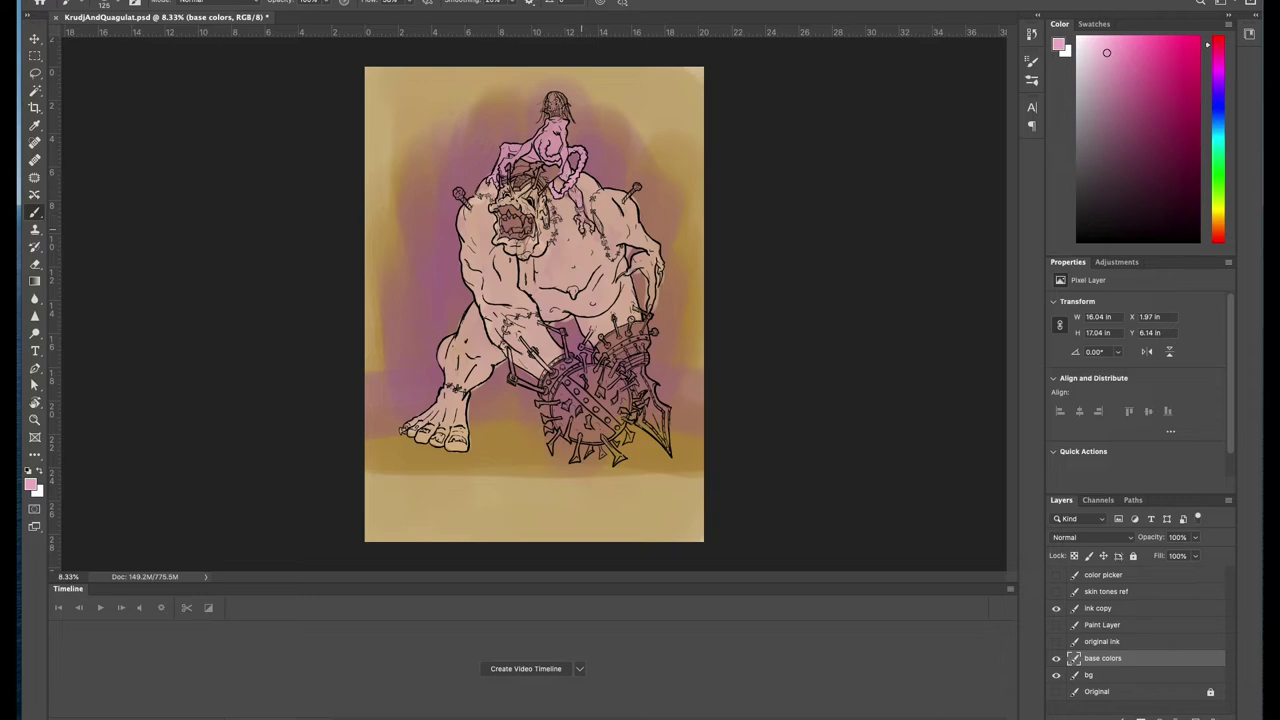
# Step: Paint the small rider creature's body and head pink, and fill the big creature's grafted forearm with salmon pink
pyautogui.moveTo(560, 150); pyautogui.dragTo(550, 178)
pyautogui.moveTo(548, 96); pyautogui.dragTo(569, 112)
pyautogui.keyDown('alt'); pyautogui.click(512, 325); pyautogui.keyUp('alt')
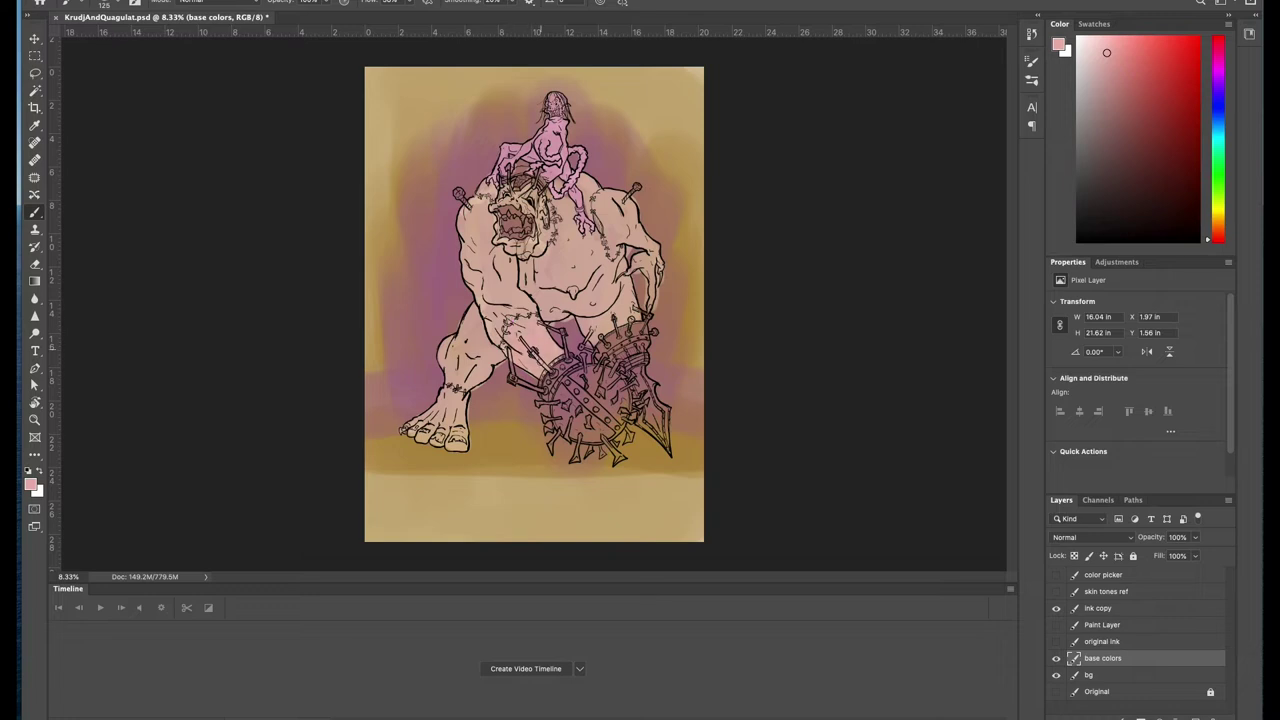
# Step: Paint the big creature's stitched-on clawed arm and its foot pale yellow-green on the base colors layer
pyautogui.keyDown('alt'); pyautogui.click(644, 500); pyautogui.keyUp('alt')
pyautogui.moveTo(606, 236)
pyautogui.mouseDown()
pyautogui.moveTo(646, 258)
pyautogui.moveTo(652, 304)
pyautogui.mouseUp()
pyautogui.moveTo(655, 256); pyautogui.dragTo(622, 196)
pyautogui.moveTo(628, 192)
pyautogui.mouseDown()
pyautogui.moveTo(596, 246)
pyautogui.moveTo(640, 200)
pyautogui.moveTo(628, 210)
pyautogui.mouseUp()
pyautogui.moveTo(420, 390)
pyautogui.mouseDown()
pyautogui.moveTo(440, 426)
pyautogui.moveTo(464, 396)
pyautogui.moveTo(460, 446)
pyautogui.mouseUp()
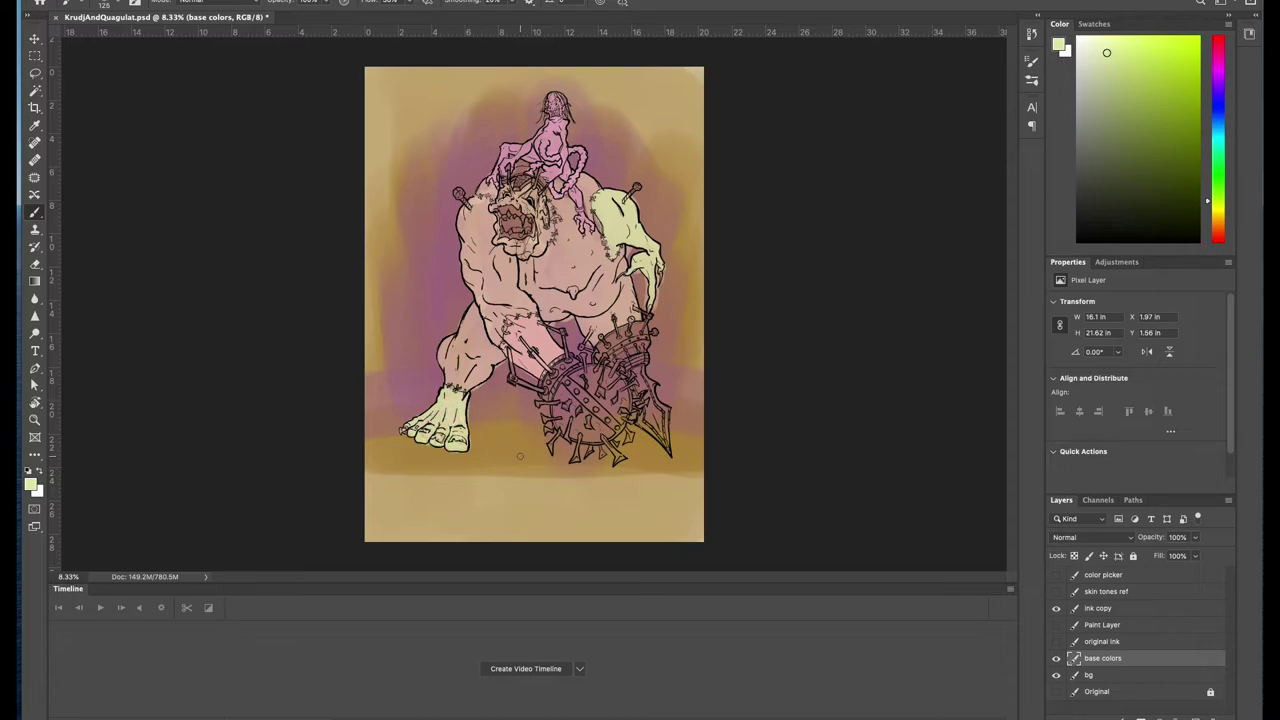
# Step: Choose a coral red and paint the inside of the big creature's open mouth with a smaller brush
pyautogui.keyDown('alt'); pyautogui.click(520, 456); pyautogui.keyUp('alt')
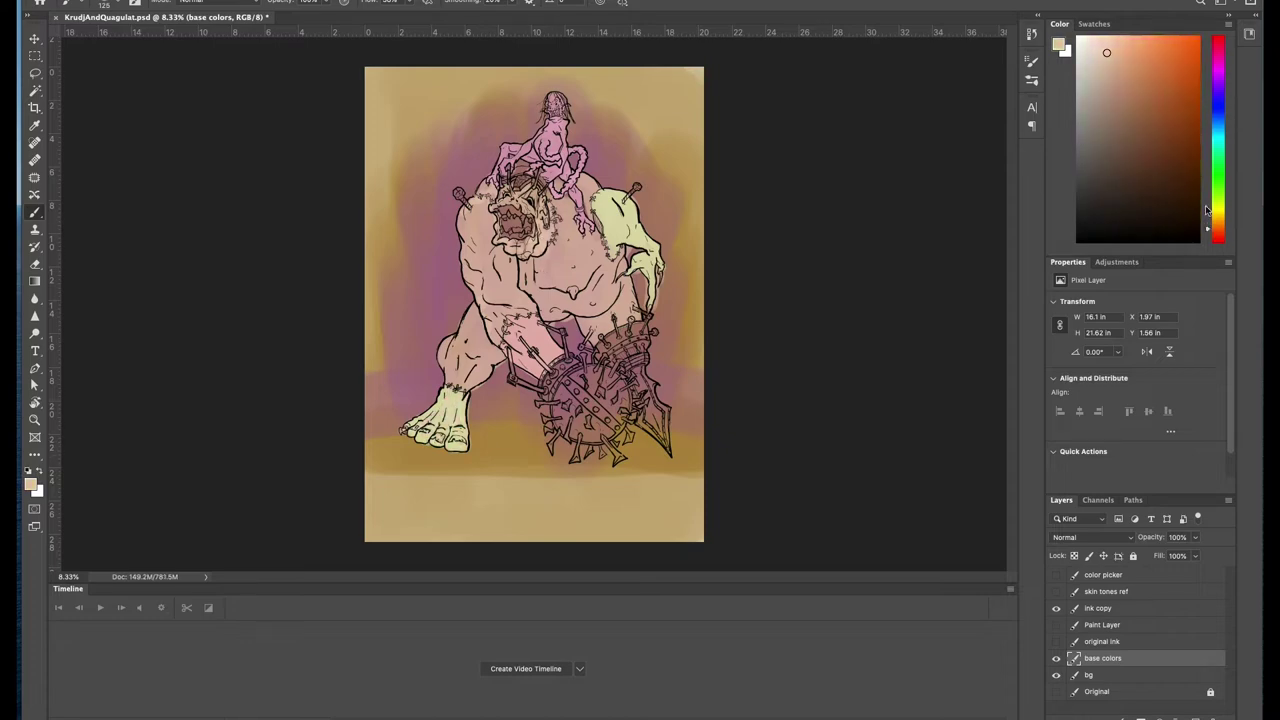
pyautogui.moveTo(1210, 90); pyautogui.dragTo(1210, 240)
pyautogui.click(1132, 42)
pyautogui.scroll(3, 459, 168)
pyautogui.press('[')
pyautogui.press('[')
pyautogui.press('[')
pyautogui.moveTo(585, 290)
pyautogui.mouseDown()
pyautogui.moveTo(640, 295)
pyautogui.moveTo(690, 345)
pyautogui.moveTo(590, 366)
pyautogui.moveTo(600, 330)
pyautogui.moveTo(645, 316)
pyautogui.moveTo(670, 340)
pyautogui.mouseUp()
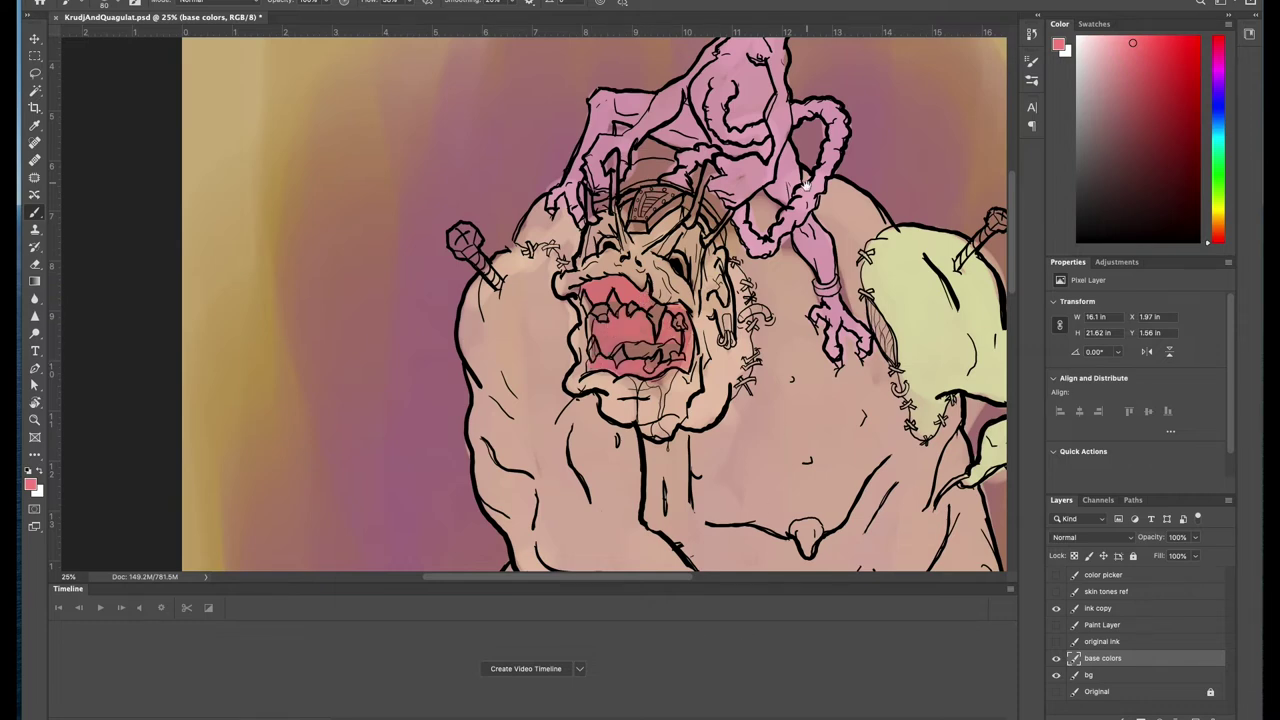
# Step: Sample the peach skin tone from the big creature and touch up its head with it
pyautogui.scroll(5, 804, 185)
pyautogui.scroll(-5, 835, 398)
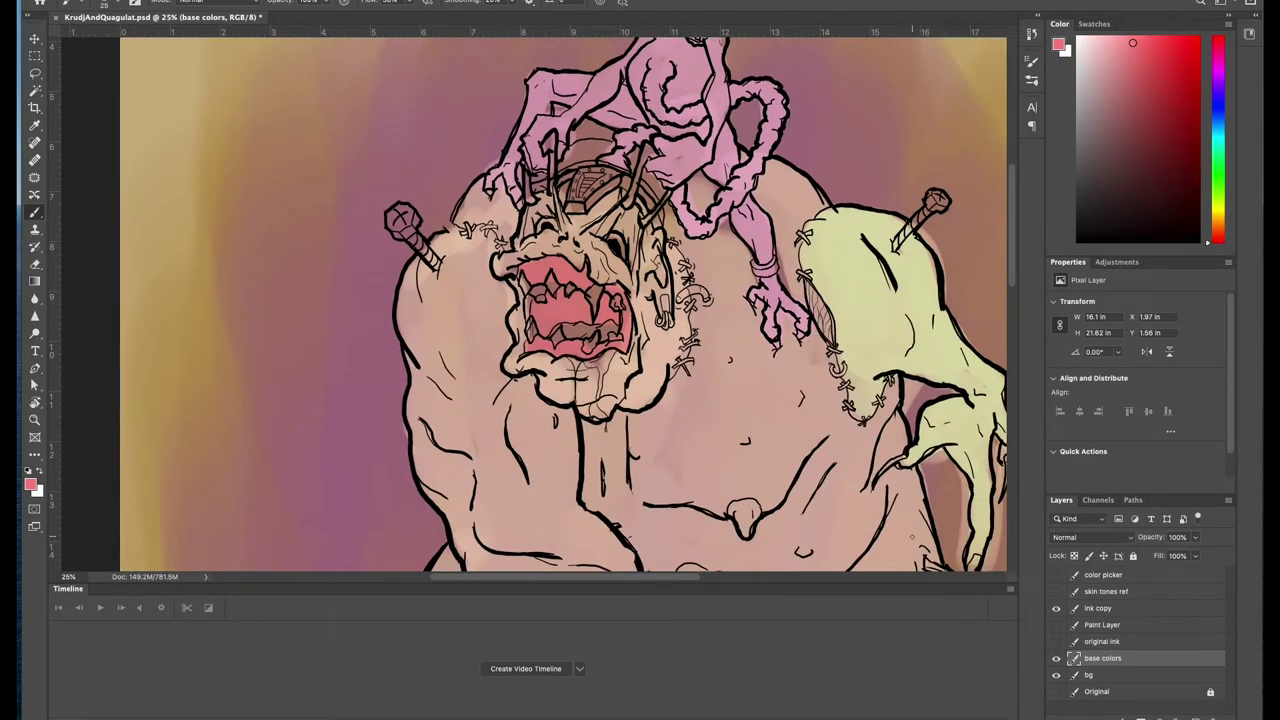
pyautogui.keyDown('alt'); pyautogui.click(491, 340); pyautogui.keyUp('alt')
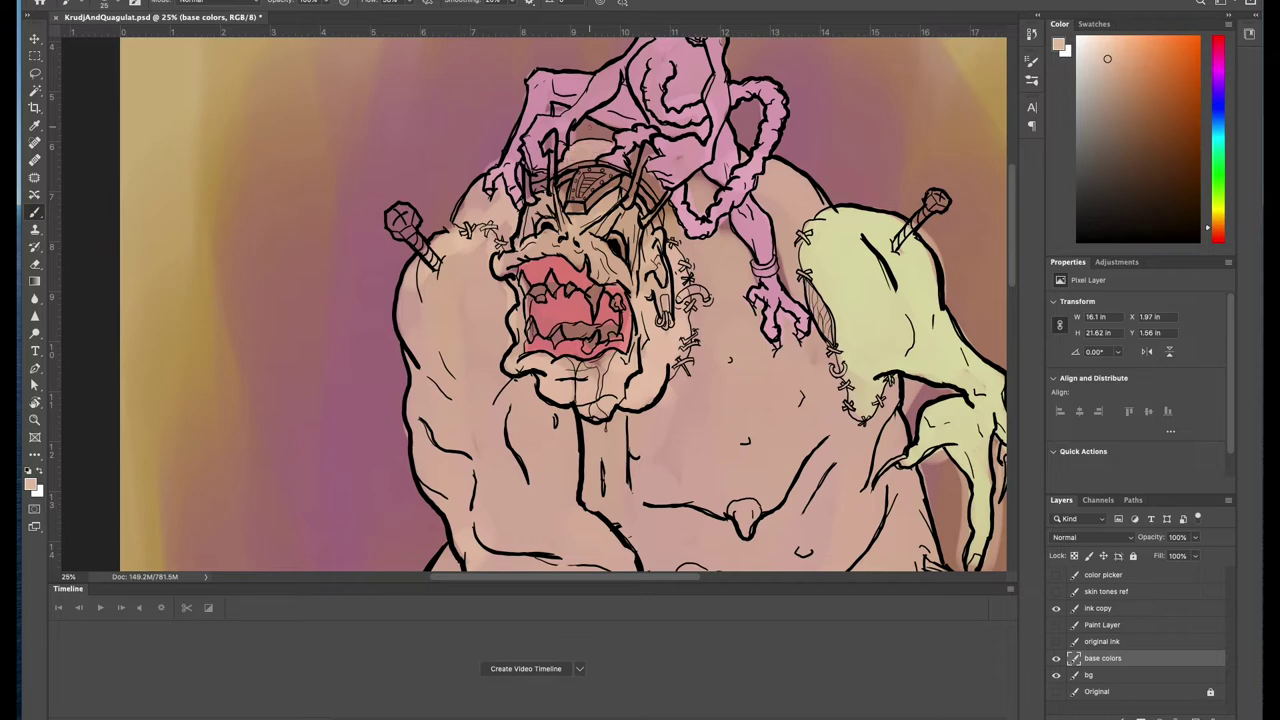
pyautogui.click(540, 187)
# Step: Choose a bright yellow and paint the big creature's upper and lower teeth
pyautogui.click(1218, 209)
pyautogui.click(1161, 54)
pyautogui.click(592, 303)
pyautogui.moveTo(595, 292); pyautogui.dragTo(616, 303)
pyautogui.moveTo(590, 344)
pyautogui.mouseDown()
pyautogui.moveTo(619, 318)
pyautogui.moveTo(560, 332)
pyautogui.mouseUp()
pyautogui.click(533, 335)
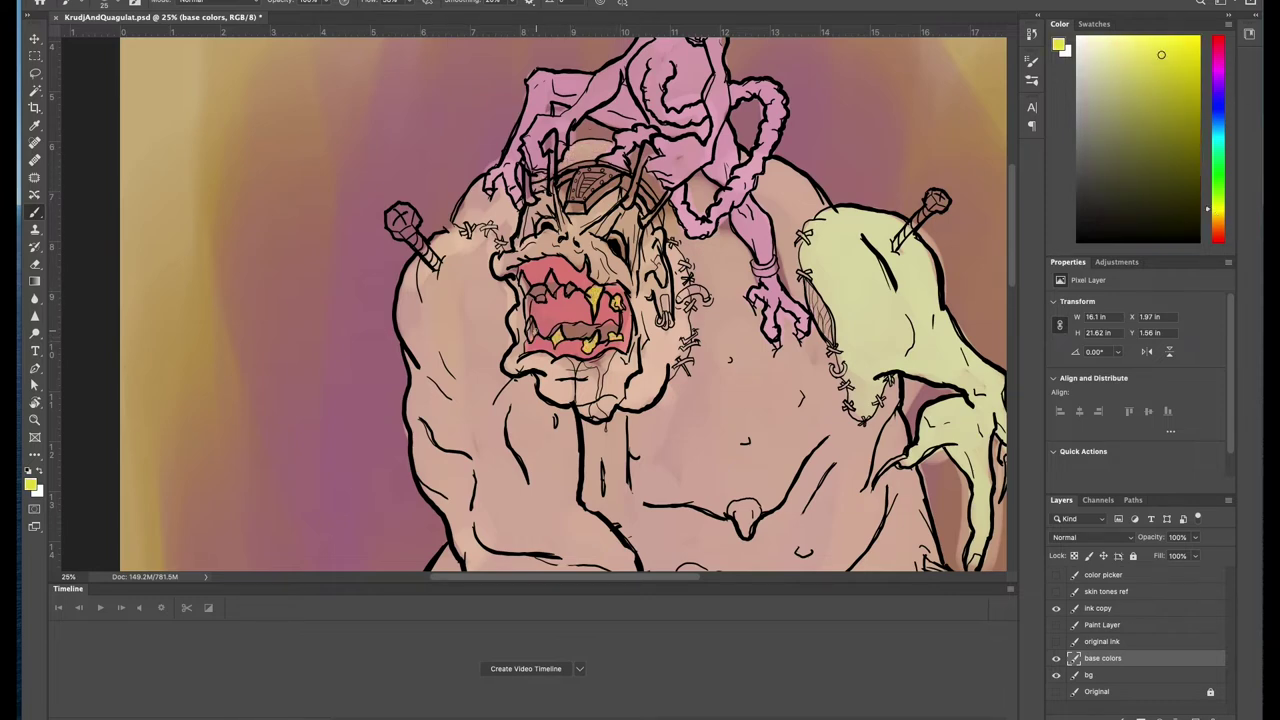
pyautogui.click(553, 285)
pyautogui.click(537, 296)
pyautogui.click(540, 295)
pyautogui.click(571, 289)
# Step: Paint the small rider's teeth yellow and the big creature's tongue bright red
pyautogui.scroll(5, 560, 300)
pyautogui.moveTo(688, 218); pyautogui.dragTo(672, 222)
pyautogui.scroll(-5, 560, 300)
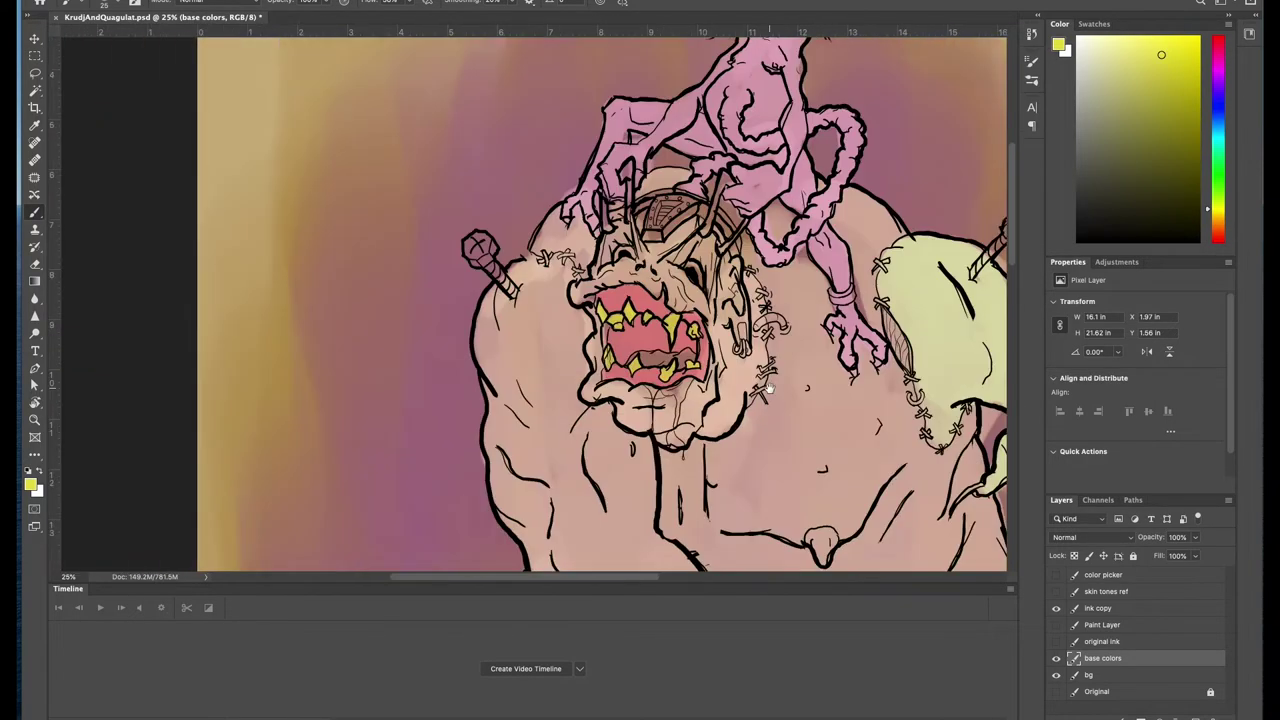
pyautogui.keyDown('alt'); pyautogui.click(586, 254); pyautogui.keyUp('alt')
pyautogui.moveTo(617, 313); pyautogui.dragTo(635, 308)
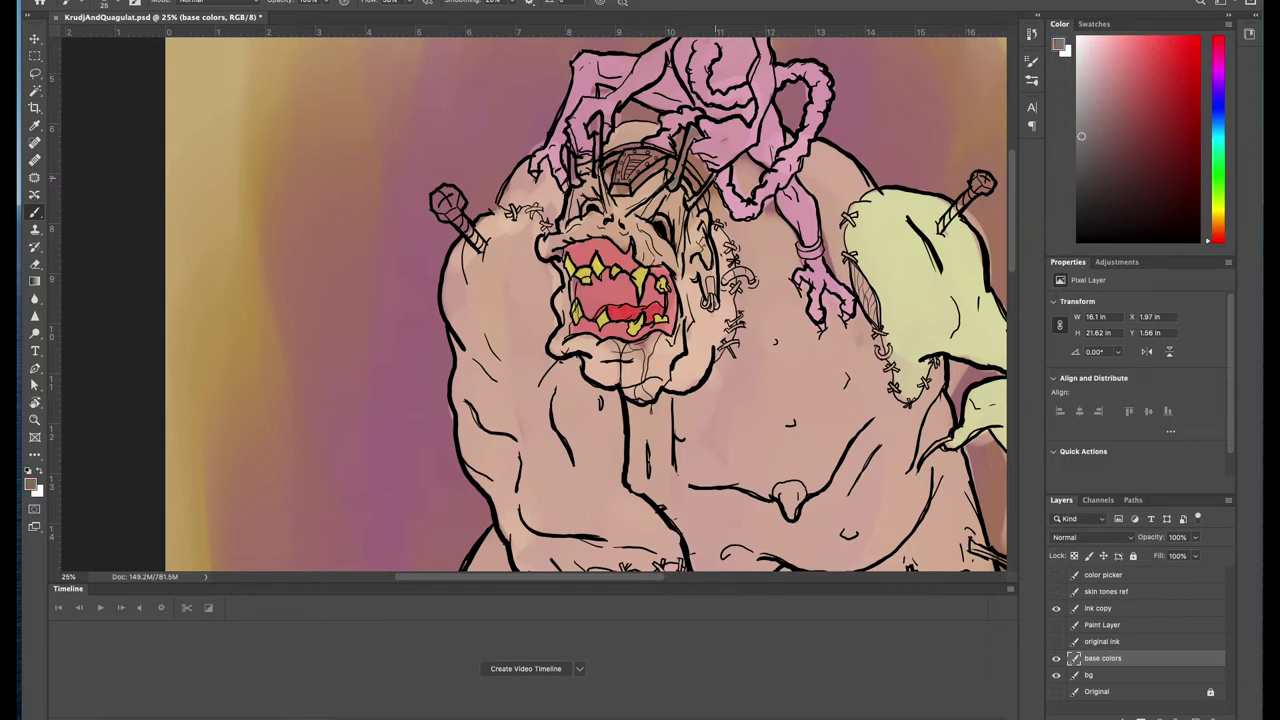
# Step: Lock the ink copy layer and paint the head hooks, skull plate and shoulder bolts gray on the base colors layer
pyautogui.click(1120, 608)
pyautogui.rightClick(1200, 610)
pyautogui.press('Escape')
pyautogui.press('b')
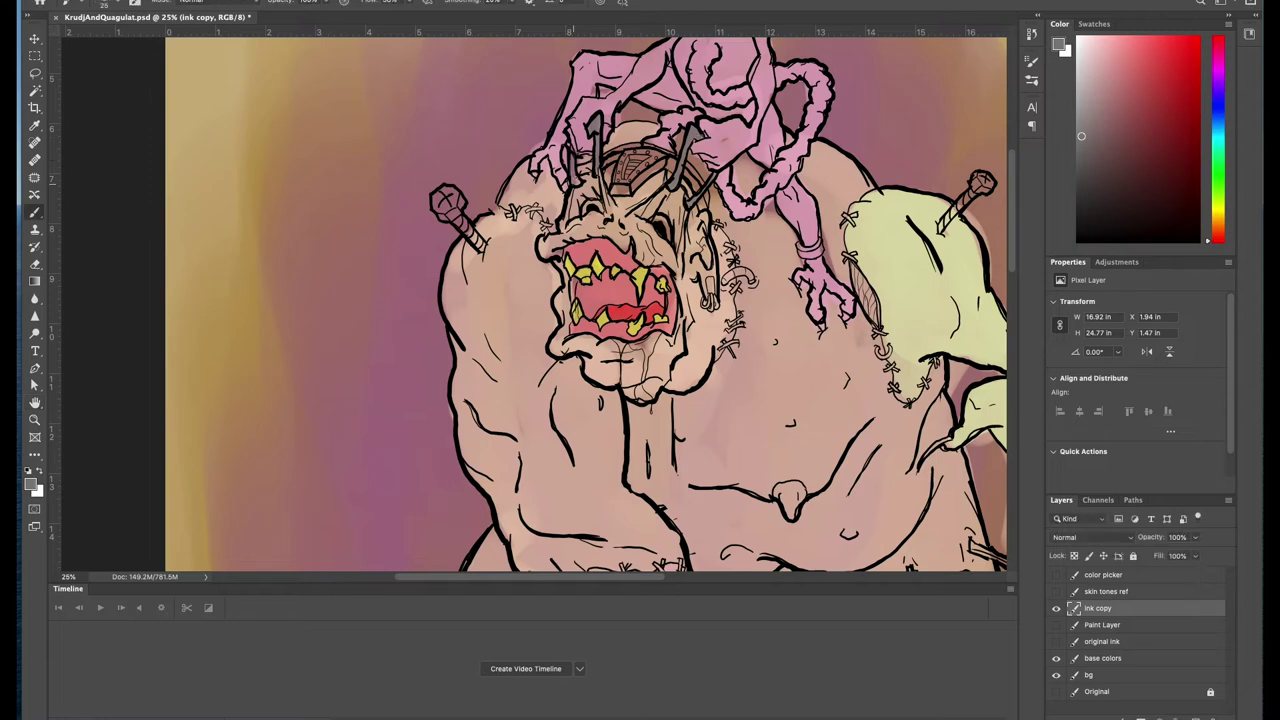
pyautogui.press(']')
pyautogui.press(']')
pyautogui.press(']')
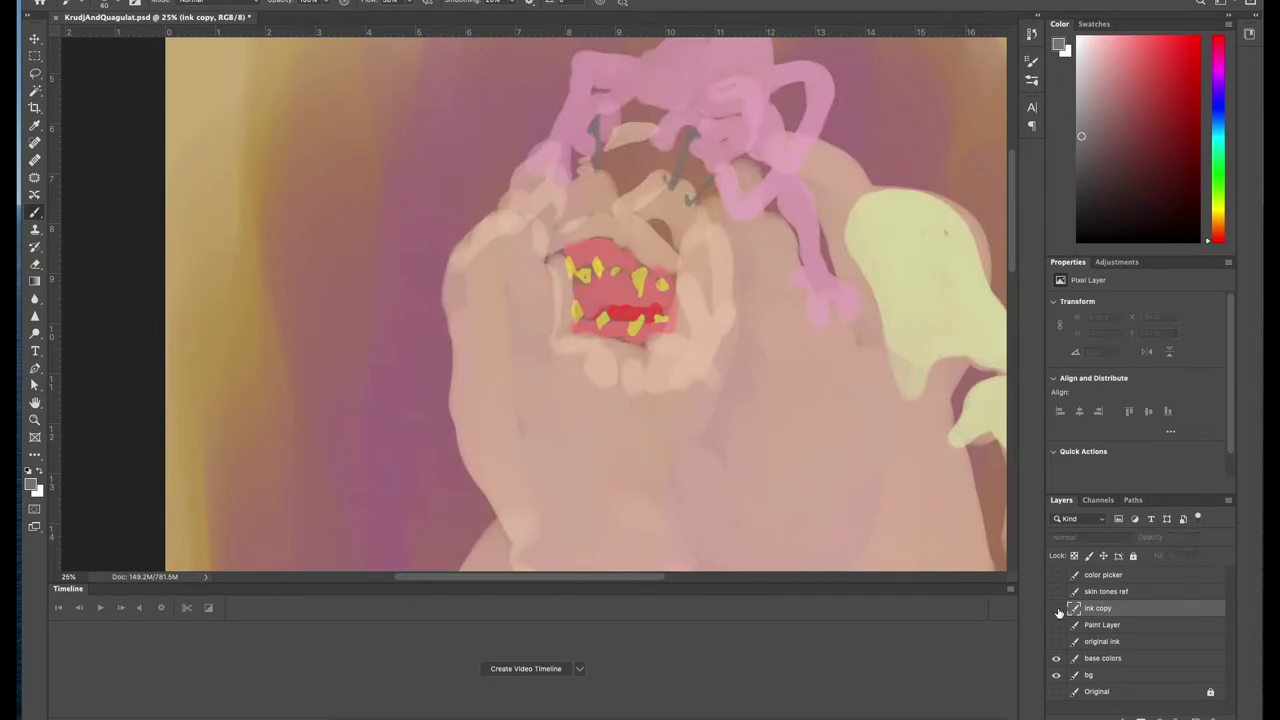
pyautogui.click(1133, 660)
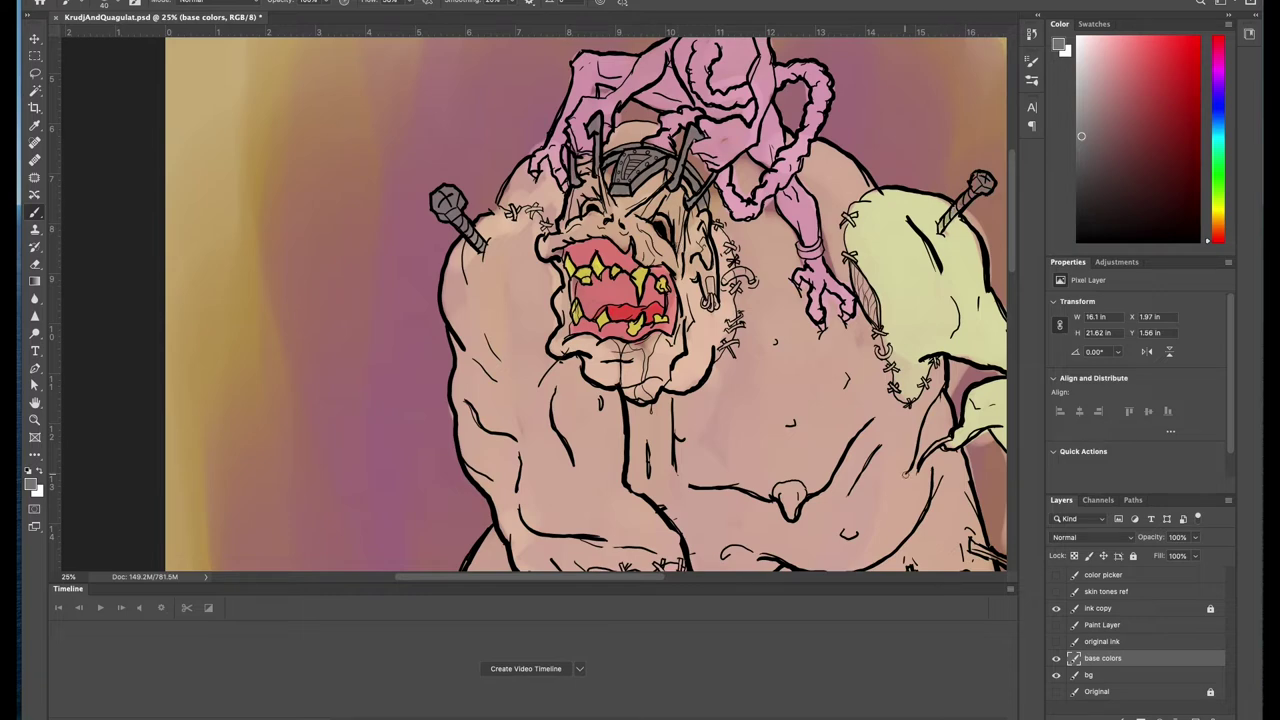
# Step: Paint the metal rods and bolts around the pink forearm and the other wrist gray
pyautogui.scroll(-8, 947, 218)
pyautogui.hscroll(5, 947, 218)
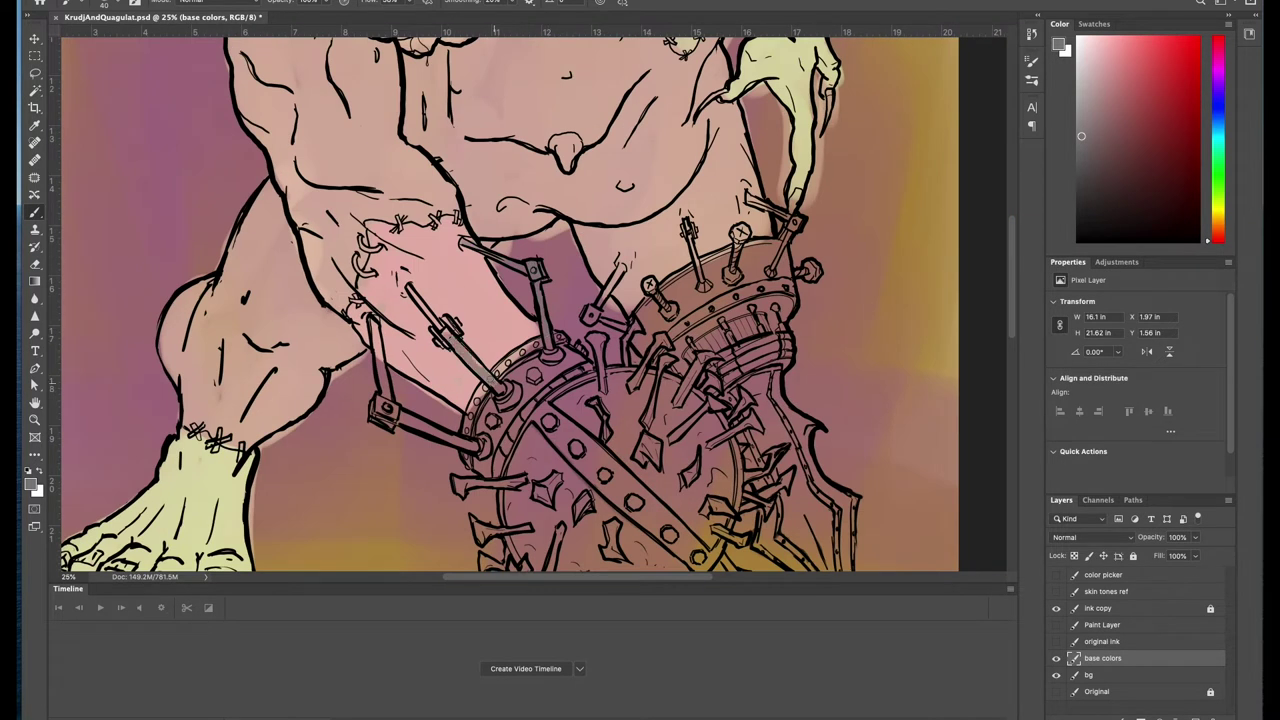
pyautogui.moveTo(376, 322); pyautogui.dragTo(377, 358)
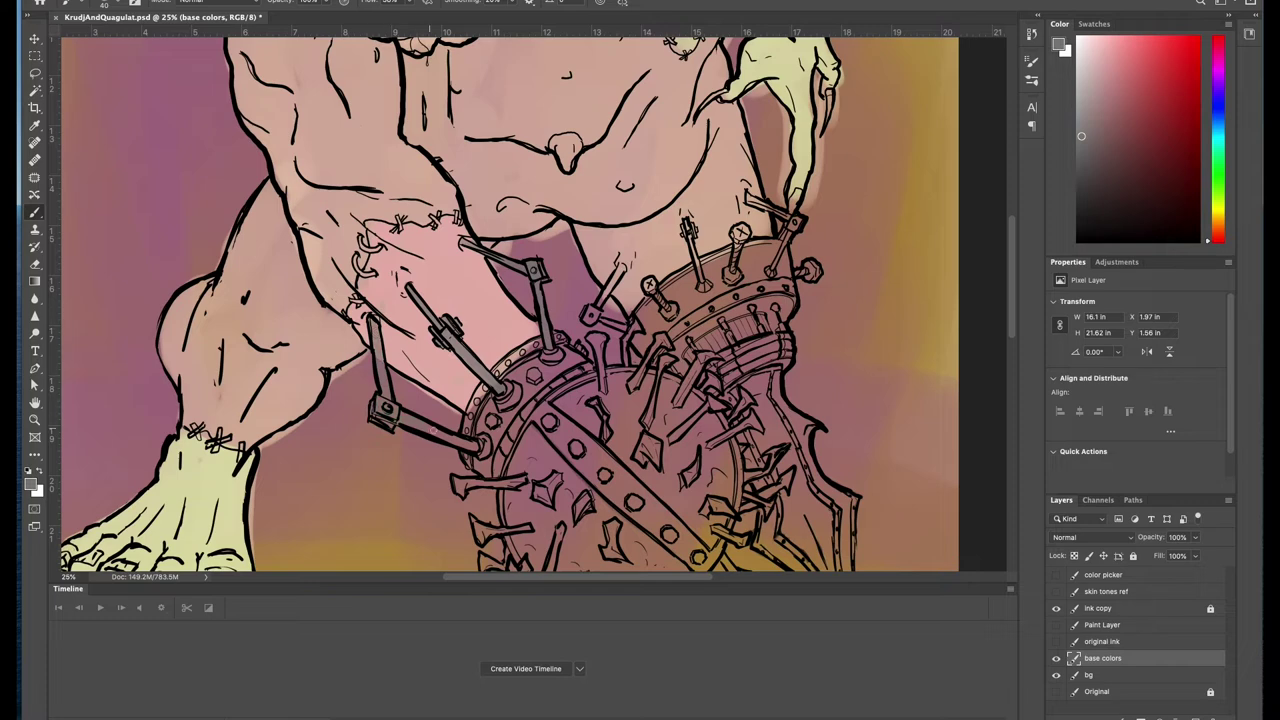
pyautogui.moveTo(624, 266); pyautogui.dragTo(603, 298)
pyautogui.moveTo(688, 222); pyautogui.dragTo(692, 262)
pyautogui.moveTo(736, 226); pyautogui.dragTo(748, 246)
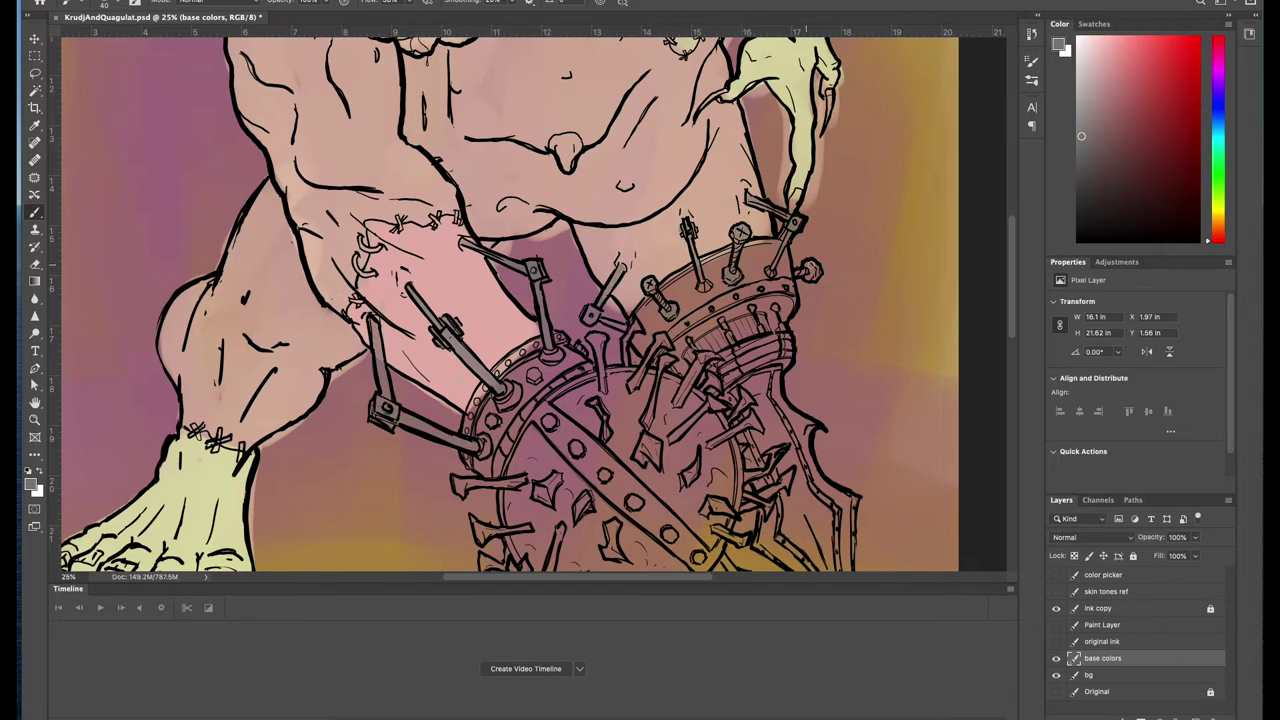
# Step: Fill the round surface of the spiked ball weapon with gray
pyautogui.scroll(-5, 828, 308)
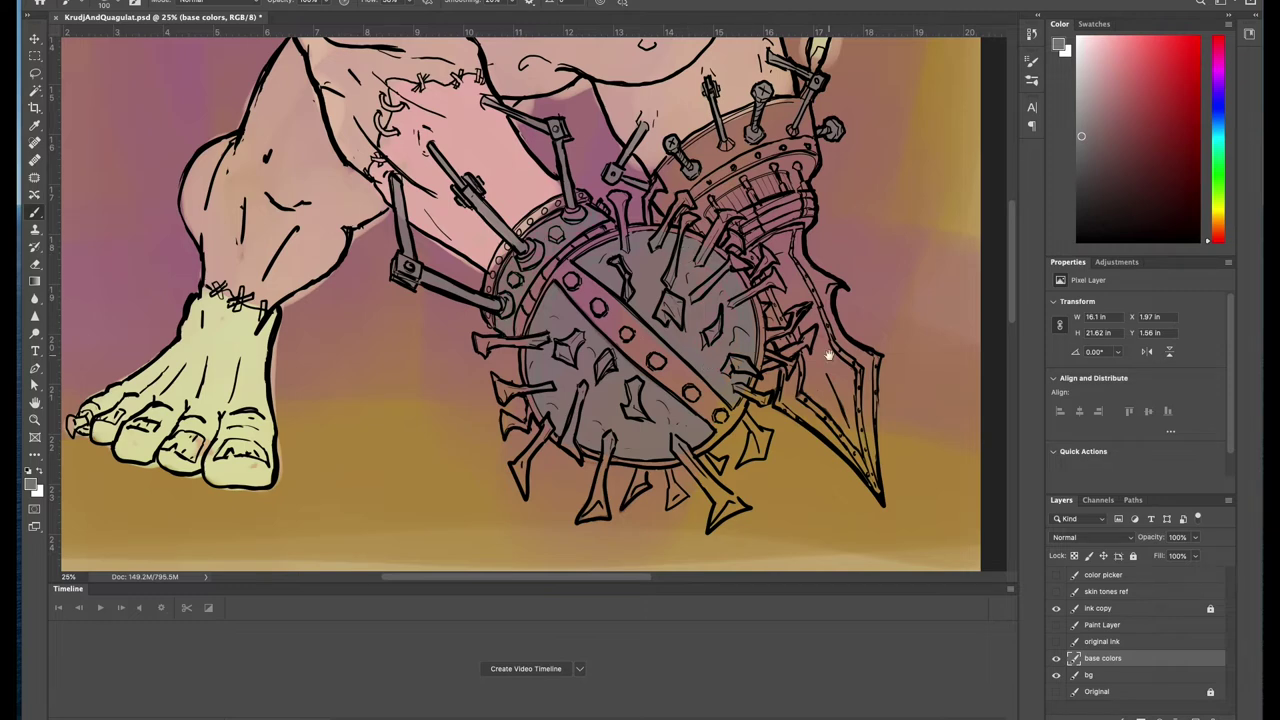
pyautogui.hscroll(4, 575, 300)
pyautogui.scroll(2, 575, 300)
pyautogui.moveTo(535, 300); pyautogui.dragTo(540, 430)
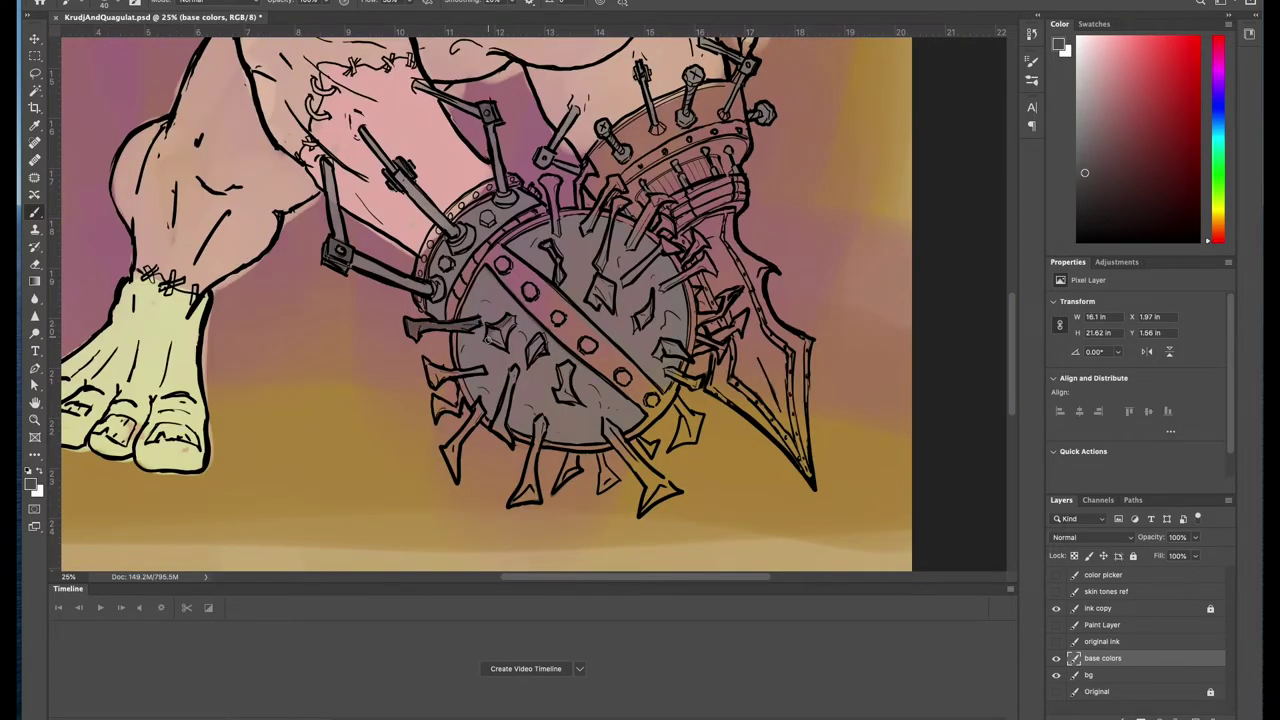
# Step: Paint the ball's spikes, its diagonal strap and the surrounding metal fittings in a darker gray
pyautogui.moveTo(525, 440)
pyautogui.mouseDown()
pyautogui.moveTo(511, 505)
pyautogui.moveTo(606, 430)
pyautogui.moveTo(655, 490)
pyautogui.moveTo(692, 415)
pyautogui.mouseUp()
pyautogui.moveTo(543, 444)
pyautogui.mouseDown()
pyautogui.moveTo(649, 400)
pyautogui.moveTo(693, 340)
pyautogui.moveTo(553, 217)
pyautogui.moveTo(518, 295)
pyautogui.moveTo(535, 295)
pyautogui.moveTo(511, 284)
pyautogui.moveTo(593, 348)
pyautogui.moveTo(550, 301)
pyautogui.moveTo(655, 408)
pyautogui.mouseUp()
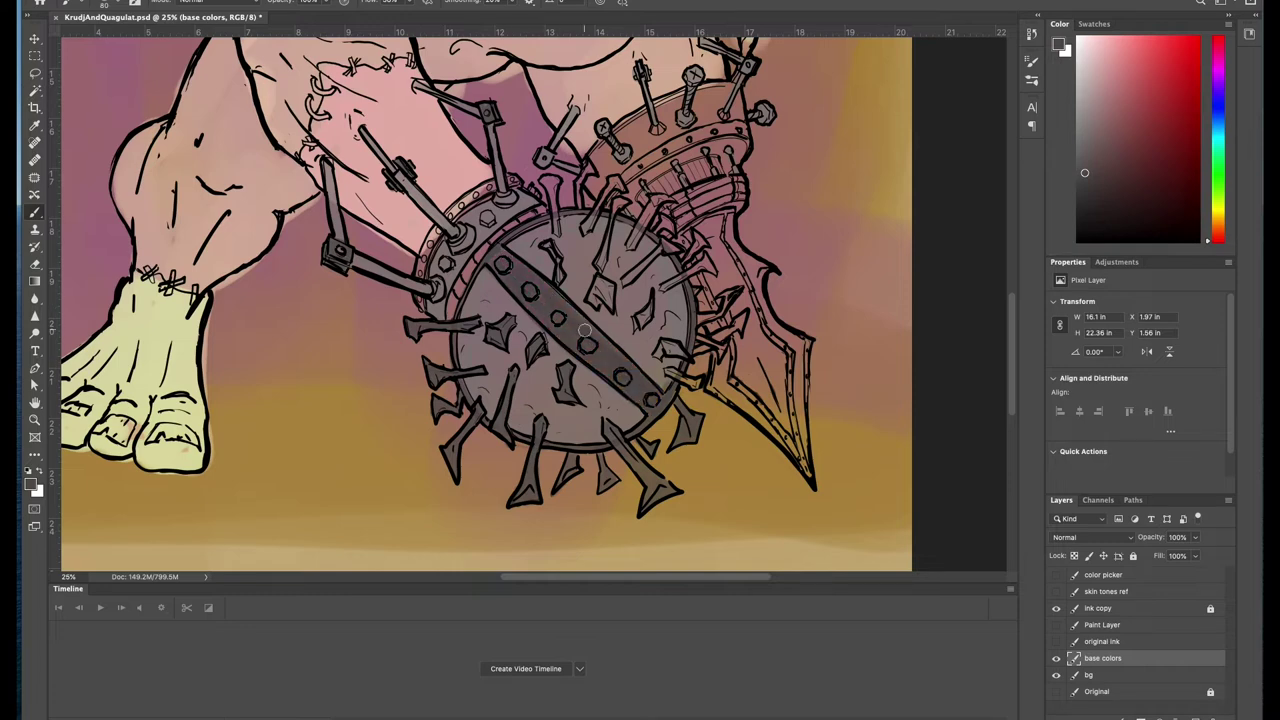
pyautogui.moveTo(400, 175)
pyautogui.mouseDown()
pyautogui.moveTo(440, 225)
pyautogui.moveTo(500, 185)
pyautogui.moveTo(507, 200)
pyautogui.mouseUp()
pyautogui.moveTo(440, 285)
pyautogui.mouseDown()
pyautogui.moveTo(488, 218)
pyautogui.moveTo(550, 200)
pyautogui.moveTo(598, 298)
pyautogui.moveTo(552, 253)
pyautogui.moveTo(620, 185)
pyautogui.moveTo(660, 250)
pyautogui.moveTo(700, 255)
pyautogui.moveTo(645, 316)
pyautogui.moveTo(692, 352)
pyautogui.moveTo(728, 322)
pyautogui.moveTo(726, 290)
pyautogui.mouseUp()
pyautogui.moveTo(575, 110)
pyautogui.mouseDown()
pyautogui.moveTo(647, 45)
pyautogui.moveTo(745, 62)
pyautogui.moveTo(700, 42)
pyautogui.moveTo(740, 85)
pyautogui.mouseUp()
pyautogui.moveTo(455, 205)
pyautogui.mouseDown()
pyautogui.moveTo(425, 280)
pyautogui.moveTo(443, 313)
pyautogui.mouseUp()
# Step: Clean up the stray skin color along the outer edge of the pale yellow-green clawed hand
pyautogui.hotkey('ctrl', '-')
pyautogui.hotkey('ctrl', '-')
pyautogui.hotkey('ctrl', '-')
pyautogui.hotkey('ctrl', '-')
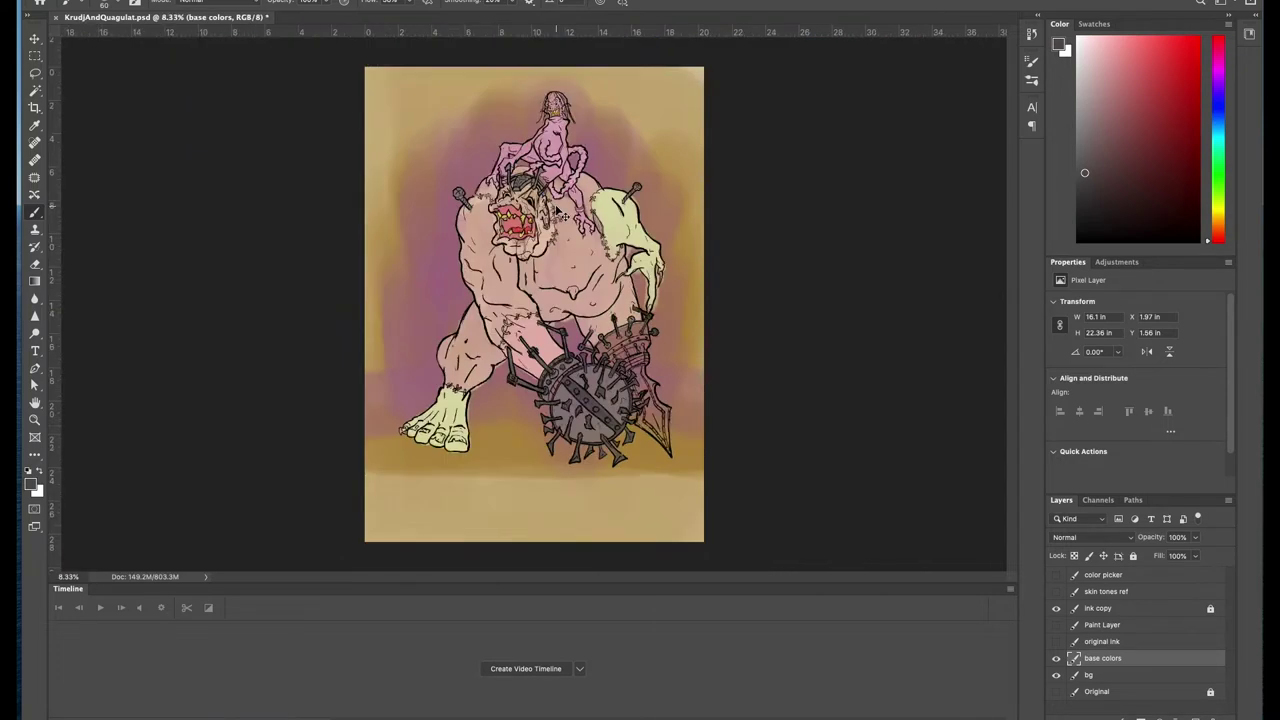
pyautogui.hotkey('ctrl', '+')
pyautogui.hotkey('ctrl', '+')
pyautogui.moveTo(680, 324); pyautogui.dragTo(676, 348)
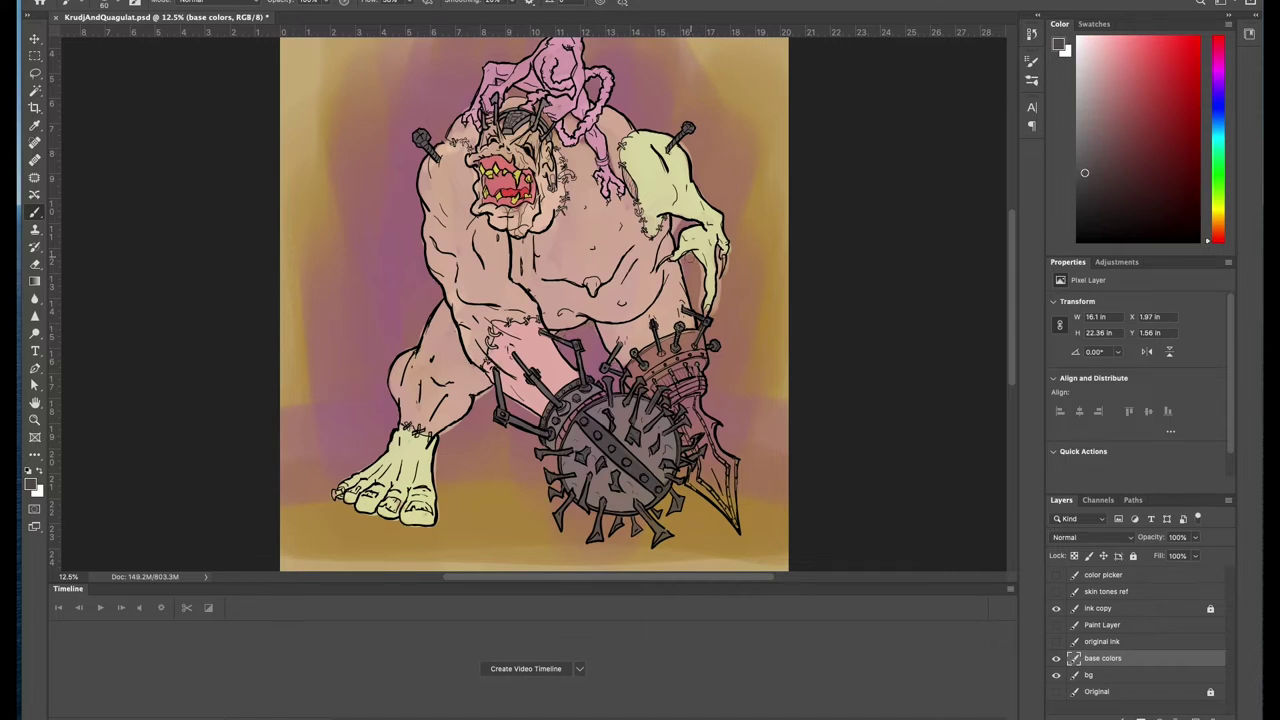
pyautogui.moveTo(727, 272); pyautogui.dragTo(724, 248)
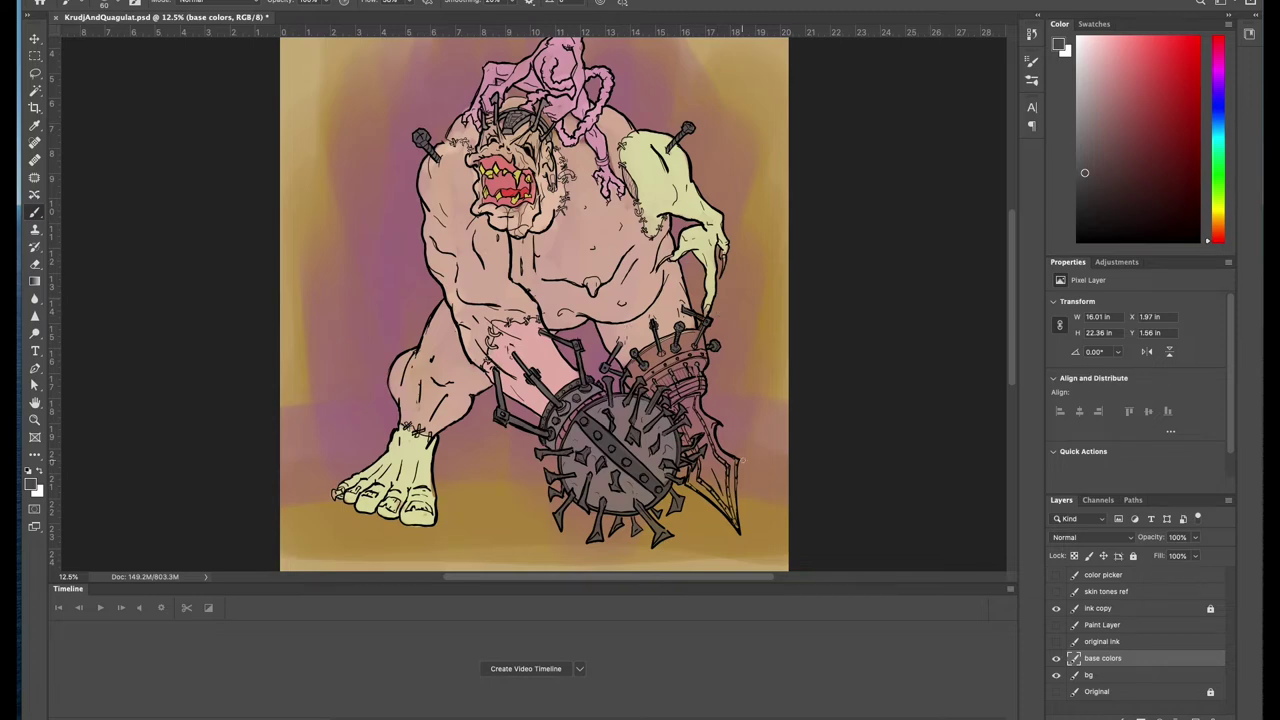
# Step: Sample black and fill in the stitches on the shoulder and along the neck seam beside the big creature's face
pyautogui.scroll(4, 534, 300)
pyautogui.keyDown('alt'); pyautogui.click(525, 290); pyautogui.keyUp('alt')
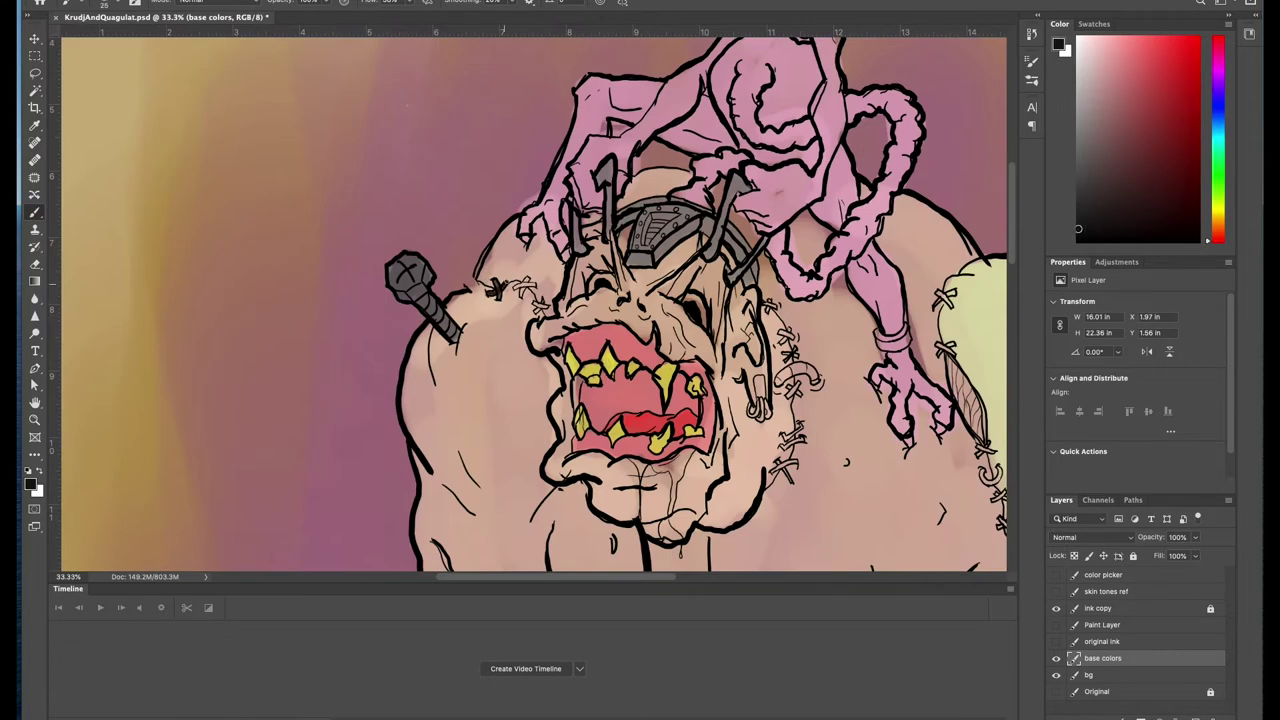
pyautogui.moveTo(532, 300); pyautogui.dragTo(548, 314)
pyautogui.moveTo(802, 380); pyautogui.dragTo(784, 400)
pyautogui.moveTo(794, 348); pyautogui.dragTo(784, 360)
pyautogui.moveTo(780, 328); pyautogui.dragTo(794, 342)
pyautogui.moveTo(764, 298); pyautogui.dragTo(778, 310)
pyautogui.moveTo(802, 424); pyautogui.dragTo(802, 450)
pyautogui.moveTo(798, 458); pyautogui.dragTo(772, 484)
# Step: Choose a golden yellow and paint the curved ring in the neck seam
pyautogui.click(1218, 216)
pyautogui.click(1175, 46)
pyautogui.moveTo(780, 380); pyautogui.dragTo(818, 380)
pyautogui.scroll(2, 825, 470)
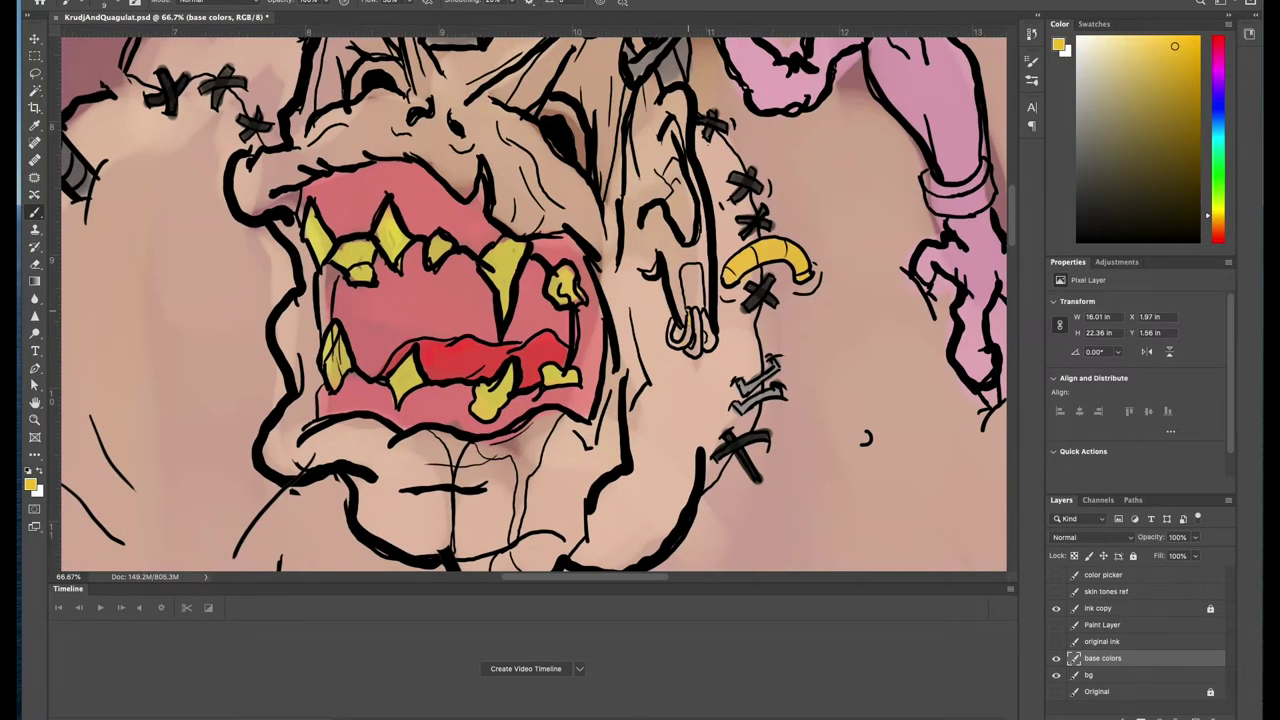
# Step: Paint the two rings piercing the pink forearm's seam golden yellow
pyautogui.scroll(-3, 530, 300)
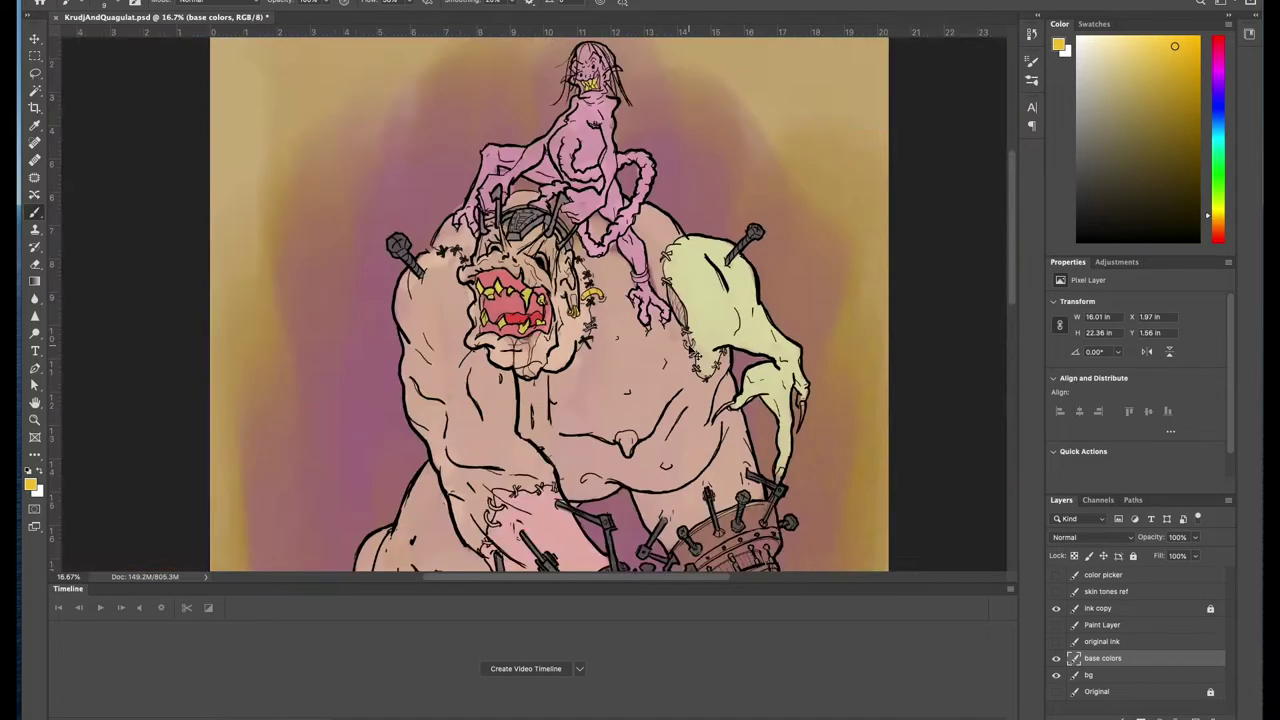
pyautogui.scroll(2, 530, 300)
pyautogui.scroll(-2, 530, 300)
pyautogui.scroll(2, 530, 300)
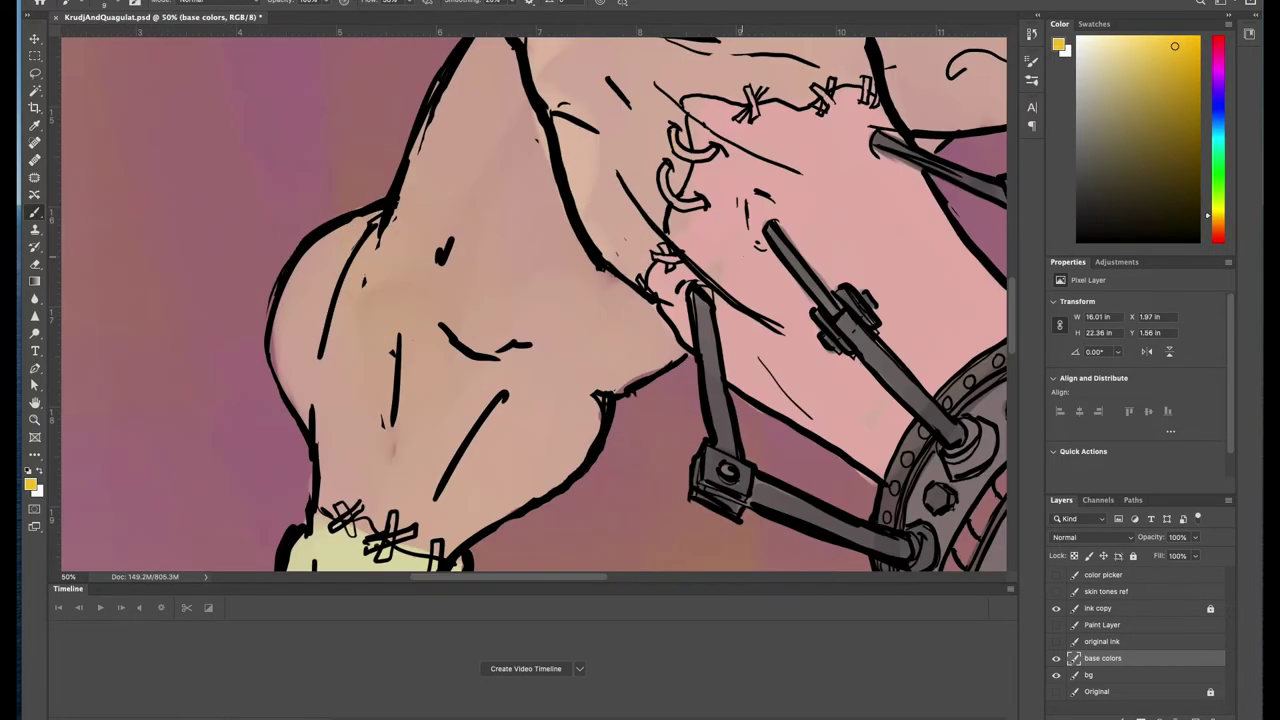
pyautogui.moveTo(720, 213)
pyautogui.mouseDown()
pyautogui.moveTo(640, 250)
pyautogui.moveTo(487, 398)
pyautogui.mouseUp()
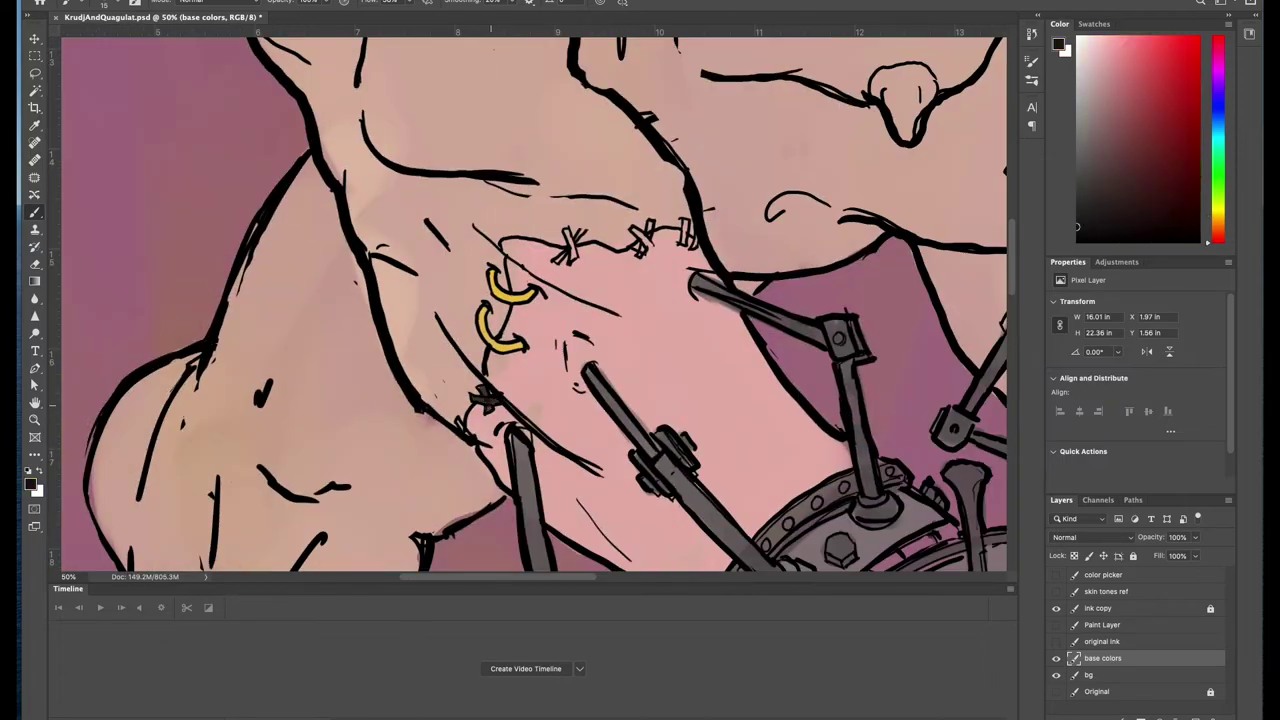
# Step: Paint the stitches around the pale yellow-green arm's seam and the ankle seam black
pyautogui.hscroll(5, 684, 232)
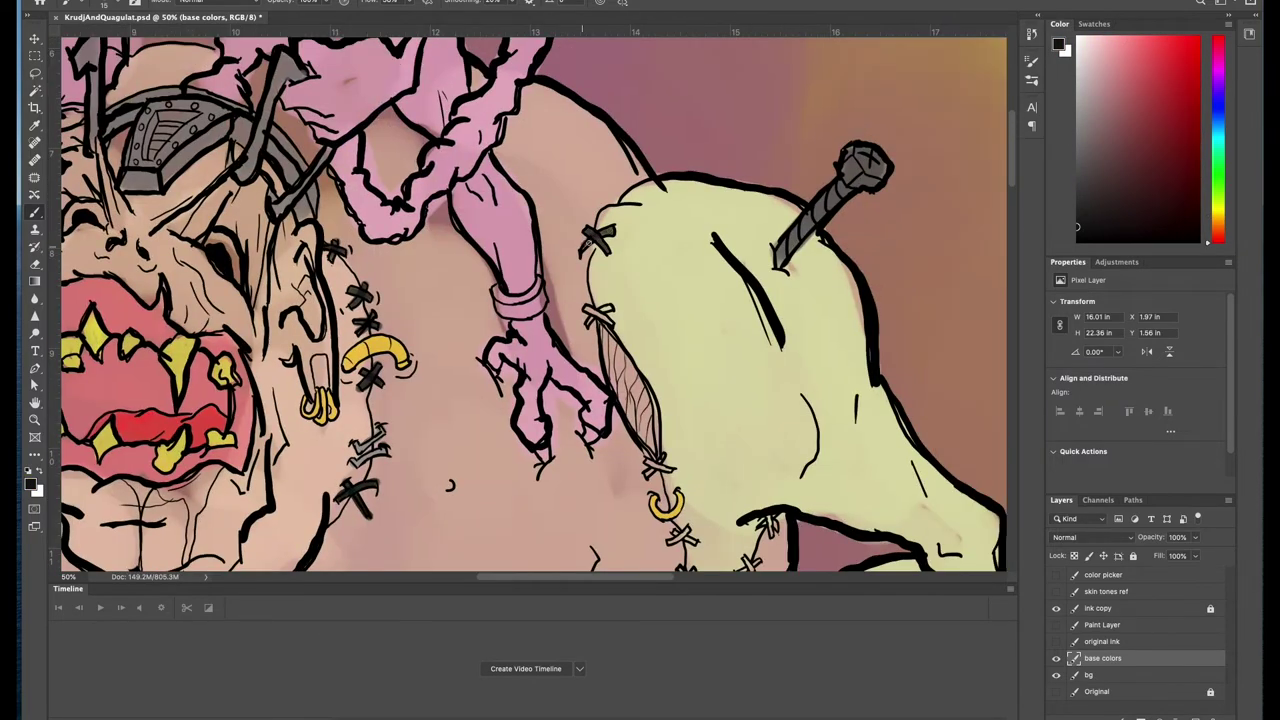
pyautogui.scroll(-3, 660, 462)
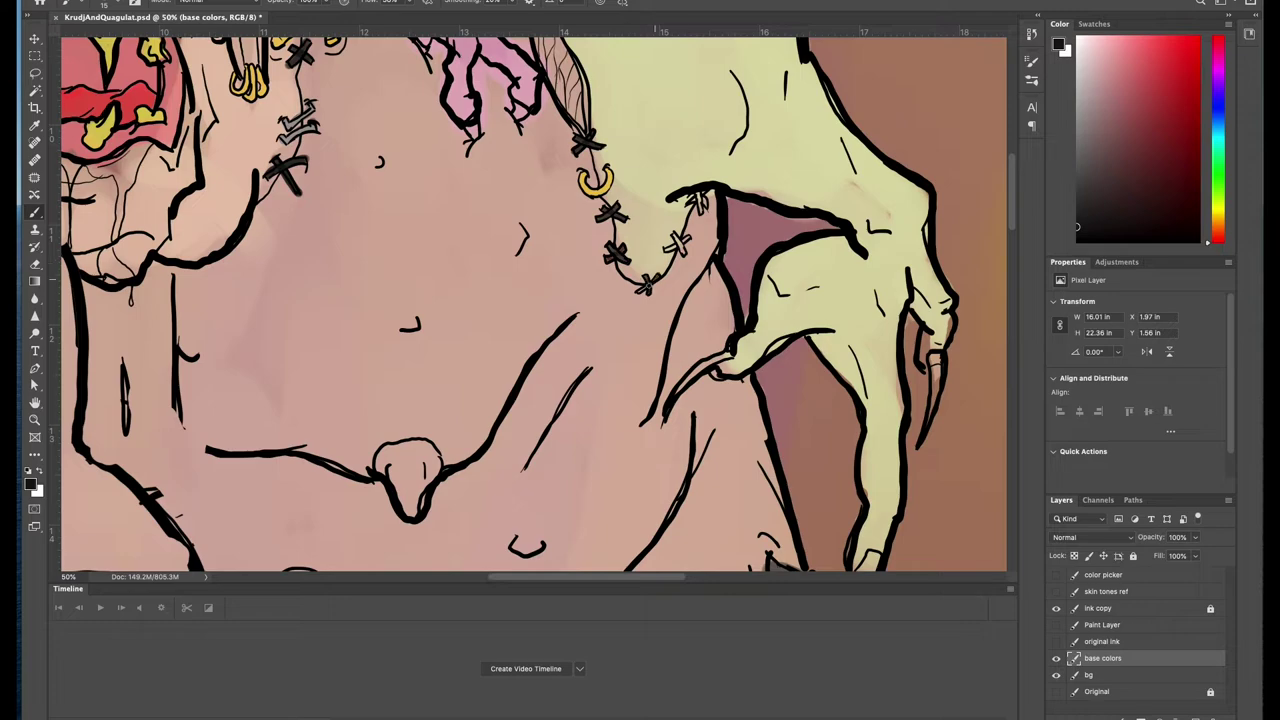
pyautogui.scroll(-3, 700, 202)
pyautogui.scroll(-5, 807, 497)
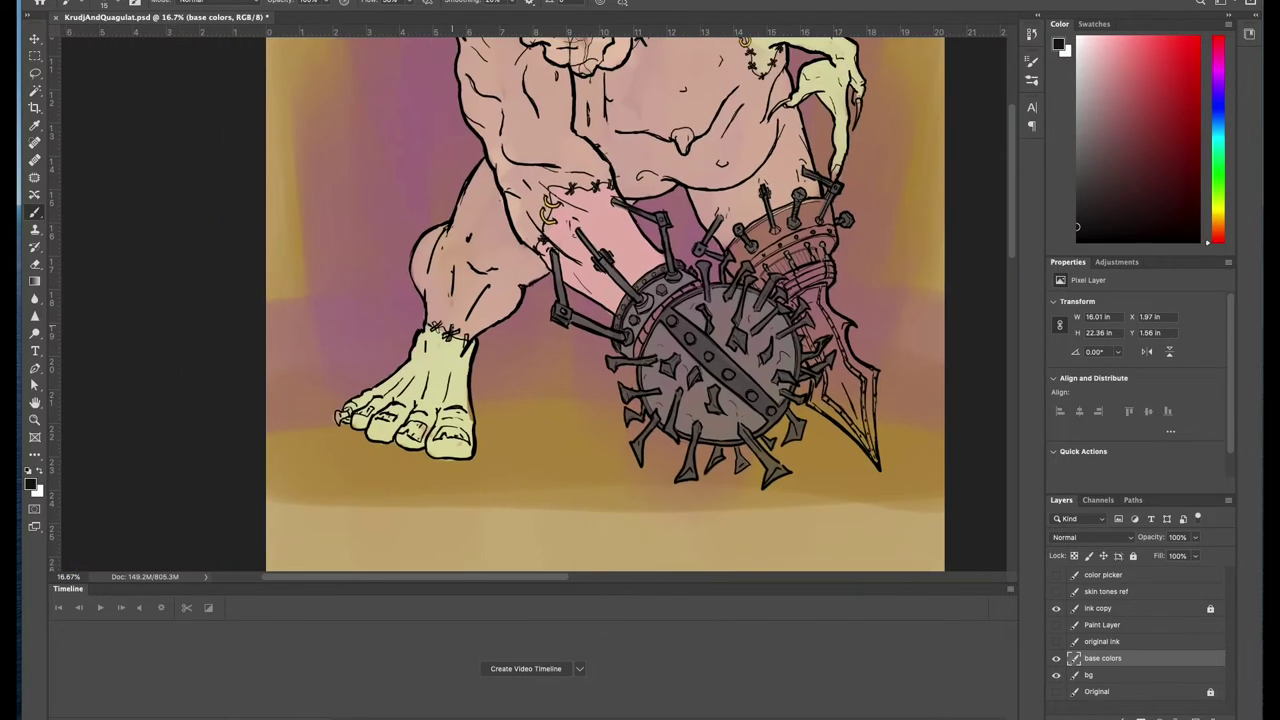
pyautogui.hscroll(-5, 636, 300)
pyautogui.scroll(-2, 636, 300)
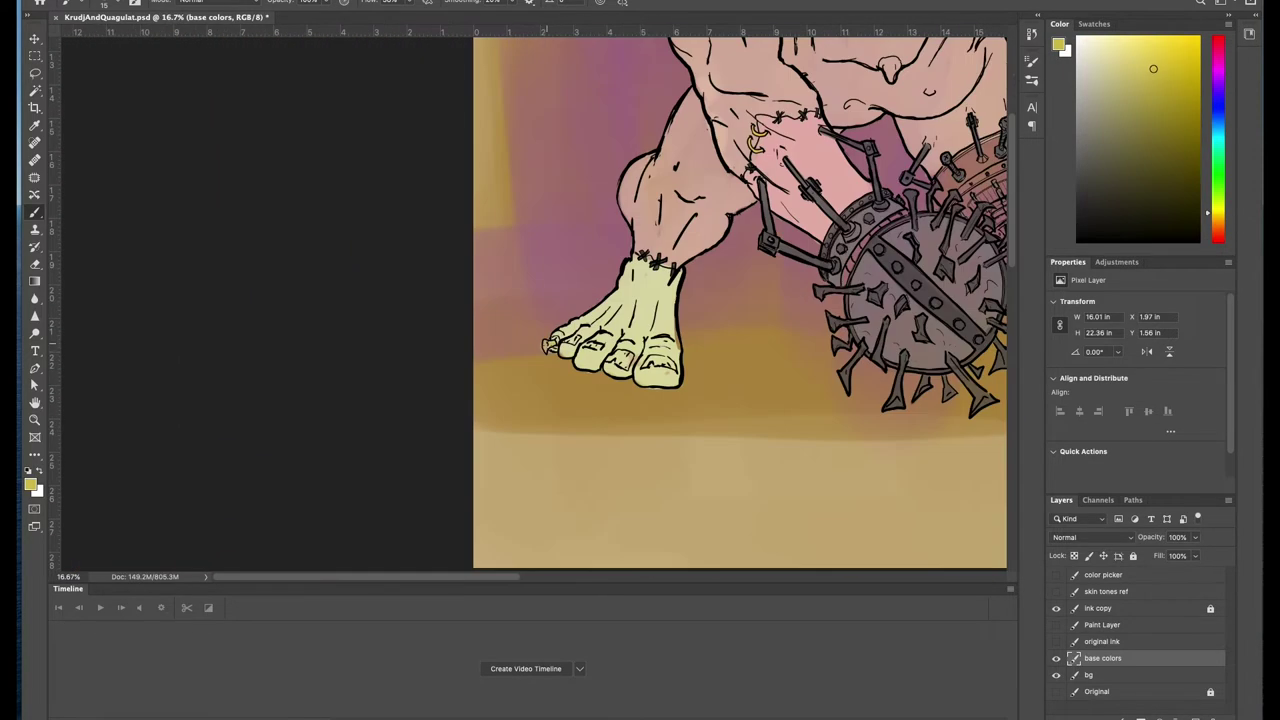
# Step: Paint the open wound in the grafted arm's shoulder seam red and pick a muted peach skin tone
pyautogui.scroll(5, 606, 200)
pyautogui.hscroll(5, 606, 200)
pyautogui.keyDown('alt'); pyautogui.click(606, 198); pyautogui.keyUp('alt')
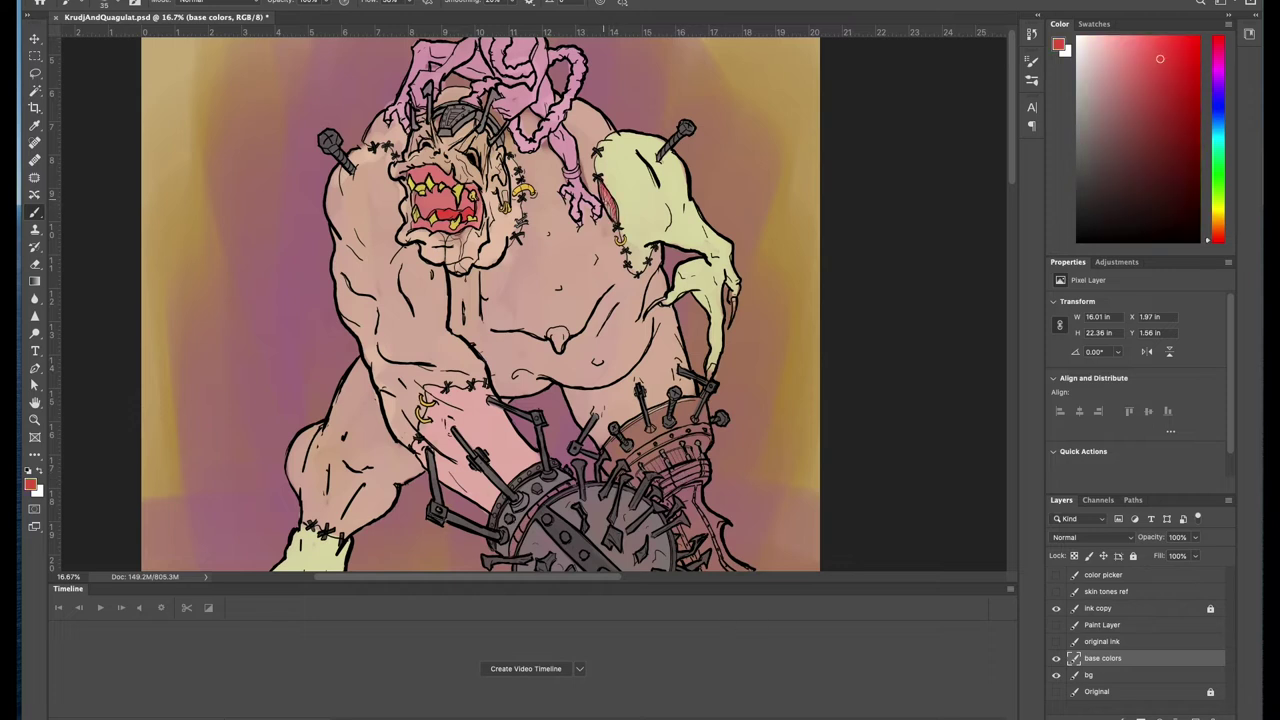
pyautogui.click(1108, 69)
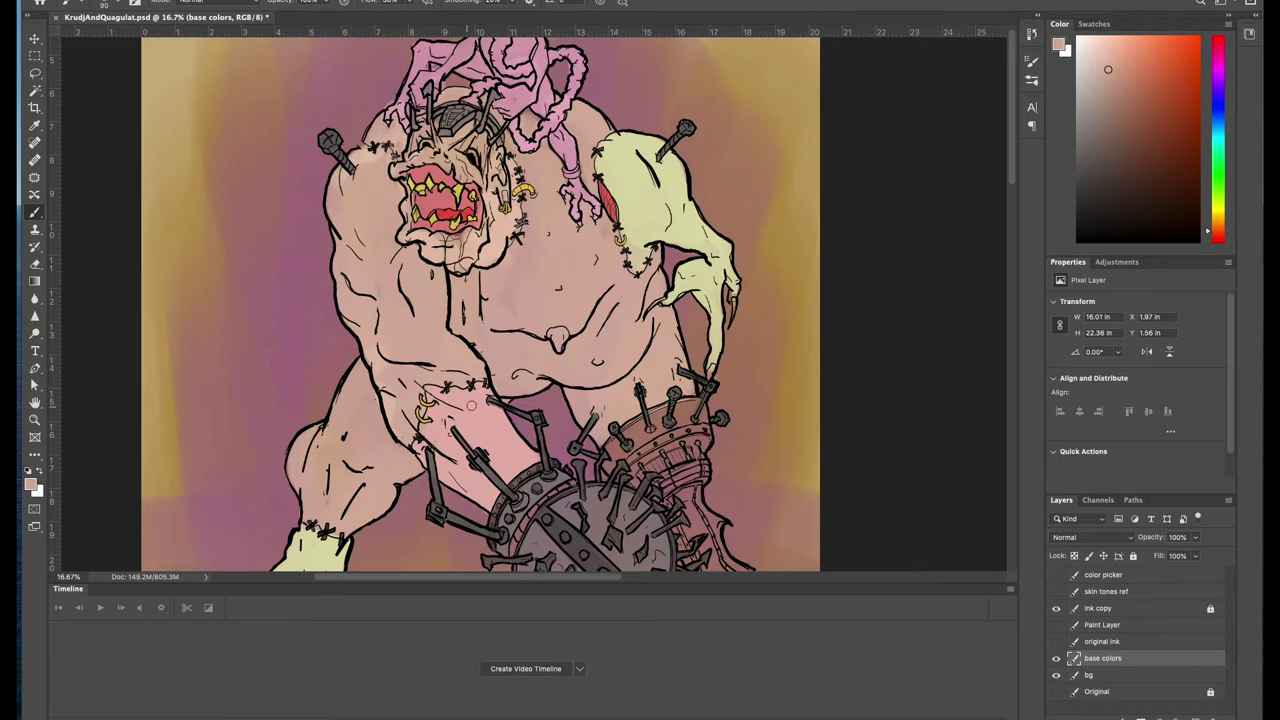
# Step: Paint the drool running from the lower lip pale cream, and unlock and select the ink copy layer
pyautogui.scroll(2, 442, 140)
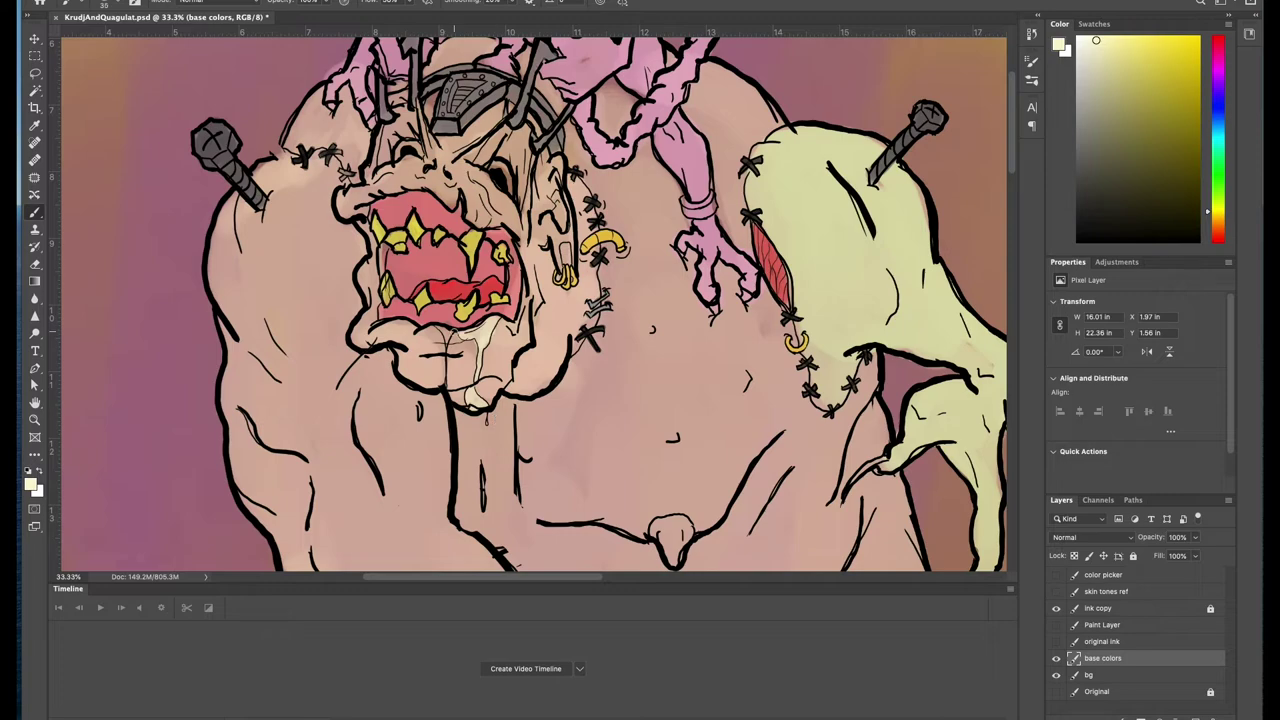
pyautogui.scroll(2, 512, 384)
pyautogui.click(1222, 606)
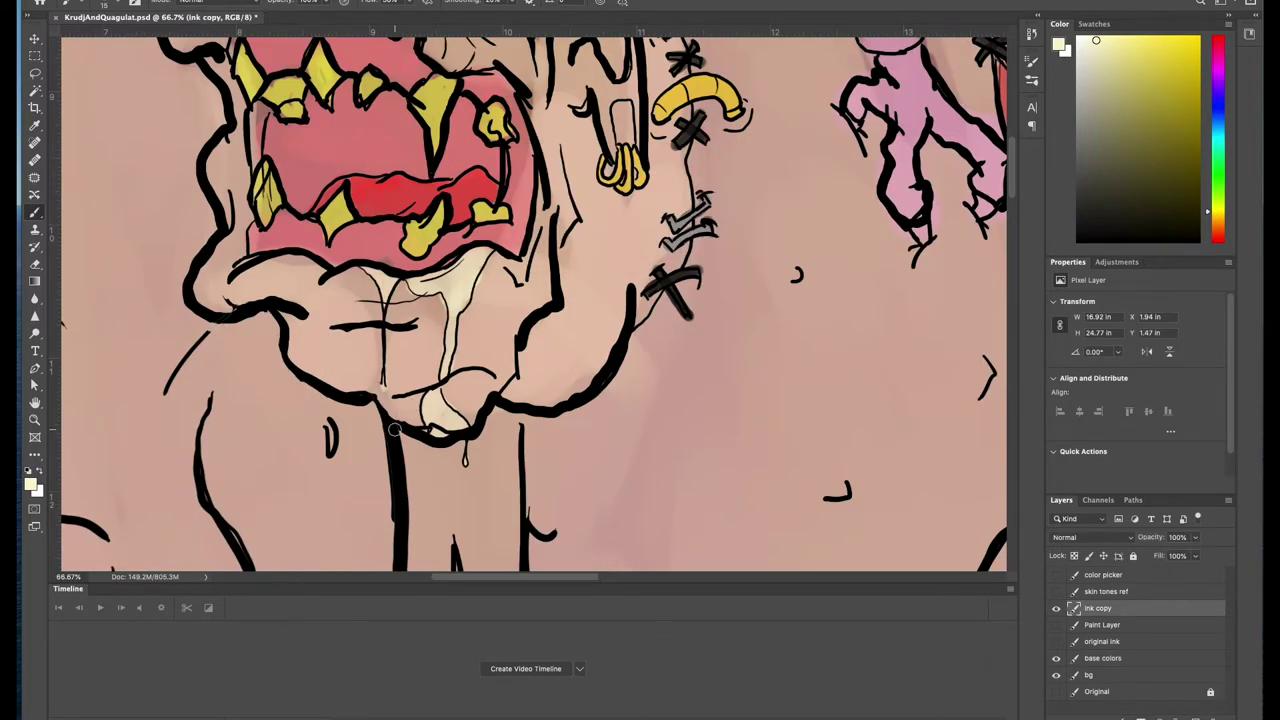
pyautogui.scroll(-3, 394, 429)
pyautogui.scroll(-3, 394, 429)
pyautogui.scroll(2, 398, 433)
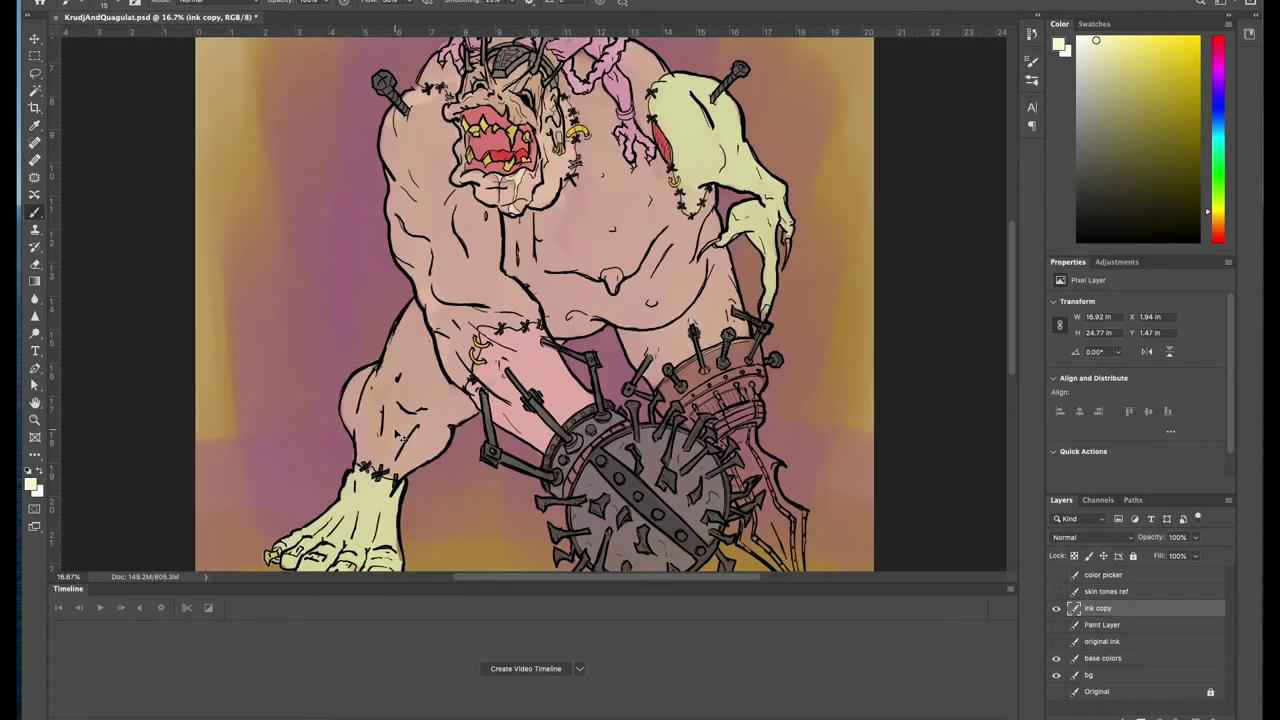
# Step: Lock the ink copy layer and repaint the yellow-green foot in a peach skin tone on the base colors layer
pyautogui.keyDown('alt'); pyautogui.click(530, 125); pyautogui.keyUp('alt')
pyautogui.scroll(-3, 788, 250)
pyautogui.hscroll(-3, 788, 250)
pyautogui.scroll(4, 760, 240)
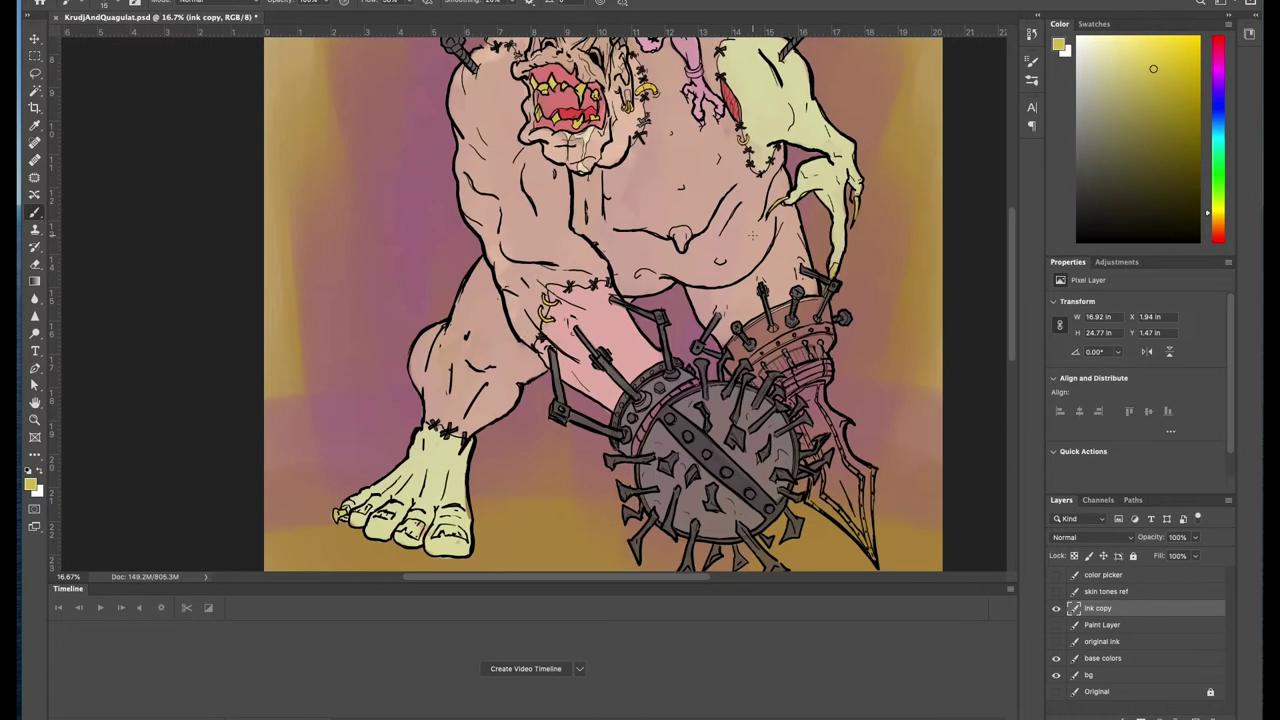
pyautogui.keyDown('alt'); pyautogui.click(752, 235); pyautogui.keyUp('alt')
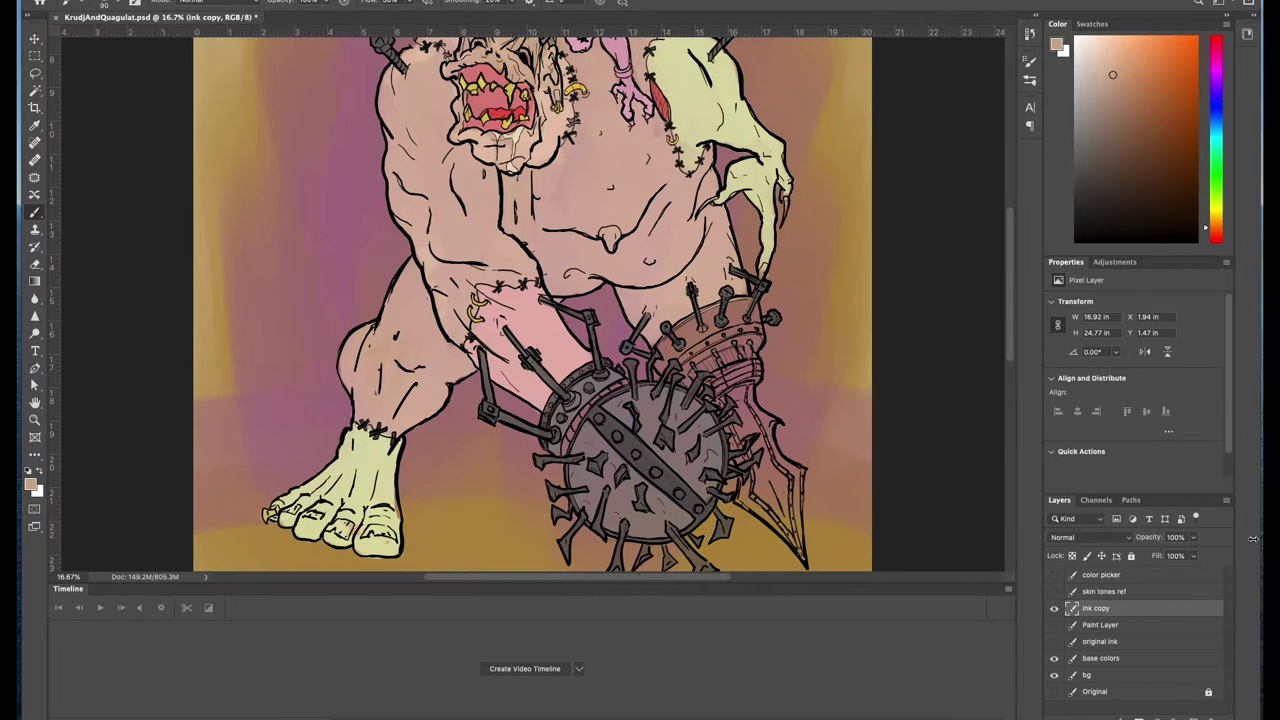
pyautogui.hscroll(3, 600, 300)
pyautogui.click(1133, 555)
pyautogui.click(1102, 658)
pyautogui.moveTo(383, 410)
pyautogui.mouseDown()
pyautogui.moveTo(395, 510)
pyautogui.moveTo(362, 540)
pyautogui.moveTo(330, 535)
pyautogui.moveTo(285, 497)
pyautogui.moveTo(320, 520)
pyautogui.moveTo(345, 510)
pyautogui.moveTo(360, 450)
pyautogui.mouseUp()
pyautogui.scroll(5, 727, 127)
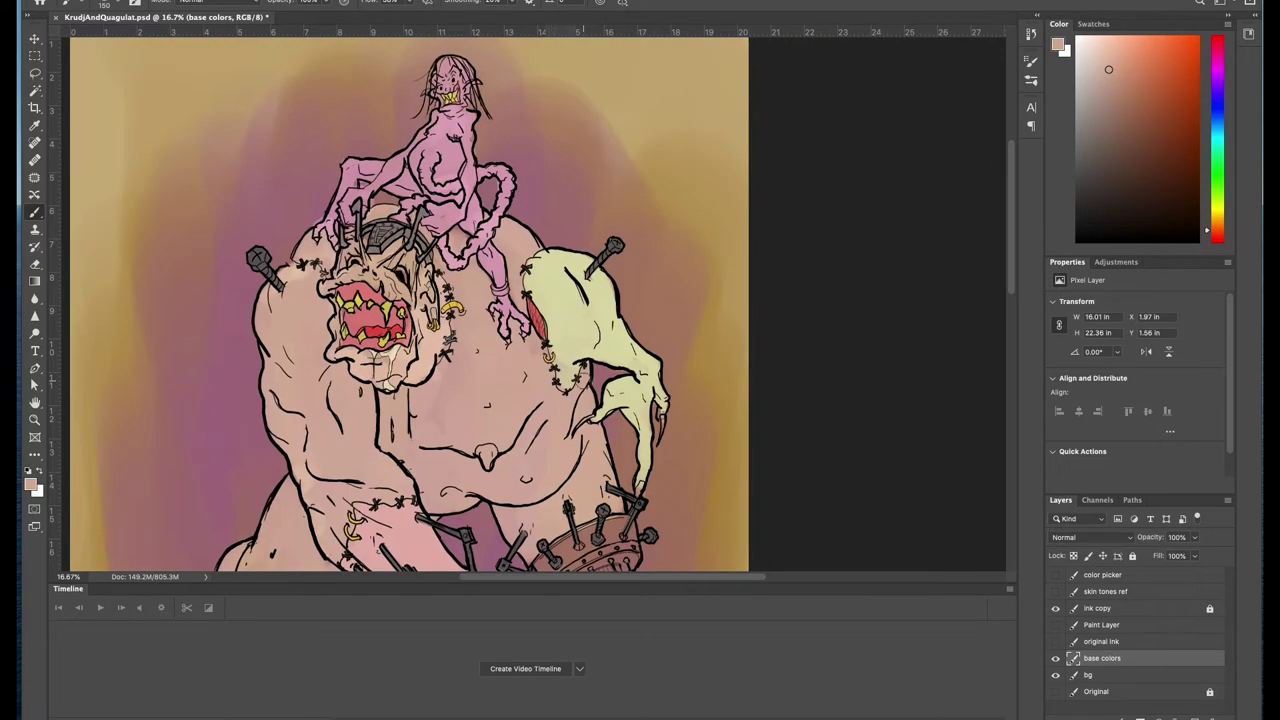
# Step: Repaint the yellow-green grafted arm in a pinkish skin tone and its claws golden yellow
pyautogui.scroll(-5, 640, 300)
pyautogui.hscroll(-3, 640, 300)
pyautogui.keyDown('alt'); pyautogui.click(650, 150); pyautogui.keyUp('alt')
pyautogui.moveTo(700, 200)
pyautogui.mouseDown()
pyautogui.moveTo(660, 140)
pyautogui.moveTo(630, 180)
pyautogui.moveTo(703, 184)
pyautogui.moveTo(725, 320)
pyautogui.moveTo(690, 265)
pyautogui.moveTo(704, 174)
pyautogui.mouseUp()
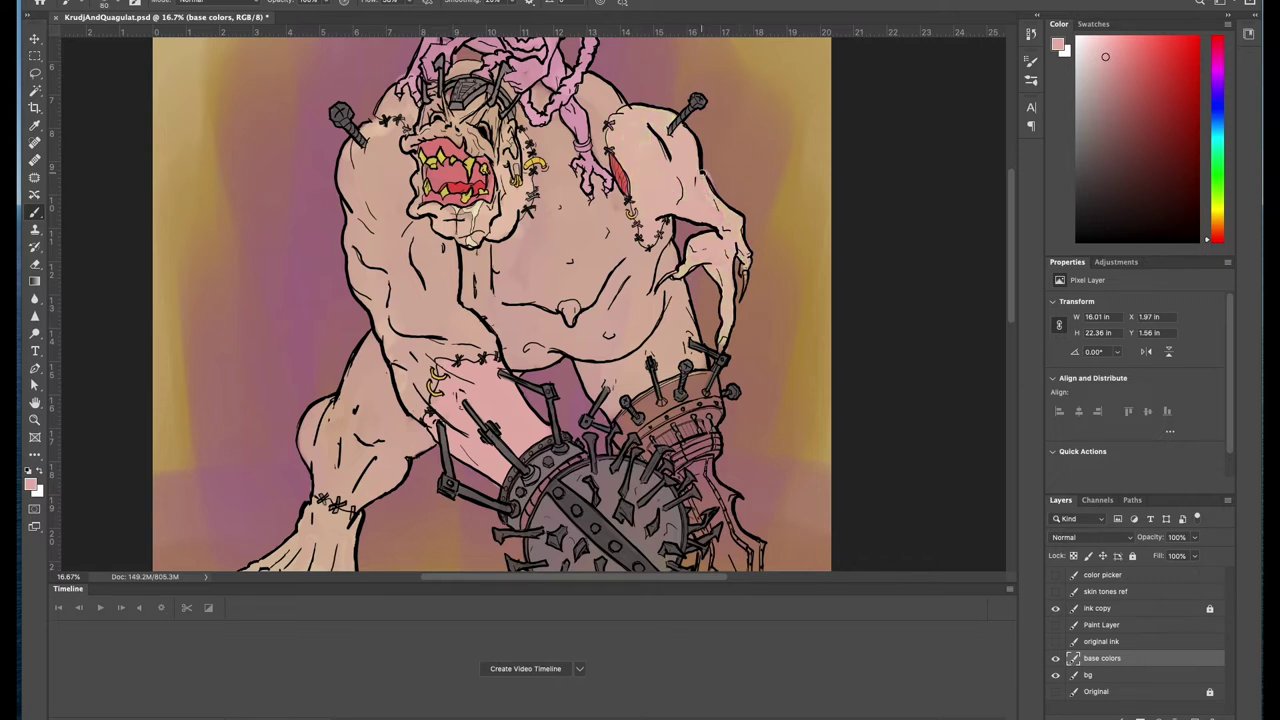
pyautogui.keyDown('alt'); pyautogui.click(440, 156); pyautogui.keyUp('alt')
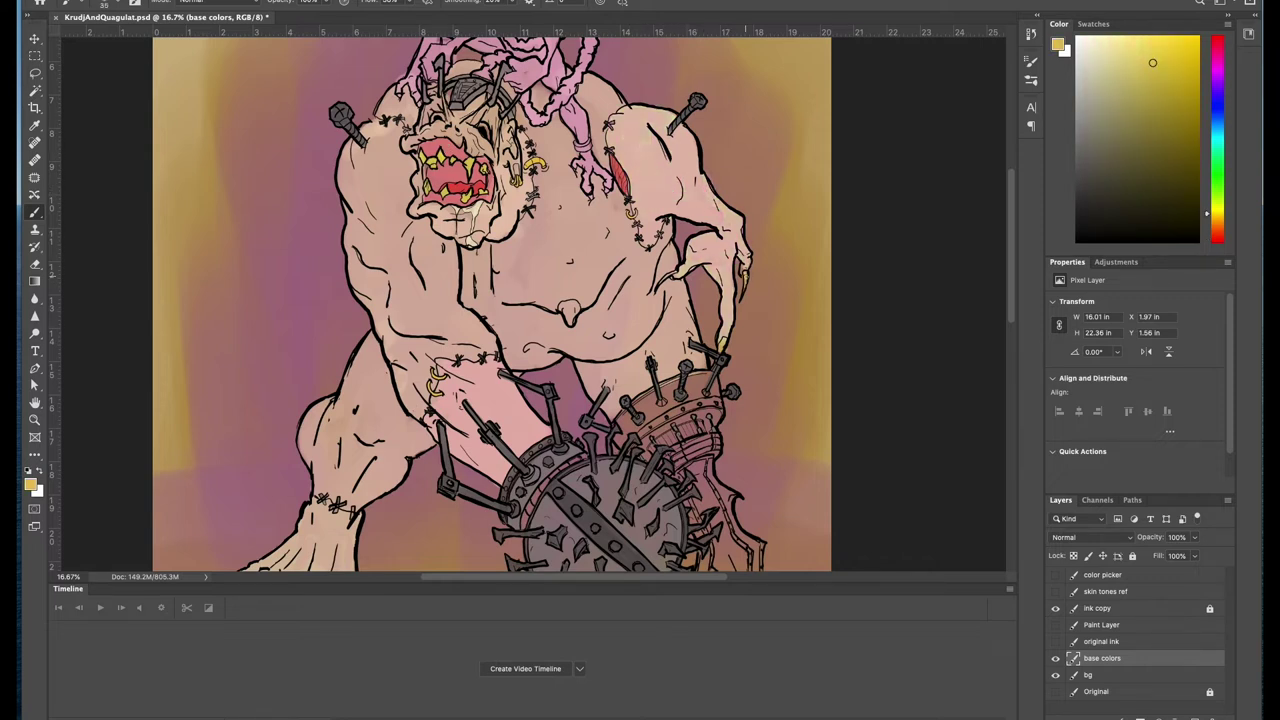
# Step: Paint the segmented ring along the spiked disc's rim and the wrapped band below the metal cuff light tan
pyautogui.keyDown('alt'); pyautogui.click(562, 426); pyautogui.keyUp('alt')
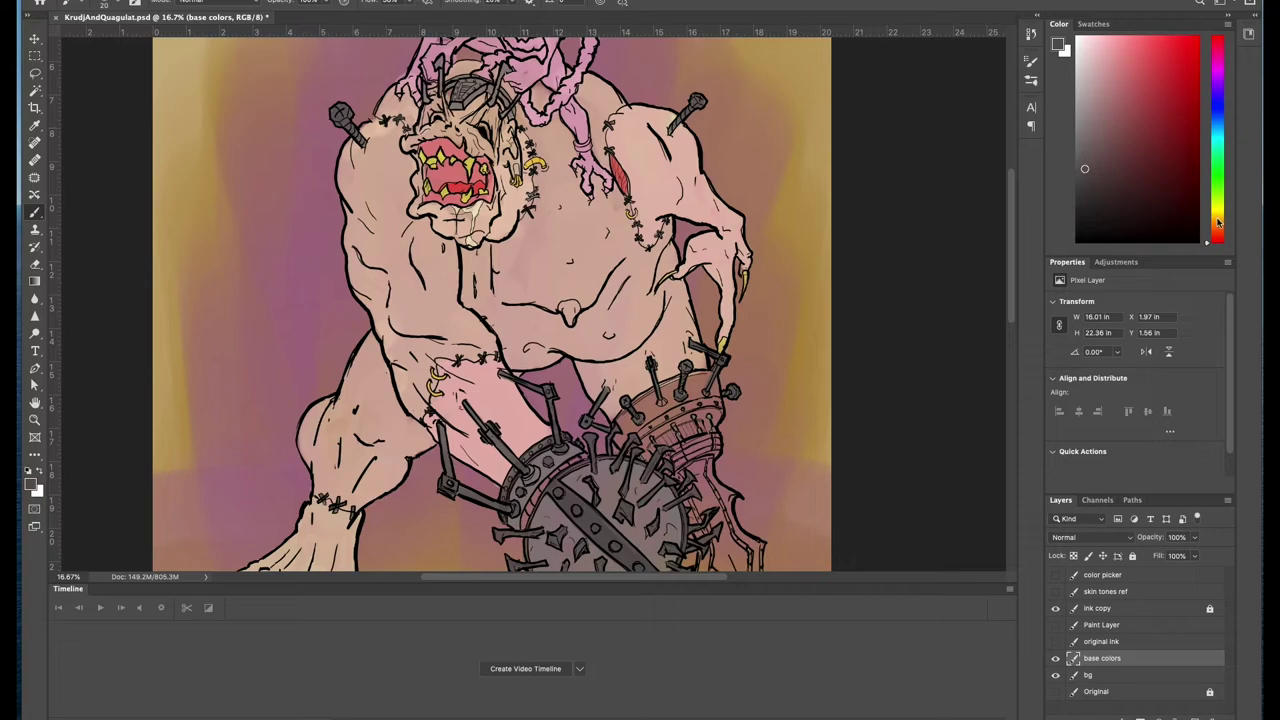
pyautogui.keyDown('alt'); pyautogui.click(550, 300); pyautogui.keyUp('alt')
pyautogui.moveTo(550, 490); pyautogui.dragTo(485, 445)
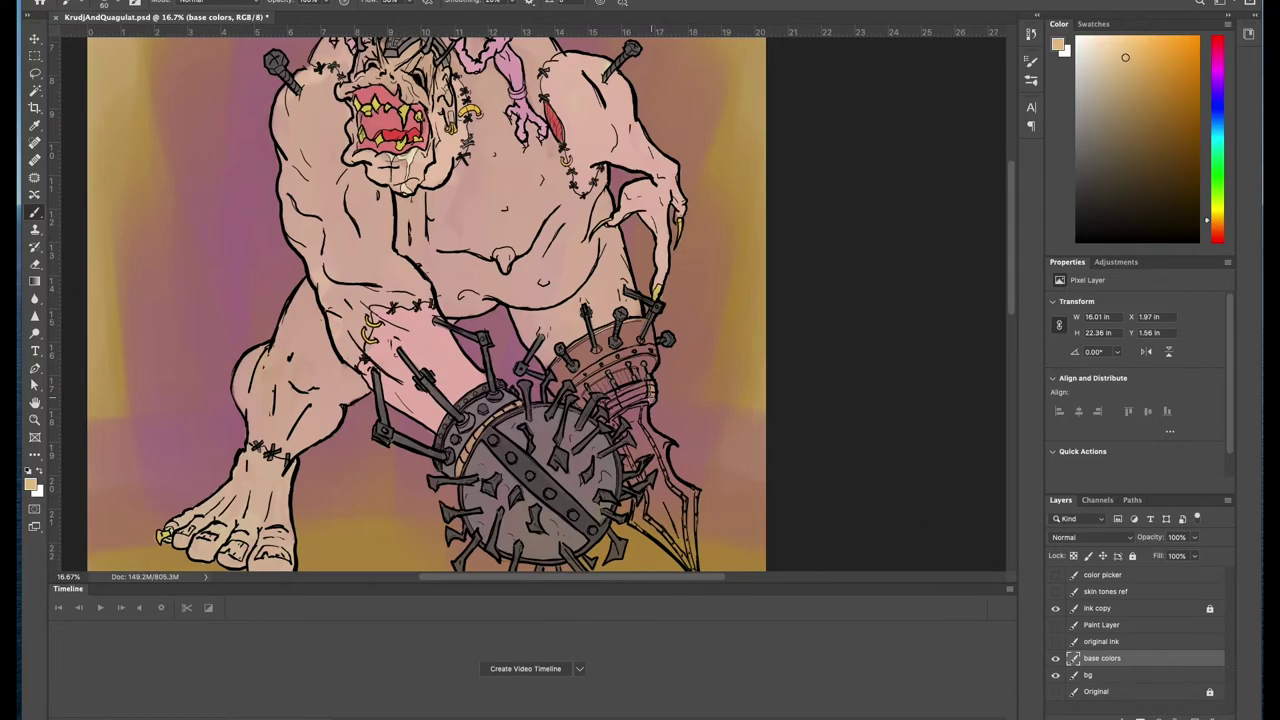
pyautogui.scroll(2, 462, 455)
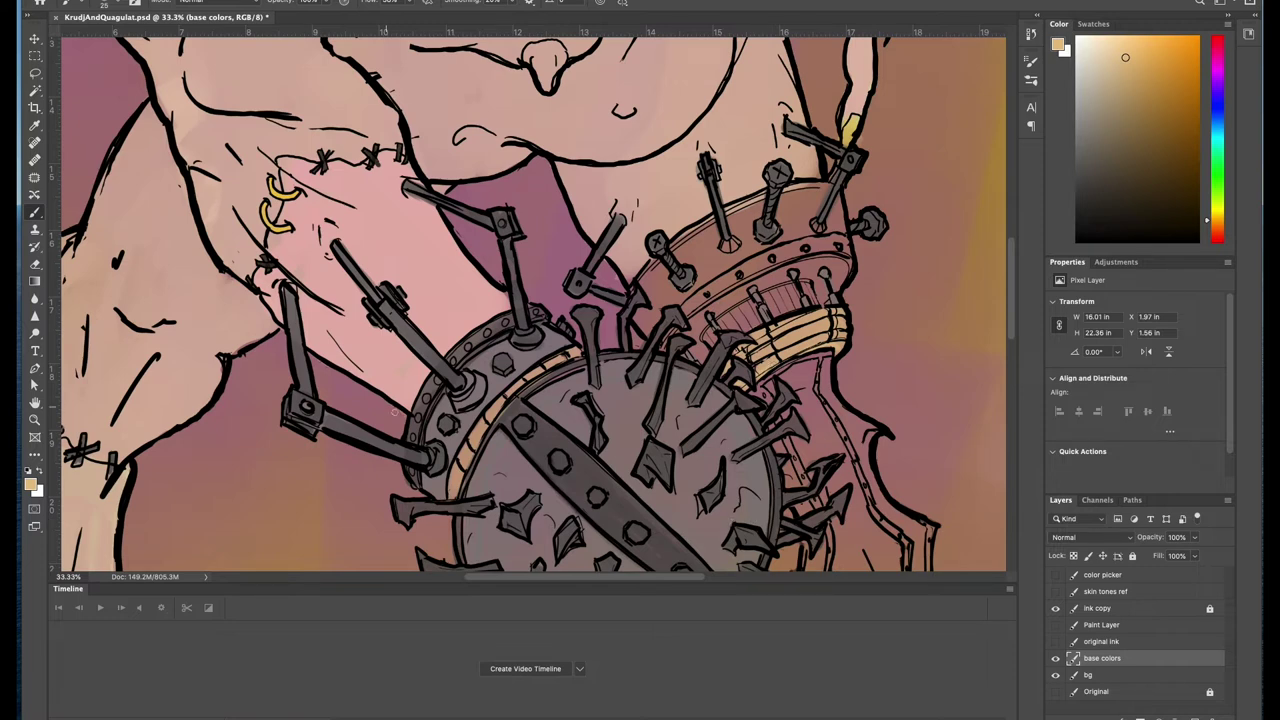
# Step: Paint the studded metal cuff above the blade in a mid grey and its riveted band in a darker grey
pyautogui.keyDown('alt'); pyautogui.click(700, 294); pyautogui.keyUp('alt')
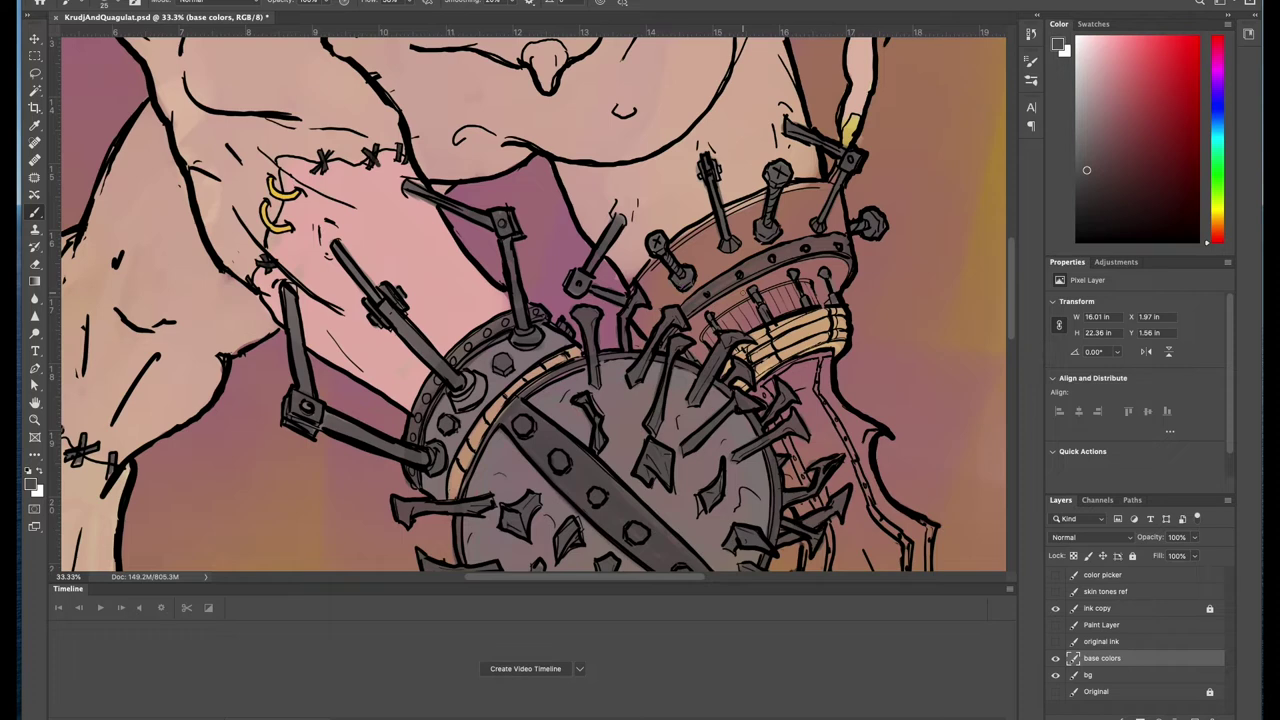
pyautogui.click(1095, 125)
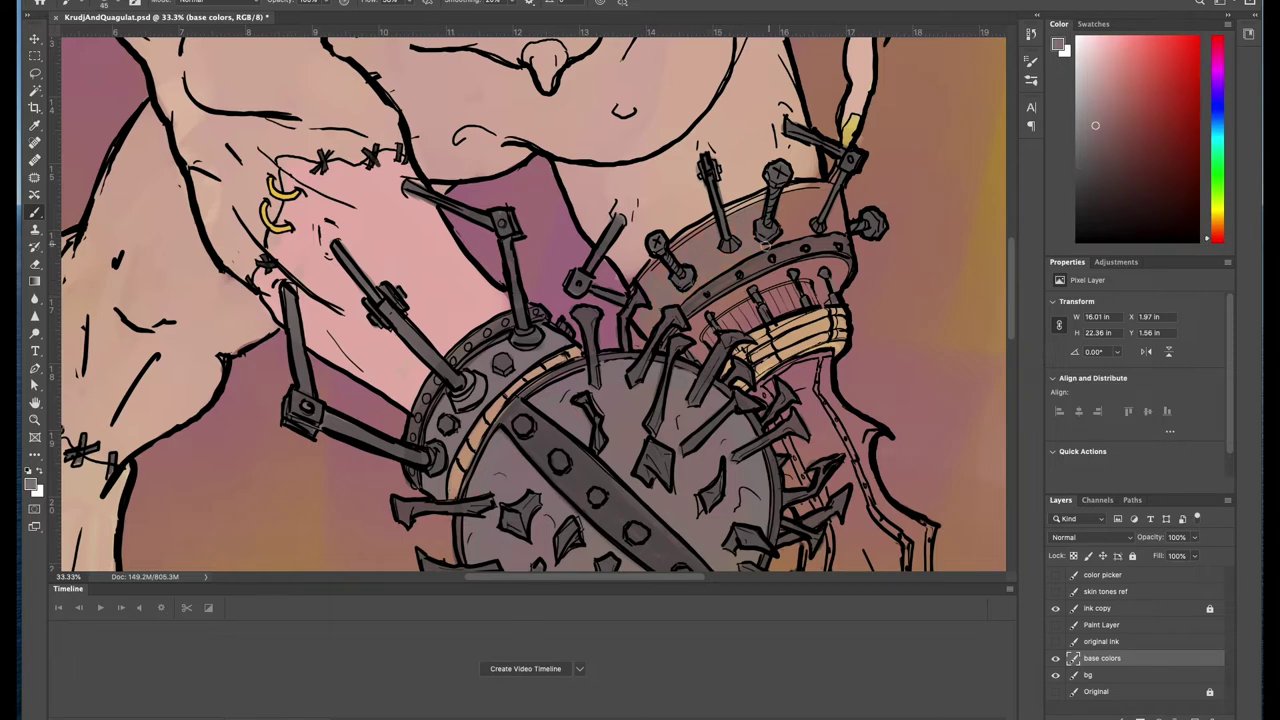
pyautogui.keyDown('alt'); pyautogui.click(859, 181); pyautogui.keyUp('alt')
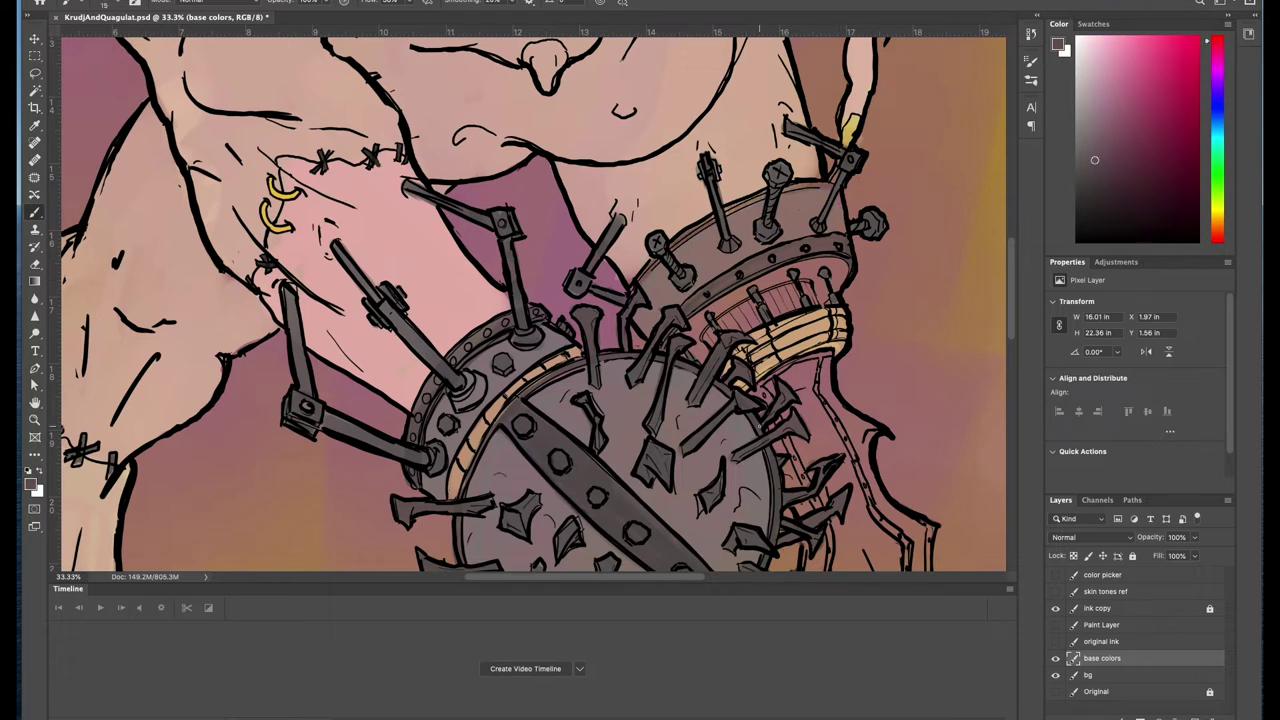
pyautogui.keyDown('alt'); pyautogui.click(740, 200); pyautogui.keyUp('alt')
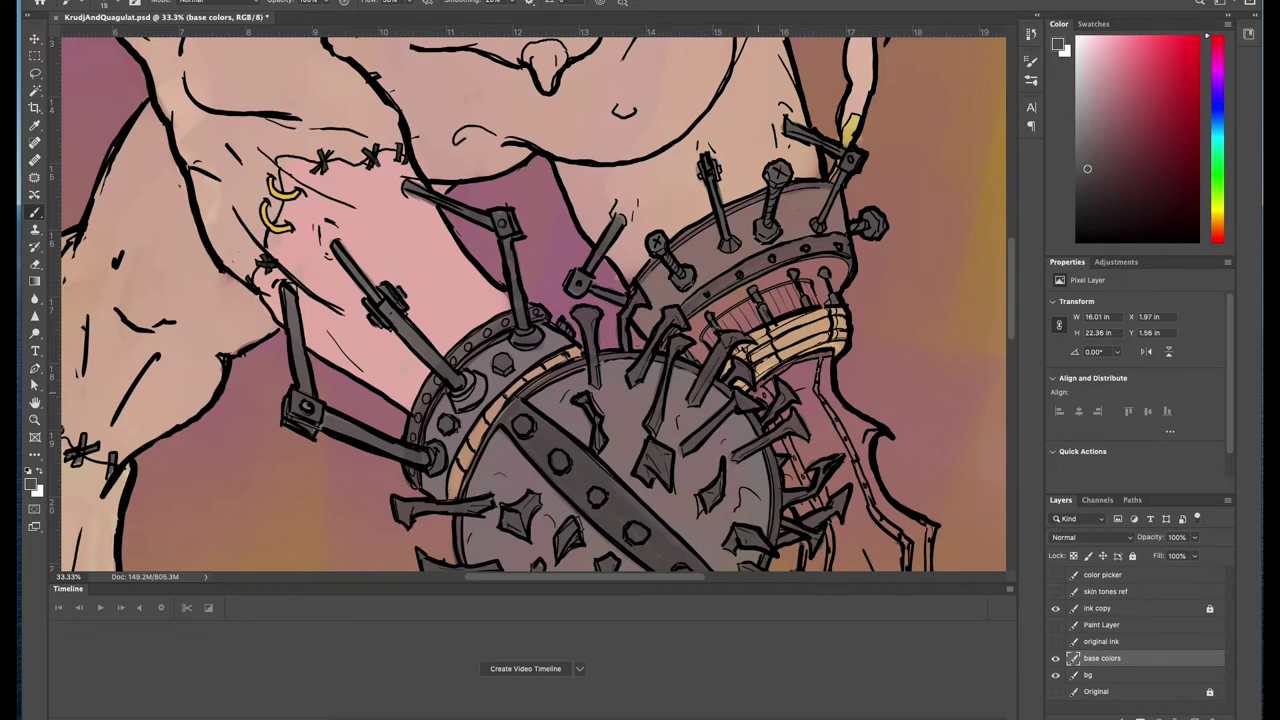
# Step: Paint the jagged blade behind the spiked disc, including its riveted border, dark charcoal grey
pyautogui.moveTo(786, 437); pyautogui.dragTo(829, 542)
pyautogui.moveTo(790, 355)
pyautogui.mouseDown()
pyautogui.moveTo(830, 368)
pyautogui.moveTo(906, 568)
pyautogui.mouseUp()
pyautogui.moveTo(804, 542); pyautogui.dragTo(800, 566)
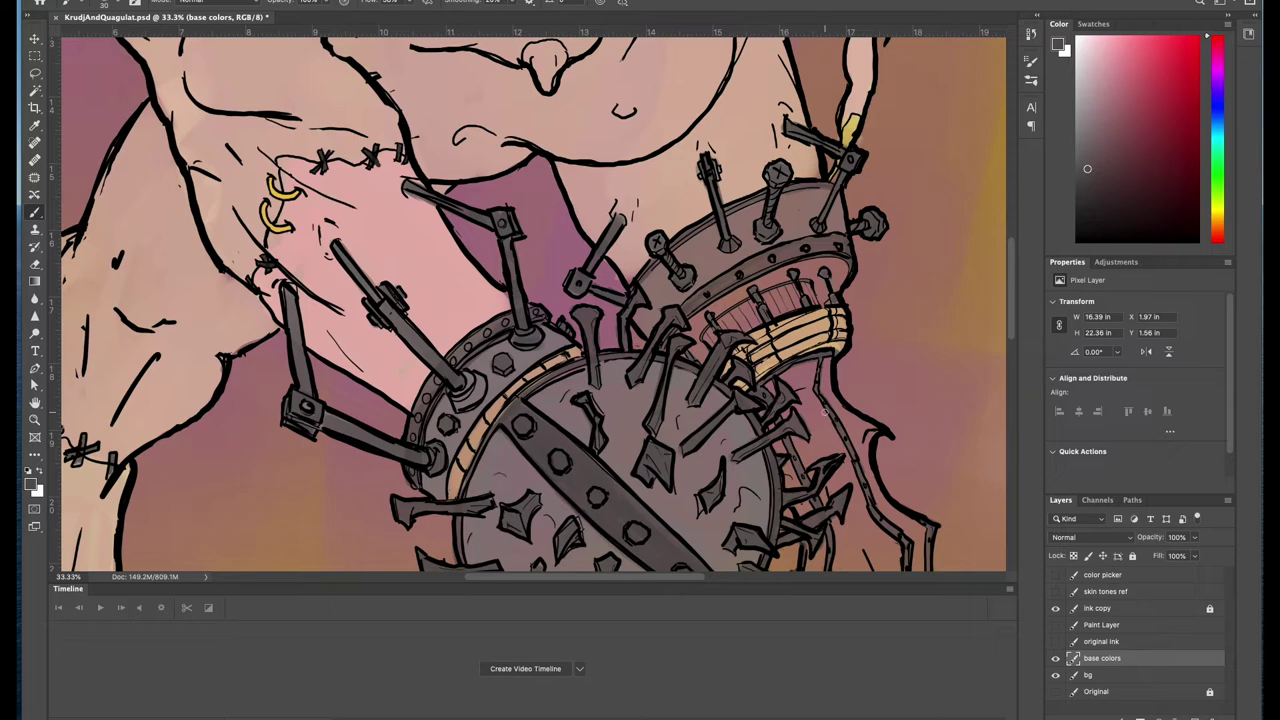
pyautogui.keyDown('alt'); pyautogui.click(840, 348); pyautogui.keyUp('alt')
pyautogui.moveTo(800, 365); pyautogui.dragTo(922, 565)
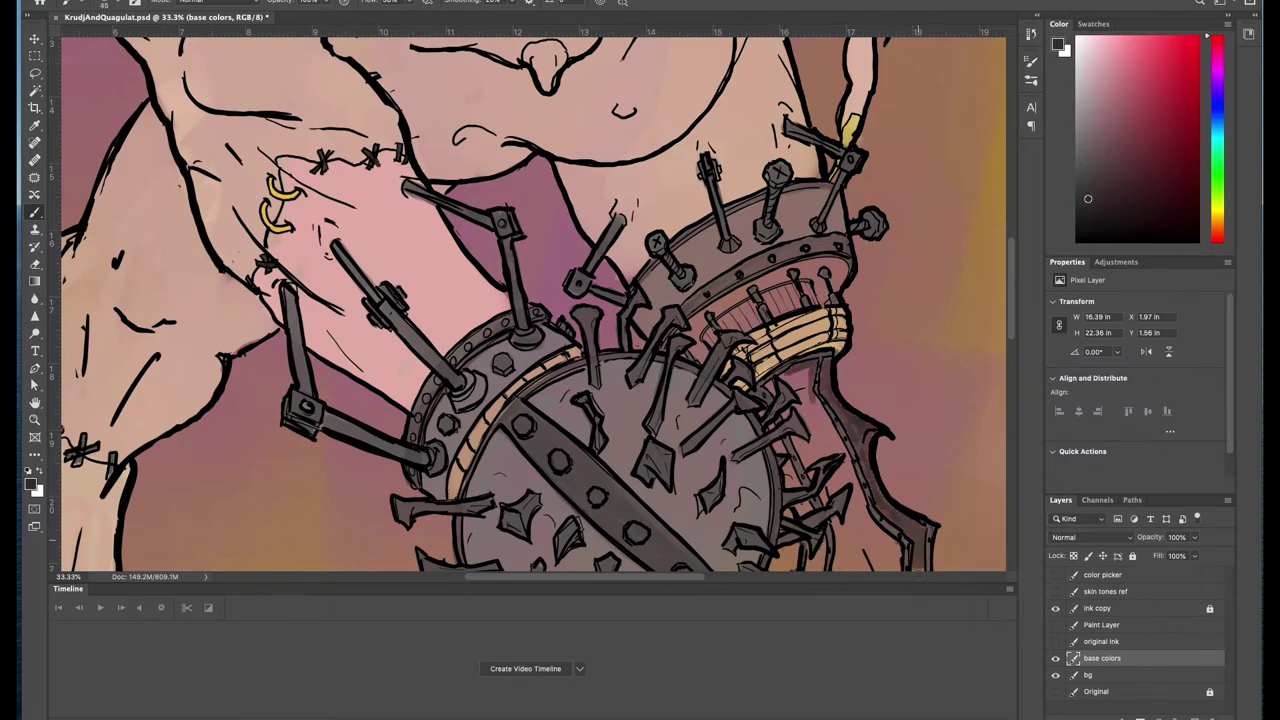
pyautogui.scroll(-4, 910, 500)
pyautogui.moveTo(895, 300)
pyautogui.mouseDown()
pyautogui.moveTo(912, 465)
pyautogui.moveTo(800, 355)
pyautogui.moveTo(880, 300)
pyautogui.mouseUp()
pyautogui.moveTo(850, 260)
pyautogui.mouseDown()
pyautogui.moveTo(905, 450)
pyautogui.moveTo(790, 140)
pyautogui.moveTo(837, 290)
pyautogui.mouseUp()
pyautogui.moveTo(800, 380); pyautogui.dragTo(830, 180)
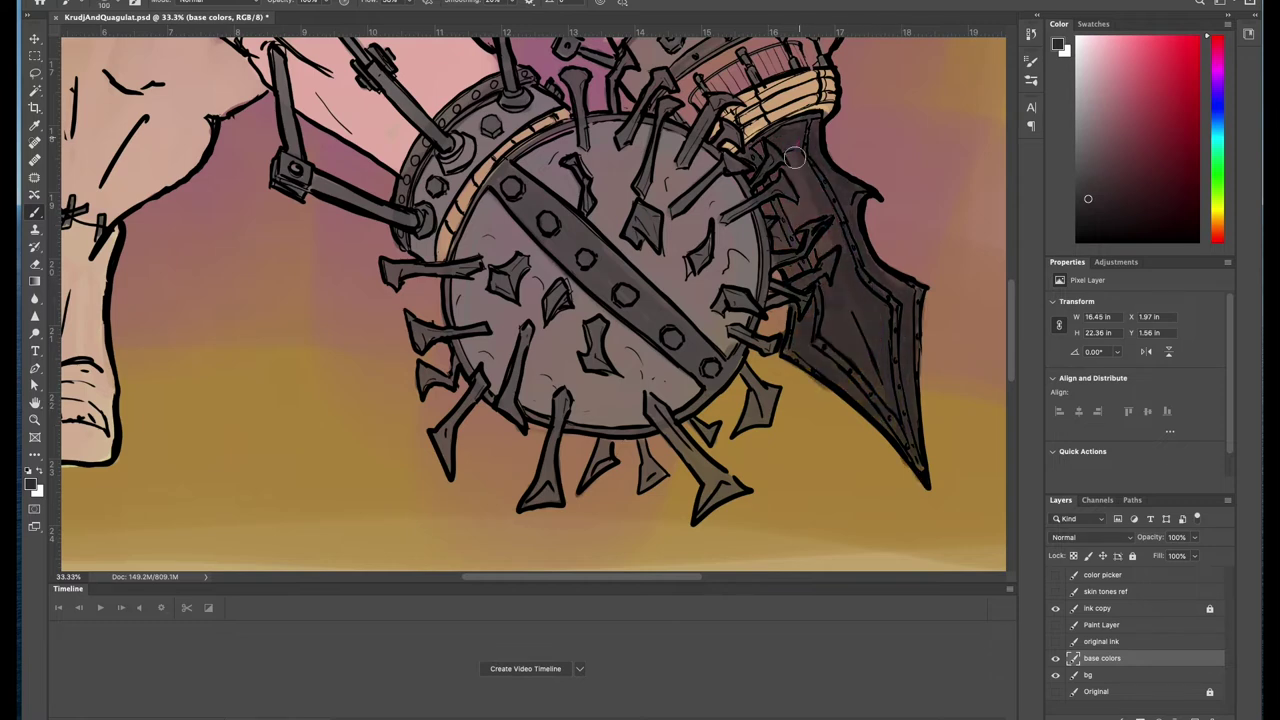
pyautogui.hotkey('ctrl', '0')
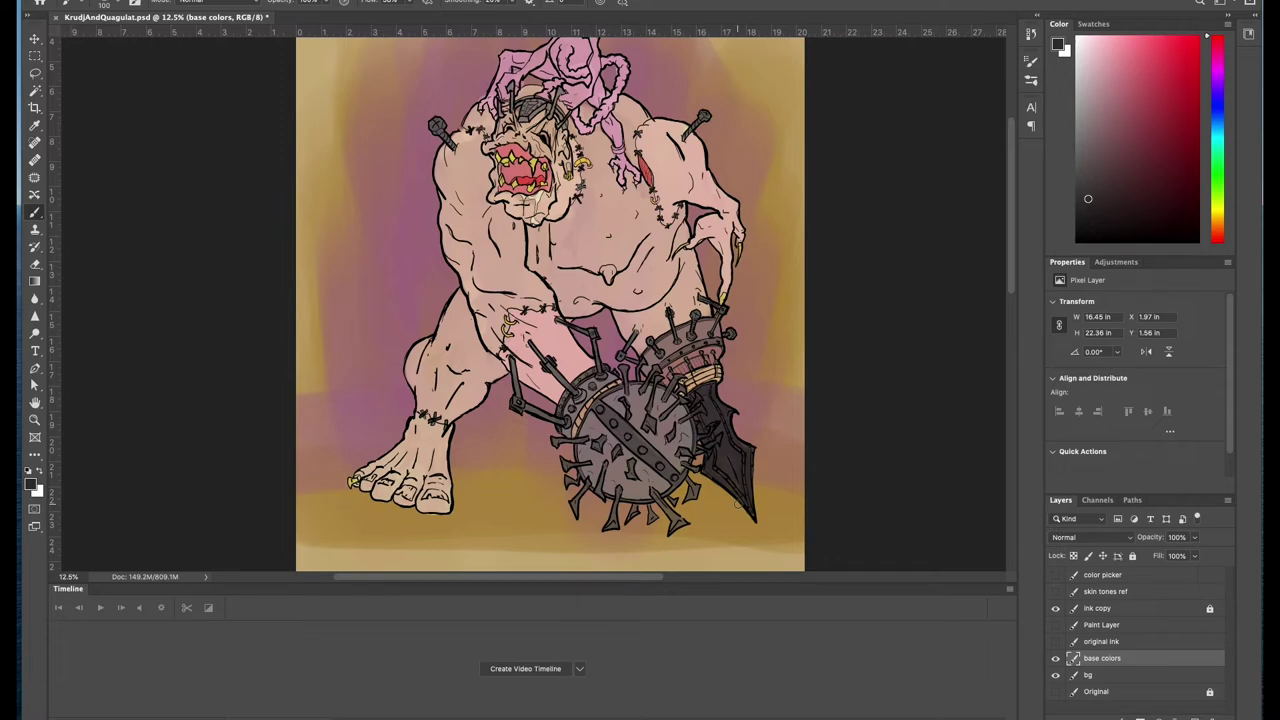
# Step: Paint the slatted section between the metal cuff and the tan wrapped band wood brown
pyautogui.scroll(3, 726, 437)
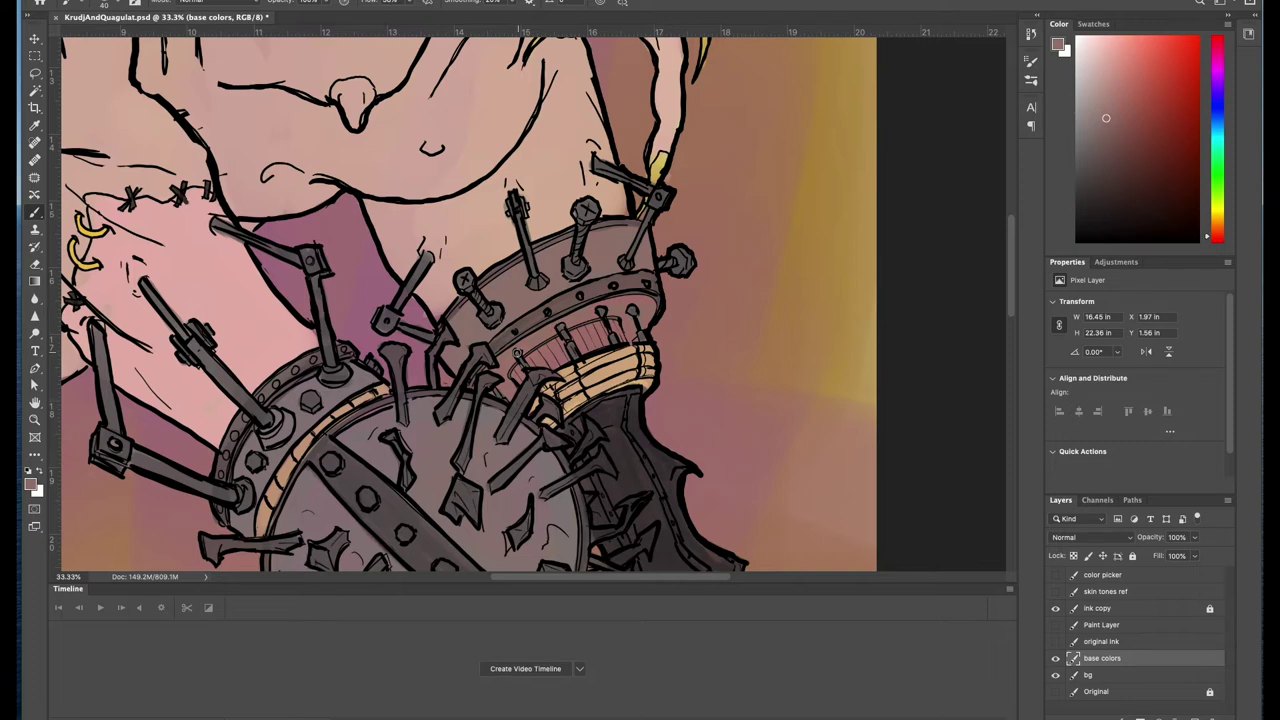
pyautogui.keyDown('alt'); pyautogui.click(576, 344); pyautogui.keyUp('alt')
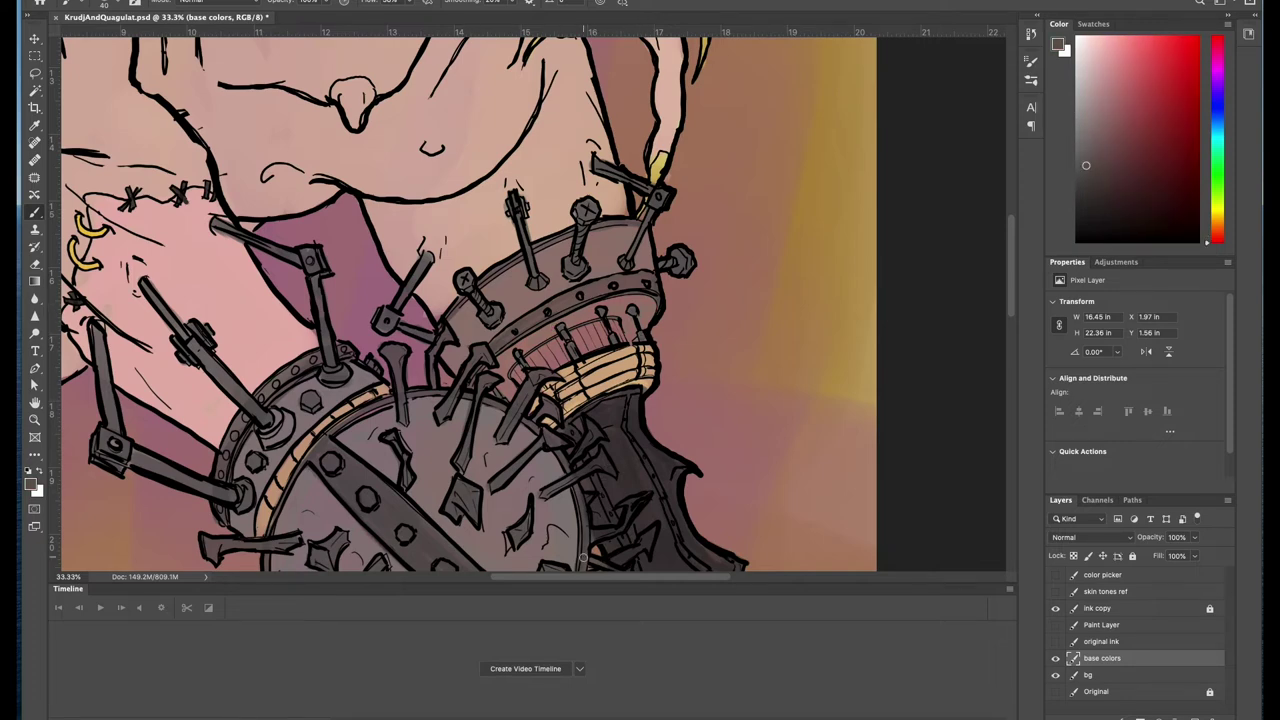
pyautogui.keyDown('alt'); pyautogui.click(576, 340); pyautogui.keyUp('alt')
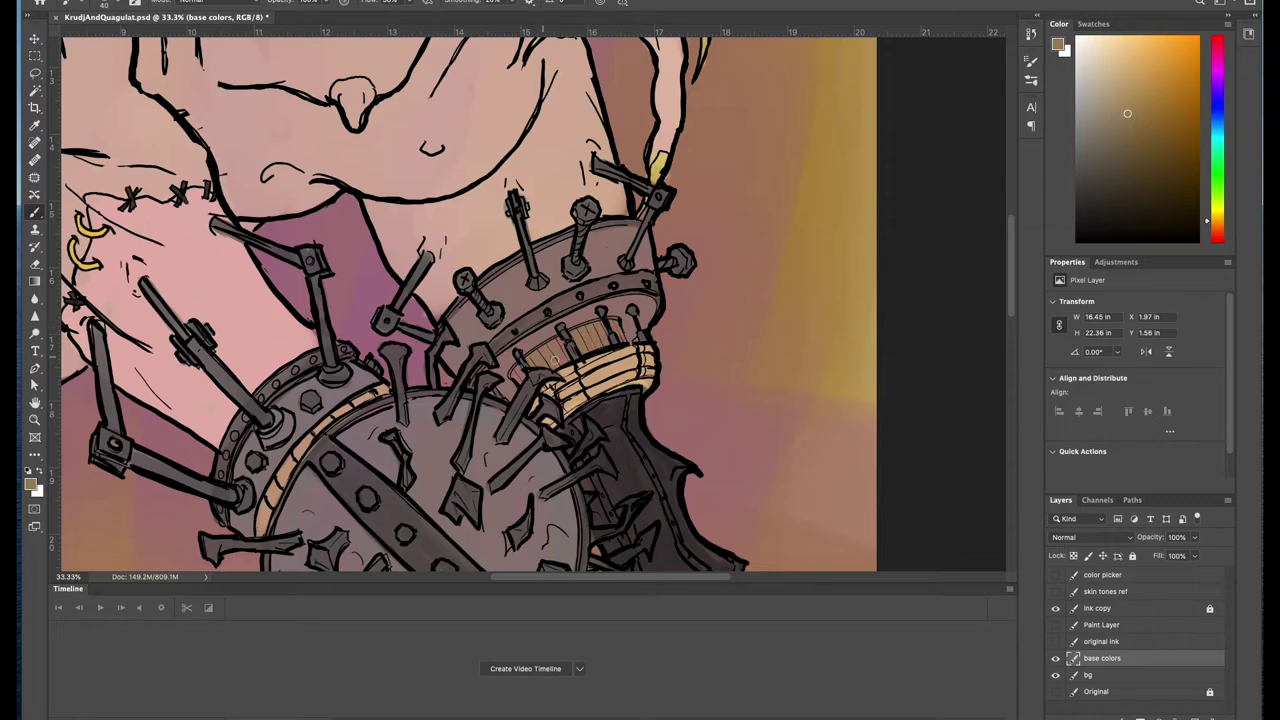
# Step: Paint the foot's toenails golden yellow and the flesh around the smallest toe's protruding nail red
pyautogui.scroll(-5, 642, 298)
pyautogui.hscroll(-3, 642, 298)
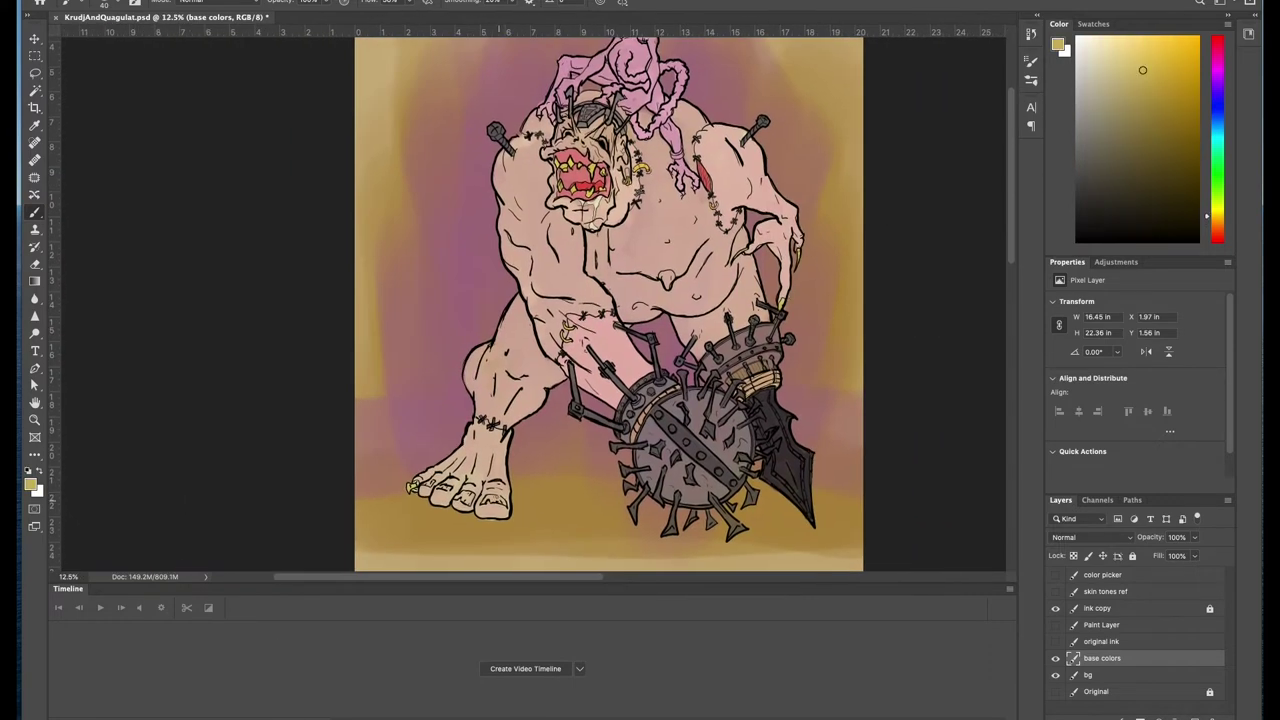
pyautogui.scroll(3, 610, 300)
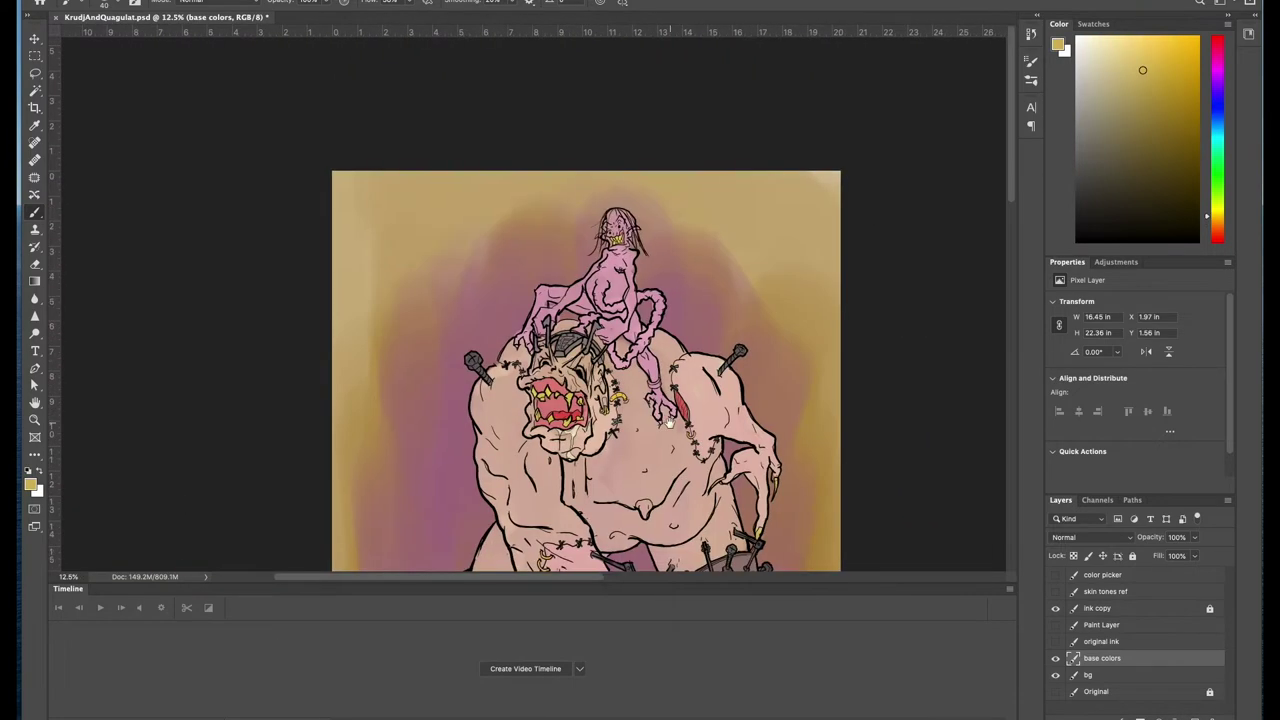
pyautogui.scroll(-3, 610, 300)
pyautogui.scroll(-2, 610, 300)
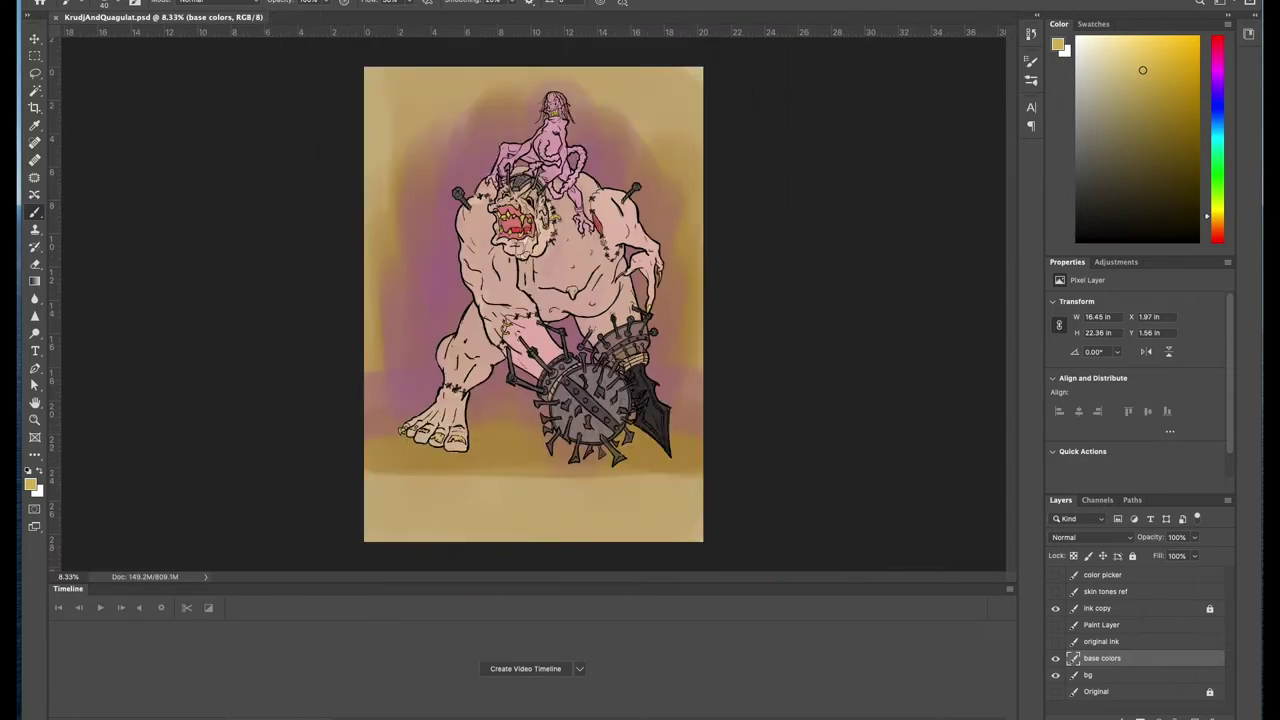
pyautogui.scroll(3, 400, 430)
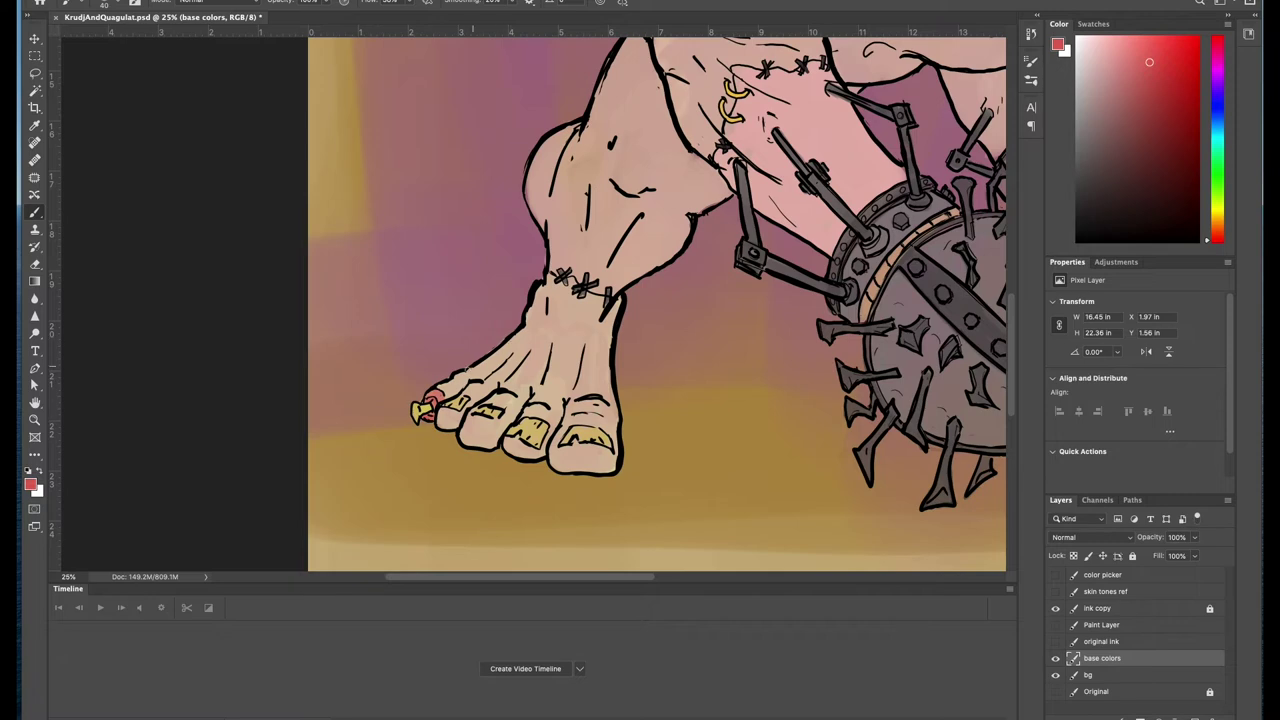
pyautogui.scroll(10, 420, 198)
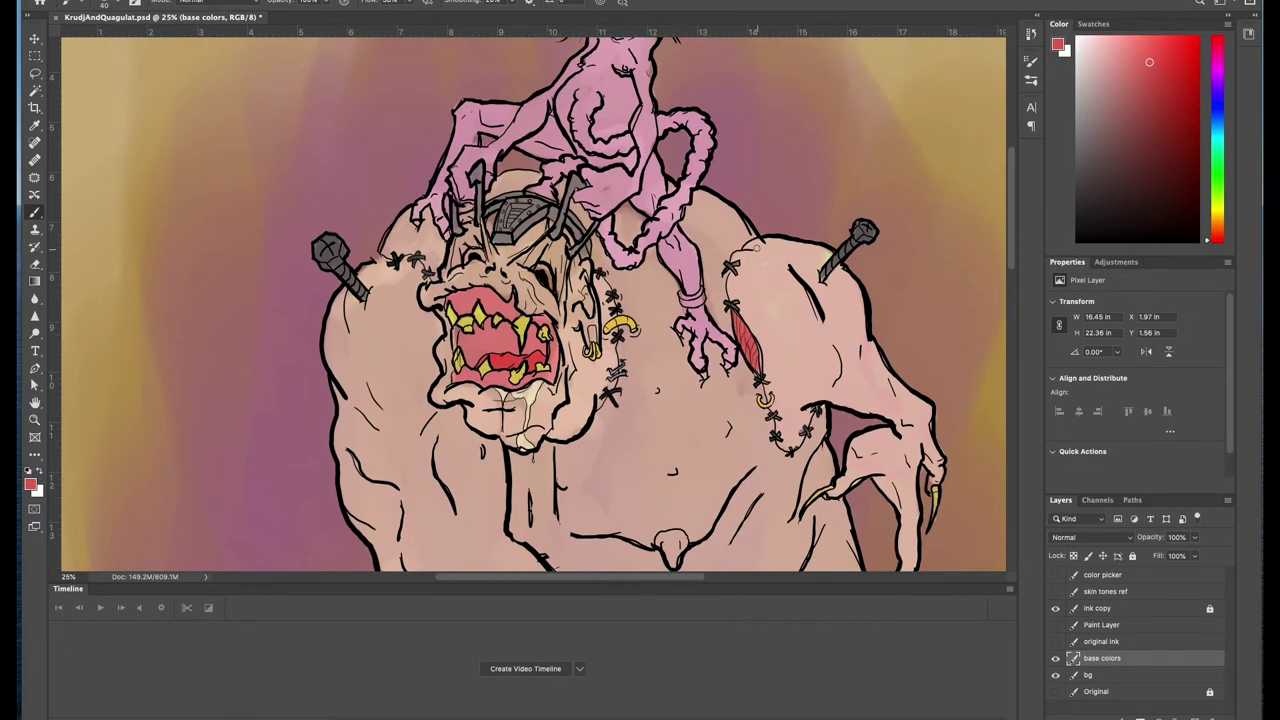
pyautogui.scroll(5, 530, 300)
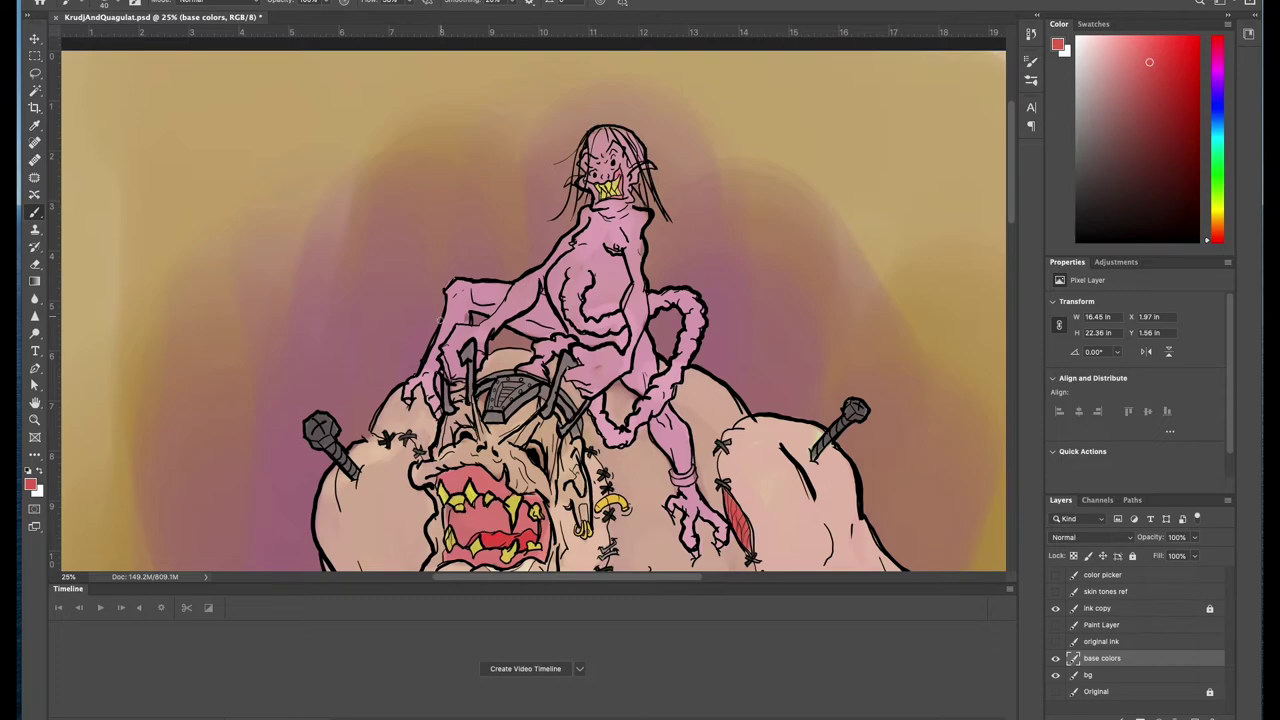
pyautogui.scroll(-10, 800, 300)
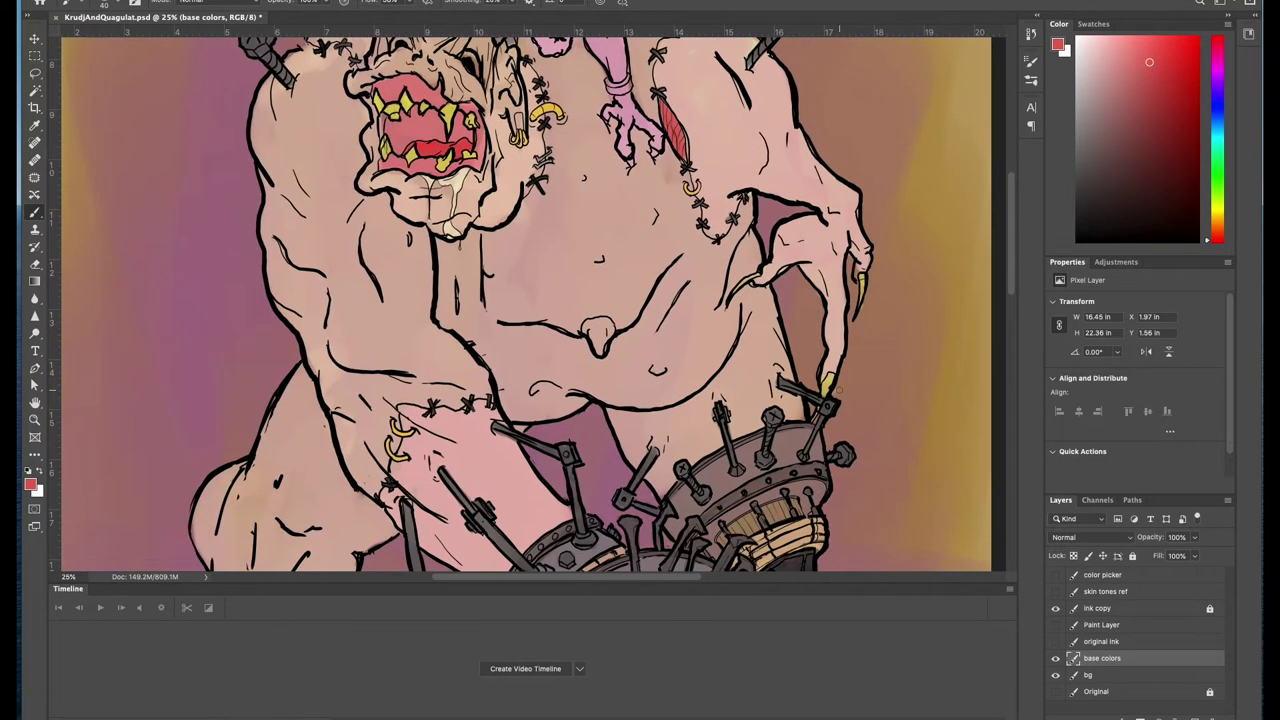
pyautogui.scroll(-5, 718, 371)
pyautogui.scroll(15, 810, 382)
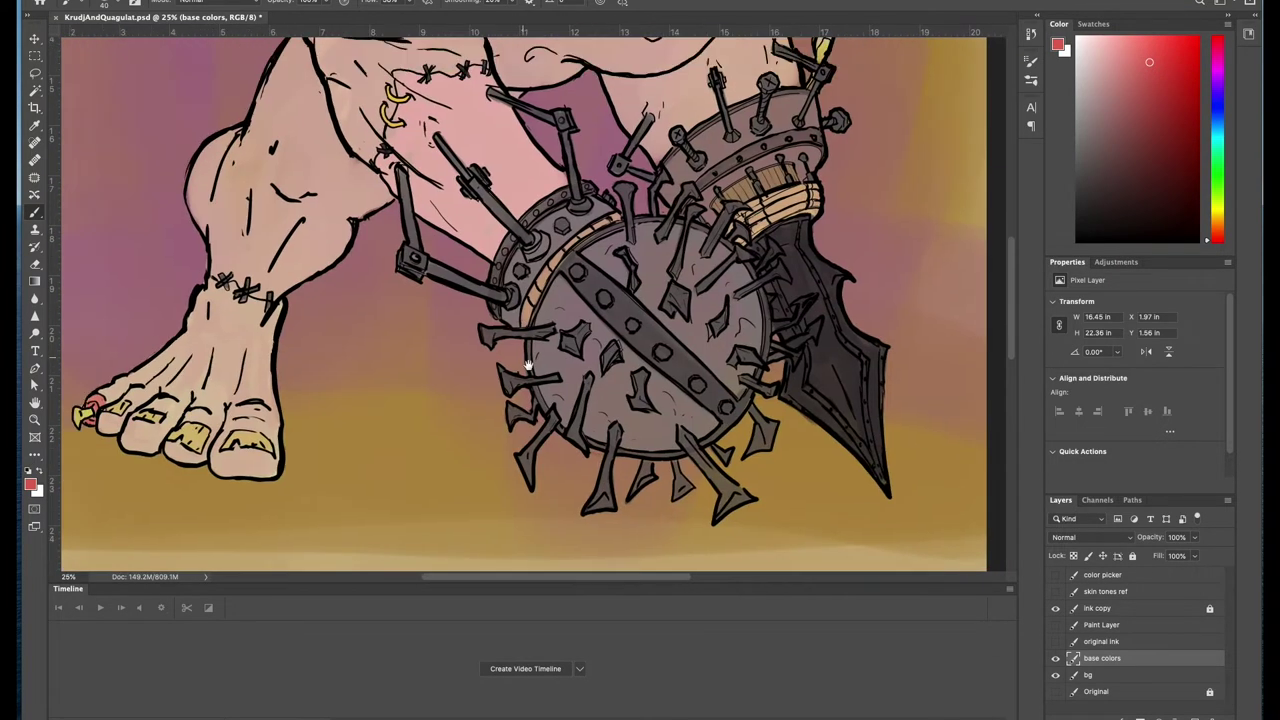
# Step: Reset the colors to default, relock the ink copy layer, and paint the monster's eyes yellow on base colors
pyautogui.click(1100, 608)
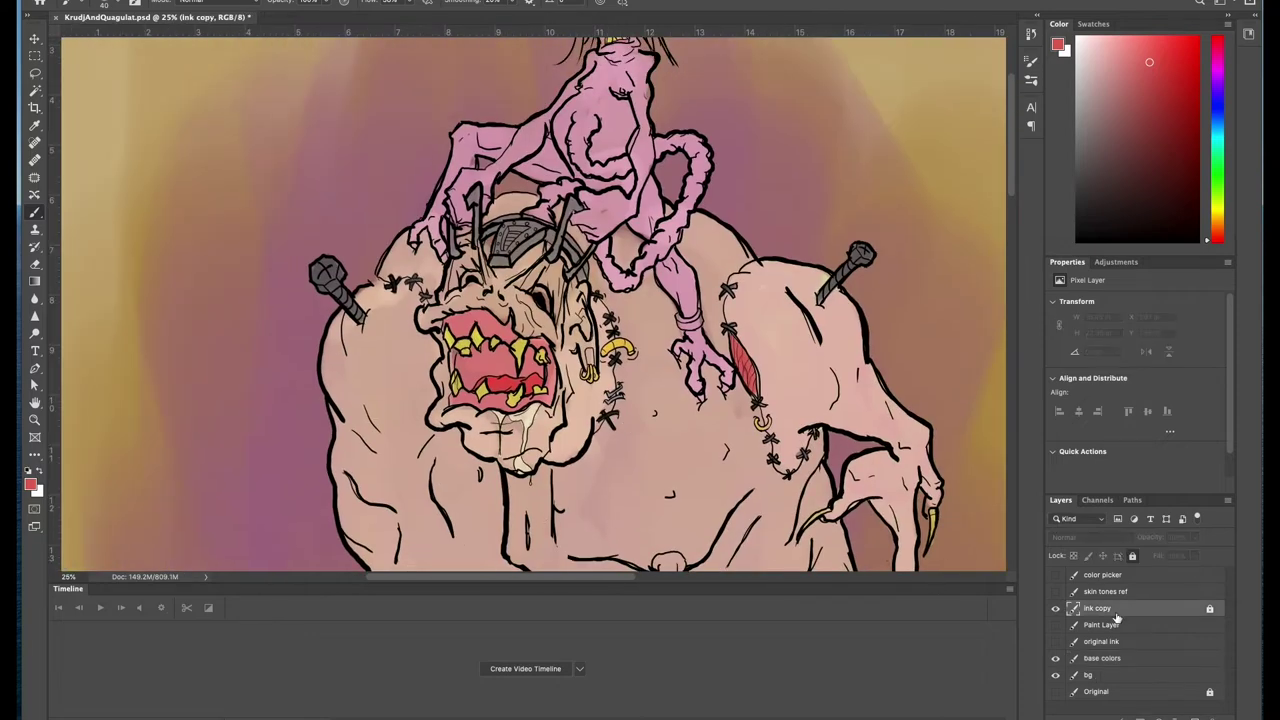
pyautogui.scroll(2, 530, 190)
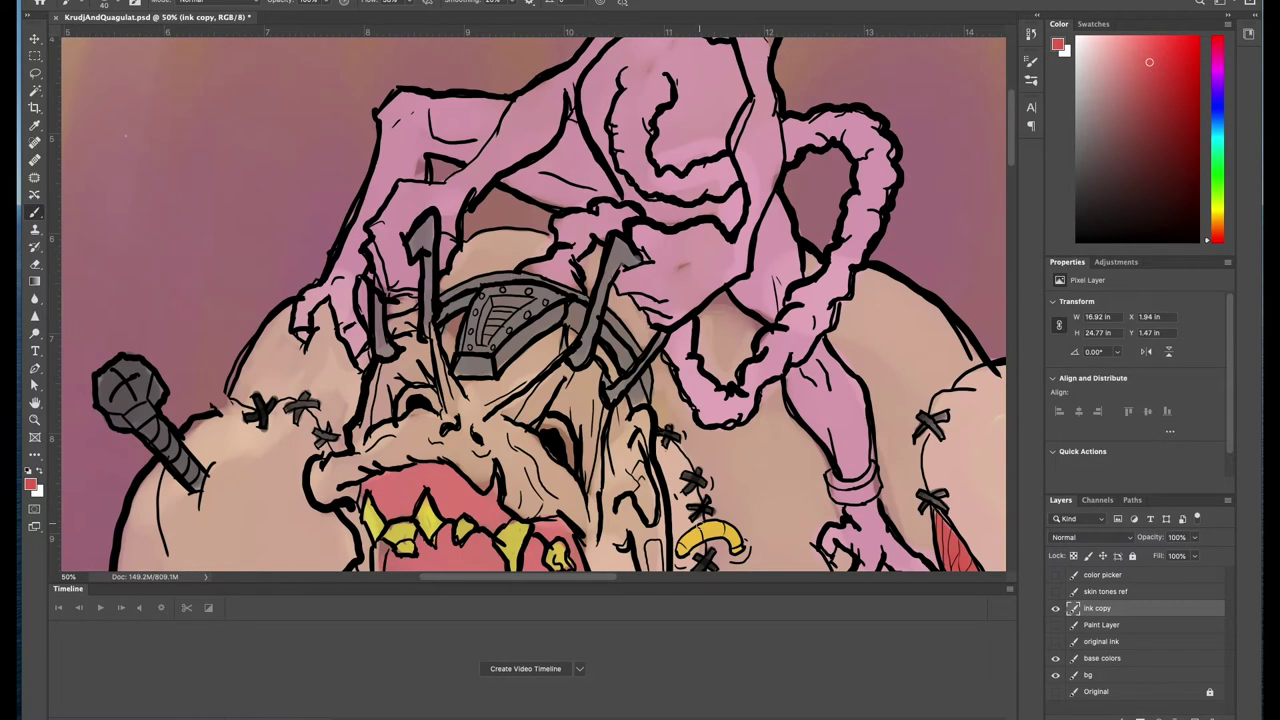
pyautogui.press('d')
pyautogui.hotkey('ctrl', '/')
pyautogui.hotkey('alt', '[')
pyautogui.hotkey('alt', '[')
pyautogui.hotkey('alt', '[')
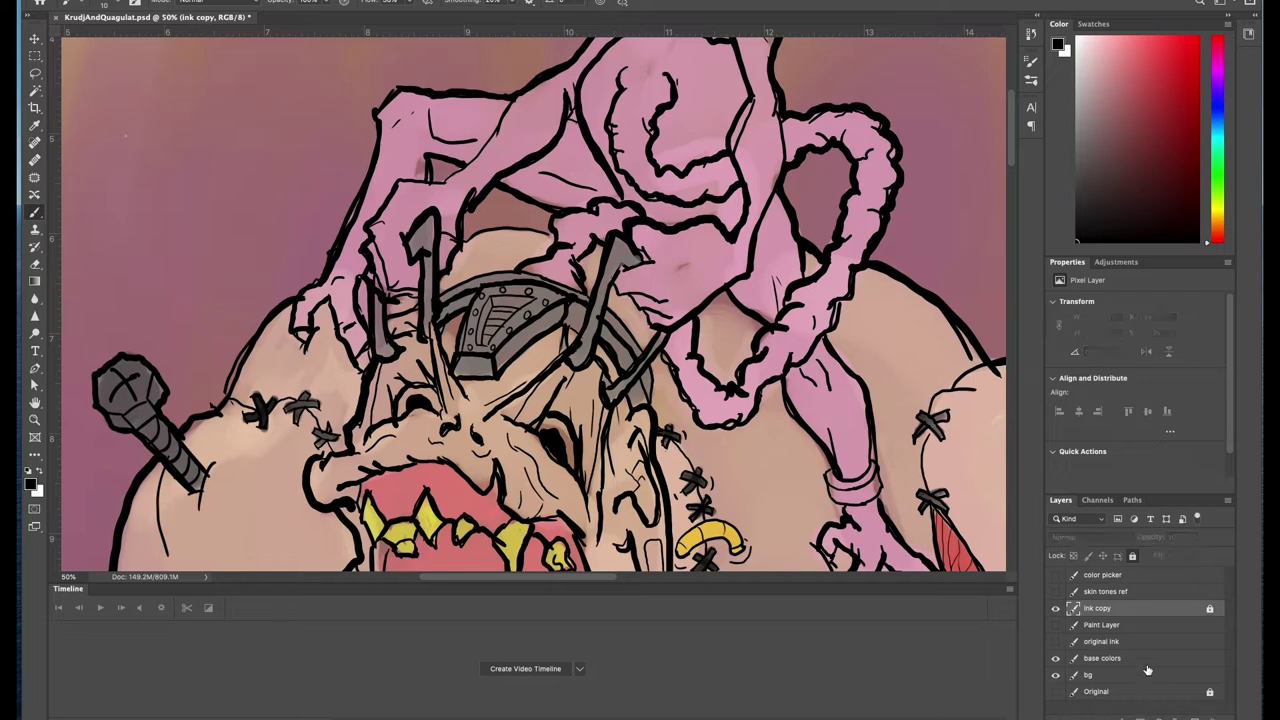
pyautogui.keyDown('alt'); pyautogui.click(430, 525); pyautogui.keyUp('alt')
pyautogui.moveTo(545, 428); pyautogui.dragTo(548, 443)
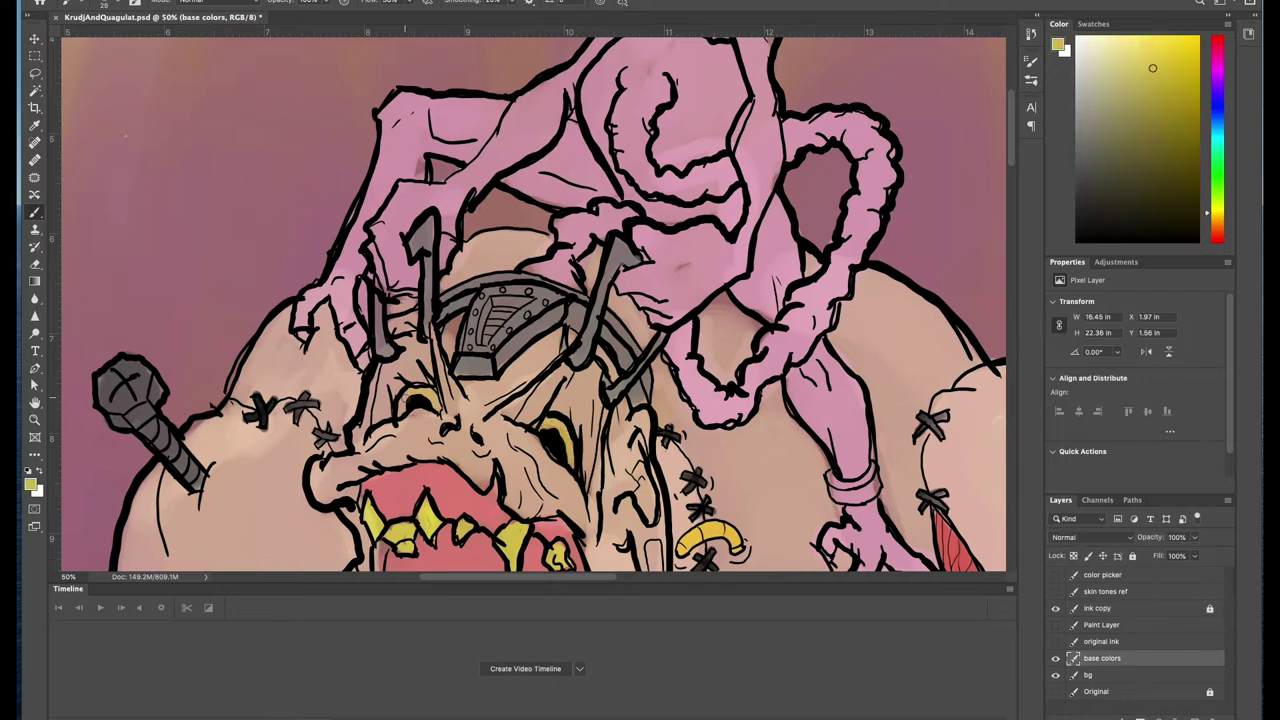
# Step: Pick a pale warm grey and repaint the small rider's torso and extended leg, keeping the coiled entrails pink
pyautogui.hotkey('ctrl', '-')
pyautogui.hotkey('ctrl', '-')
pyautogui.hotkey('ctrl', '-')
pyautogui.hotkey('ctrl', '-')
pyautogui.hotkey('ctrl', '-')
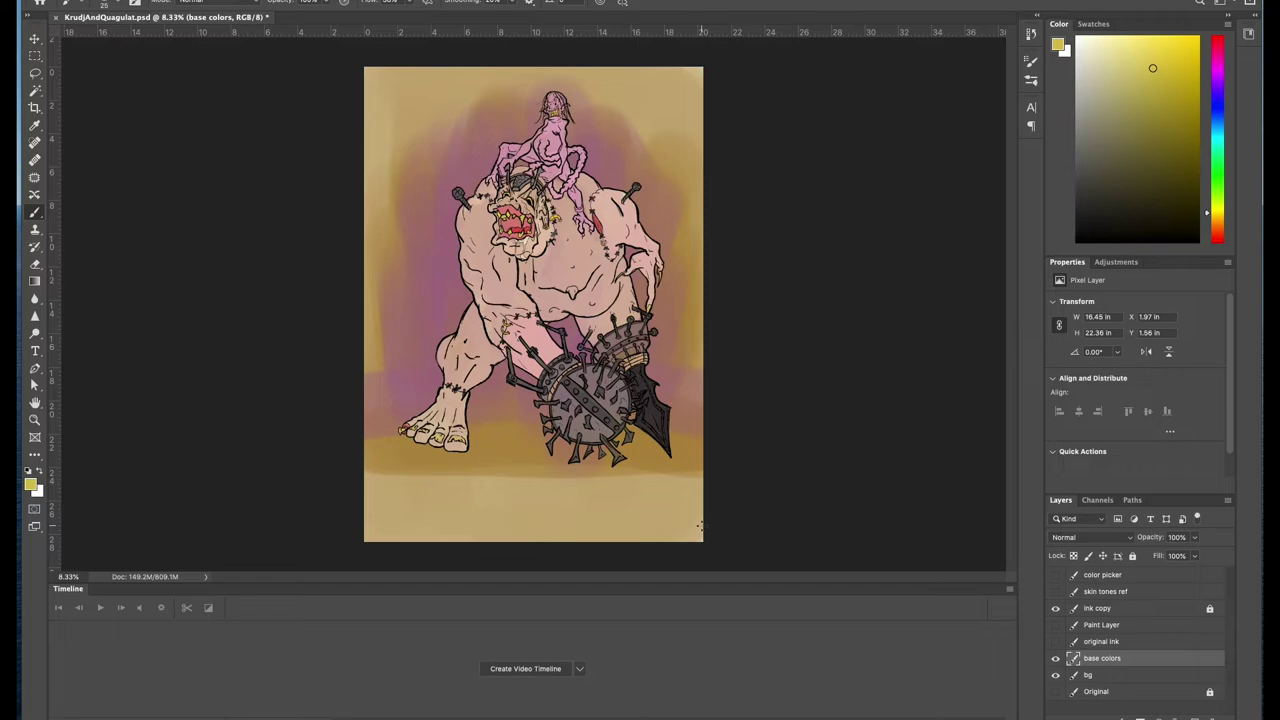
pyautogui.hotkey('ctrl', '+')
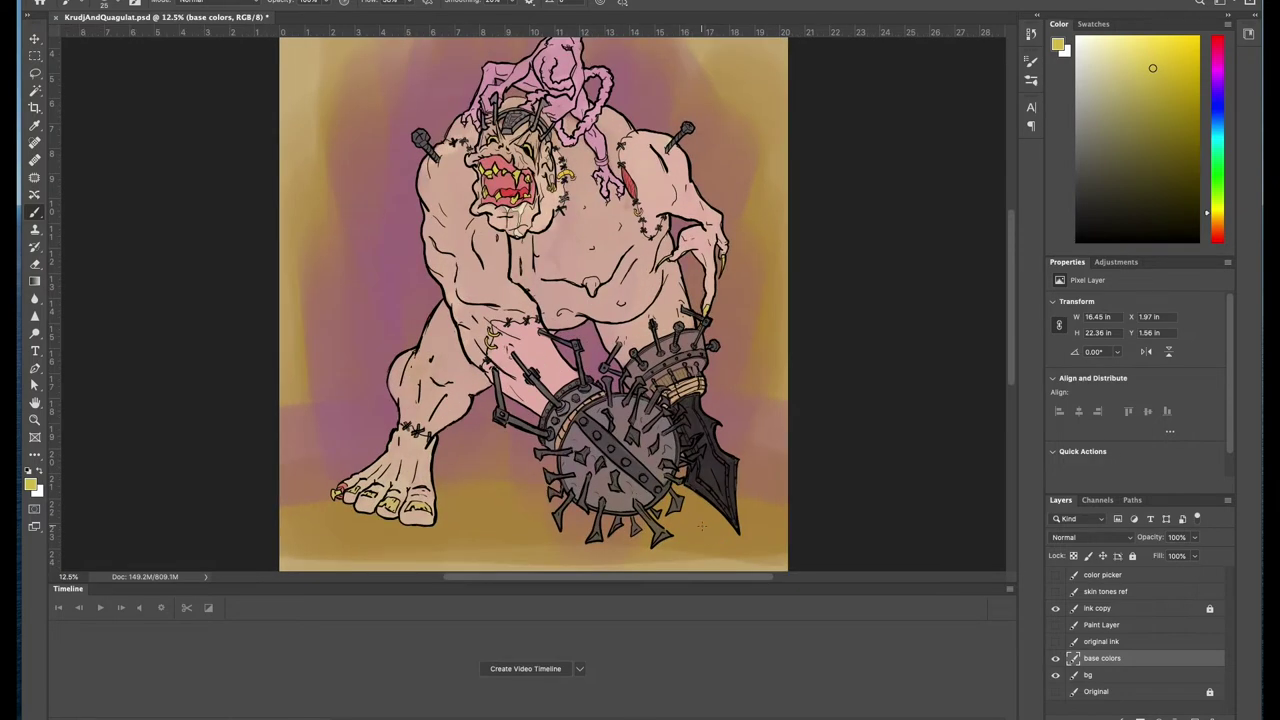
pyautogui.hotkey('ctrl', '+')
pyautogui.scroll(3, 701, 527)
pyautogui.press('x')
pyautogui.click(1207, 223)
pyautogui.moveTo(545, 130)
pyautogui.mouseDown()
pyautogui.moveTo(445, 235)
pyautogui.moveTo(470, 190)
pyautogui.moveTo(540, 195)
pyautogui.moveTo(475, 185)
pyautogui.moveTo(570, 140)
pyautogui.moveTo(575, 185)
pyautogui.moveTo(590, 130)
pyautogui.moveTo(585, 240)
pyautogui.moveTo(545, 245)
pyautogui.moveTo(580, 205)
pyautogui.moveTo(622, 342)
pyautogui.moveTo(622, 310)
pyautogui.mouseUp()
# Step: Paint the rider's arm, hand and head pale warm grey with a smaller brush, and the band around its ankle golden yellow
pyautogui.press('[')
pyautogui.press('[')
pyautogui.press('[')
pyautogui.moveTo(490, 200); pyautogui.dragTo(458, 236)
pyautogui.moveTo(595, 102)
pyautogui.mouseDown()
pyautogui.moveTo(570, 72)
pyautogui.moveTo(552, 102)
pyautogui.mouseUp()
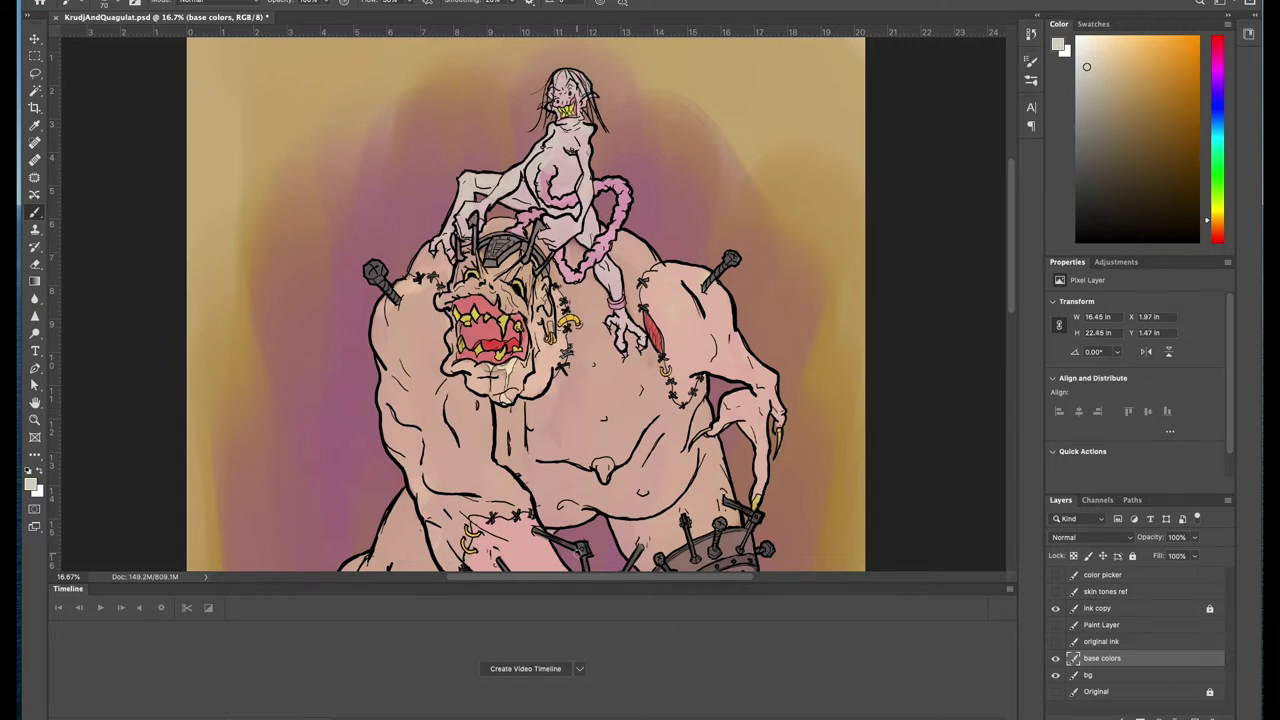
pyautogui.keyDown('alt'); pyautogui.click(510, 314); pyautogui.keyUp('alt')
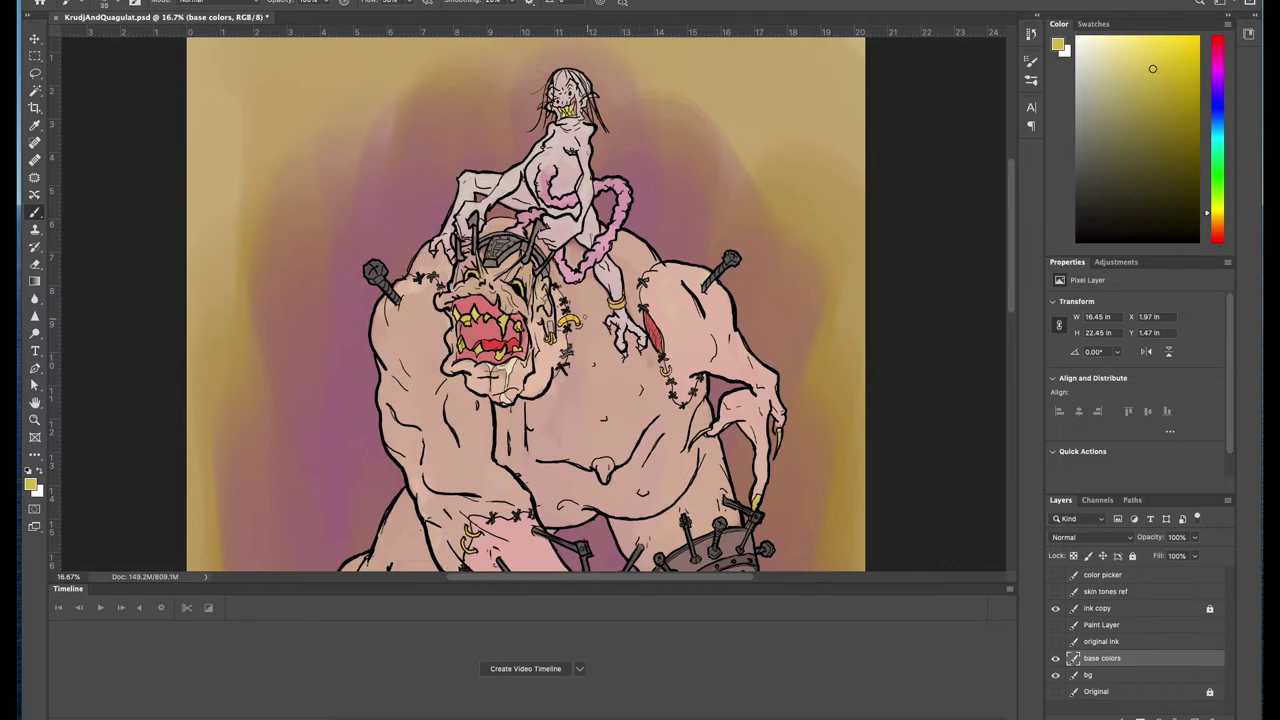
# Step: Sample the skin tone and a pink from the artwork, and tint the monster's nipple pink on the base colors layer
pyautogui.keyDown('alt'); pyautogui.click(593, 364); pyautogui.keyUp('alt')
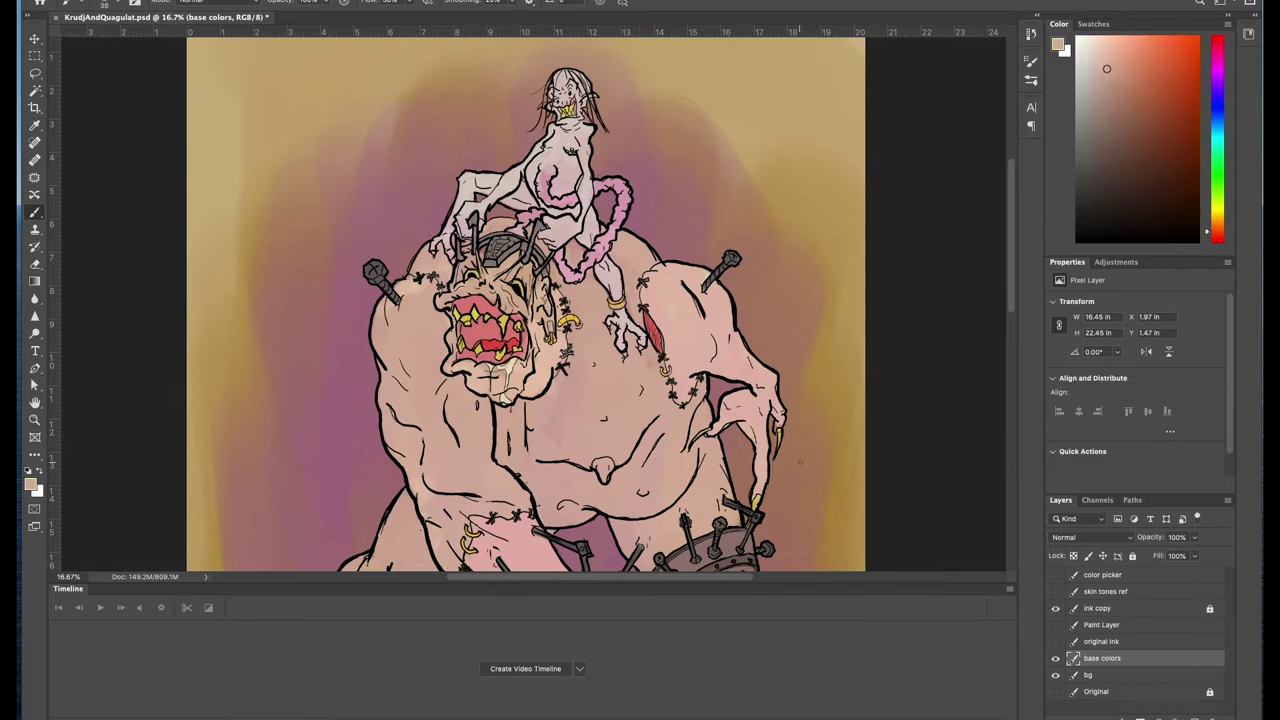
pyautogui.keyDown('alt'); pyautogui.click(597, 450); pyautogui.keyUp('alt')
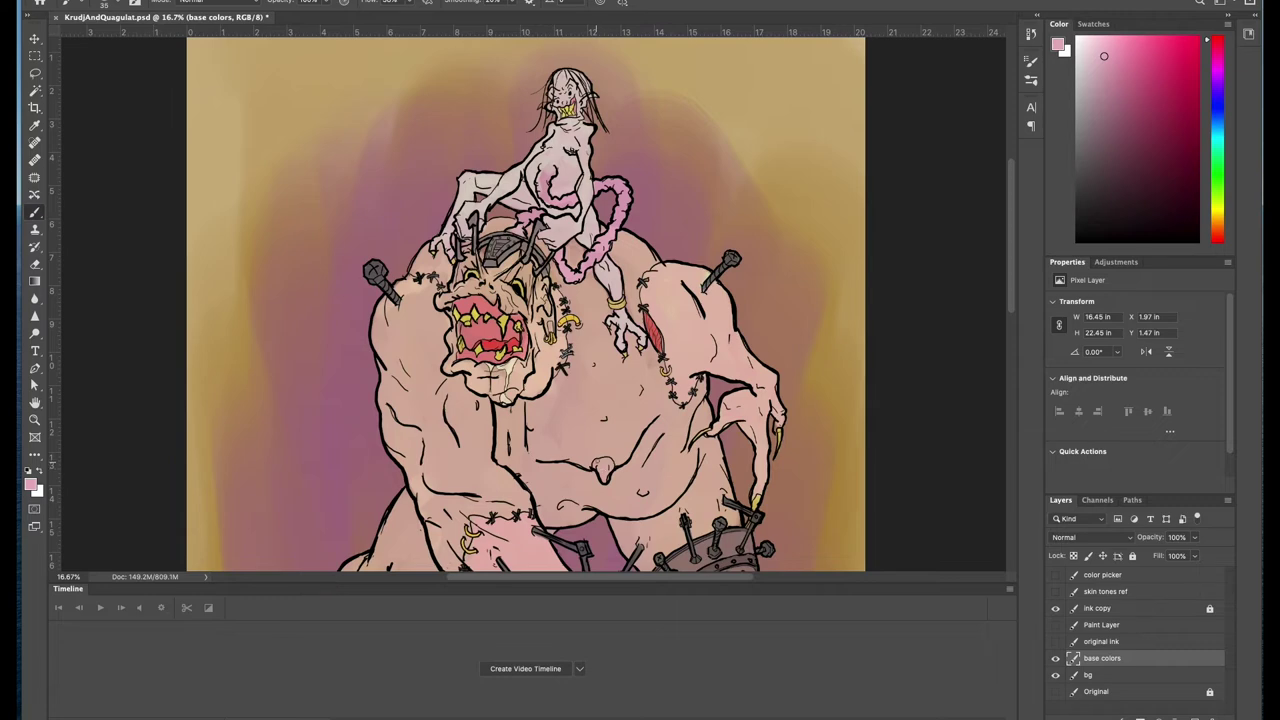
pyautogui.press('super+minus')
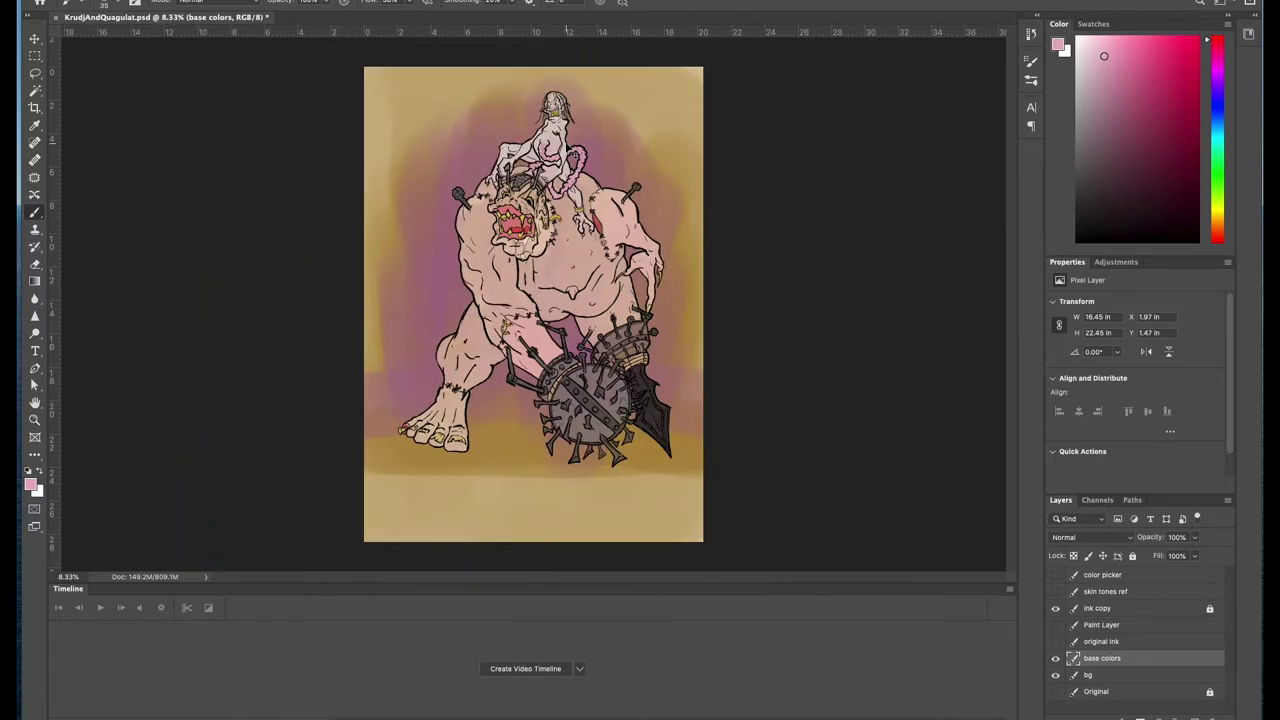
pyautogui.press('super+plus')
pyautogui.scroll(3, 533, 300)
pyautogui.press('super+minus')
# Step: Create a new layer named "darks" above base colors and choose a muted reddish brown as the paint color
pyautogui.click(1194, 716)
pyautogui.doubleClick(1092, 658)
pyautogui.write('darks')
pyautogui.press('Return')
pyautogui.click(1217, 232)
pyautogui.click(1110, 136)
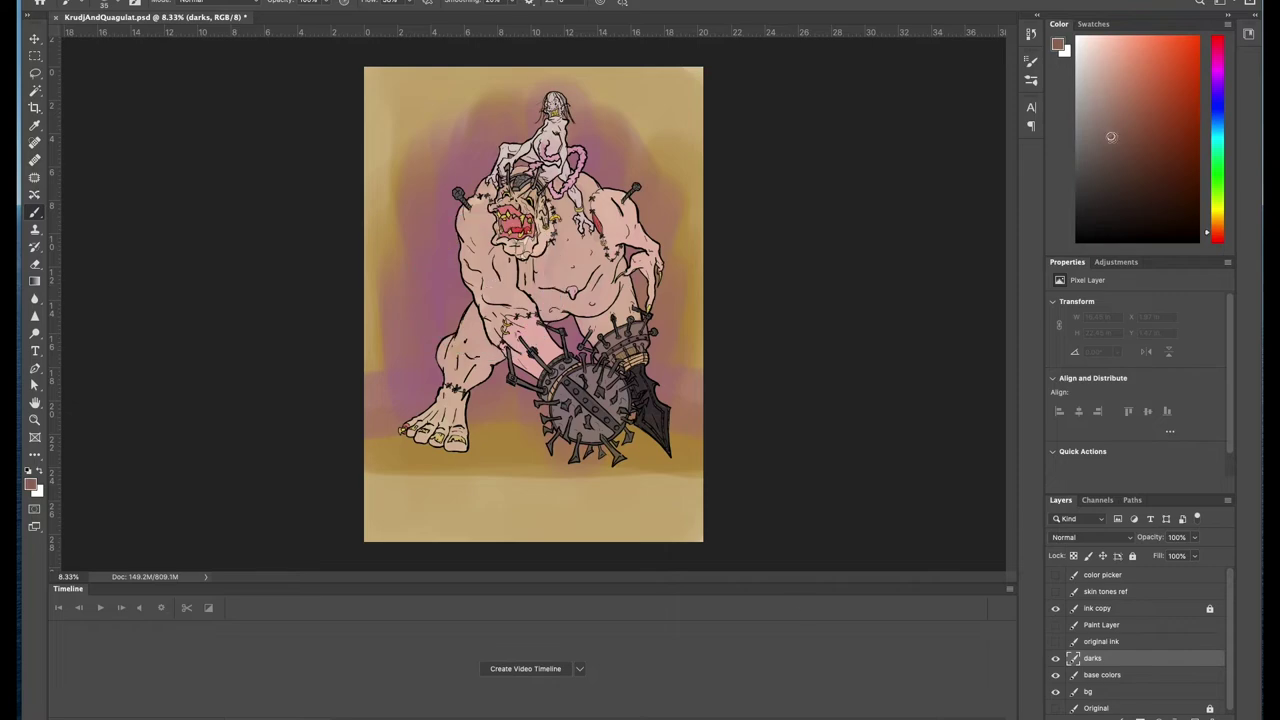
# Step: Block in soft brown shadows along the monster's large muscular arm and its bent leg with a big brush
pyautogui.press('super+plus')
pyautogui.moveTo(396, 212)
pyautogui.mouseDown()
pyautogui.moveTo(398, 246)
pyautogui.moveTo(460, 380)
pyautogui.mouseUp()
pyautogui.moveTo(382, 265); pyautogui.dragTo(430, 140)
pyautogui.moveTo(470, 250)
pyautogui.mouseDown()
pyautogui.moveTo(500, 310)
pyautogui.moveTo(480, 345)
pyautogui.moveTo(420, 340)
pyautogui.moveTo(385, 495)
pyautogui.moveTo(347, 522)
pyautogui.moveTo(360, 560)
pyautogui.moveTo(353, 516)
pyautogui.mouseUp()
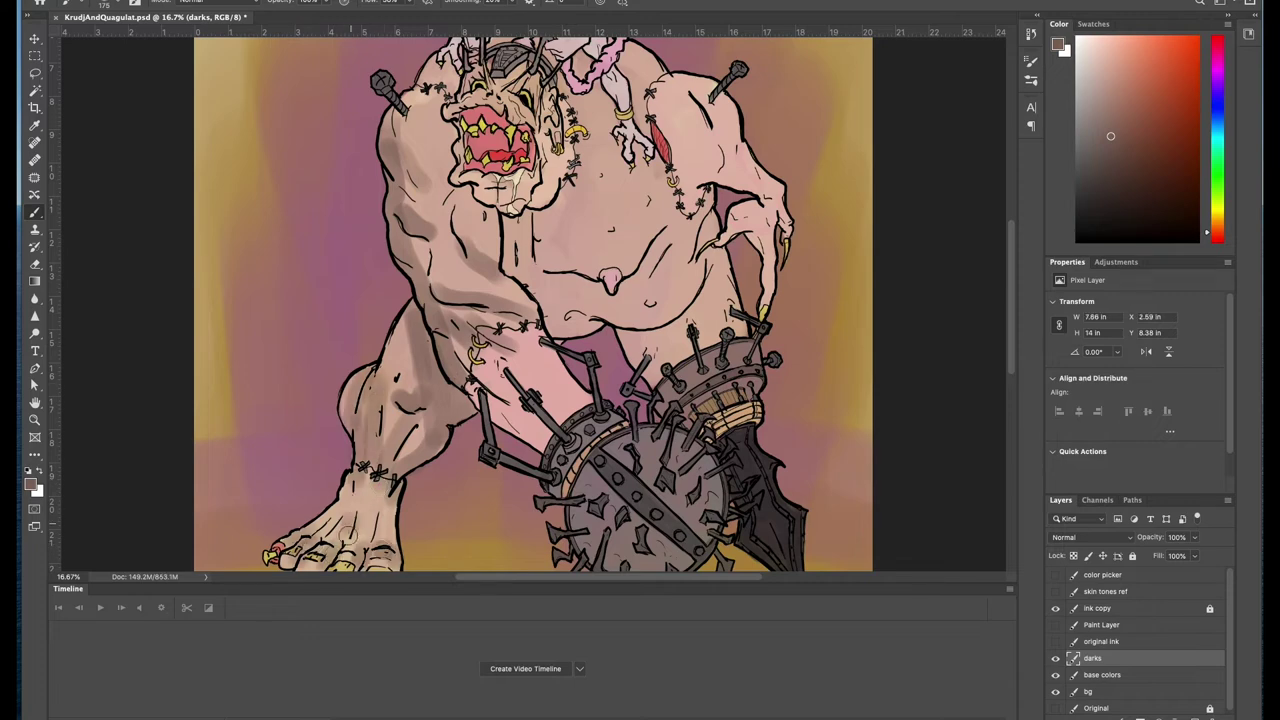
# Step: Brush brown shadows over the monster's chest, belly, far thigh and clawed arm
pyautogui.moveTo(510, 220)
pyautogui.mouseDown()
pyautogui.moveTo(583, 326)
pyautogui.moveTo(660, 360)
pyautogui.mouseUp()
pyautogui.moveTo(720, 255)
pyautogui.mouseDown()
pyautogui.moveTo(655, 345)
pyautogui.moveTo(660, 385)
pyautogui.mouseUp()
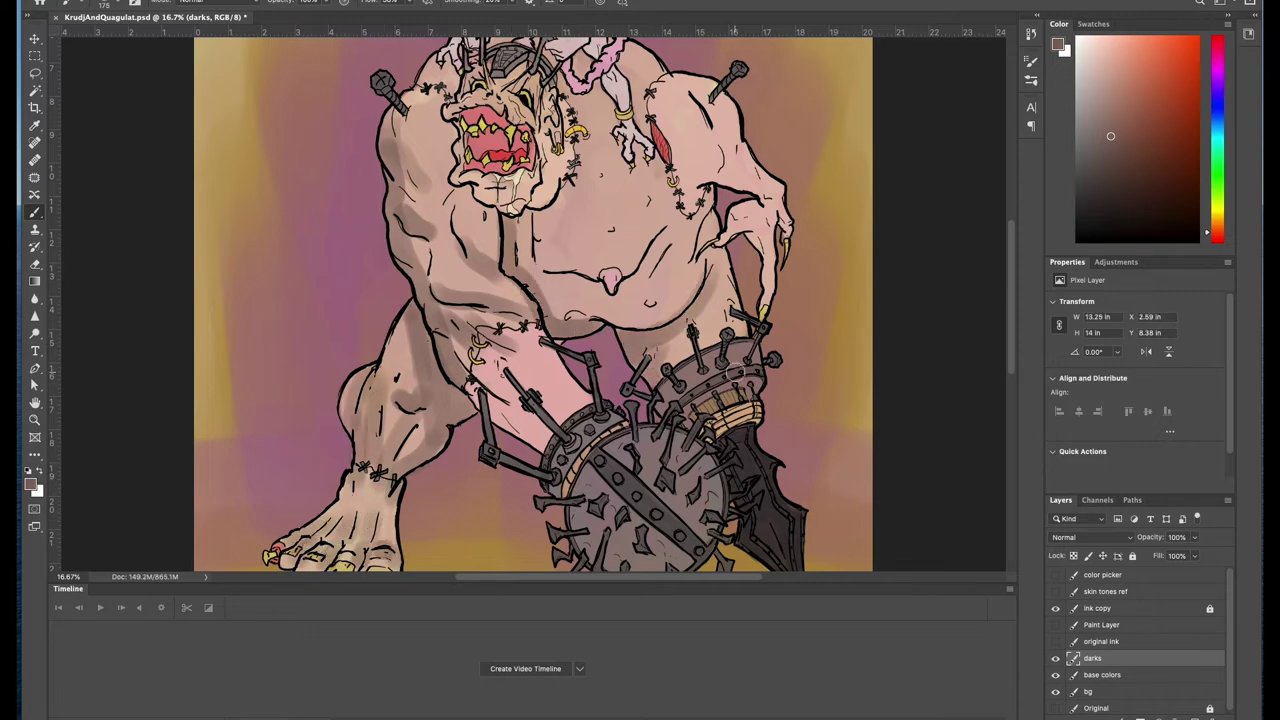
pyautogui.moveTo(545, 265); pyautogui.dragTo(635, 275)
pyautogui.moveTo(700, 190); pyautogui.dragTo(640, 265)
pyautogui.moveTo(705, 295); pyautogui.dragTo(675, 360)
pyautogui.moveTo(700, 175)
pyautogui.mouseDown()
pyautogui.moveTo(760, 240)
pyautogui.moveTo(765, 310)
pyautogui.mouseUp()
pyautogui.moveTo(735, 95); pyautogui.dragTo(660, 275)
# Step: Shade the monster's neck and the folds of its face around the brow, jaw and ear with a smaller brush
pyautogui.moveTo(540, 166); pyautogui.dragTo(530, 314)
pyautogui.scroll(5, 550, 300)
pyautogui.moveTo(498, 258); pyautogui.dragTo(500, 298)
pyautogui.moveTo(585, 276); pyautogui.dragTo(584, 300)
pyautogui.moveTo(570, 210); pyautogui.dragTo(575, 245)
pyautogui.moveTo(519, 202); pyautogui.dragTo(505, 224)
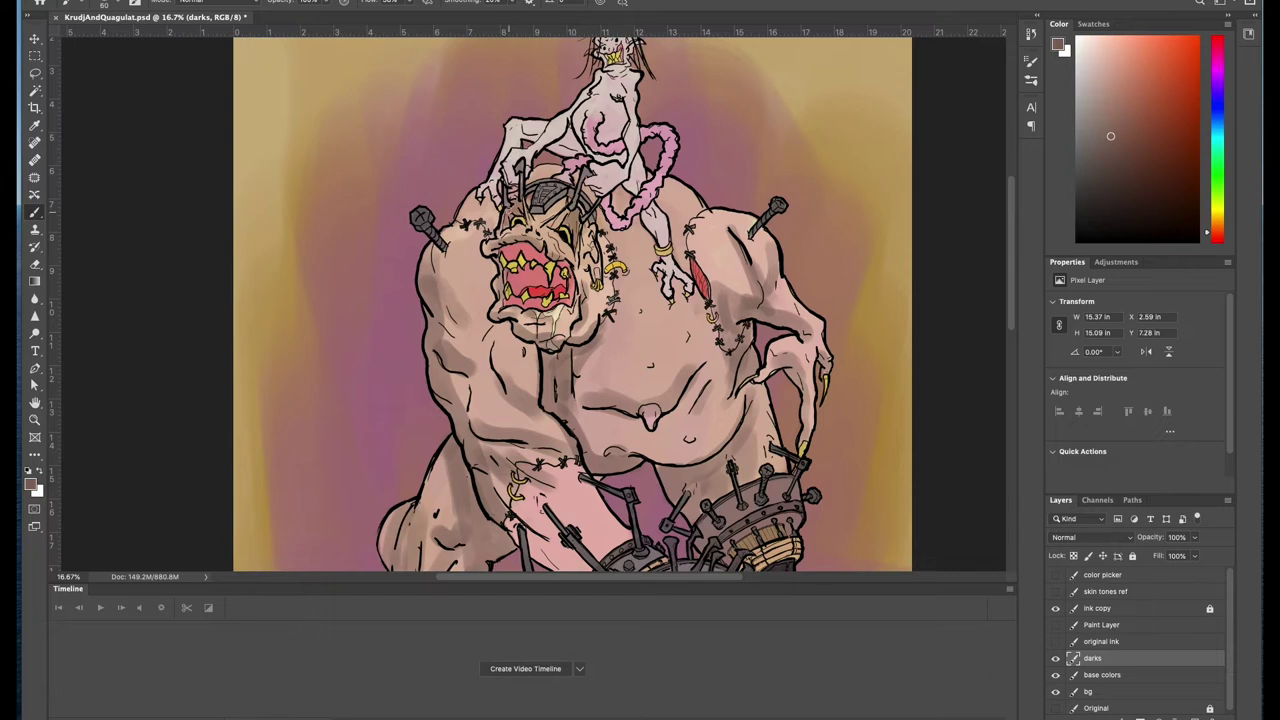
pyautogui.moveTo(594, 238); pyautogui.dragTo(578, 336)
pyautogui.moveTo(553, 236); pyautogui.dragTo(550, 258)
pyautogui.moveTo(522, 226); pyautogui.dragTo(502, 236)
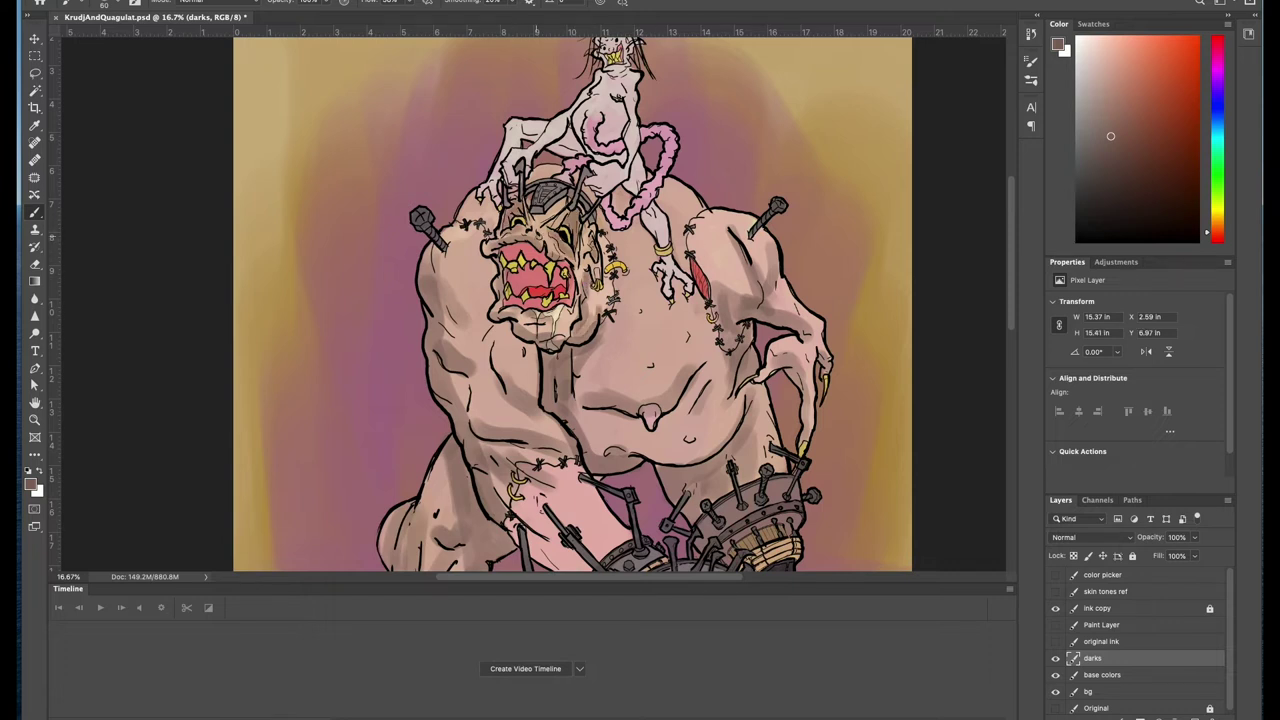
# Step: Shade beneath the monster's jaw and build up muscle shadows down its large shoulder and arm
pyautogui.moveTo(590, 306); pyautogui.dragTo(574, 336)
pyautogui.moveTo(605, 320); pyautogui.dragTo(604, 333)
pyautogui.moveTo(470, 205); pyautogui.dragTo(462, 322)
pyautogui.moveTo(445, 285); pyautogui.dragTo(525, 360)
pyautogui.moveTo(490, 315); pyautogui.dragTo(535, 395)
pyautogui.moveTo(495, 345); pyautogui.dragTo(545, 425)
pyautogui.moveTo(482, 322); pyautogui.dragTo(510, 398)
# Step: Darken the belly's lower folds and the shoulder of the clawed arm with the brown shadow color
pyautogui.moveTo(686, 369)
pyautogui.mouseDown()
pyautogui.moveTo(590, 440)
pyautogui.moveTo(740, 420)
pyautogui.mouseUp()
pyautogui.moveTo(630, 450); pyautogui.dragTo(730, 410)
pyautogui.moveTo(740, 250); pyautogui.dragTo(720, 320)
# Step: Paint shadows on the monster's back, scalp and chest around the rider's limbs and entrails, and on the clawed hand's wrist
pyautogui.moveTo(643, 214)
pyautogui.mouseDown()
pyautogui.moveTo(650, 268)
pyautogui.moveTo(588, 190)
pyautogui.mouseUp()
pyautogui.moveTo(498, 182); pyautogui.dragTo(488, 214)
pyautogui.moveTo(612, 205); pyautogui.dragTo(620, 238)
pyautogui.moveTo(530, 180); pyautogui.dragTo(560, 170)
pyautogui.moveTo(660, 275)
pyautogui.mouseDown()
pyautogui.moveTo(666, 305)
pyautogui.moveTo(685, 300)
pyautogui.mouseUp()
pyautogui.moveTo(625, 232); pyautogui.dragTo(645, 248)
pyautogui.moveTo(754, 370); pyautogui.dragTo(770, 382)
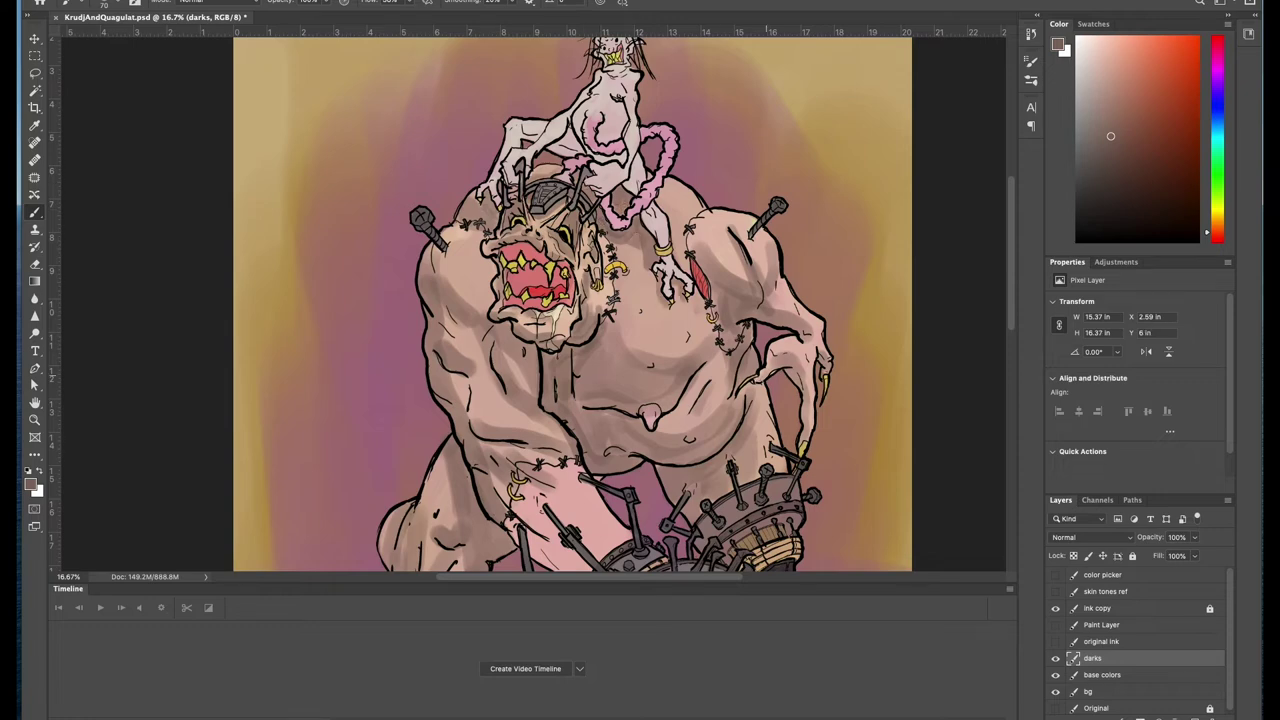
# Step: Shade the knee and calf of the monster's bent leg with the brown shadow color
pyautogui.scroll(-5, 805, 413)
pyautogui.moveTo(370, 390); pyautogui.dragTo(450, 460)
pyautogui.moveTo(365, 465)
pyautogui.mouseDown()
pyautogui.moveTo(470, 490)
pyautogui.moveTo(392, 468)
pyautogui.mouseUp()
pyautogui.moveTo(434, 482); pyautogui.dragTo(476, 494)
# Step: Deepen the shadows on the large arm's muscles and refine the face shading around the cheek and brow
pyautogui.scroll(5, 600, 300)
pyautogui.moveTo(436, 280); pyautogui.dragTo(454, 312)
pyautogui.moveTo(462, 362); pyautogui.dragTo(490, 402)
pyautogui.scroll(-3, 363, 357)
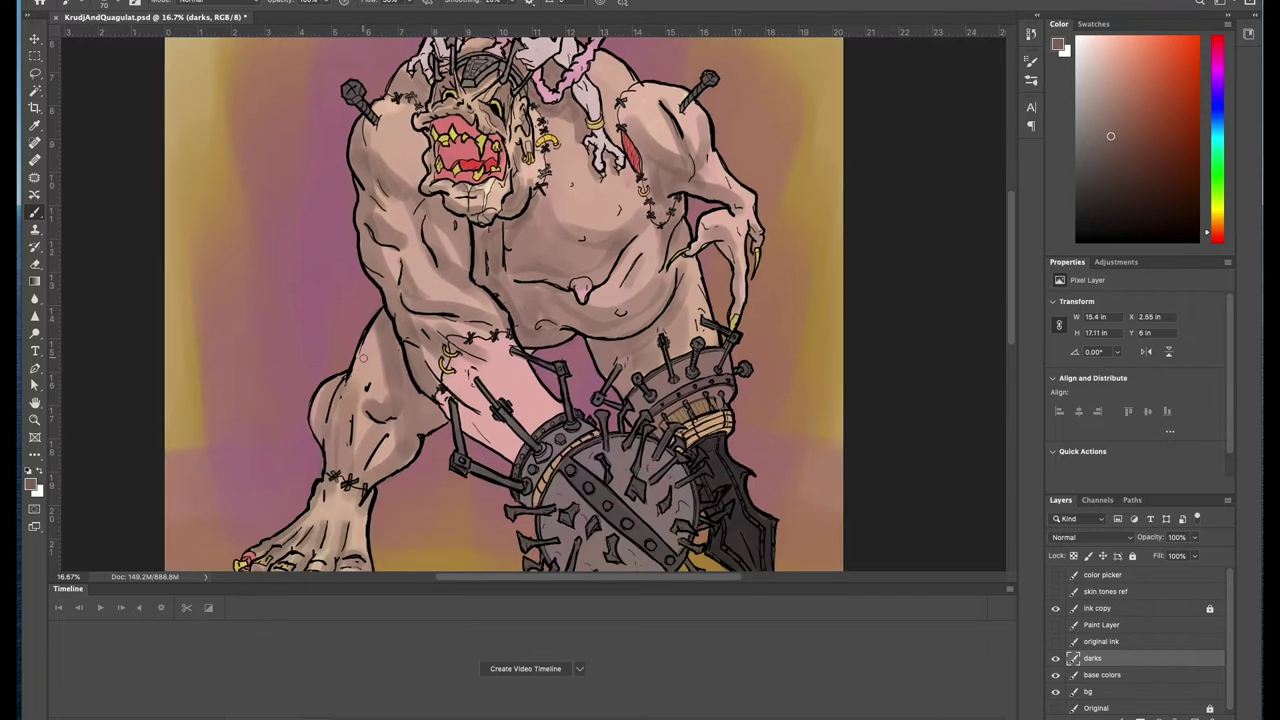
pyautogui.scroll(3, 363, 357)
pyautogui.moveTo(570, 262); pyautogui.dragTo(574, 300)
pyautogui.moveTo(548, 226); pyautogui.dragTo(534, 238)
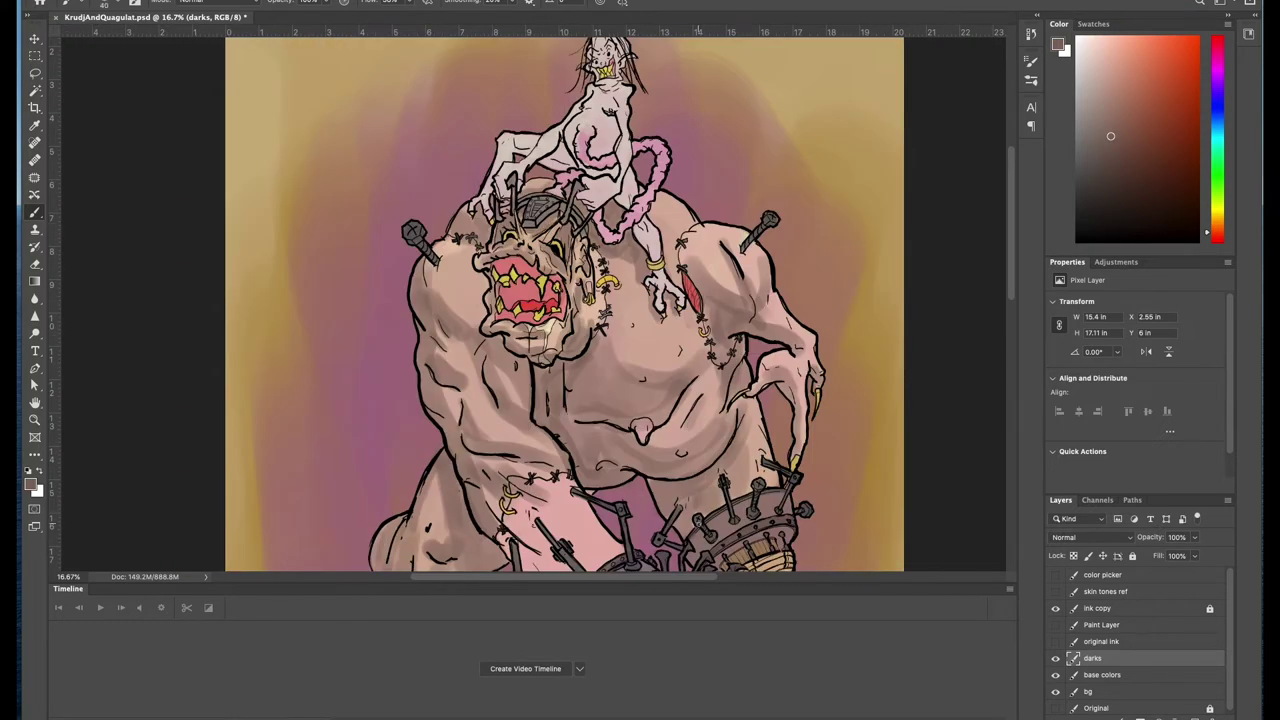
# Step: Repaint the stitched forearm a stronger pink on the base colors layer and restore its metal rings in golden yellow
pyautogui.scroll(-5, 600, 320)
pyautogui.keyDown('alt'); pyautogui.click(587, 339); pyautogui.keyUp('alt')
pyautogui.hotkey('alt', '[')
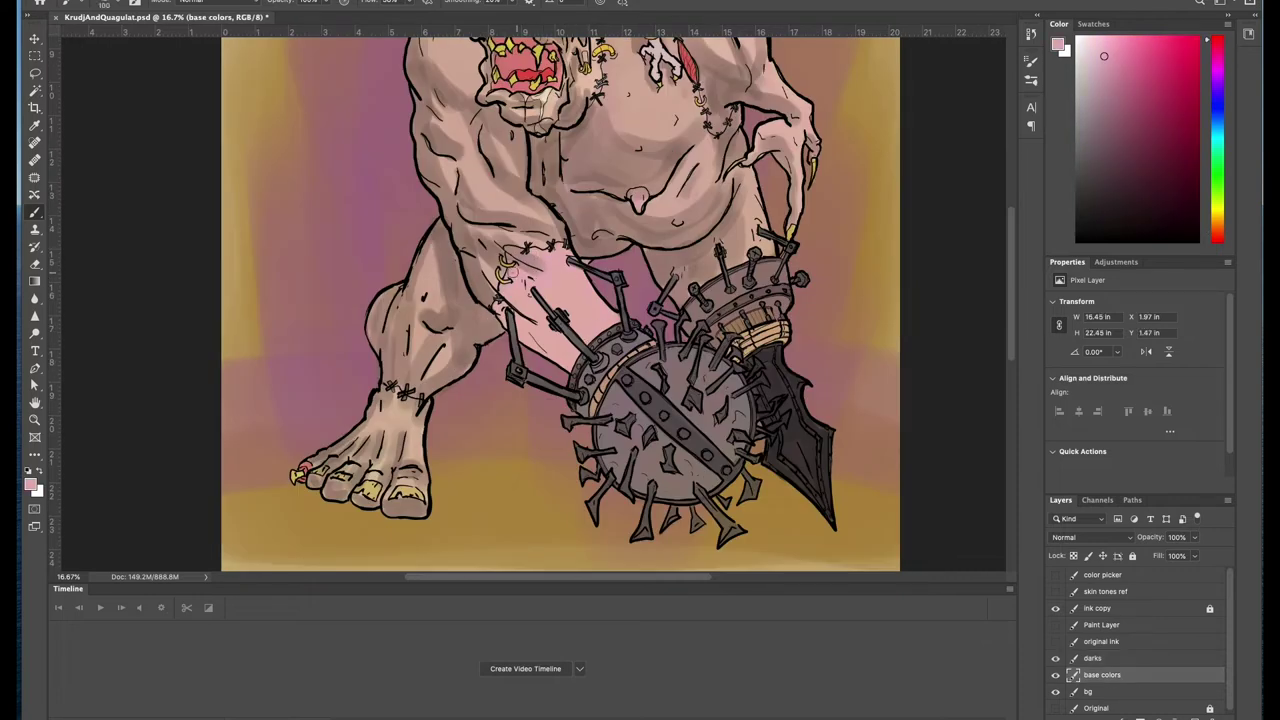
pyautogui.keyDown('alt'); pyautogui.click(507, 278); pyautogui.keyUp('alt')
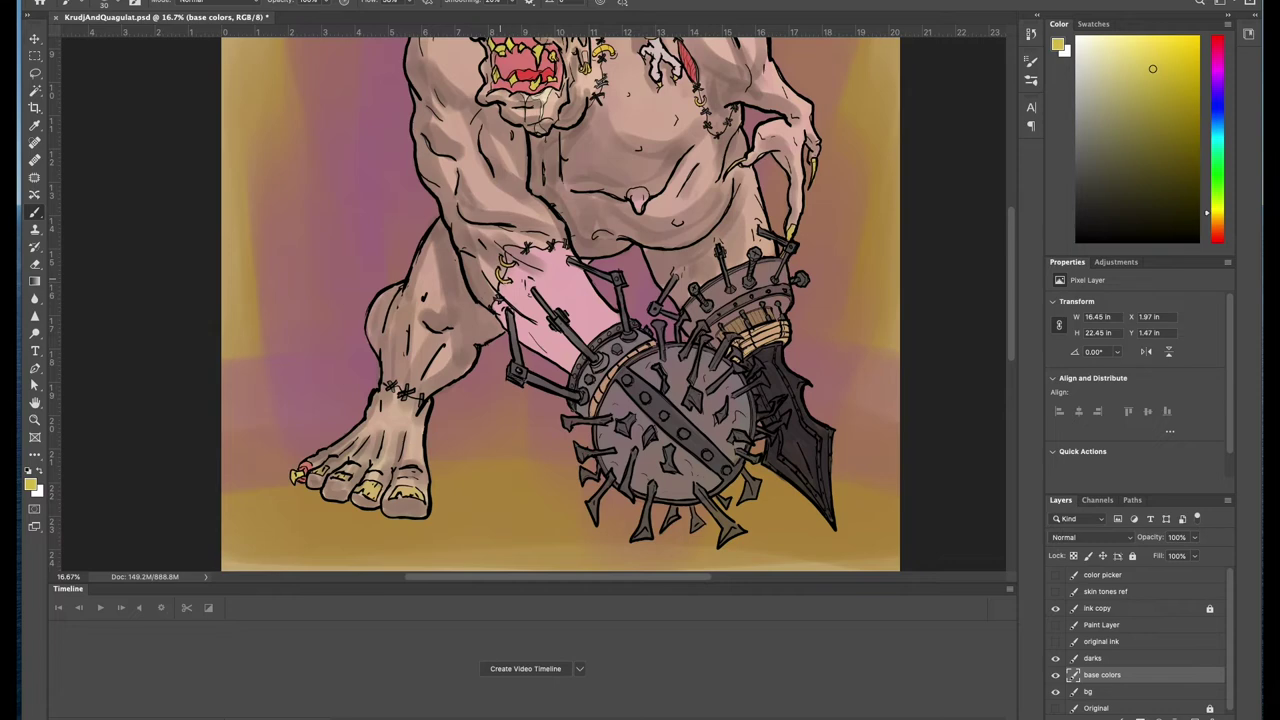
pyautogui.scroll(3, 510, 282)
# Step: Resample the pink and paint the foot below the ankle stitches and the monster's gums with it on base colors
pyautogui.press('super+minus')
pyautogui.press('super+minus')
pyautogui.keyDown('alt'); pyautogui.click(450, 150); pyautogui.keyUp('alt')
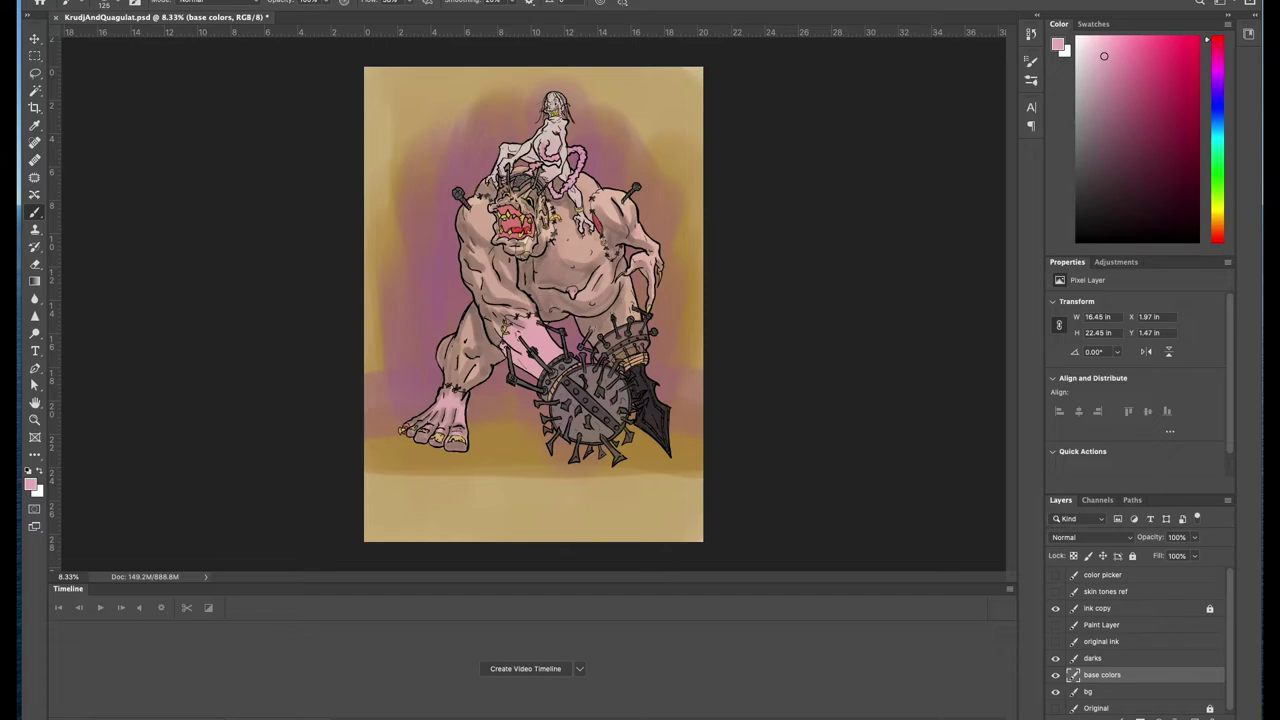
pyautogui.scroll(3, 502, 170)
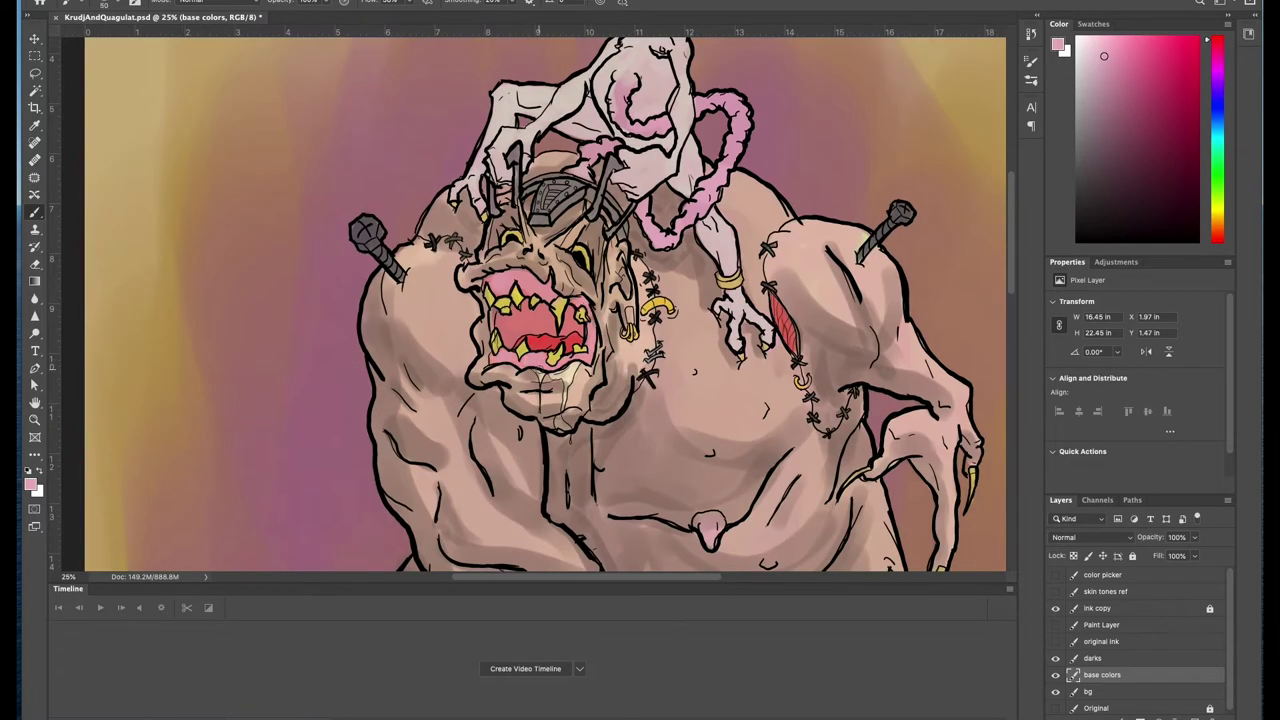
pyautogui.hotkey('ctrl', '0')
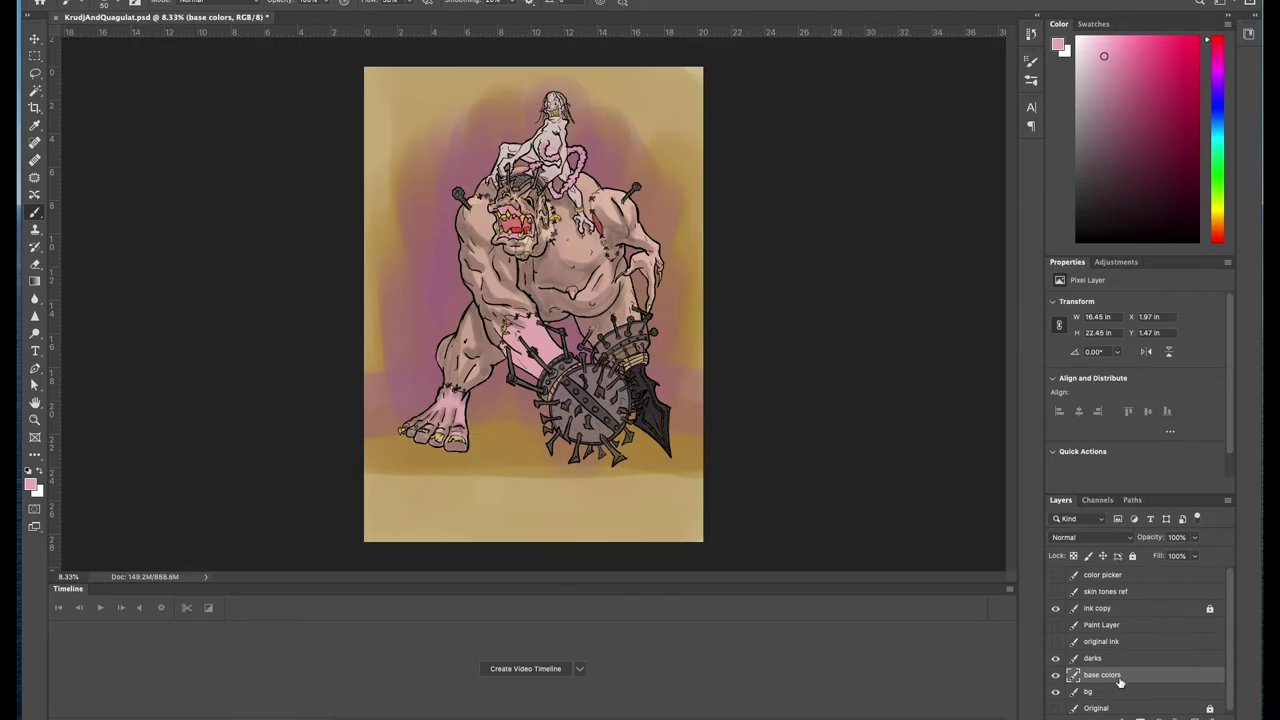
# Step: Lock the base colors layer and shade the pink foot and its toes in muted mauve on the darks layer
pyautogui.click(1095, 658)
pyautogui.scroll(3, 433, 431)
pyautogui.keyDown('alt'); pyautogui.click(452, 340); pyautogui.keyUp('alt')
pyautogui.moveTo(386, 408); pyautogui.dragTo(405, 420)
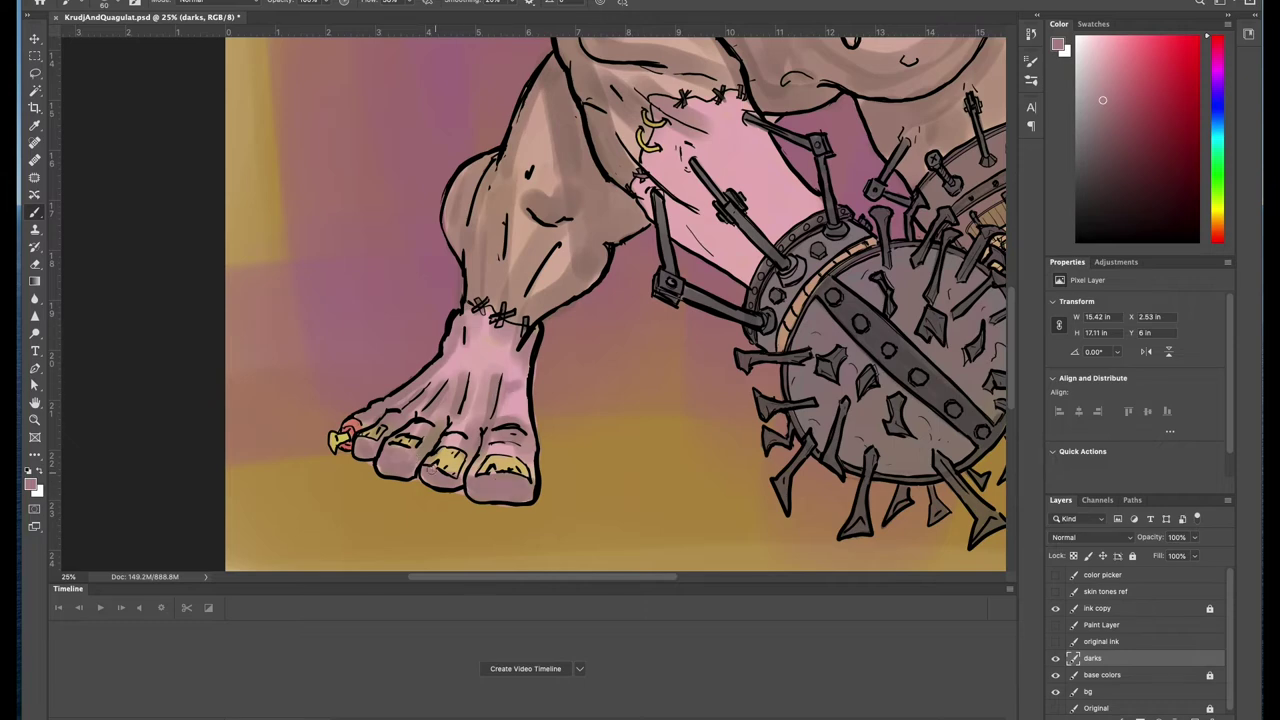
# Step: Shade the edges and creases of the pink stitched forearm in muted mauve on the darks layer
pyautogui.click(1100, 675)
pyautogui.hotkey('alt', ']')
pyautogui.moveTo(705, 250); pyautogui.dragTo(460, 440)
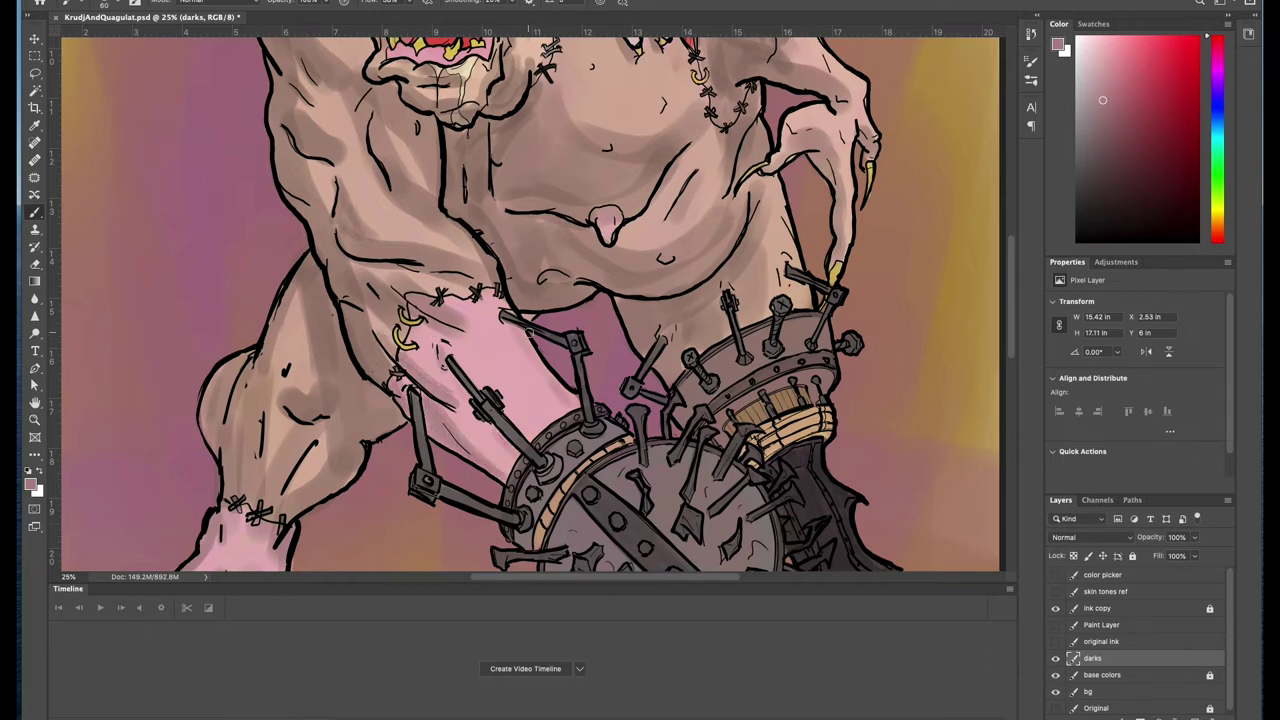
# Step: Sample a muted brown and add shadows to the monster's large arm and the shoulder of its clawed arm
pyautogui.keyDown('alt'); pyautogui.click(446, 328); pyautogui.keyUp('alt')
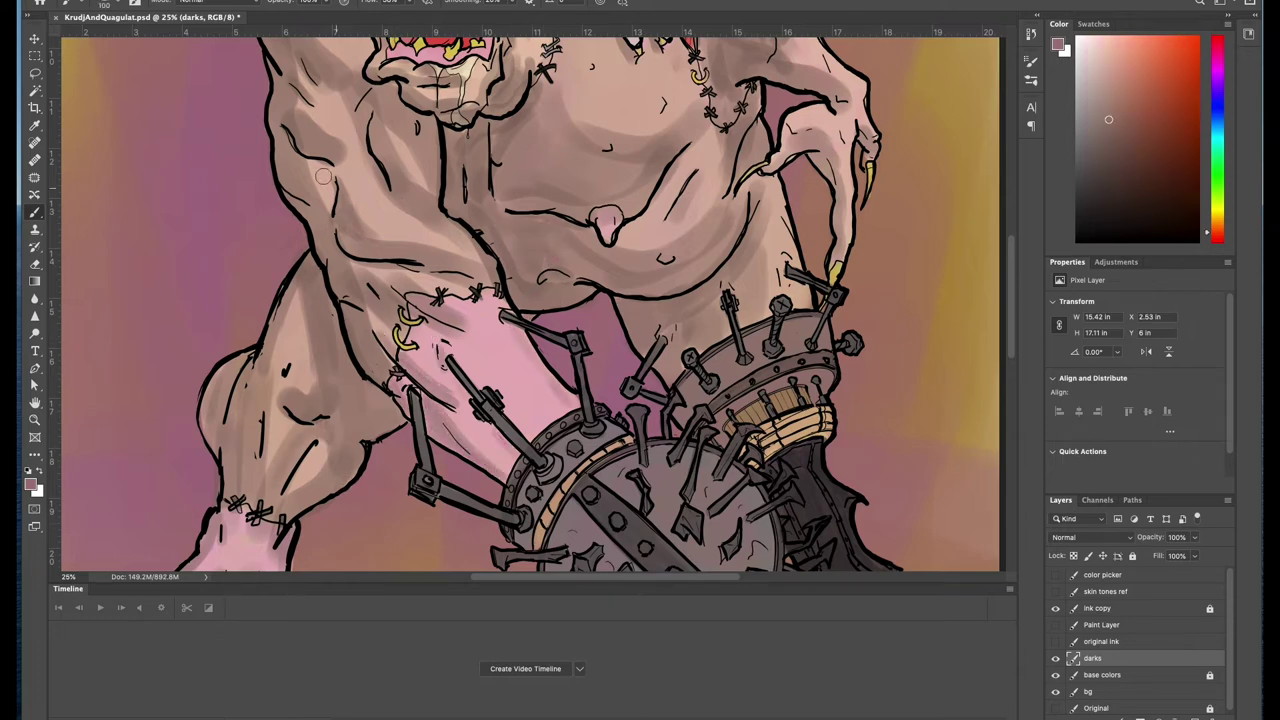
pyautogui.moveTo(323, 177); pyautogui.dragTo(361, 362)
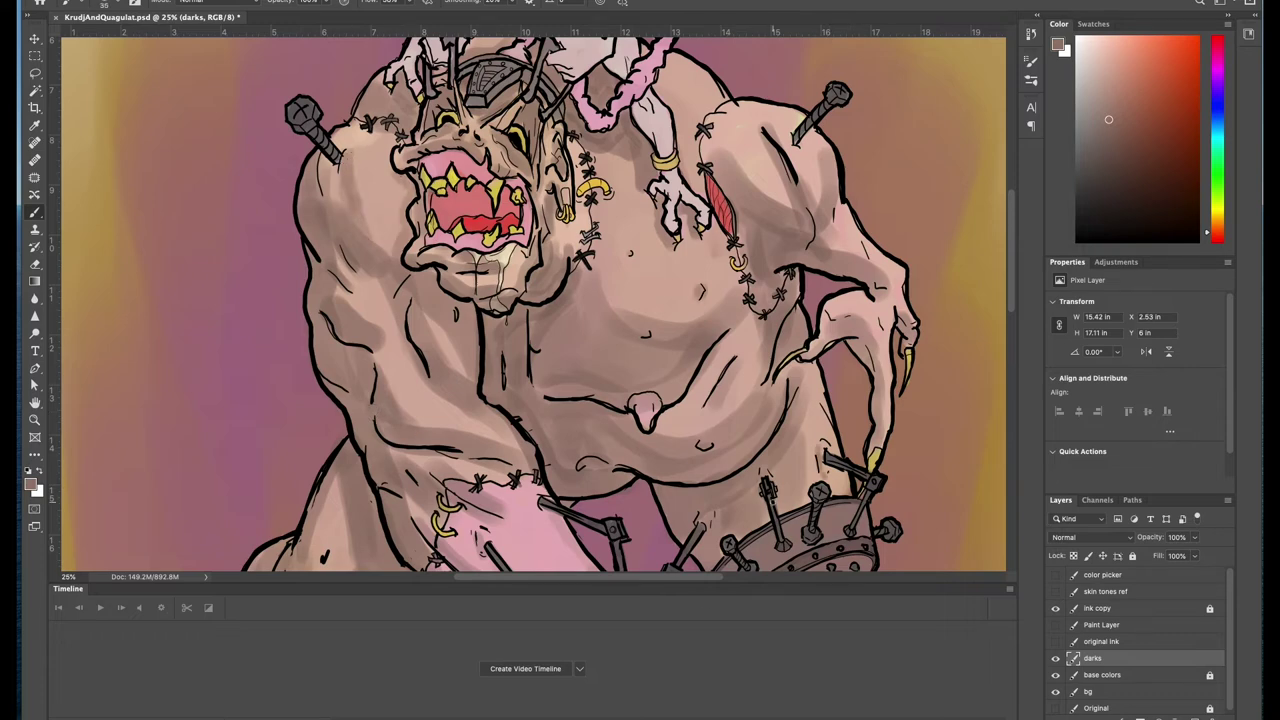
pyautogui.moveTo(759, 255); pyautogui.dragTo(914, 245)
# Step: Choose a darker brown and deepen the muscle creases of the large arm and the shadows beside the eye
pyautogui.keyDown('alt'); pyautogui.click(524, 213); pyautogui.keyUp('alt')
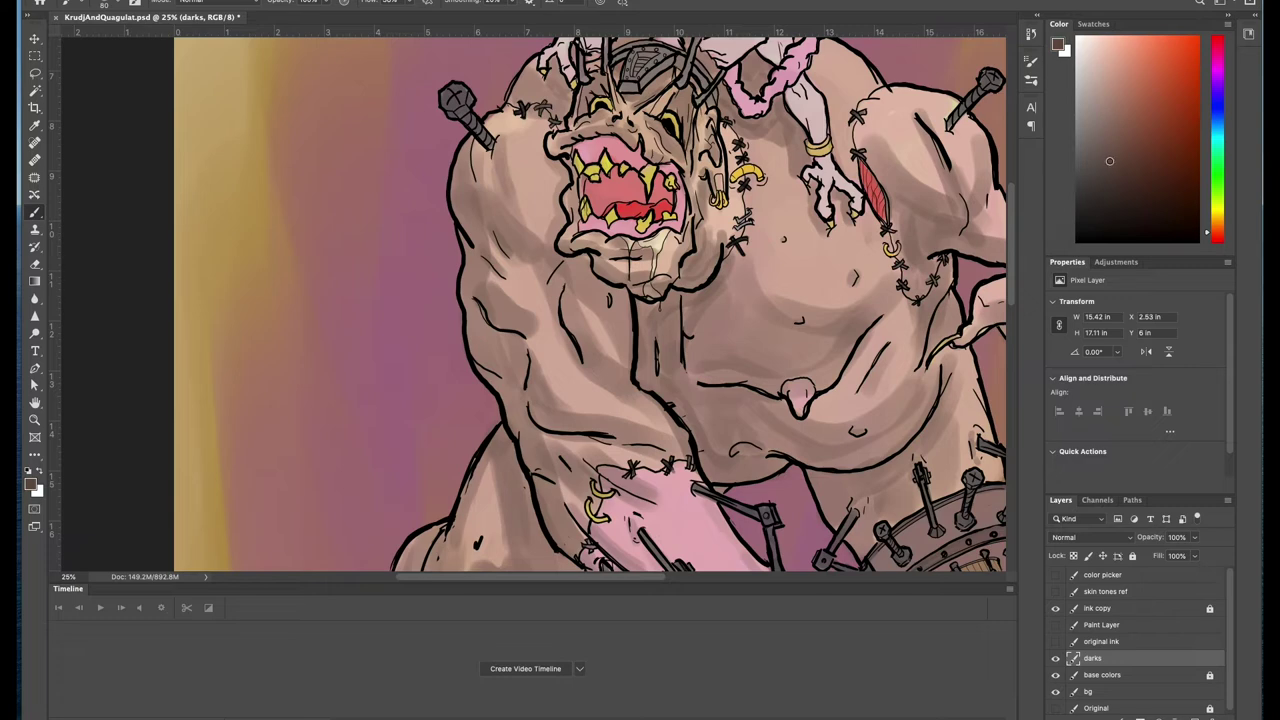
pyautogui.moveTo(533, 364)
pyautogui.mouseDown()
pyautogui.moveTo(478, 224)
pyautogui.moveTo(520, 386)
pyautogui.moveTo(464, 392)
pyautogui.moveTo(521, 319)
pyautogui.moveTo(647, 296)
pyautogui.moveTo(656, 229)
pyautogui.moveTo(634, 172)
pyautogui.moveTo(548, 150)
pyautogui.moveTo(549, 193)
pyautogui.mouseUp()
pyautogui.moveTo(648, 185)
pyautogui.mouseDown()
pyautogui.moveTo(654, 290)
pyautogui.moveTo(636, 328)
pyautogui.moveTo(675, 250)
pyautogui.moveTo(657, 235)
pyautogui.mouseUp()
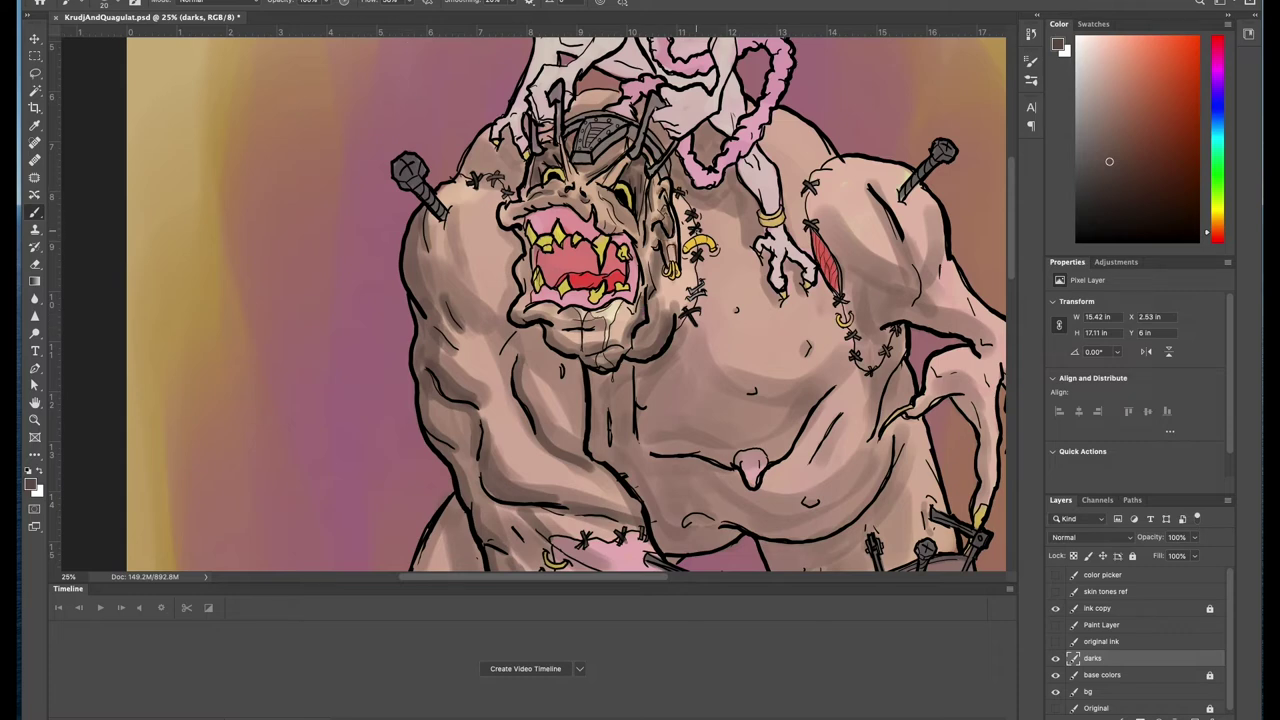
# Step: Paint dark brown shadows into the face folds around the mouth, eyes and forehead, and on the neck below the chin
pyautogui.moveTo(502, 210)
pyautogui.mouseDown()
pyautogui.moveTo(522, 228)
pyautogui.moveTo(528, 300)
pyautogui.moveTo(590, 330)
pyautogui.mouseUp()
pyautogui.moveTo(638, 300); pyautogui.dragTo(630, 316)
pyautogui.moveTo(526, 206)
pyautogui.mouseDown()
pyautogui.moveTo(598, 226)
pyautogui.moveTo(640, 294)
pyautogui.mouseUp()
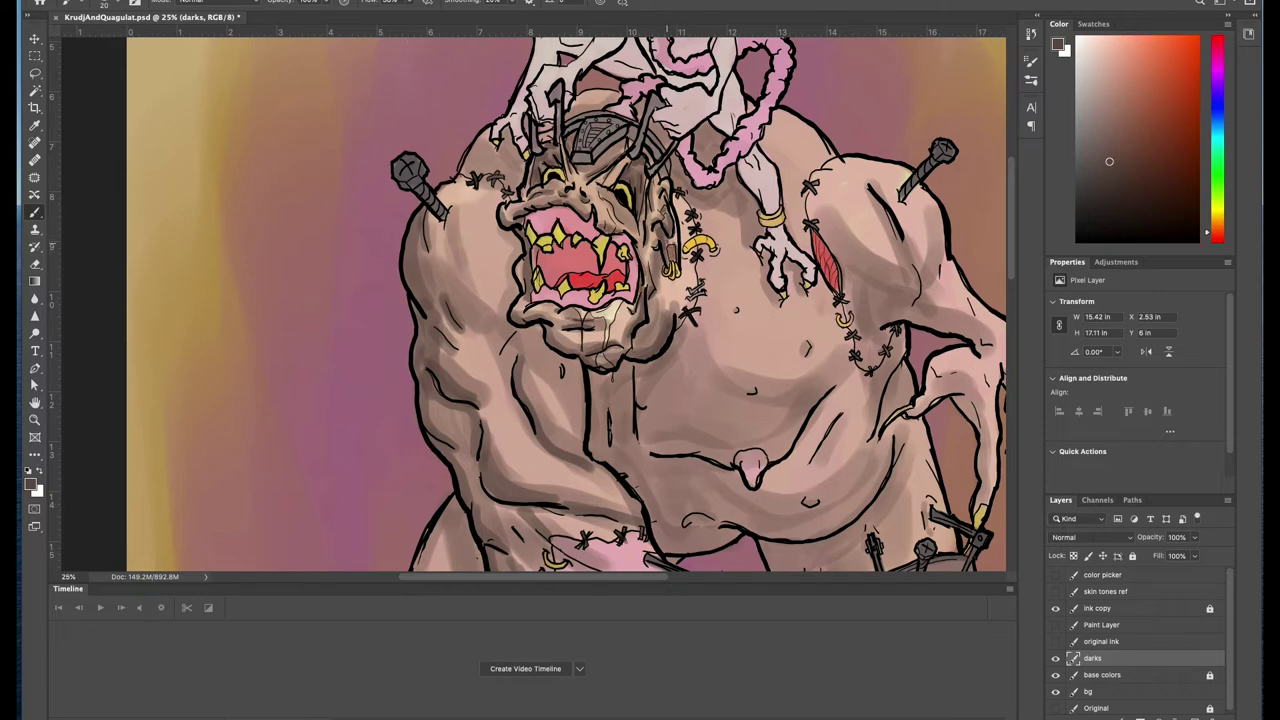
pyautogui.moveTo(566, 154); pyautogui.dragTo(570, 184)
pyautogui.moveTo(530, 174); pyautogui.dragTo(522, 200)
pyautogui.moveTo(602, 194); pyautogui.dragTo(612, 222)
pyautogui.moveTo(600, 192); pyautogui.dragTo(632, 232)
pyautogui.moveTo(604, 374); pyautogui.dragTo(600, 452)
pyautogui.moveTo(612, 376); pyautogui.dragTo(680, 330)
# Step: Deepen the dark brown shadows across the monster's belly, along its skin folds and underside
pyautogui.scroll(-5, 600, 400)
pyautogui.hscroll(5, 600, 400)
pyautogui.moveTo(460, 260)
pyautogui.mouseDown()
pyautogui.moveTo(400, 378)
pyautogui.moveTo(492, 351)
pyautogui.moveTo(600, 360)
pyautogui.mouseUp()
pyautogui.moveTo(600, 300)
pyautogui.mouseDown()
pyautogui.moveTo(460, 292)
pyautogui.moveTo(600, 222)
pyautogui.mouseUp()
pyautogui.moveTo(440, 300); pyautogui.dragTo(613, 223)
pyautogui.moveTo(681, 282)
pyautogui.mouseDown()
pyautogui.moveTo(548, 380)
pyautogui.moveTo(556, 404)
pyautogui.moveTo(596, 390)
pyautogui.moveTo(453, 386)
pyautogui.mouseUp()
# Step: Add dark brown shadows to the clawed arm's forearm, hand and long fingers
pyautogui.moveTo(700, 212)
pyautogui.mouseDown()
pyautogui.moveTo(755, 250)
pyautogui.moveTo(762, 340)
pyautogui.mouseUp()
pyautogui.moveTo(790, 206); pyautogui.dragTo(790, 238)
pyautogui.moveTo(768, 162)
pyautogui.mouseDown()
pyautogui.moveTo(756, 184)
pyautogui.moveTo(658, 158)
pyautogui.mouseUp()
pyautogui.moveTo(760, 180)
pyautogui.mouseDown()
pyautogui.moveTo(703, 118)
pyautogui.moveTo(658, 150)
pyautogui.mouseUp()
pyautogui.moveTo(750, 120); pyautogui.dragTo(746, 146)
pyautogui.moveTo(770, 200); pyautogui.dragTo(770, 314)
pyautogui.moveTo(740, 186); pyautogui.dragTo(700, 230)
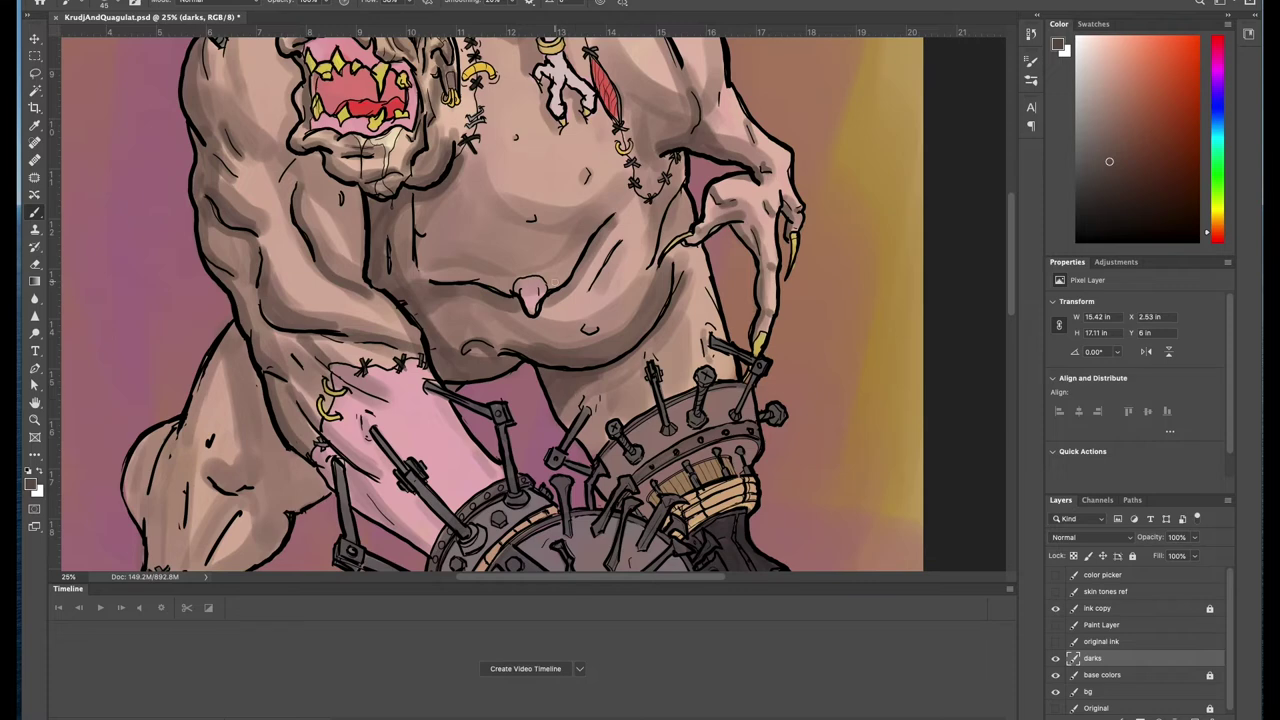
# Step: Add dark accents to the large arm, the chest beneath the rider's hand, the scalp and the clawed arm's edge
pyautogui.scroll(5, 577, 397)
pyautogui.moveTo(281, 286); pyautogui.dragTo(303, 338)
pyautogui.moveTo(606, 322); pyautogui.dragTo(618, 366)
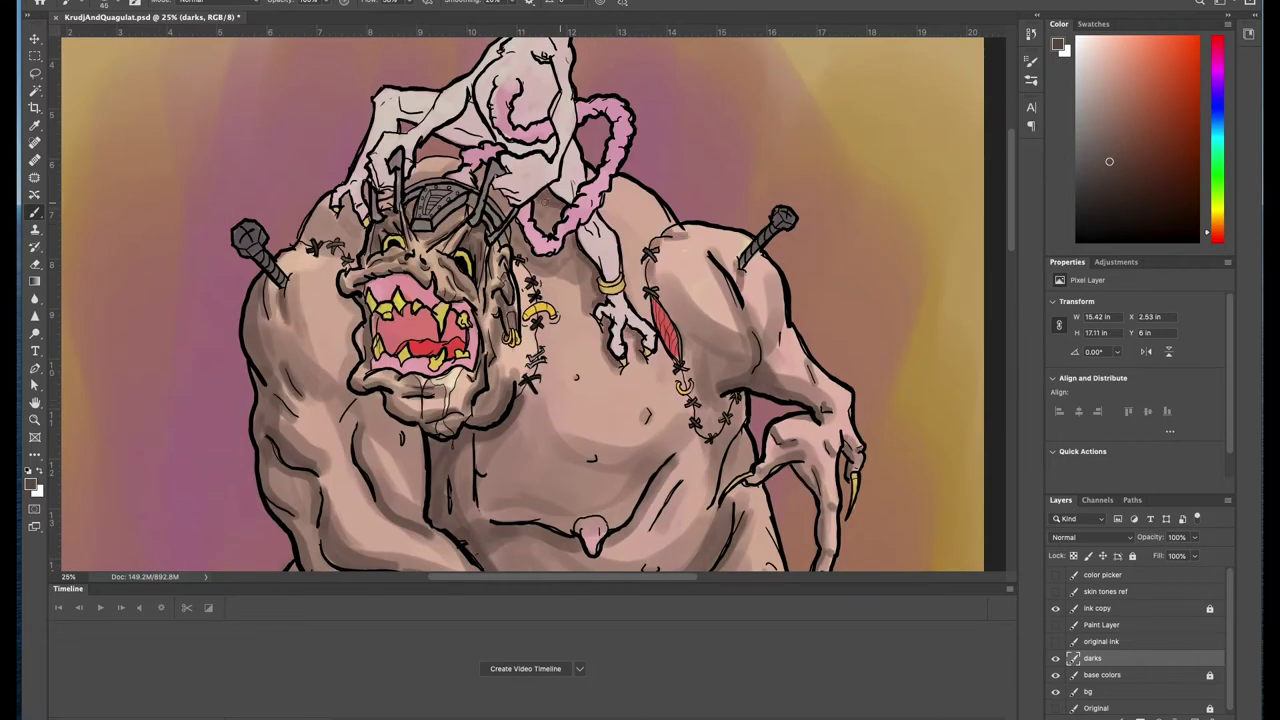
pyautogui.moveTo(508, 205)
pyautogui.mouseDown()
pyautogui.moveTo(480, 175)
pyautogui.moveTo(310, 215)
pyautogui.mouseUp()
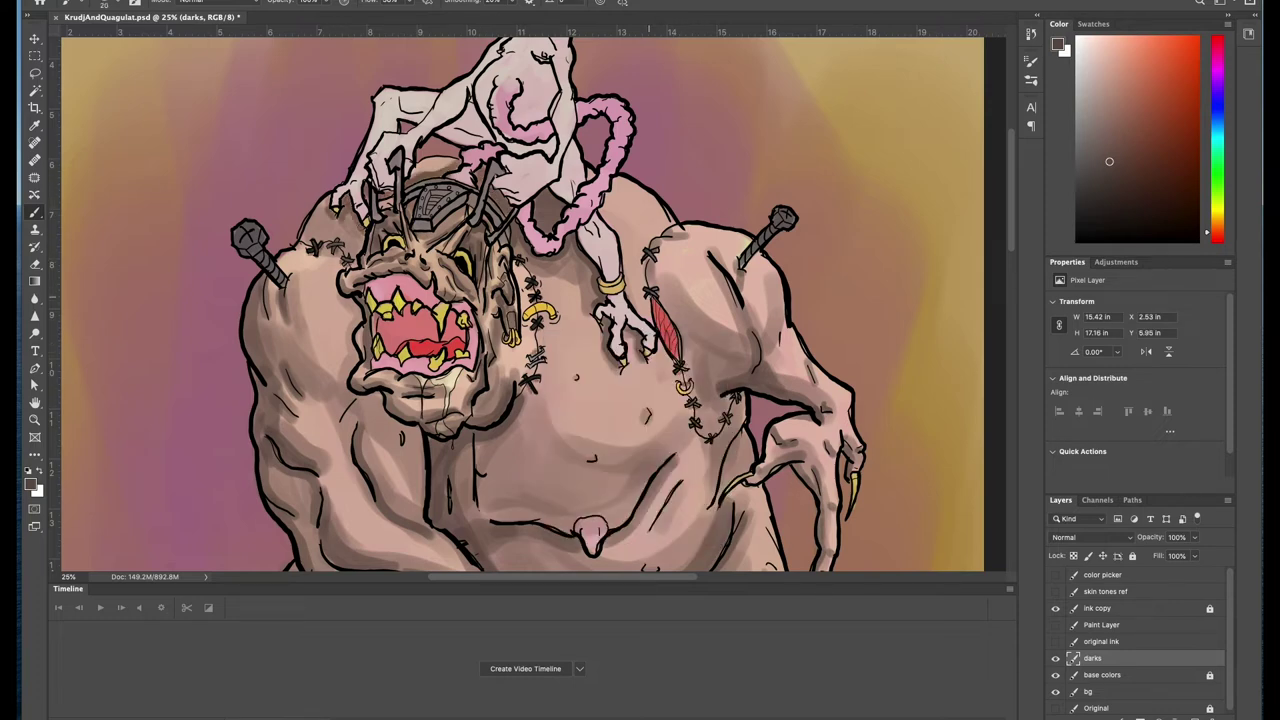
pyautogui.moveTo(806, 279); pyautogui.dragTo(804, 368)
# Step: Deepen the shadows on the monster's bent leg around the knee, calf and thigh in dark brown
pyautogui.scroll(-4, 612, 364)
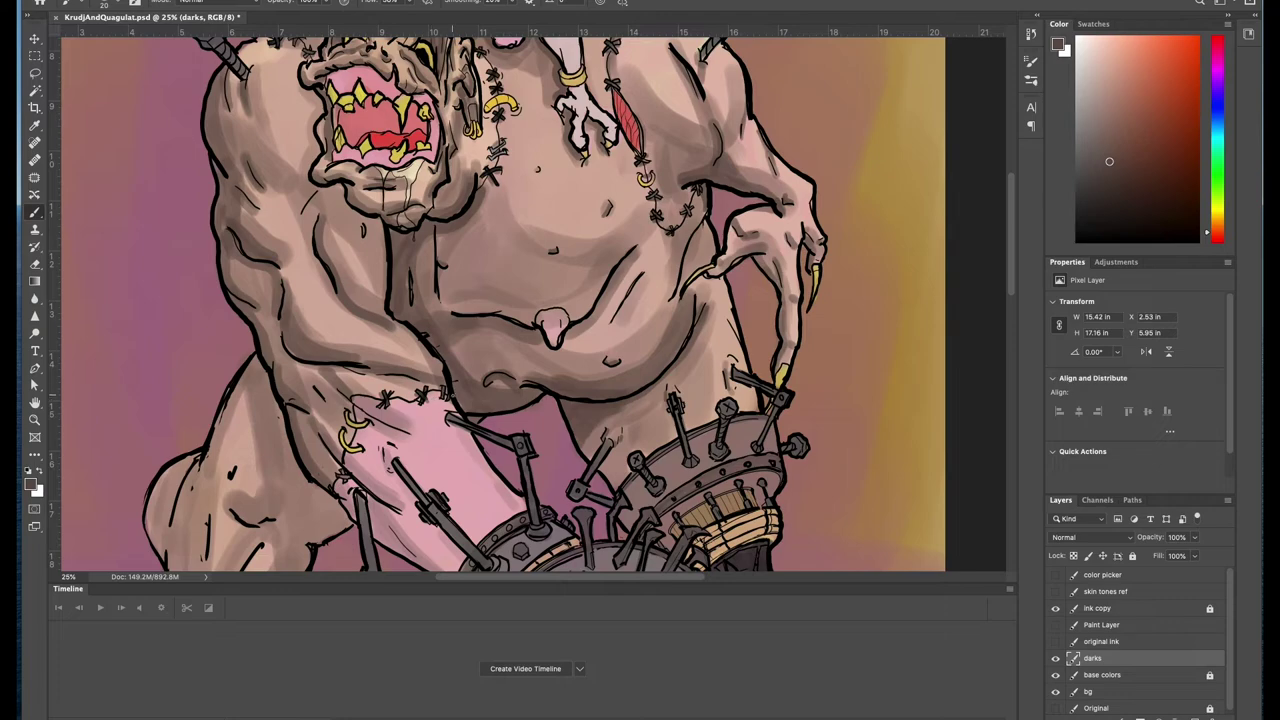
pyautogui.scroll(-5, 293, 252)
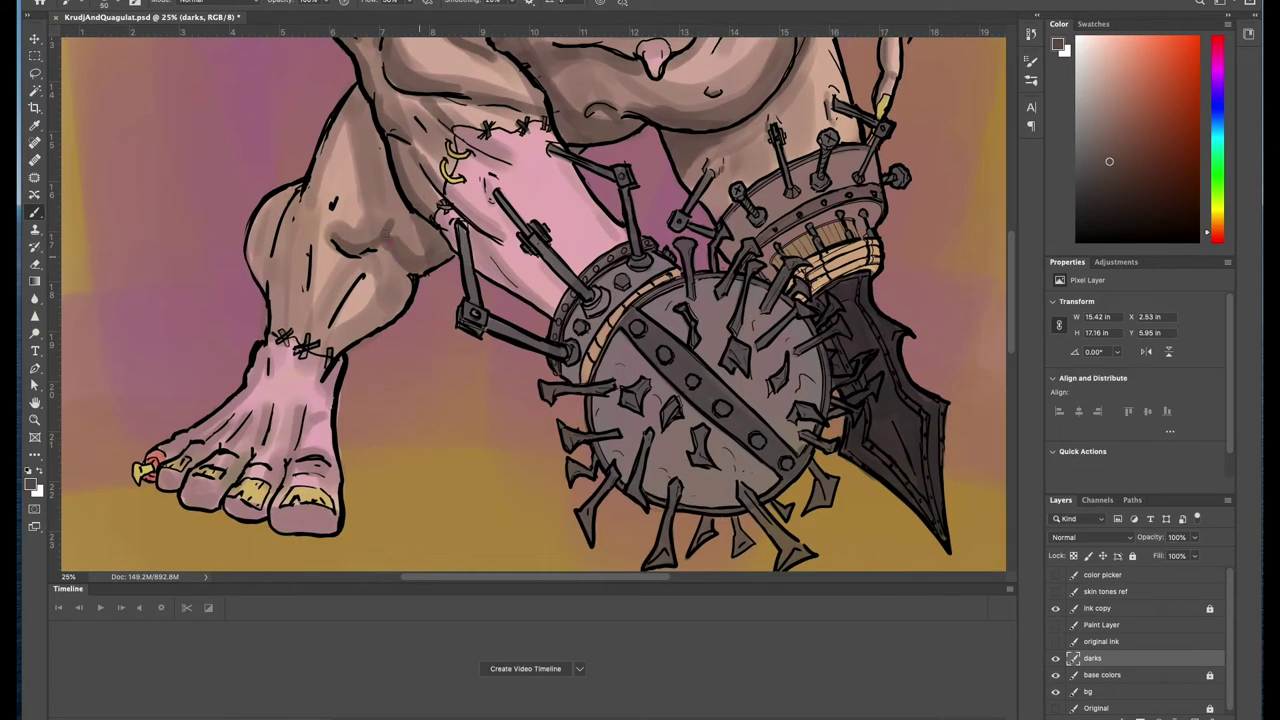
pyautogui.moveTo(293, 252); pyautogui.dragTo(300, 330)
pyautogui.moveTo(260, 190); pyautogui.dragTo(345, 120)
pyautogui.scroll(5, 340, 140)
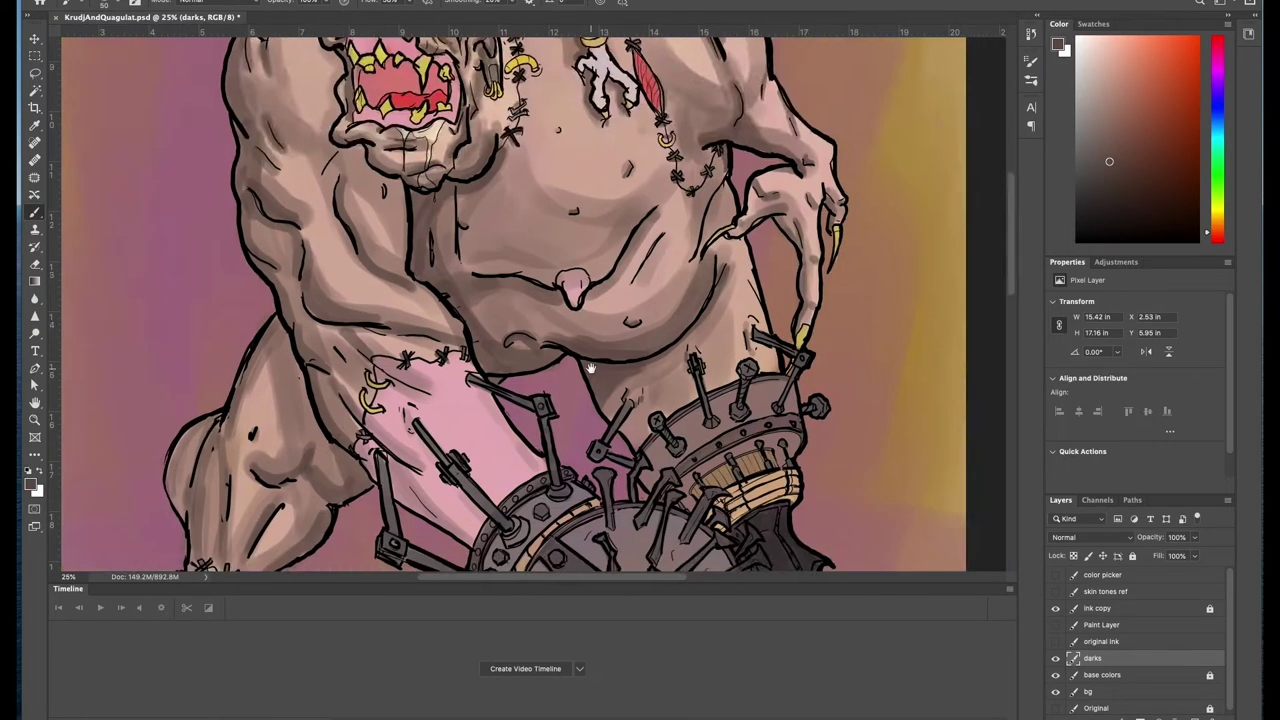
pyautogui.scroll(-3, 340, 140)
pyautogui.scroll(2, 600, 375)
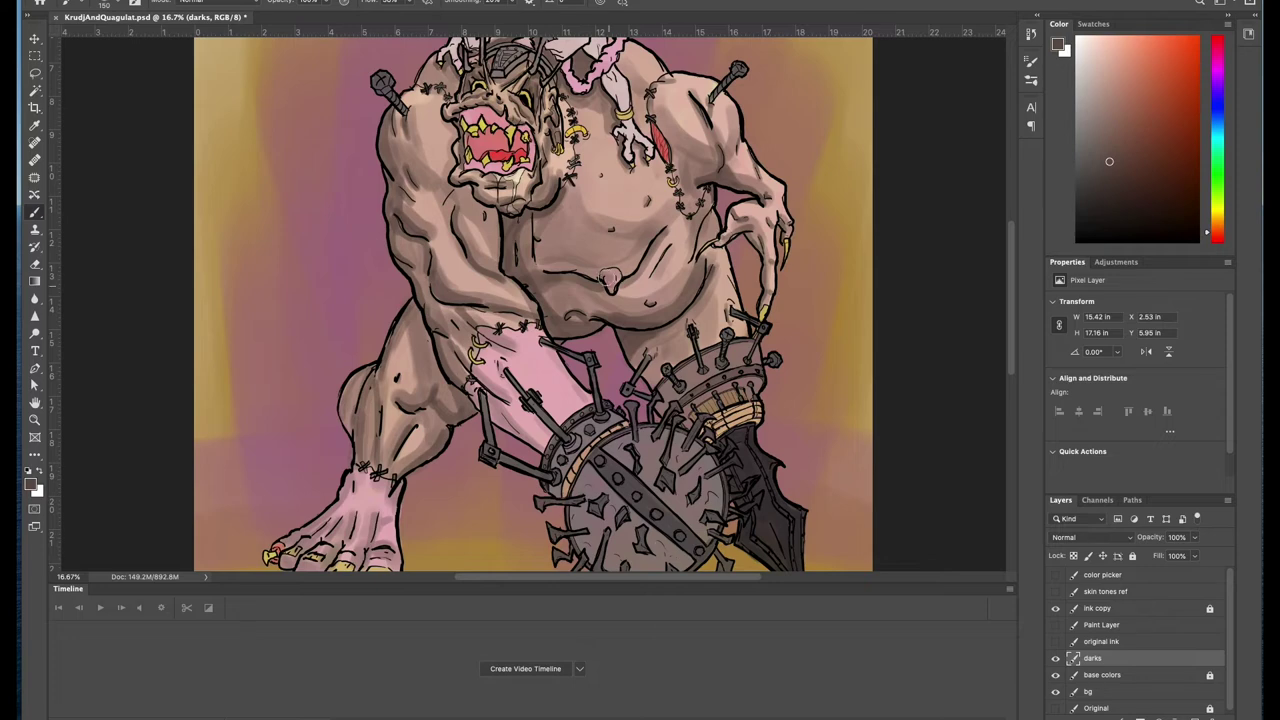
# Step: Choose a dark mauve and deepen the shadows on the pink foot
pyautogui.scroll(-1, 607, 282)
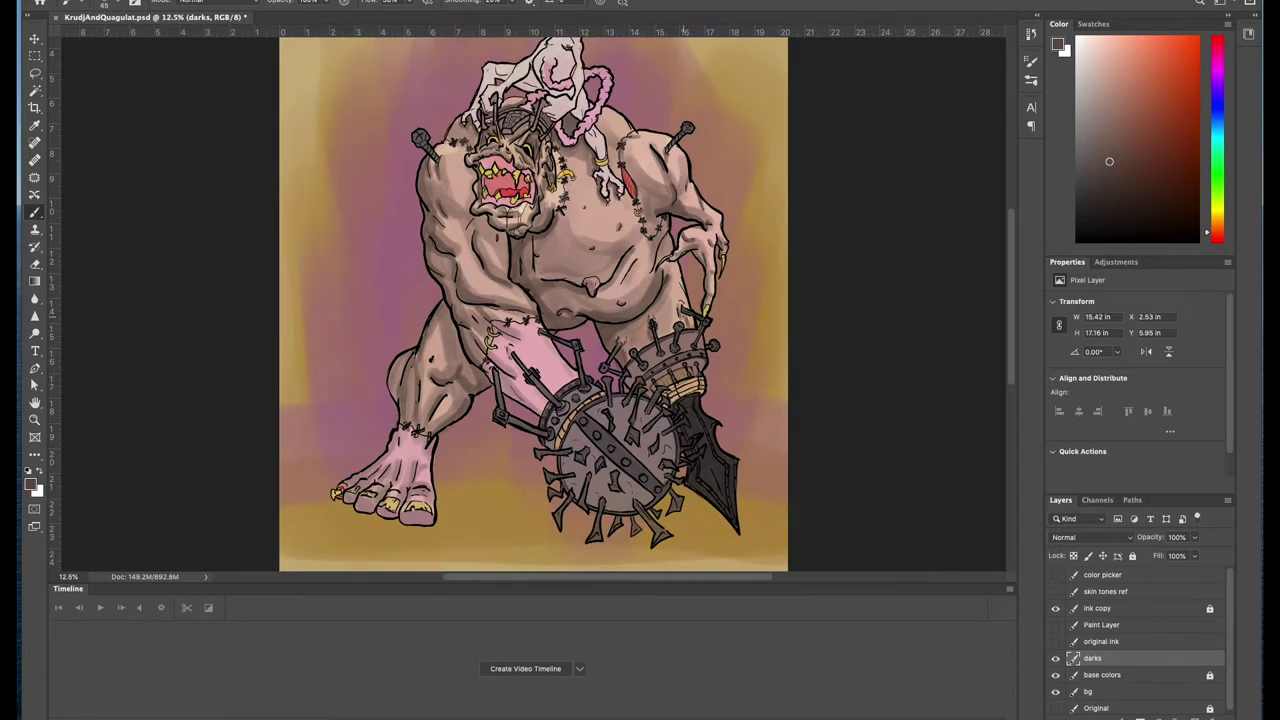
pyautogui.keyDown('alt'); pyautogui.click(502, 365); pyautogui.keyUp('alt')
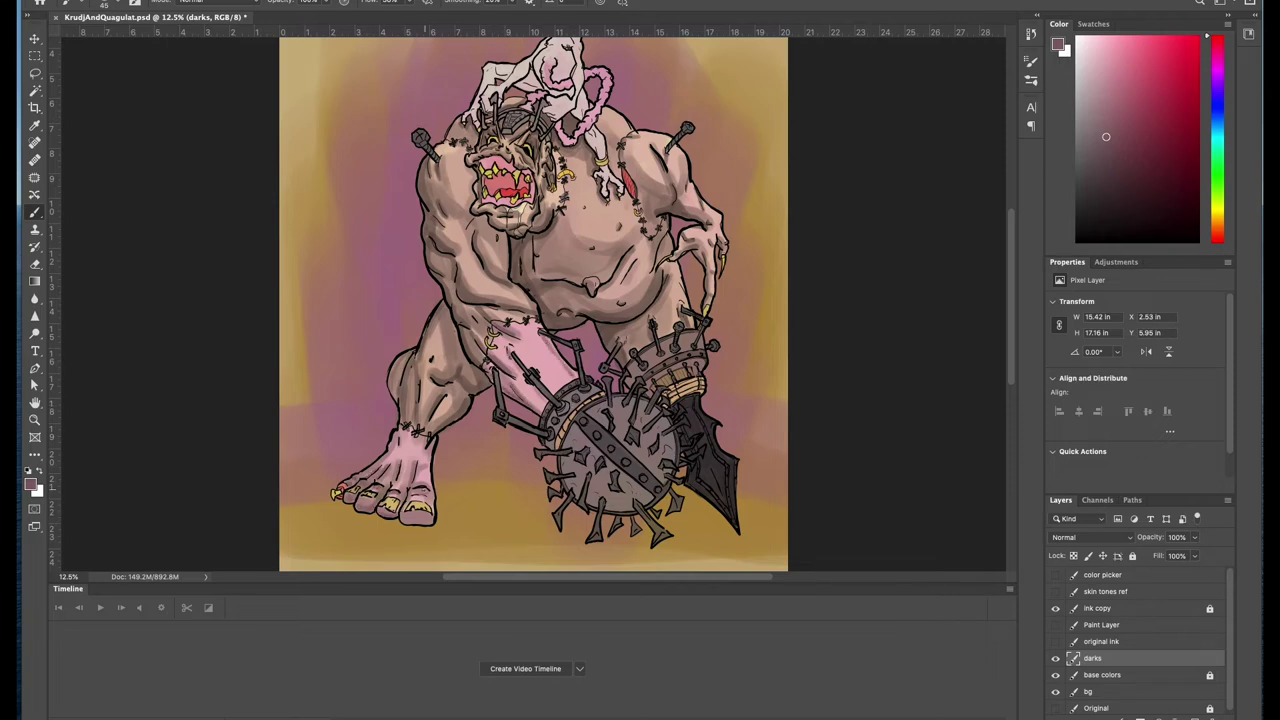
pyautogui.moveTo(365, 440); pyautogui.dragTo(398, 472)
# Step: Choose a lighter muted mauve and shade the monster's pink gums with a small brush on the darks layer
pyautogui.scroll(3, 532, 244)
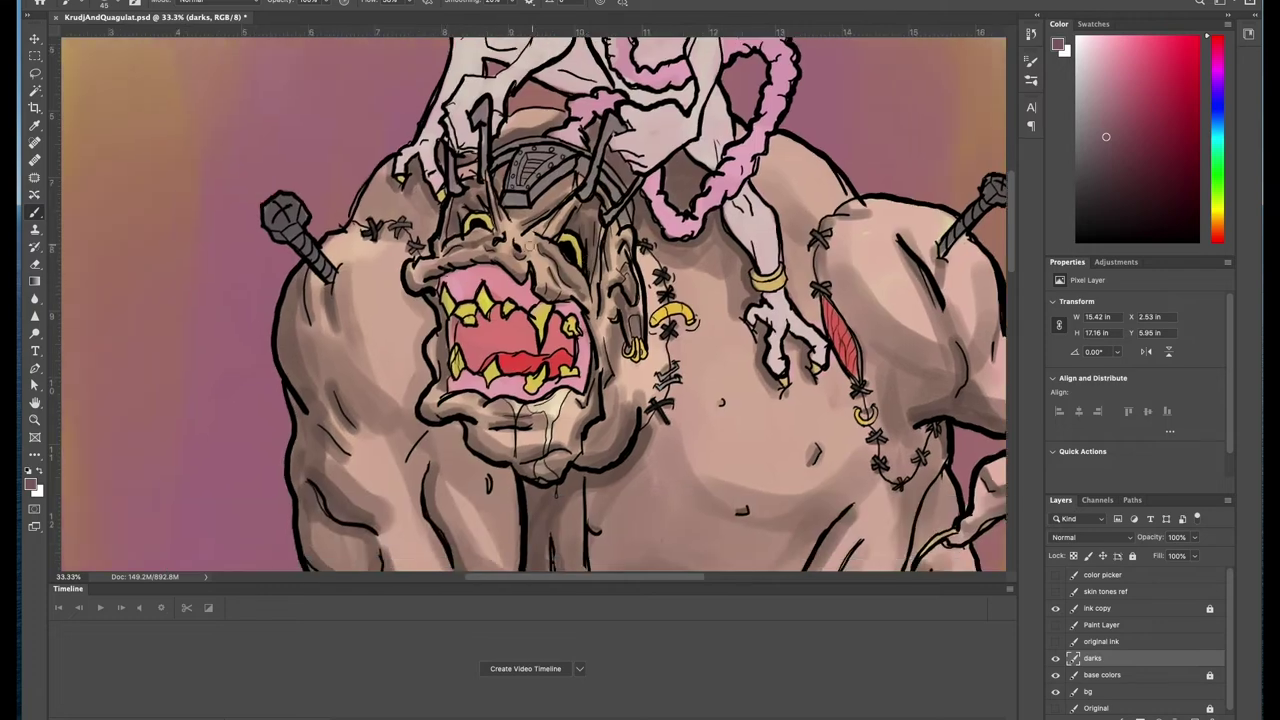
pyautogui.scroll(-5, 532, 244)
pyautogui.scroll(6, 535, 238)
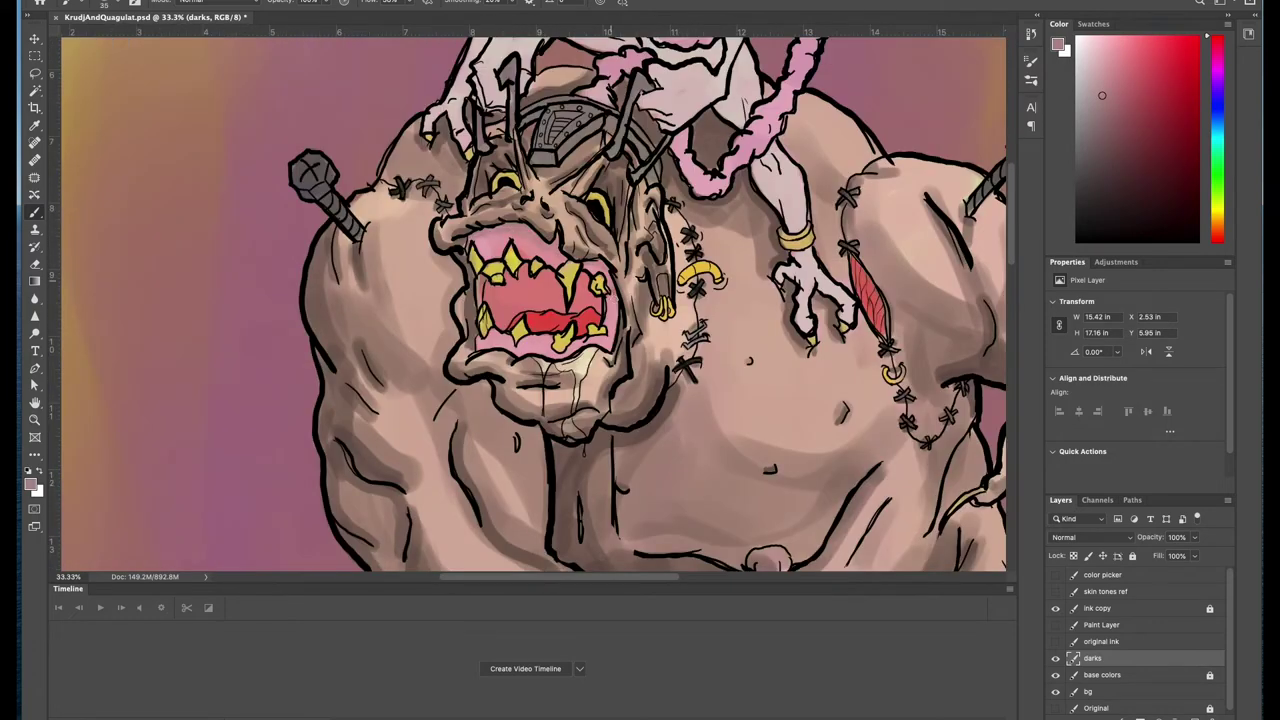
pyautogui.moveTo(530, 342); pyautogui.dragTo(556, 356)
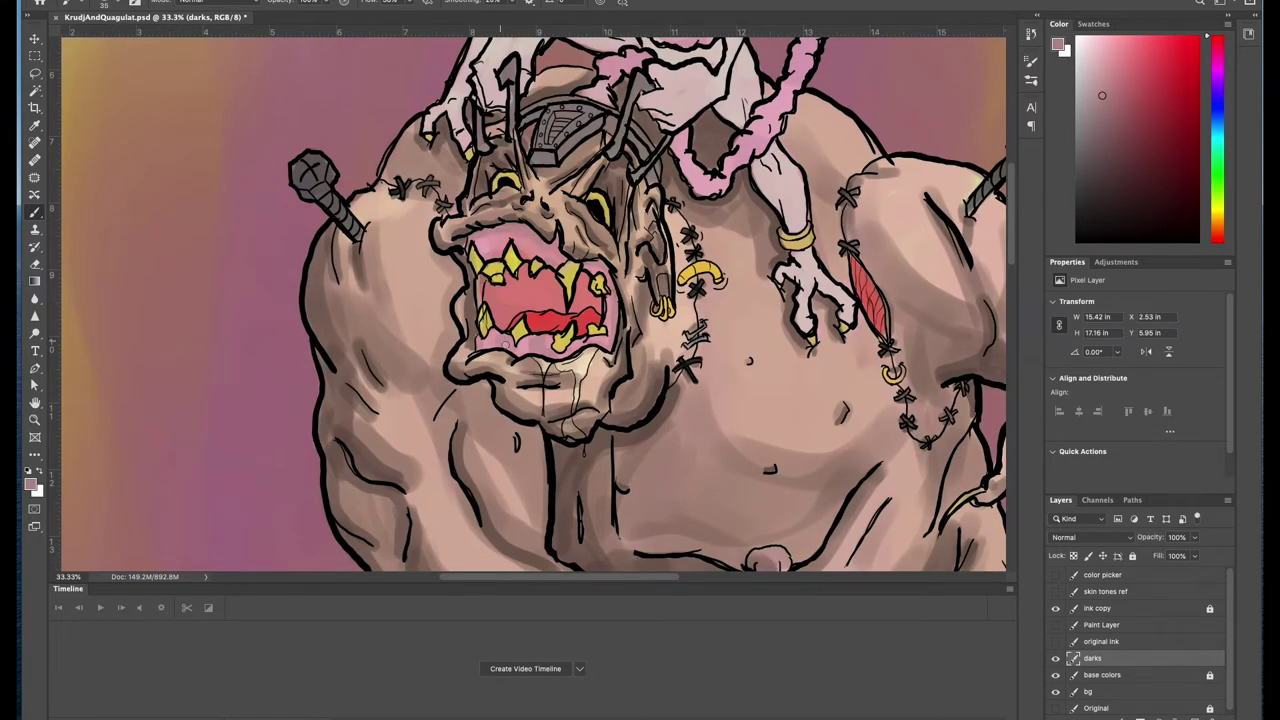
# Step: Choose a darker mauve and shade the inside of the monster's open mouth behind the teeth
pyautogui.scroll(-5, 532, 300)
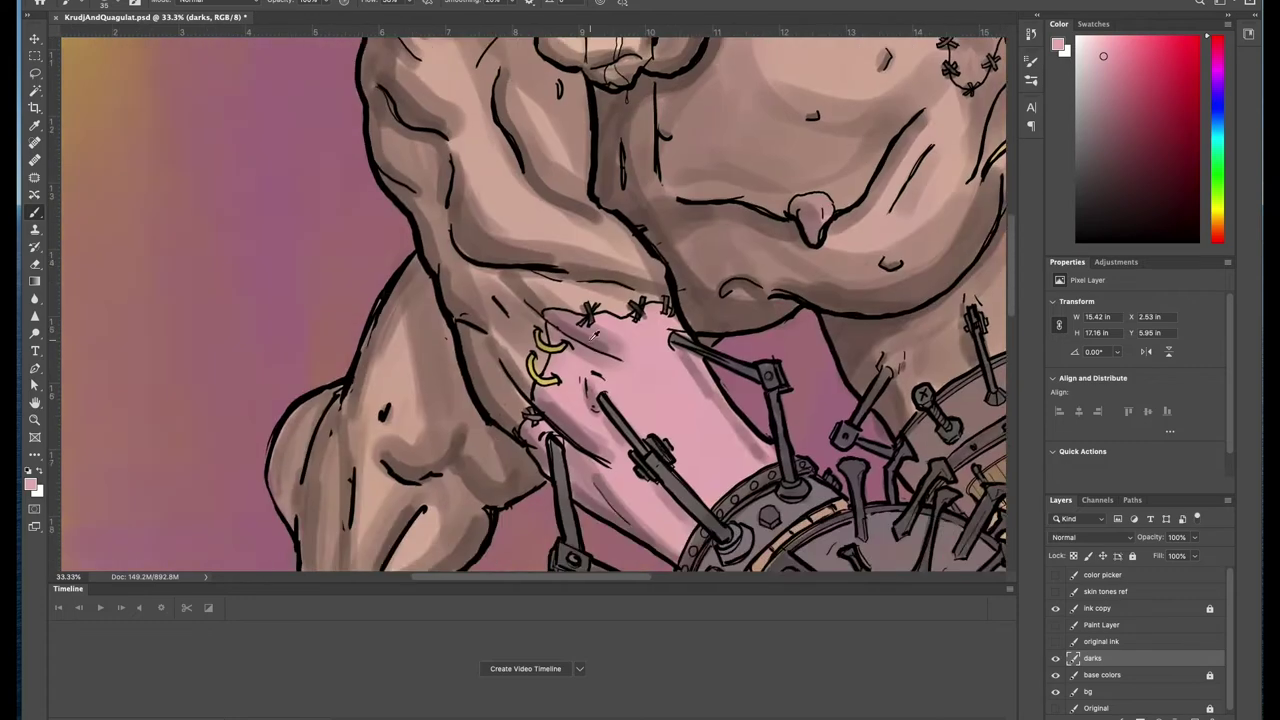
pyautogui.scroll(5, 532, 300)
pyautogui.moveTo(512, 238); pyautogui.dragTo(598, 246)
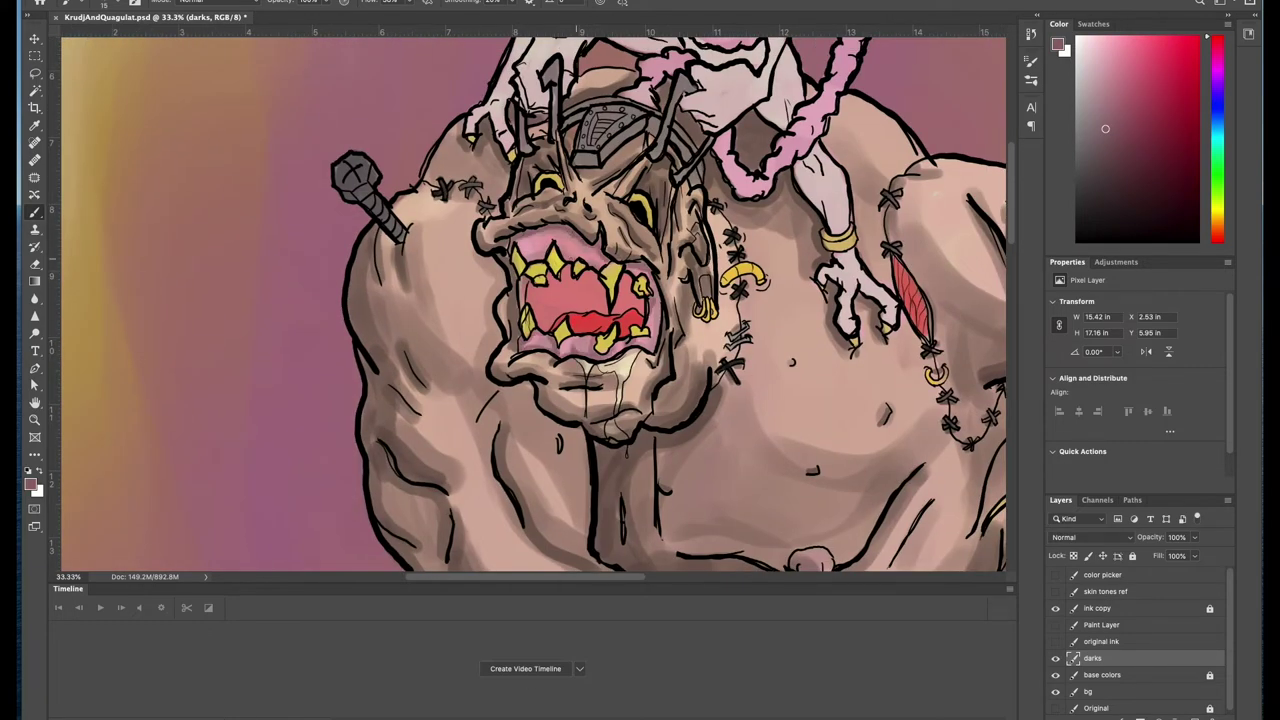
pyautogui.keyDown('alt'); pyautogui.click(545, 325); pyautogui.keyUp('alt')
pyautogui.moveTo(528, 282)
pyautogui.mouseDown()
pyautogui.moveTo(545, 328)
pyautogui.moveTo(630, 306)
pyautogui.moveTo(545, 315)
pyautogui.moveTo(590, 295)
pyautogui.moveTo(605, 308)
pyautogui.moveTo(578, 305)
pyautogui.moveTo(643, 306)
pyautogui.moveTo(640, 150)
pyautogui.moveTo(660, 560)
pyautogui.moveTo(650, 200)
pyautogui.moveTo(681, 522)
pyautogui.mouseUp()
# Step: Choose a pinkish mauve and shade the rider's pink entrails along the belly coil, the waist and the hanging loop
pyautogui.keyDown('alt'); pyautogui.click(708, 192); pyautogui.keyUp('alt')
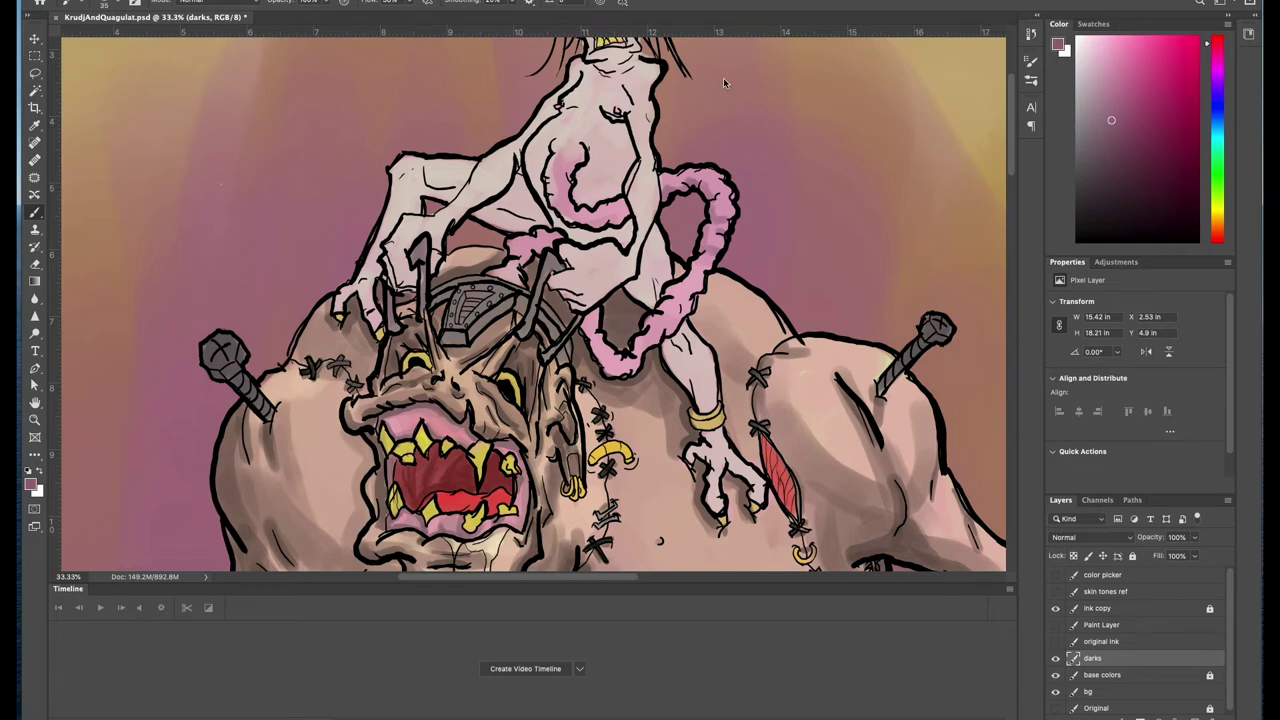
pyautogui.moveTo(554, 140); pyautogui.dragTo(557, 194)
pyautogui.moveTo(510, 254); pyautogui.dragTo(562, 230)
pyautogui.moveTo(584, 310)
pyautogui.mouseDown()
pyautogui.moveTo(598, 334)
pyautogui.moveTo(690, 300)
pyautogui.moveTo(665, 308)
pyautogui.moveTo(630, 370)
pyautogui.mouseUp()
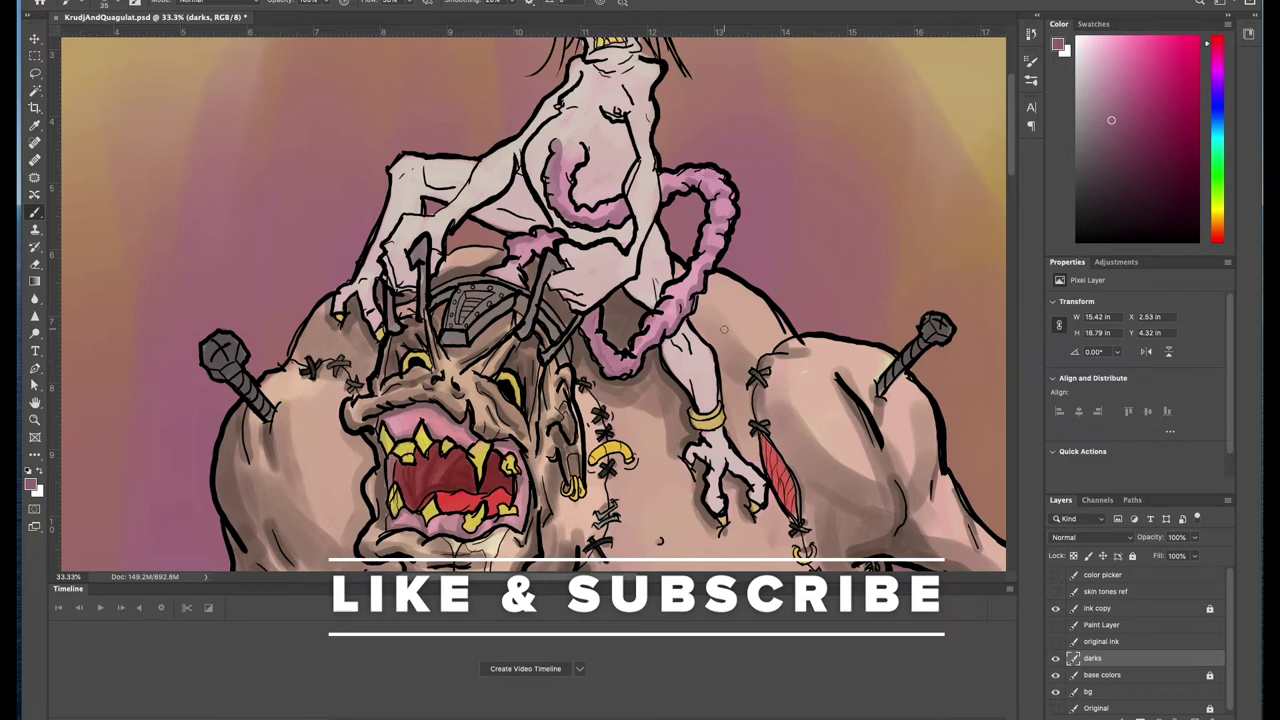
# Step: Choose a dark plum and deepen the shadows at the belly end and along the loop of the entrails
pyautogui.scroll(3, 866, 177)
pyautogui.moveTo(618, 164); pyautogui.dragTo(624, 180)
pyautogui.keyDown('alt'); pyautogui.click(621, 172); pyautogui.keyUp('alt')
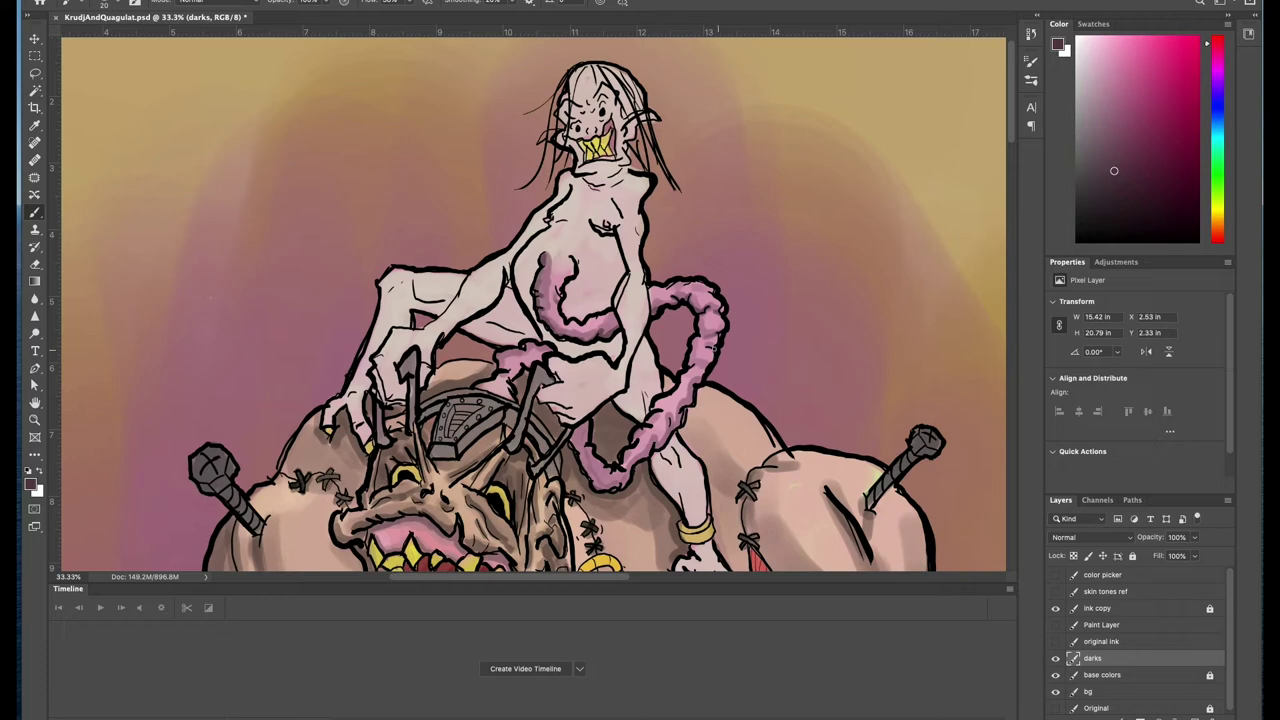
pyautogui.moveTo(698, 378)
pyautogui.mouseDown()
pyautogui.moveTo(645, 458)
pyautogui.moveTo(576, 424)
pyautogui.mouseUp()
pyautogui.moveTo(701, 376); pyautogui.dragTo(645, 318)
# Step: Choose a greyish mauve and shade the rider's pale skin on the arms, legs, neck and torso
pyautogui.keyDown('alt'); pyautogui.click(650, 337); pyautogui.keyUp('alt')
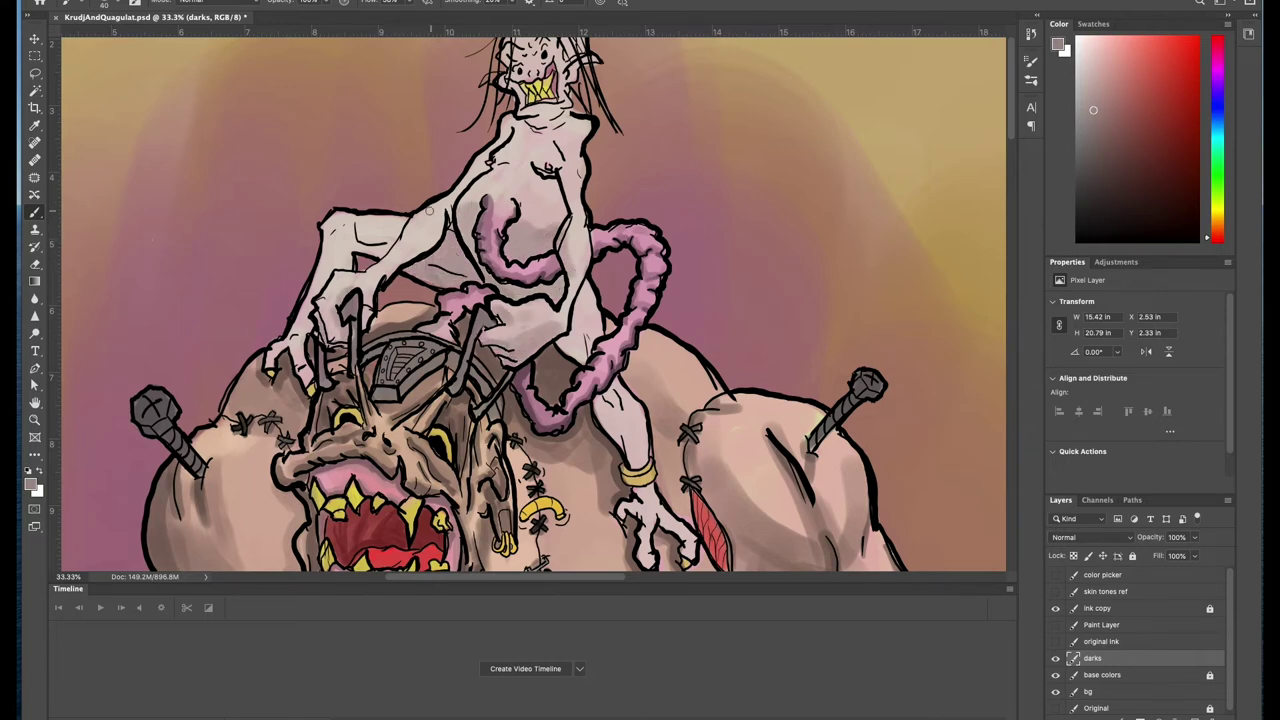
pyautogui.moveTo(372, 306); pyautogui.dragTo(446, 212)
pyautogui.moveTo(506, 150)
pyautogui.mouseDown()
pyautogui.moveTo(550, 185)
pyautogui.moveTo(580, 140)
pyautogui.moveTo(584, 240)
pyautogui.moveTo(570, 150)
pyautogui.moveTo(540, 124)
pyautogui.mouseUp()
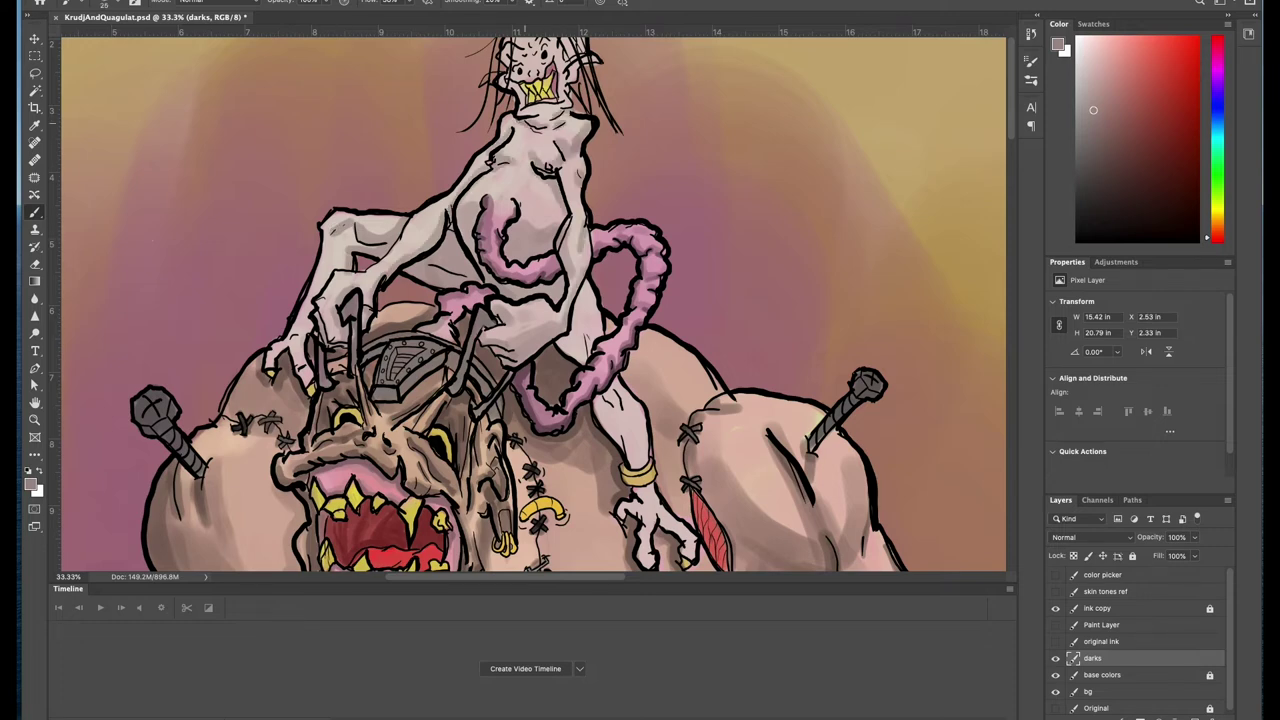
pyautogui.scroll(4, 636, 98)
pyautogui.moveTo(576, 272)
pyautogui.mouseDown()
pyautogui.moveTo(560, 320)
pyautogui.moveTo(588, 308)
pyautogui.mouseUp()
pyautogui.moveTo(538, 274); pyautogui.dragTo(542, 284)
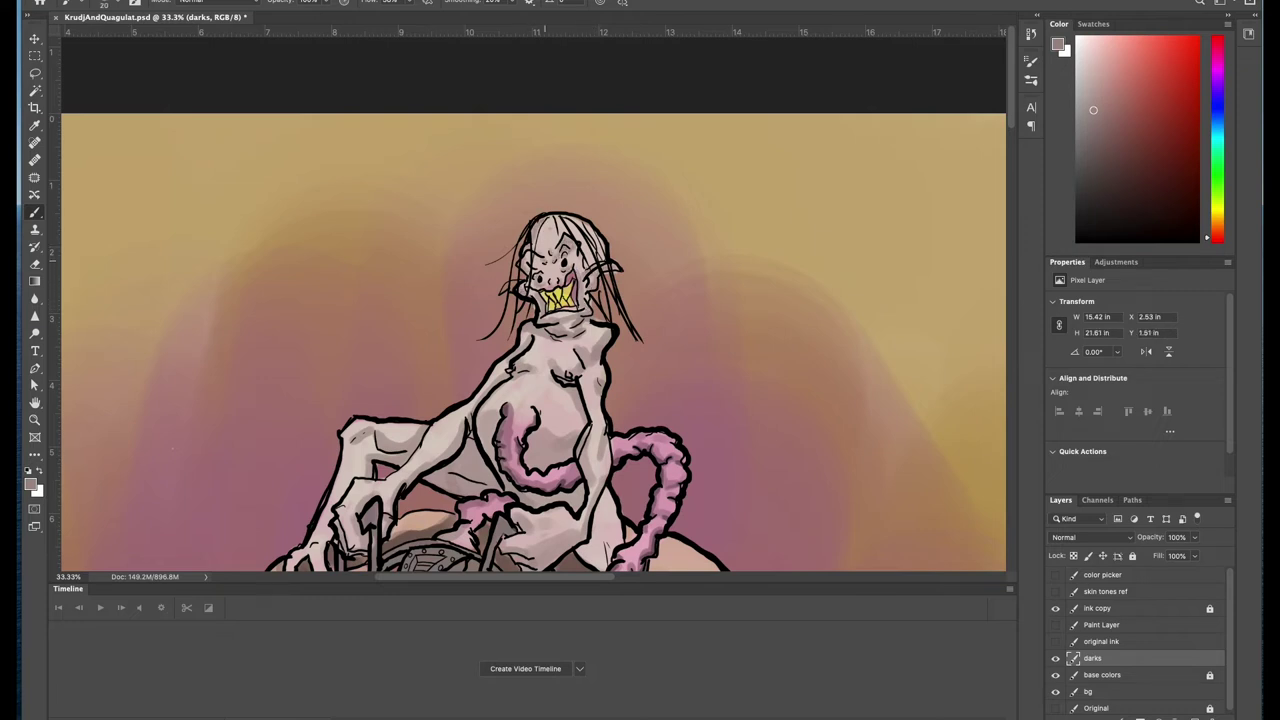
# Step: Shade the rider's scalp, the near arm and the clawed foot below the gold anklet in greyish mauve
pyautogui.moveTo(548, 246)
pyautogui.mouseDown()
pyautogui.moveTo(552, 222)
pyautogui.moveTo(556, 248)
pyautogui.mouseUp()
pyautogui.moveTo(588, 370); pyautogui.dragTo(592, 436)
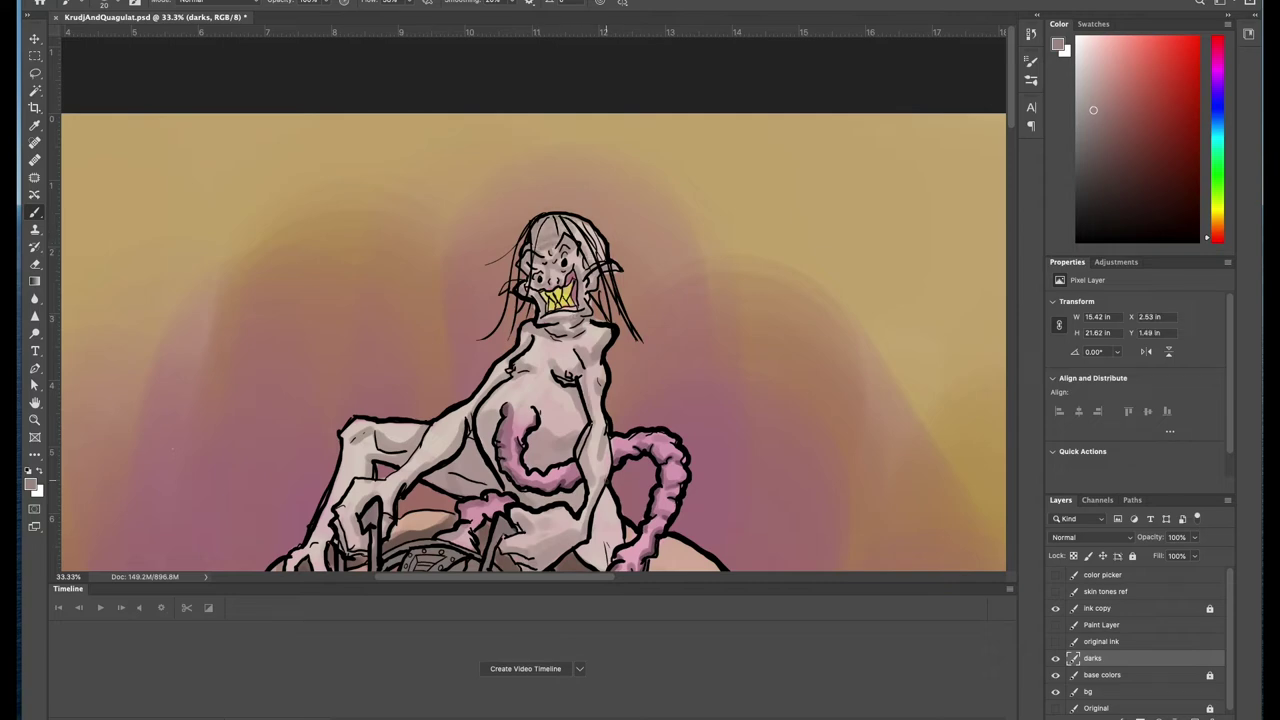
pyautogui.scroll(-5, 530, 340)
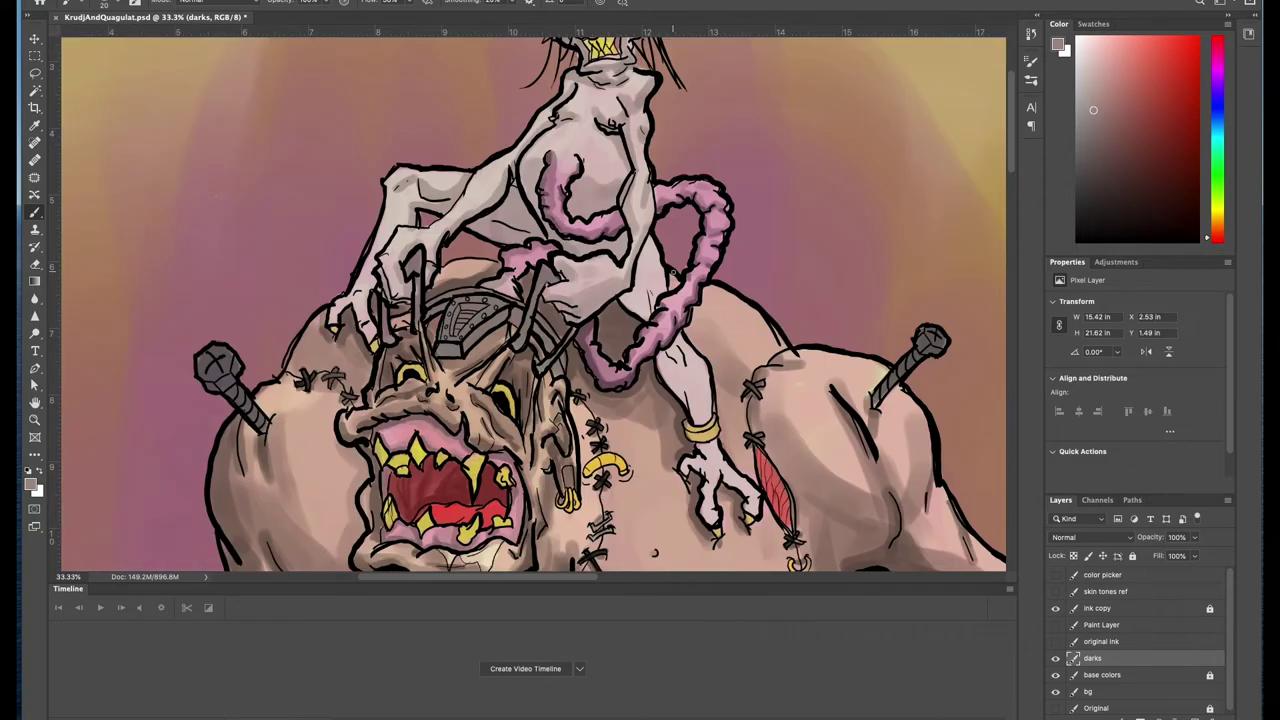
pyautogui.moveTo(688, 473); pyautogui.dragTo(757, 505)
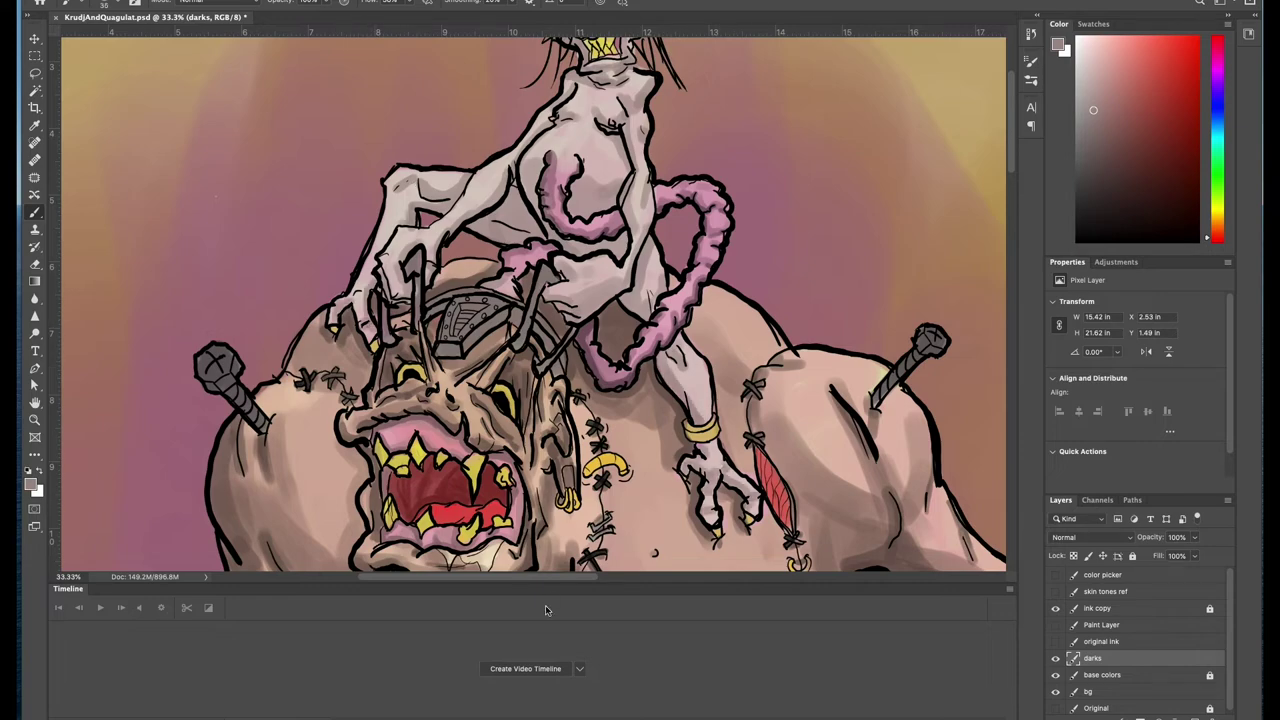
# Step: Touch up the rider's forearm with sampled pale skin color, then deepen the body shadows in dark grey-brown
pyautogui.scroll(-5, 695, 97)
pyautogui.scroll(8, 695, 97)
pyautogui.scroll(3, 695, 97)
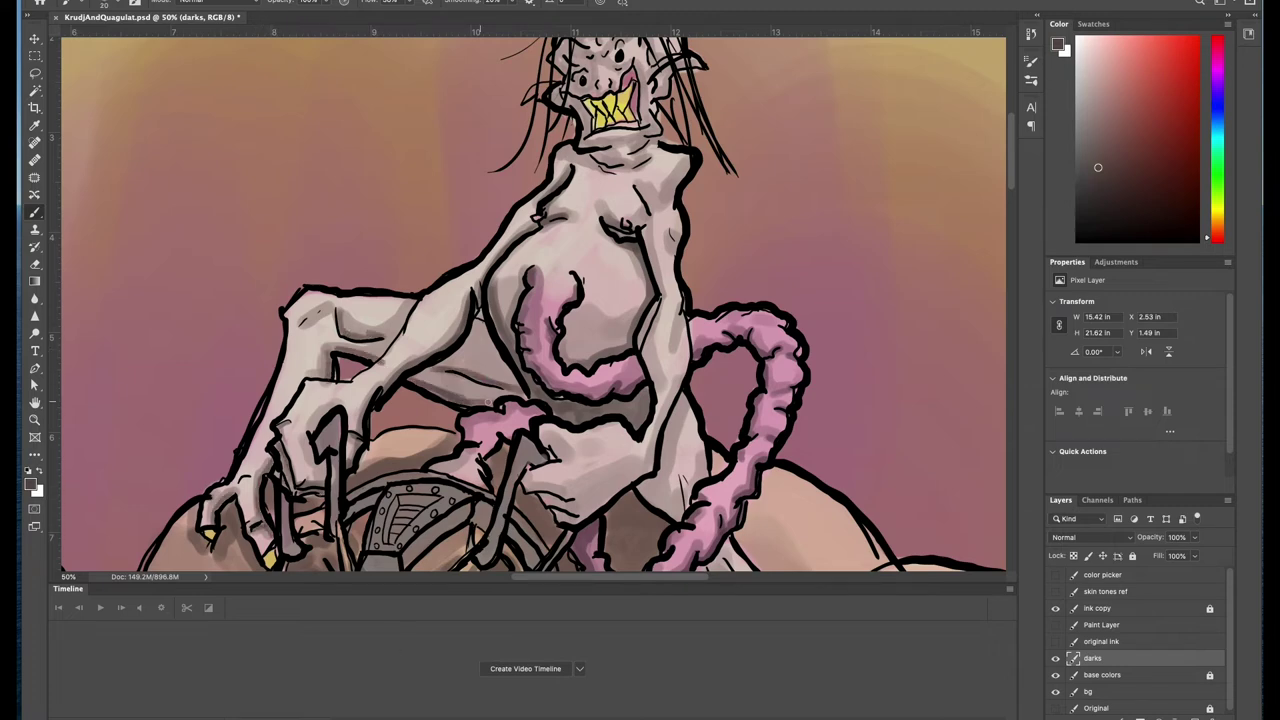
pyautogui.keyDown('alt'); pyautogui.click(388, 355); pyautogui.keyUp('alt')
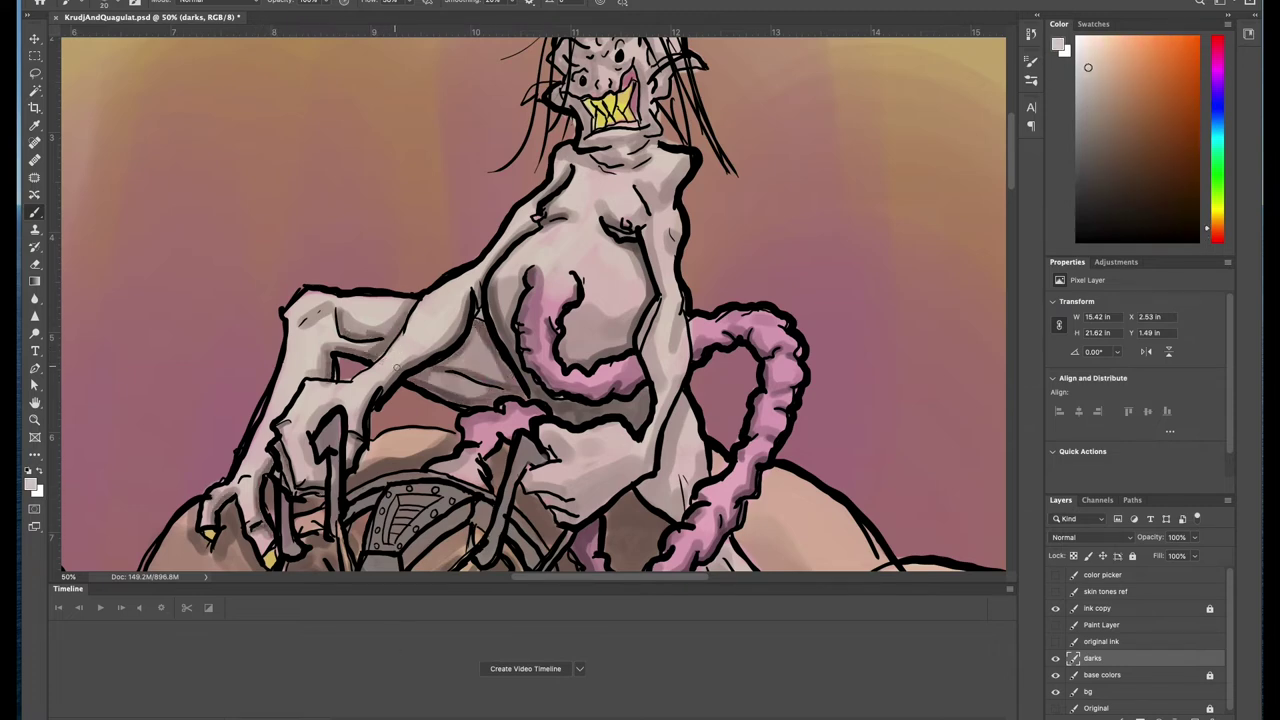
pyautogui.moveTo(386, 359); pyautogui.dragTo(401, 347)
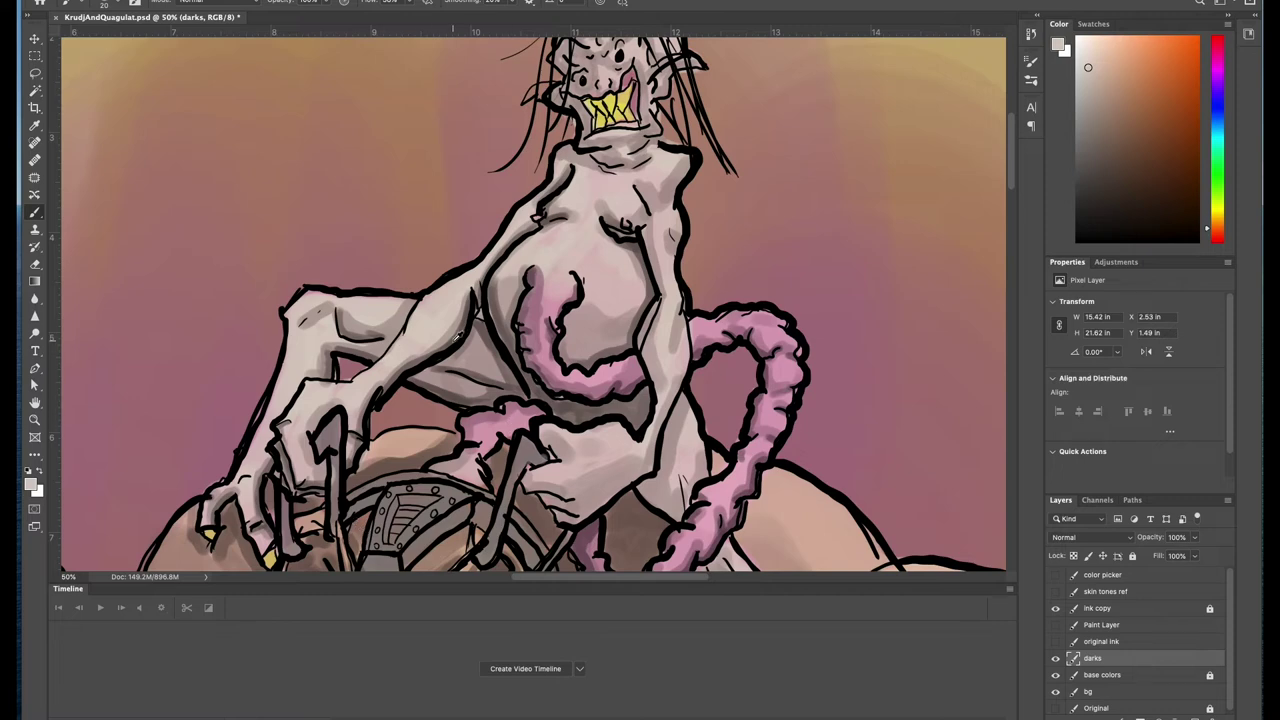
pyautogui.keyDown('alt'); pyautogui.click(452, 340); pyautogui.keyUp('alt')
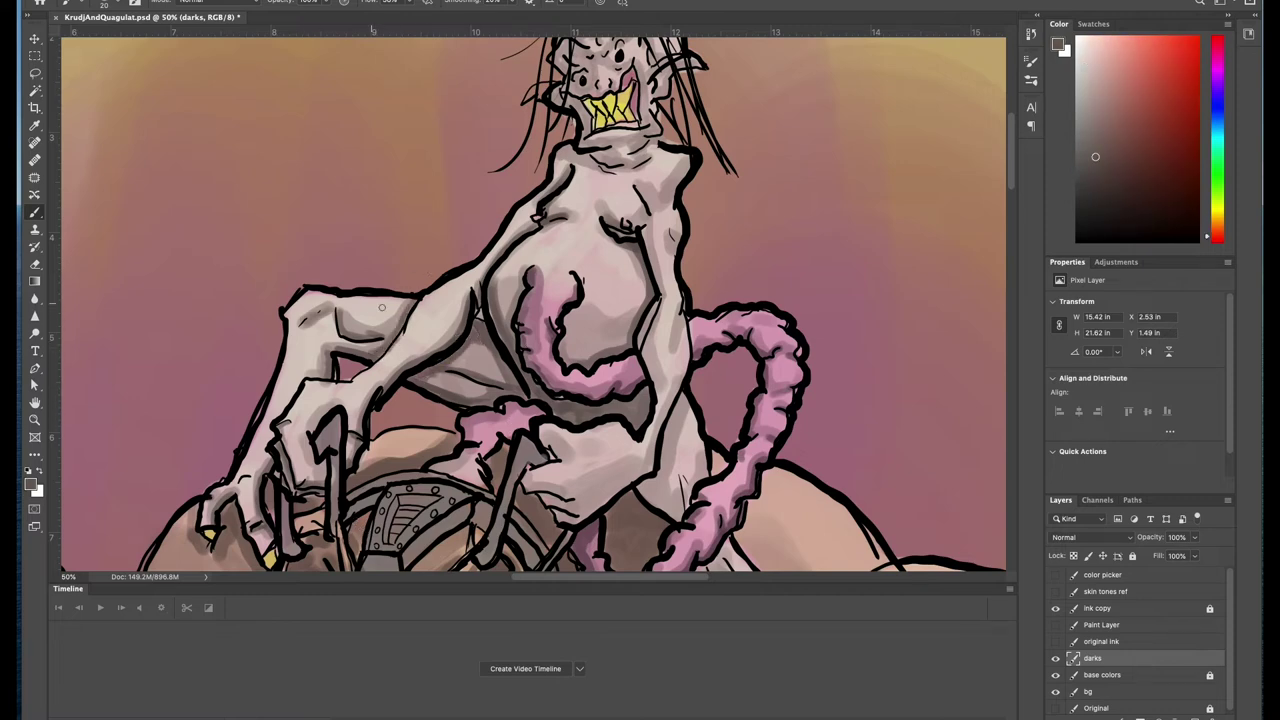
pyautogui.moveTo(613, 487)
pyautogui.mouseDown()
pyautogui.moveTo(684, 328)
pyautogui.moveTo(678, 245)
pyautogui.moveTo(646, 194)
pyautogui.moveTo(634, 341)
pyautogui.moveTo(638, 308)
pyautogui.moveTo(508, 357)
pyautogui.mouseUp()
# Step: Darken the rider's scalp with dark grey-brown and review the whole figure on the canvas
pyautogui.hotkey('ctrl', '-')
pyautogui.hotkey('ctrl', '-')
pyautogui.hotkey('ctrl', '+')
pyautogui.scroll(-5, 621, 488)
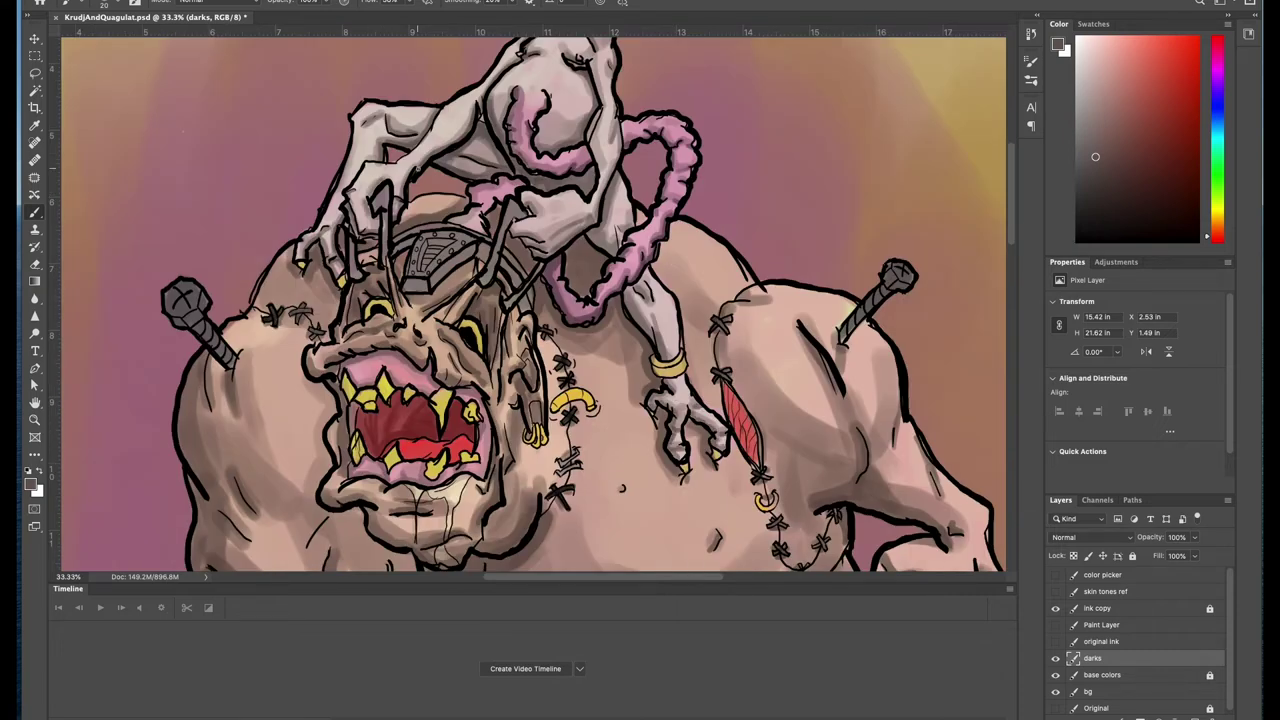
pyautogui.scroll(5, 621, 488)
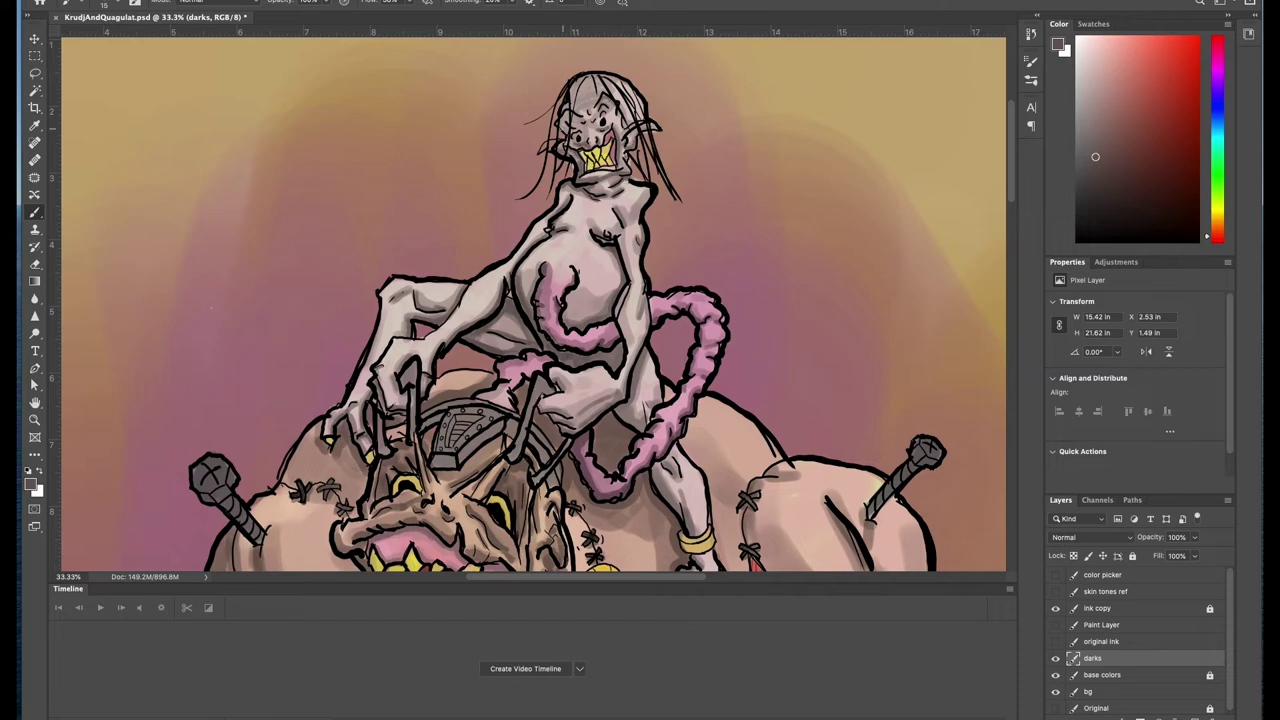
pyautogui.moveTo(598, 105)
pyautogui.mouseDown()
pyautogui.moveTo(580, 98)
pyautogui.moveTo(591, 92)
pyautogui.mouseUp()
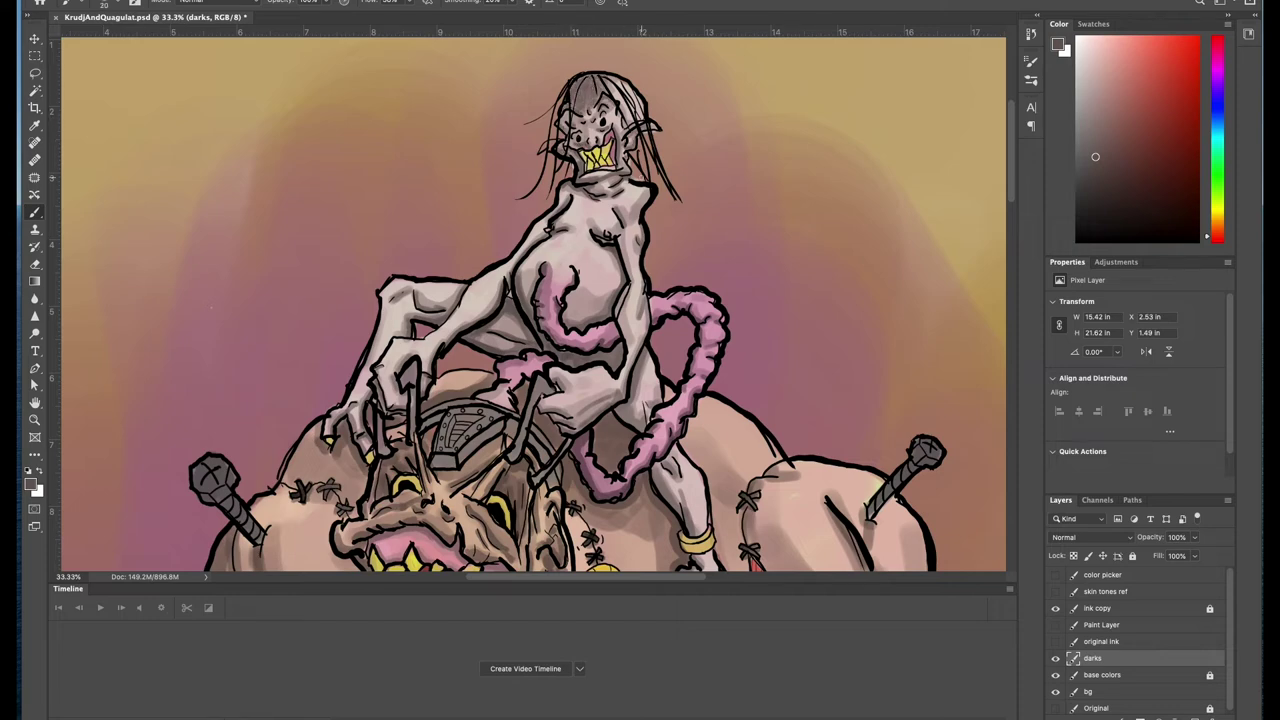
pyautogui.moveTo(717, 455); pyautogui.dragTo(701, 441)
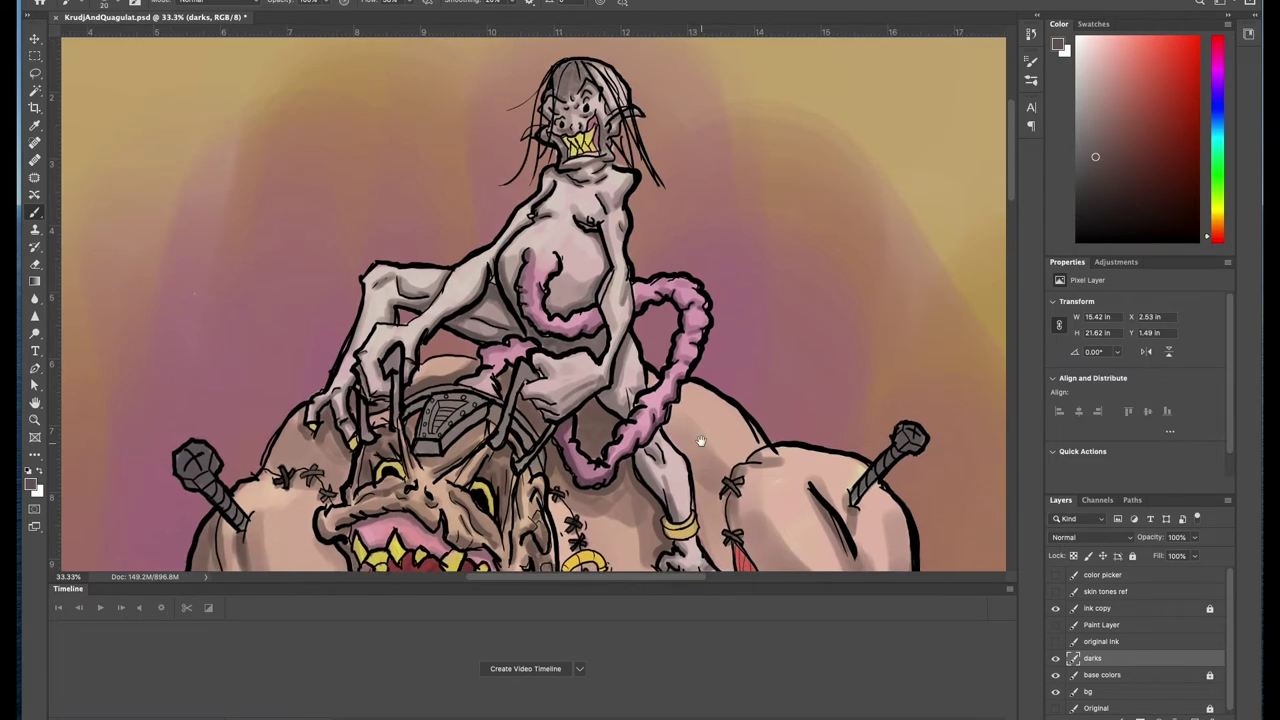
pyautogui.hotkey('ctrl', '-')
pyautogui.hotkey('ctrl', '-')
pyautogui.hotkey('ctrl', '-')
pyautogui.hotkey('ctrl', '-')
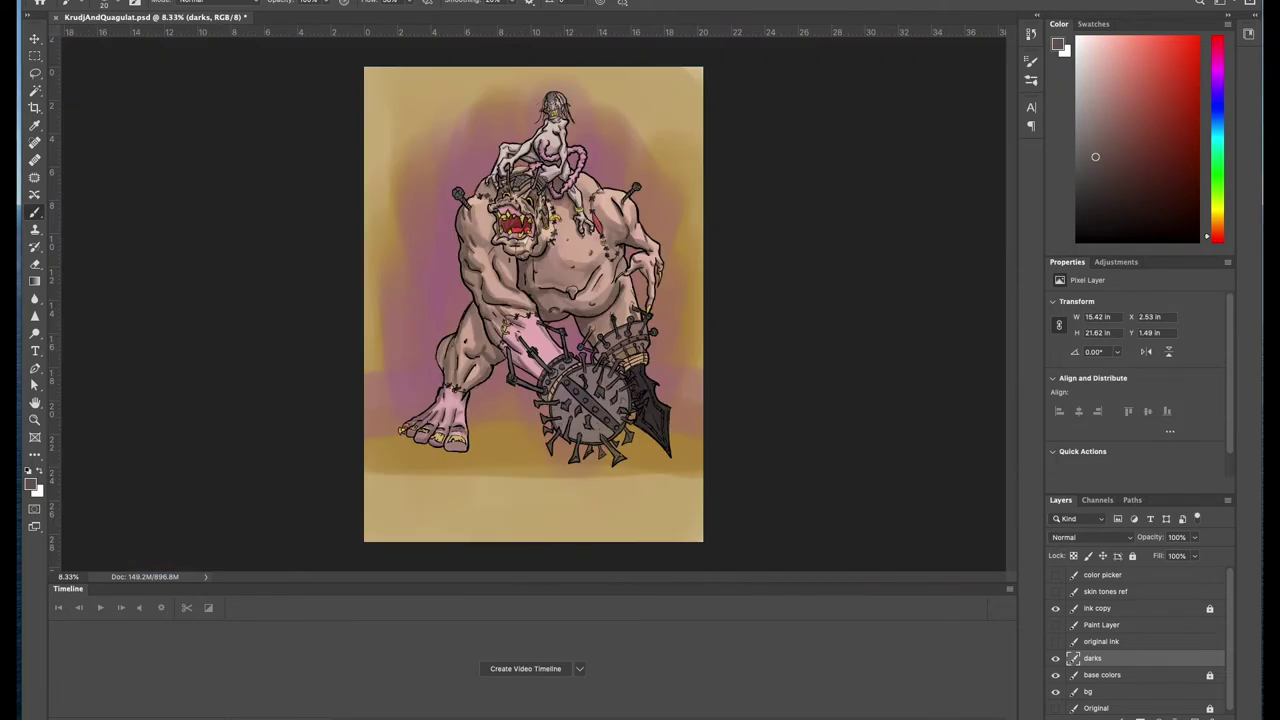
# Step: Choose a near-black grey and shade the monster's shoulder bolts and the metal plate and hooks on its head
pyautogui.scroll(5, 567, 168)
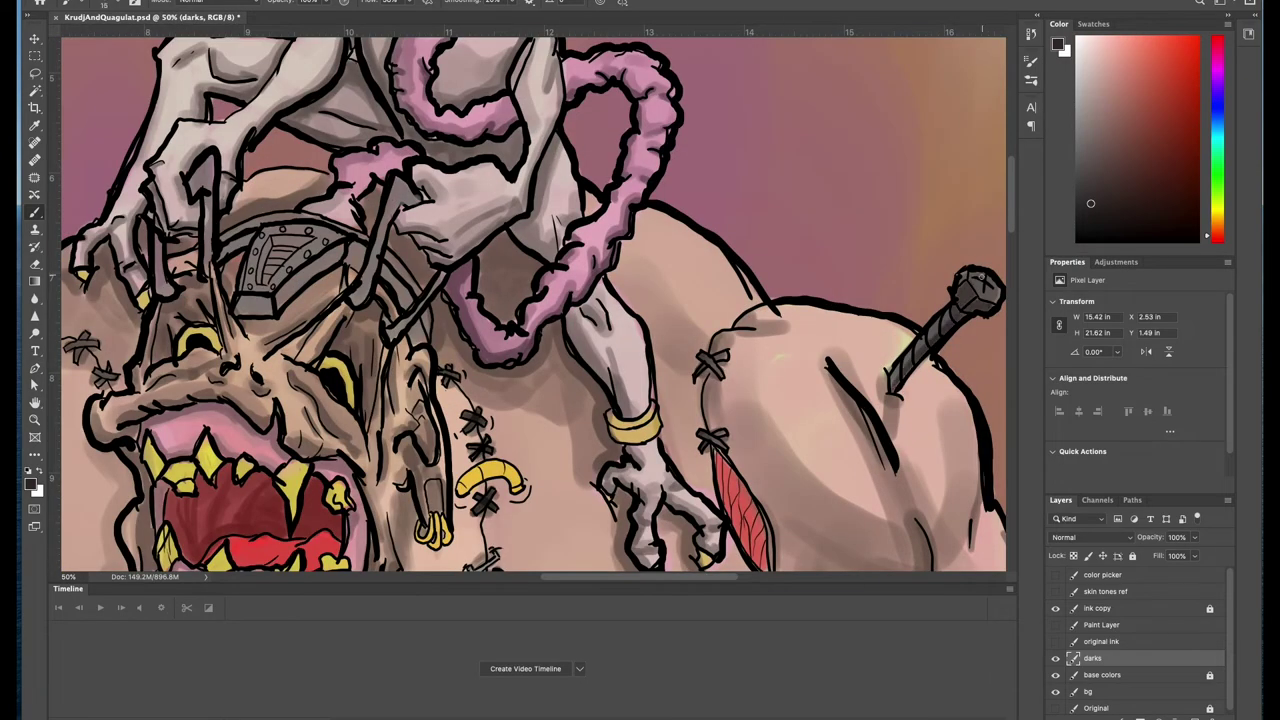
pyautogui.hscroll(-10, 477, 362)
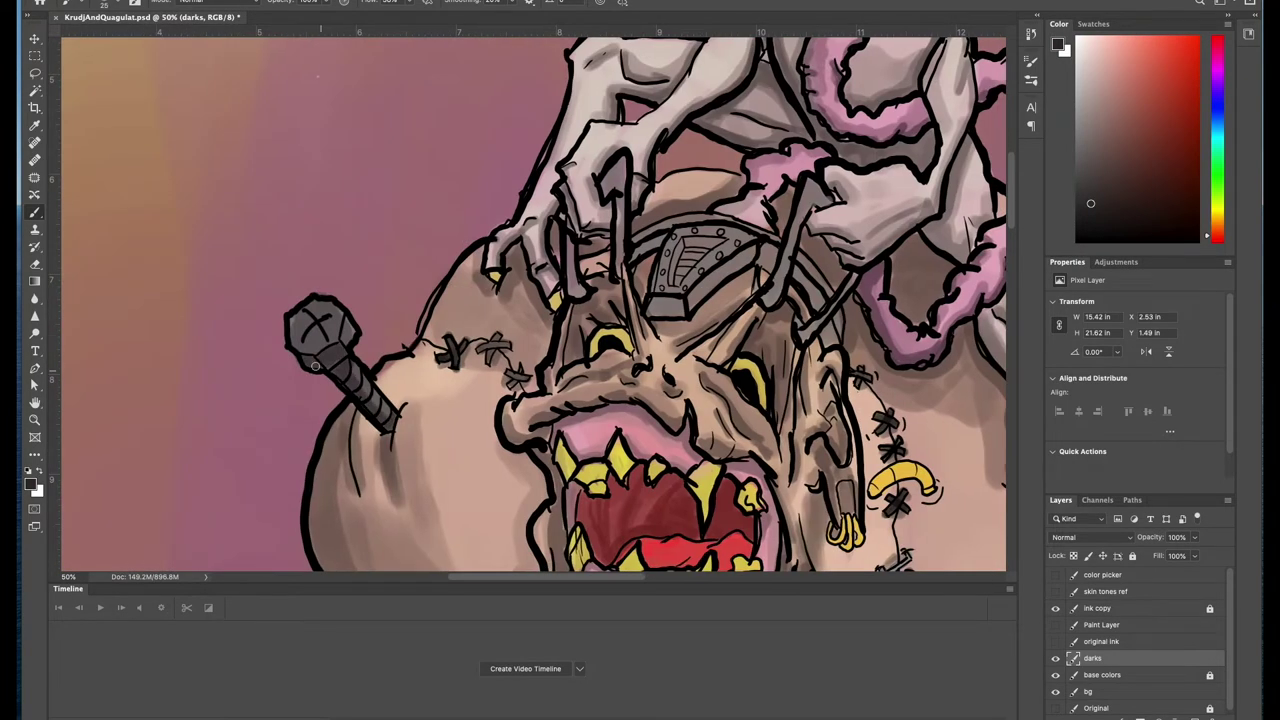
pyautogui.hscroll(6, 518, 380)
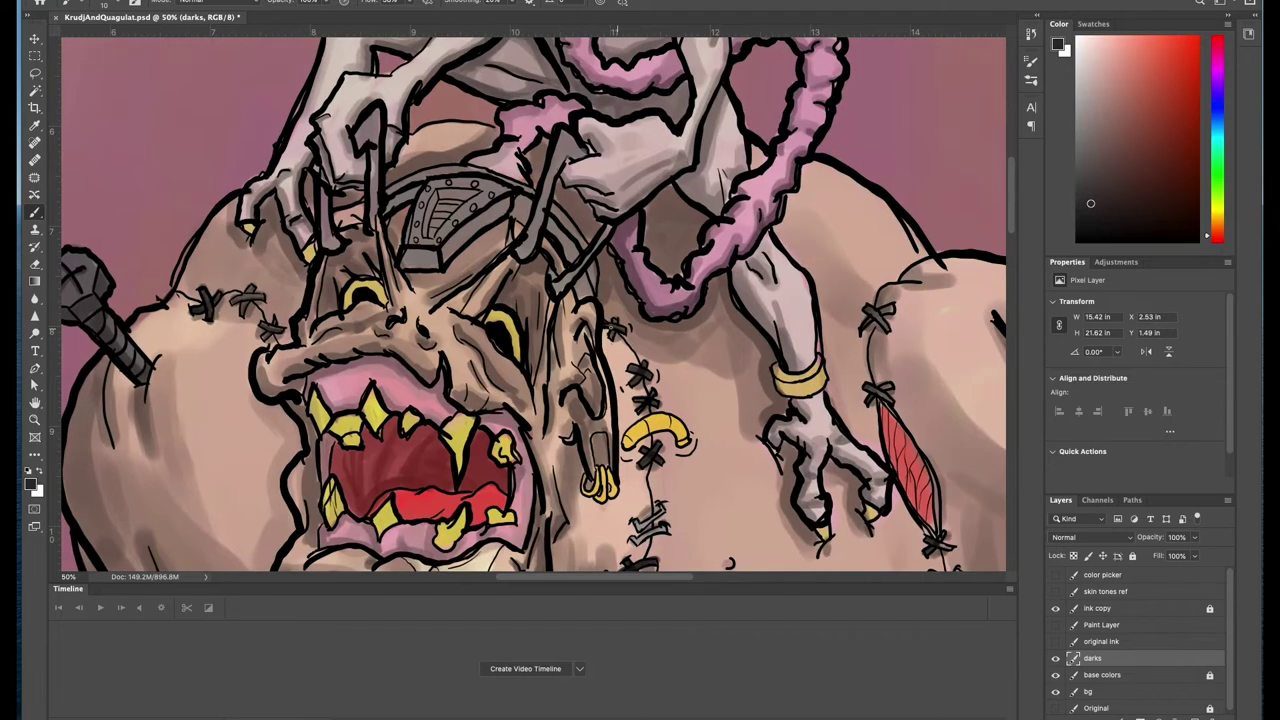
pyautogui.hscroll(8, 947, 473)
# Step: Darken the stitches across the monster's chest and the bolts on the blade arm's cuff with a small brush
pyautogui.scroll(-5, 880, 343)
pyautogui.scroll(6, 700, 458)
pyautogui.scroll(-1, 700, 458)
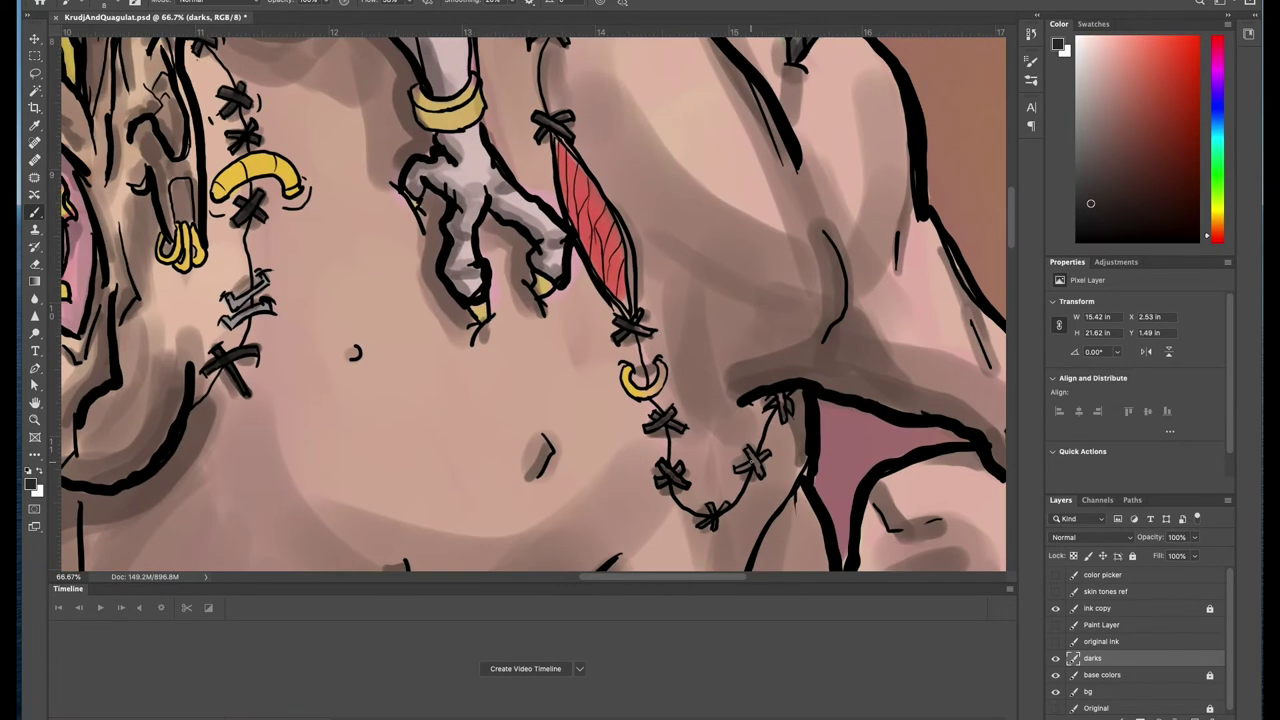
pyautogui.scroll(4, 530, 300)
pyautogui.scroll(-10, 530, 300)
pyautogui.hscroll(8, 530, 300)
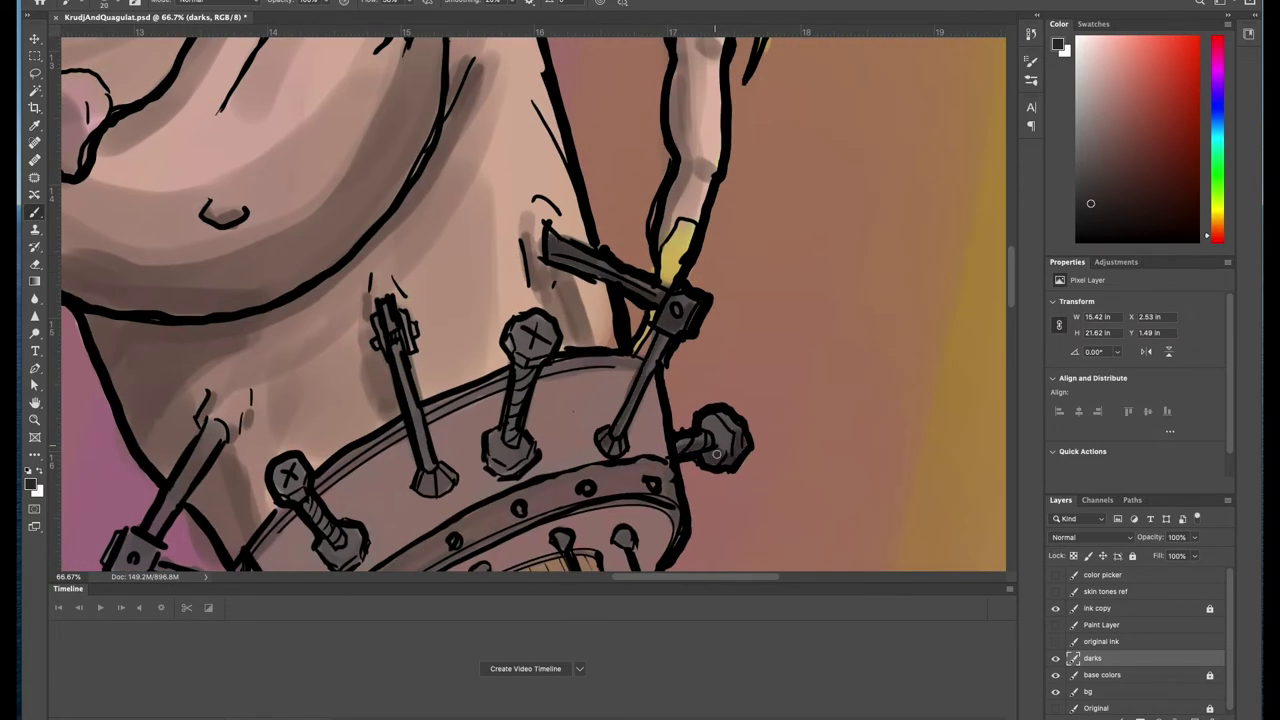
# Step: Paint cast shadows beneath the bolts and rods on the blade arm's metal cuff
pyautogui.scroll(-3, 520, 430)
pyautogui.hscroll(-4, 520, 430)
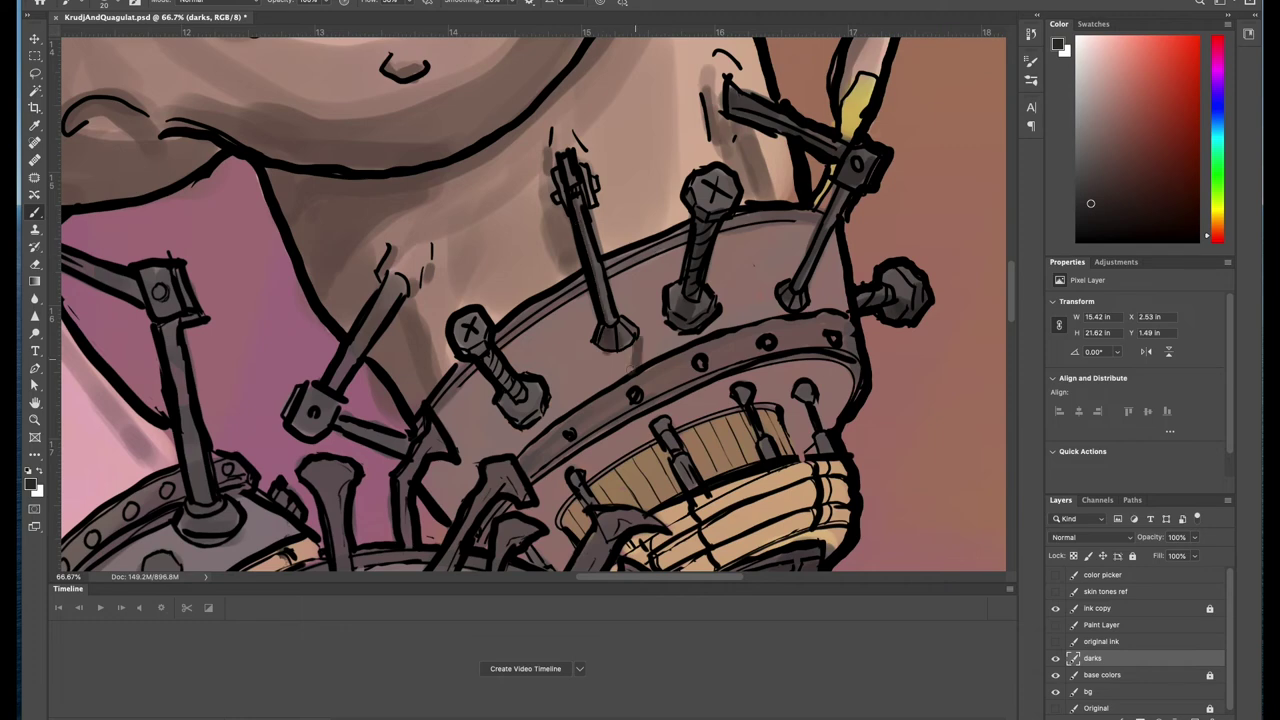
pyautogui.moveTo(665, 345); pyautogui.dragTo(720, 315)
pyautogui.moveTo(490, 360); pyautogui.dragTo(540, 420)
pyautogui.moveTo(460, 330)
pyautogui.mouseDown()
pyautogui.moveTo(550, 425)
pyautogui.moveTo(550, 450)
pyautogui.mouseUp()
# Step: Darken the lower corner of the blade arm's cuff where it meets the spiked disc
pyautogui.scroll(-3, 583, 259)
pyautogui.hscroll(-3, 583, 259)
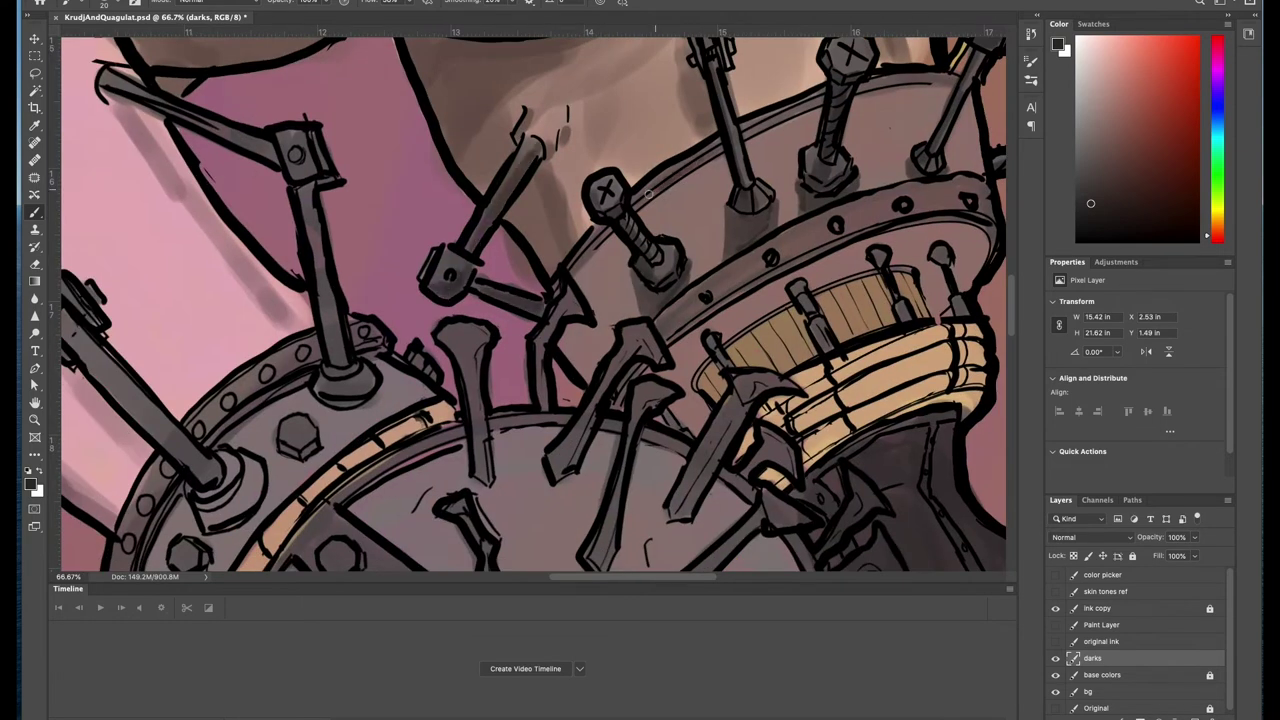
pyautogui.moveTo(565, 375)
pyautogui.mouseDown()
pyautogui.moveTo(585, 330)
pyautogui.moveTo(610, 330)
pyautogui.moveTo(580, 265)
pyautogui.mouseUp()
pyautogui.moveTo(600, 345)
pyautogui.mouseDown()
pyautogui.moveTo(640, 290)
pyautogui.moveTo(635, 260)
pyautogui.mouseUp()
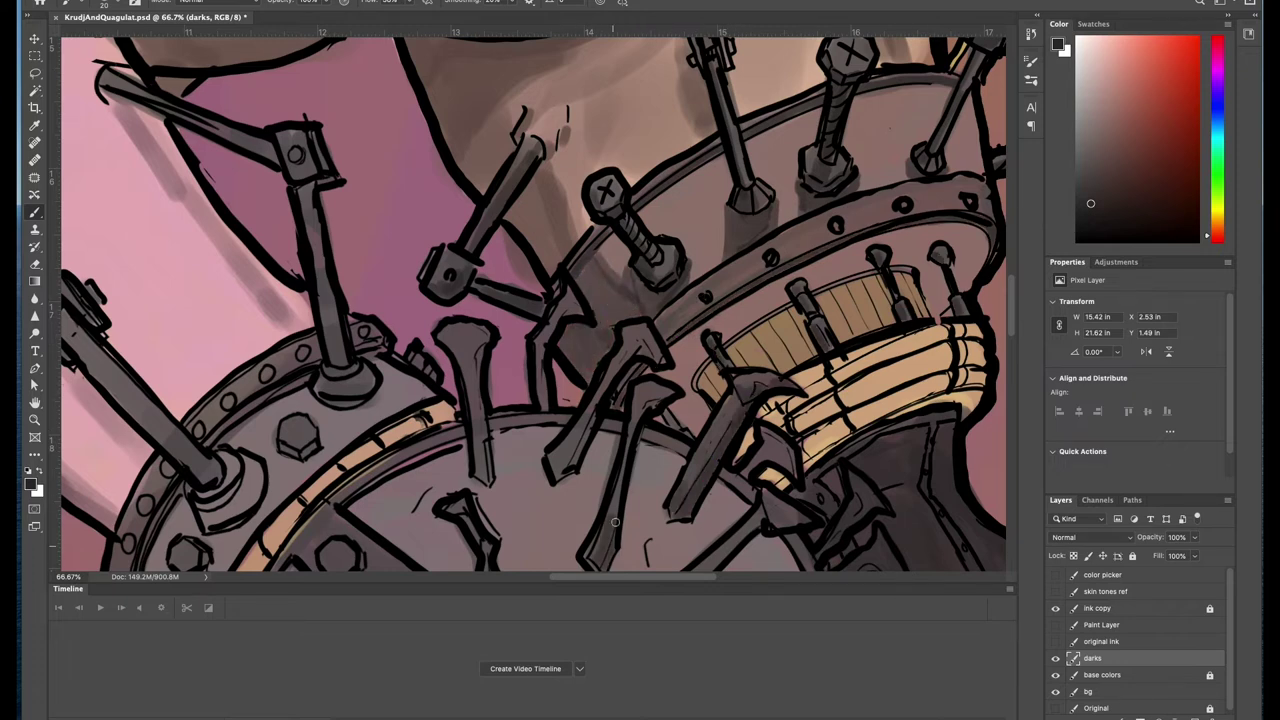
# Step: Shade the spikes and shards on the upper half of the spiked disc in near-black grey
pyautogui.scroll(-5, 560, 440)
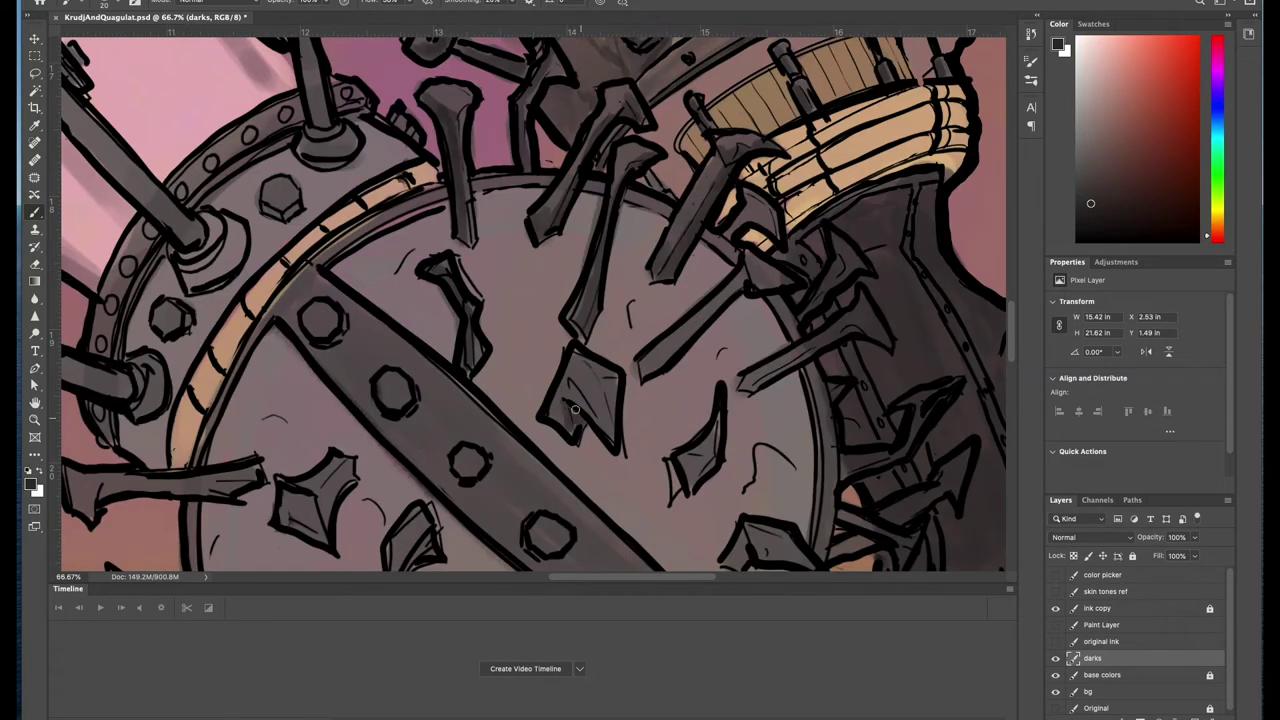
pyautogui.moveTo(608, 426); pyautogui.dragTo(592, 368)
pyautogui.moveTo(648, 372); pyautogui.dragTo(788, 255)
pyautogui.moveTo(742, 388); pyautogui.dragTo(810, 352)
pyautogui.moveTo(672, 496); pyautogui.dragTo(716, 424)
# Step: Shade the spikes along the spiked disc's side nearest the blade
pyautogui.scroll(-5, 620, 350)
pyautogui.hscroll(3, 620, 350)
pyautogui.moveTo(596, 330)
pyautogui.mouseDown()
pyautogui.moveTo(654, 306)
pyautogui.moveTo(680, 322)
pyautogui.mouseUp()
pyautogui.moveTo(625, 400); pyautogui.dragTo(710, 360)
pyautogui.moveTo(660, 445); pyautogui.dragTo(685, 555)
# Step: Shade the long spikes hanging from the lower edge of the spiked disc
pyautogui.scroll(-5, 665, 540)
pyautogui.hscroll(-1, 665, 540)
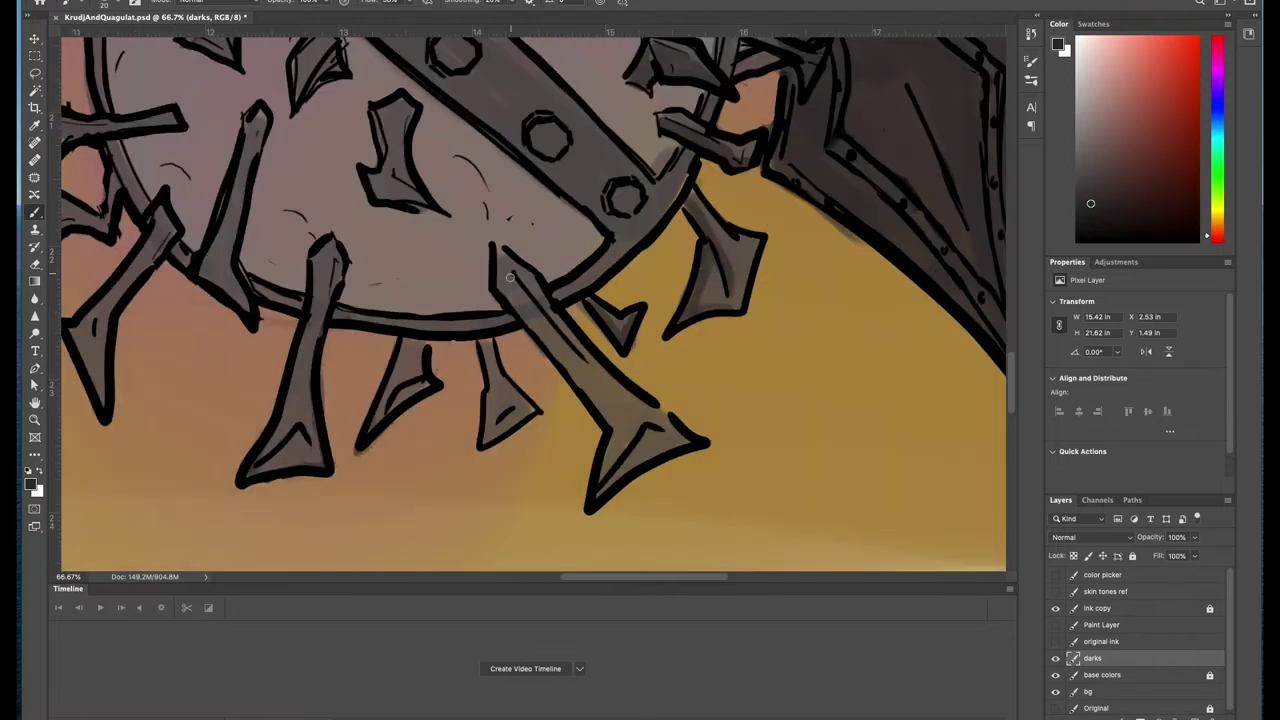
pyautogui.moveTo(500, 255)
pyautogui.mouseDown()
pyautogui.moveTo(648, 439)
pyautogui.moveTo(620, 439)
pyautogui.moveTo(505, 265)
pyautogui.mouseUp()
pyautogui.moveTo(500, 345); pyautogui.dragTo(490, 440)
pyautogui.moveTo(420, 345); pyautogui.dragTo(375, 425)
pyautogui.moveTo(320, 245); pyautogui.dragTo(325, 295)
pyautogui.moveTo(315, 300); pyautogui.dragTo(265, 460)
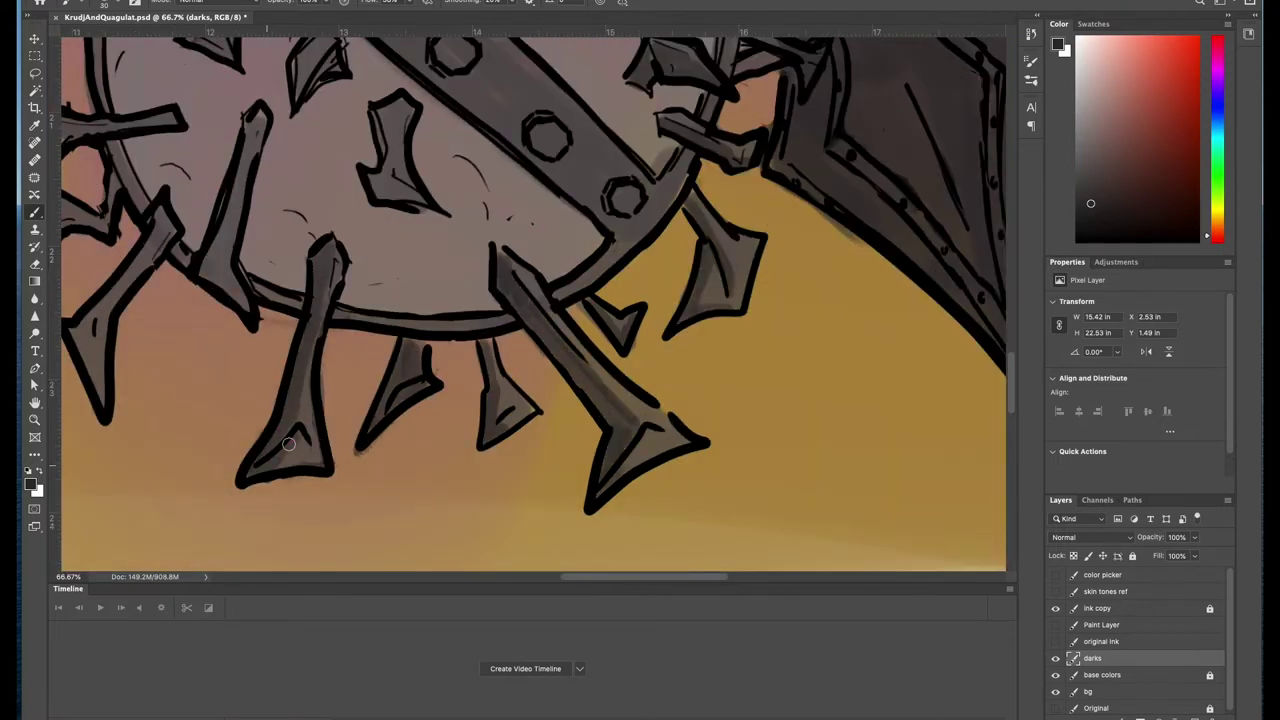
# Step: Shade the spikes around the disc's lower part on the side away from the blade
pyautogui.scroll(2, 605, 255)
pyautogui.hscroll(-8, 605, 255)
pyautogui.moveTo(670, 120); pyautogui.dragTo(685, 172)
pyautogui.moveTo(598, 85)
pyautogui.mouseDown()
pyautogui.moveTo(606, 132)
pyautogui.moveTo(615, 115)
pyautogui.mouseUp()
pyautogui.moveTo(540, 212); pyautogui.dragTo(408, 250)
pyautogui.moveTo(530, 325); pyautogui.dragTo(465, 475)
pyautogui.moveTo(415, 285)
pyautogui.mouseDown()
pyautogui.moveTo(478, 332)
pyautogui.moveTo(485, 296)
pyautogui.mouseUp()
# Step: Continue the dark grey shading up the spikes on the disc's outer side, away from the blade
pyautogui.scroll(4, 436, 298)
pyautogui.hscroll(-2, 436, 298)
pyautogui.scroll(4, 470, 300)
pyautogui.hscroll(-1, 470, 300)
pyautogui.moveTo(295, 318); pyautogui.dragTo(485, 395)
pyautogui.moveTo(240, 290)
pyautogui.mouseDown()
pyautogui.moveTo(185, 300)
pyautogui.moveTo(240, 315)
pyautogui.moveTo(285, 470)
pyautogui.mouseUp()
# Step: Shade the metal rods, hinges and bolts that fasten the spiked disc to the pink forearm
pyautogui.scroll(4, 235, 305)
pyautogui.moveTo(590, 455); pyautogui.dragTo(440, 300)
pyautogui.moveTo(655, 545); pyautogui.dragTo(605, 440)
pyautogui.moveTo(765, 430); pyautogui.dragTo(695, 360)
pyautogui.moveTo(348, 175)
pyautogui.mouseDown()
pyautogui.moveTo(378, 228)
pyautogui.moveTo(480, 300)
pyautogui.mouseUp()
pyautogui.moveTo(490, 62); pyautogui.dragTo(660, 135)
pyautogui.moveTo(690, 175); pyautogui.dragTo(715, 340)
pyautogui.moveTo(665, 110); pyautogui.dragTo(710, 160)
pyautogui.moveTo(690, 360); pyautogui.dragTo(595, 420)
pyautogui.moveTo(560, 465); pyautogui.dragTo(536, 535)
# Step: Deepen the shadows on the pink forearm's metal cuff between its bolts and along its riveted rim
pyautogui.scroll(-4, 536, 535)
pyautogui.hscroll(-1, 536, 535)
pyautogui.moveTo(800, 178); pyautogui.dragTo(715, 258)
pyautogui.moveTo(640, 330); pyautogui.dragTo(570, 470)
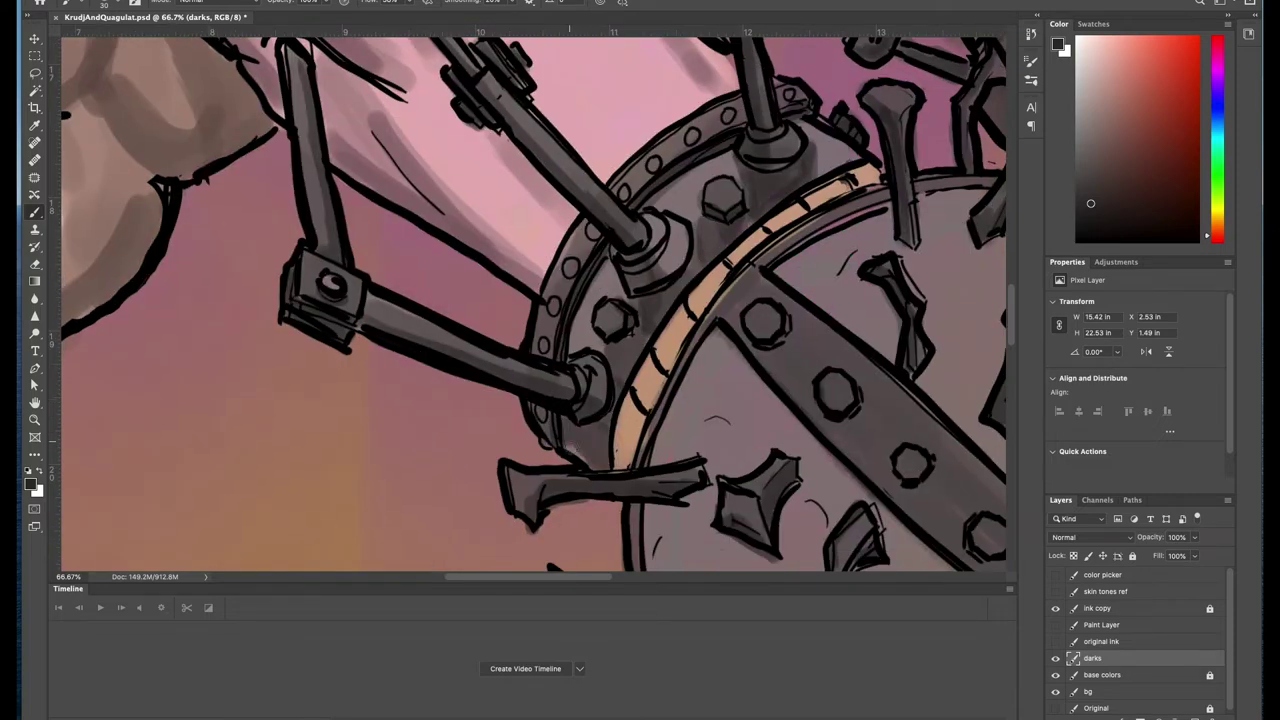
pyautogui.moveTo(730, 155); pyautogui.dragTo(650, 205)
pyautogui.moveTo(608, 260); pyautogui.dragTo(578, 322)
# Step: Darken the spiked disc's rim down the side away from the blade and around the bottom
pyautogui.scroll(-6, 843, 97)
pyautogui.hscroll(8, 843, 97)
pyautogui.moveTo(440, 115); pyautogui.dragTo(410, 480)
pyautogui.scroll(-3, 410, 480)
pyautogui.moveTo(430, 345)
pyautogui.mouseDown()
pyautogui.moveTo(548, 354)
pyautogui.moveTo(705, 280)
pyautogui.mouseUp()
pyautogui.moveTo(785, 182)
pyautogui.mouseDown()
pyautogui.moveTo(705, 290)
pyautogui.moveTo(725, 410)
pyautogui.mouseUp()
# Step: Darken the rest of the disc's rim up the blade side and across the top
pyautogui.scroll(5, 700, 290)
pyautogui.hscroll(1, 700, 290)
pyautogui.moveTo(726, 395); pyautogui.dragTo(765, 415)
pyautogui.moveTo(730, 325); pyautogui.dragTo(705, 220)
pyautogui.moveTo(690, 150); pyautogui.dragTo(627, 92)
pyautogui.scroll(4, 627, 92)
pyautogui.hscroll(-1, 627, 92)
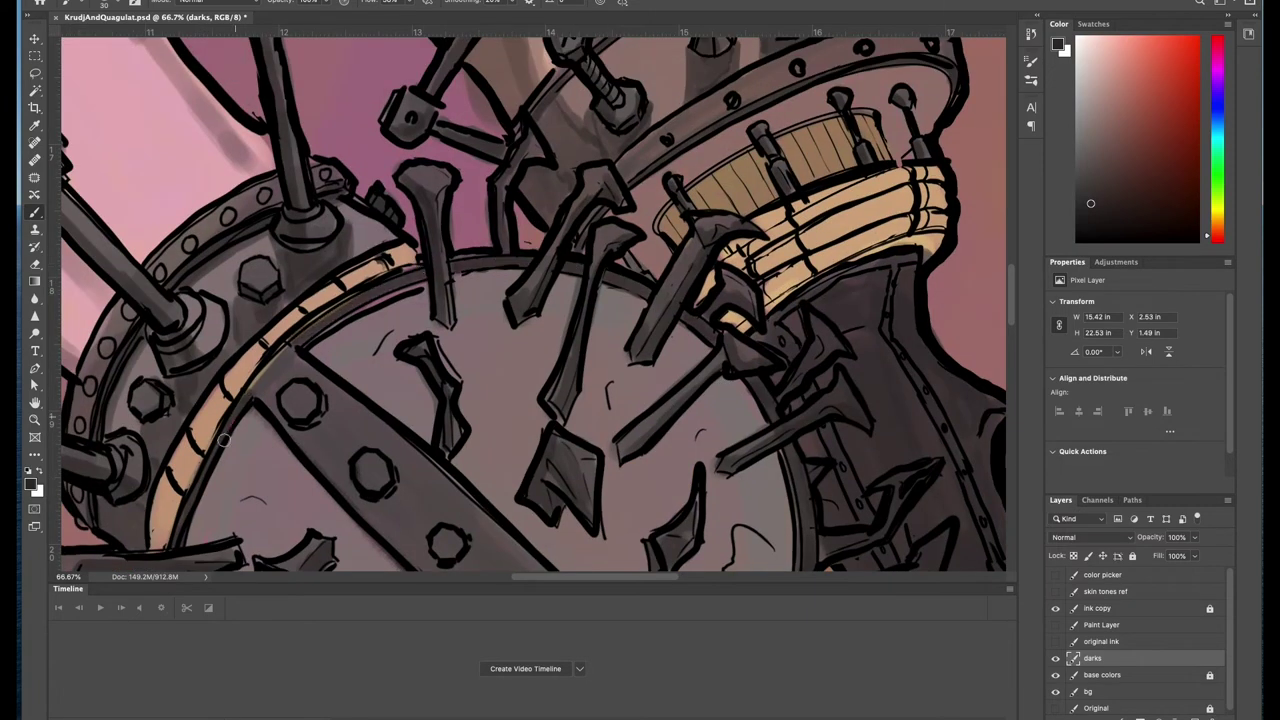
# Step: Paint shadows beside the bolts and along the lower edge of the disc's diagonal metal bar
pyautogui.scroll(-4, 278, 408)
pyautogui.hscroll(1, 278, 408)
pyautogui.moveTo(410, 352); pyautogui.dragTo(472, 420)
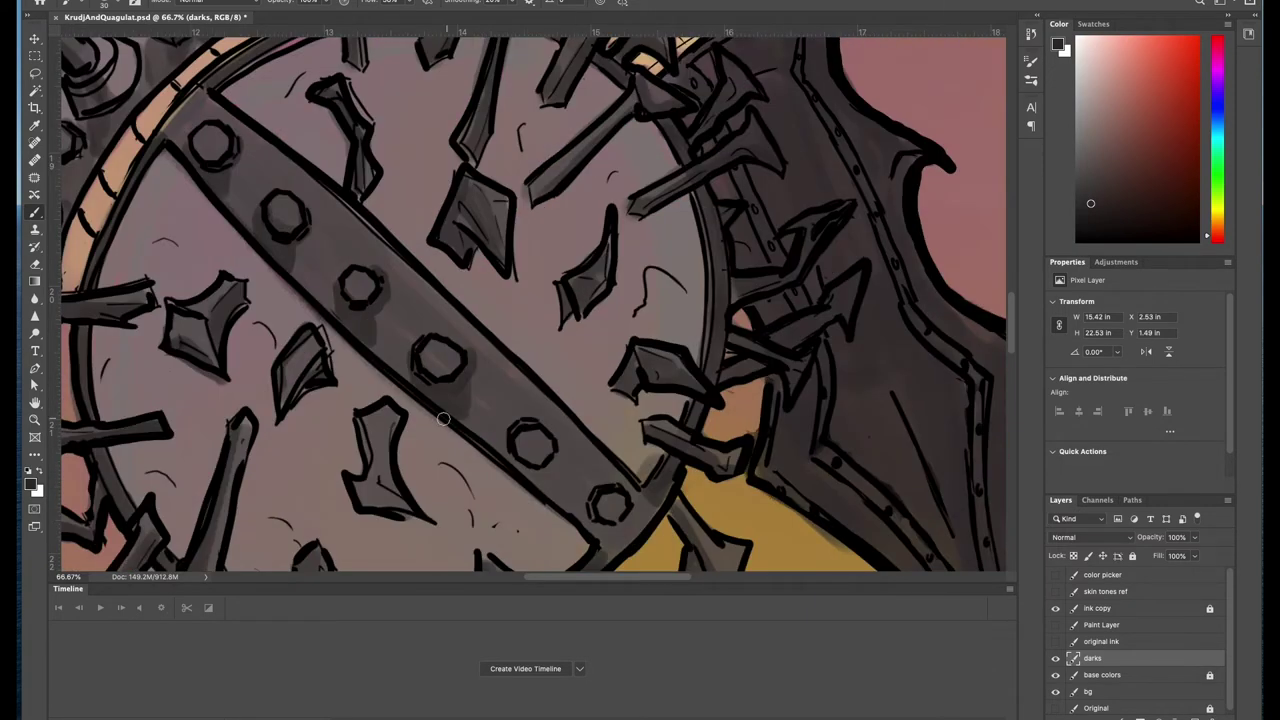
pyautogui.moveTo(220, 195); pyautogui.dragTo(600, 535)
pyautogui.moveTo(508, 441); pyautogui.dragTo(653, 494)
# Step: Fill the stitches around the ankle above the pink foot with dark gray and save the file
pyautogui.press('h')
pyautogui.moveTo(458, 273); pyautogui.dragTo(509, 302)
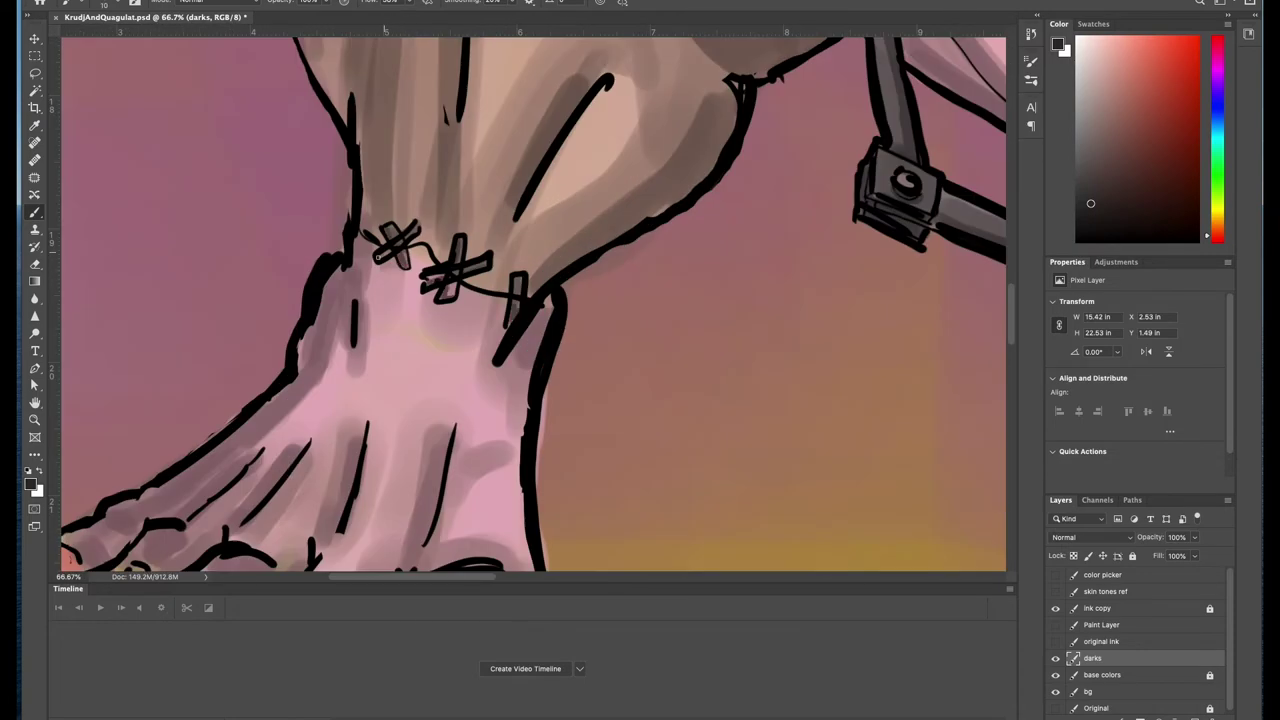
pyautogui.hotkey('ctrl', '0')
pyautogui.hotkey('ctrl', 's')
pyautogui.hotkey('ctrl', '+')
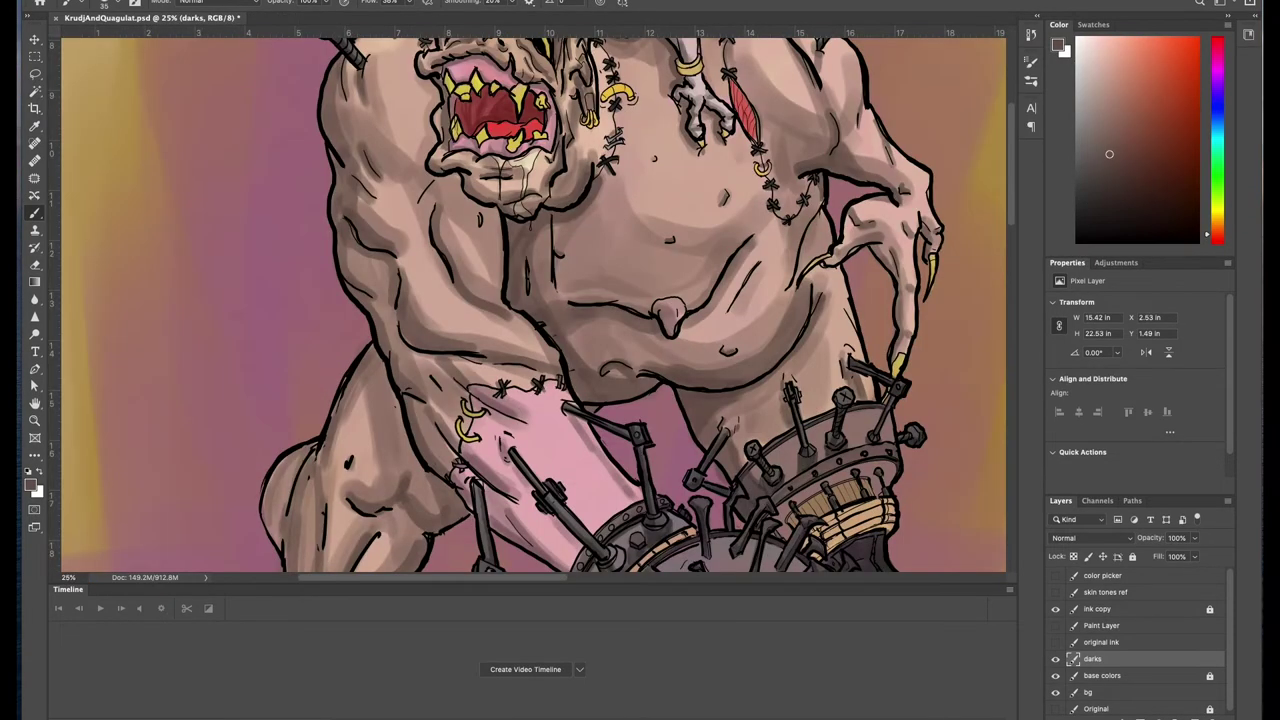
# Step: Shade the gold rings and the foot's yellow toenails with a dark gold
pyautogui.hotkey('ctrl', '+')
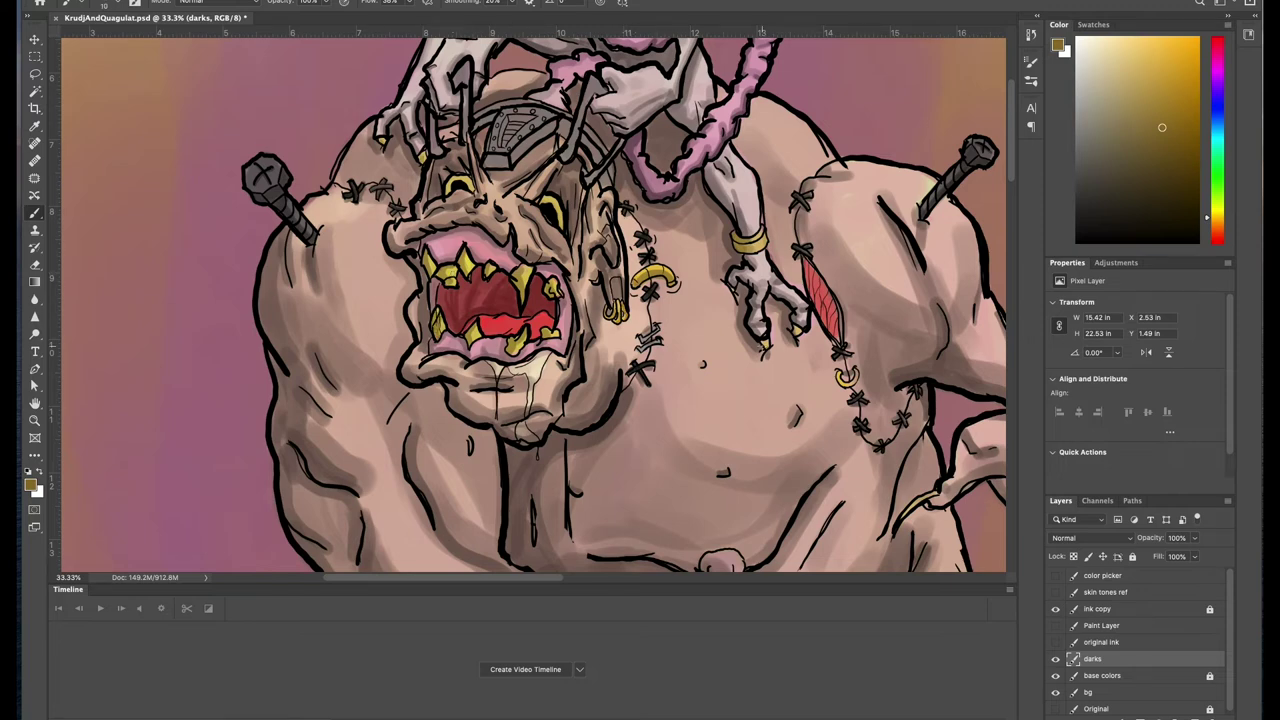
pyautogui.scroll(-10, 532, 305)
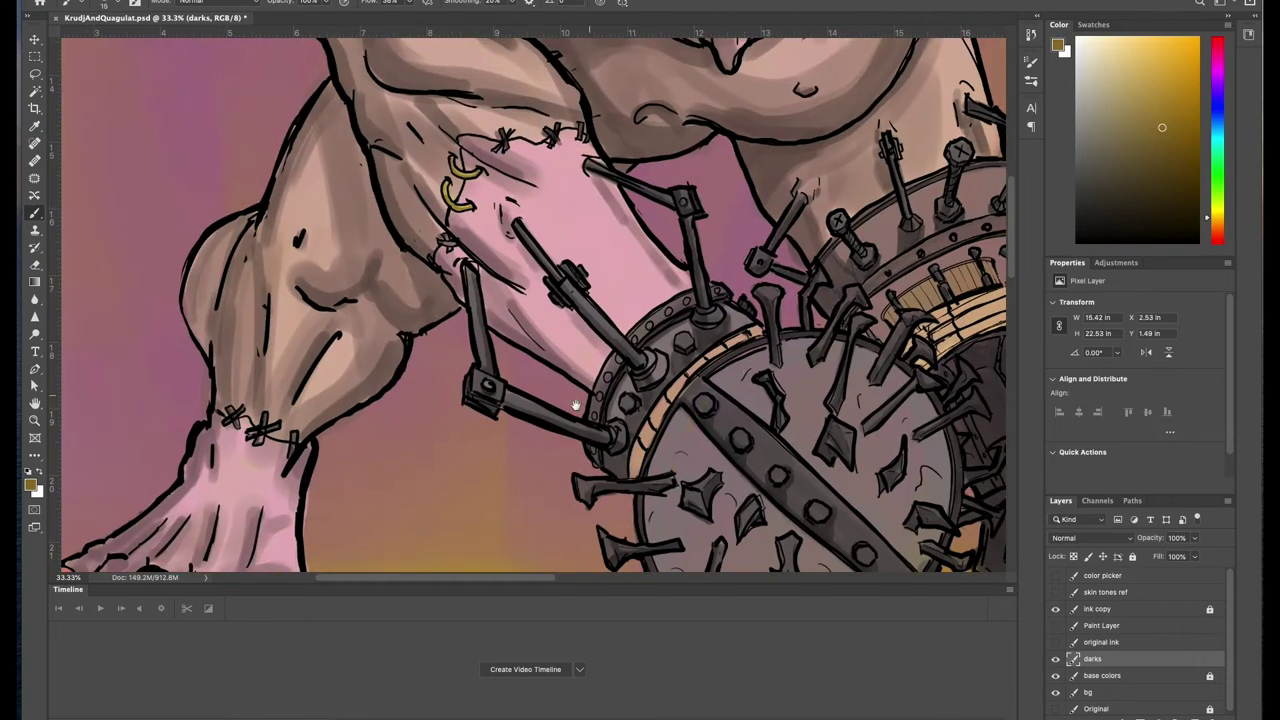
pyautogui.scroll(-5, 532, 305)
pyautogui.hscroll(-5, 532, 305)
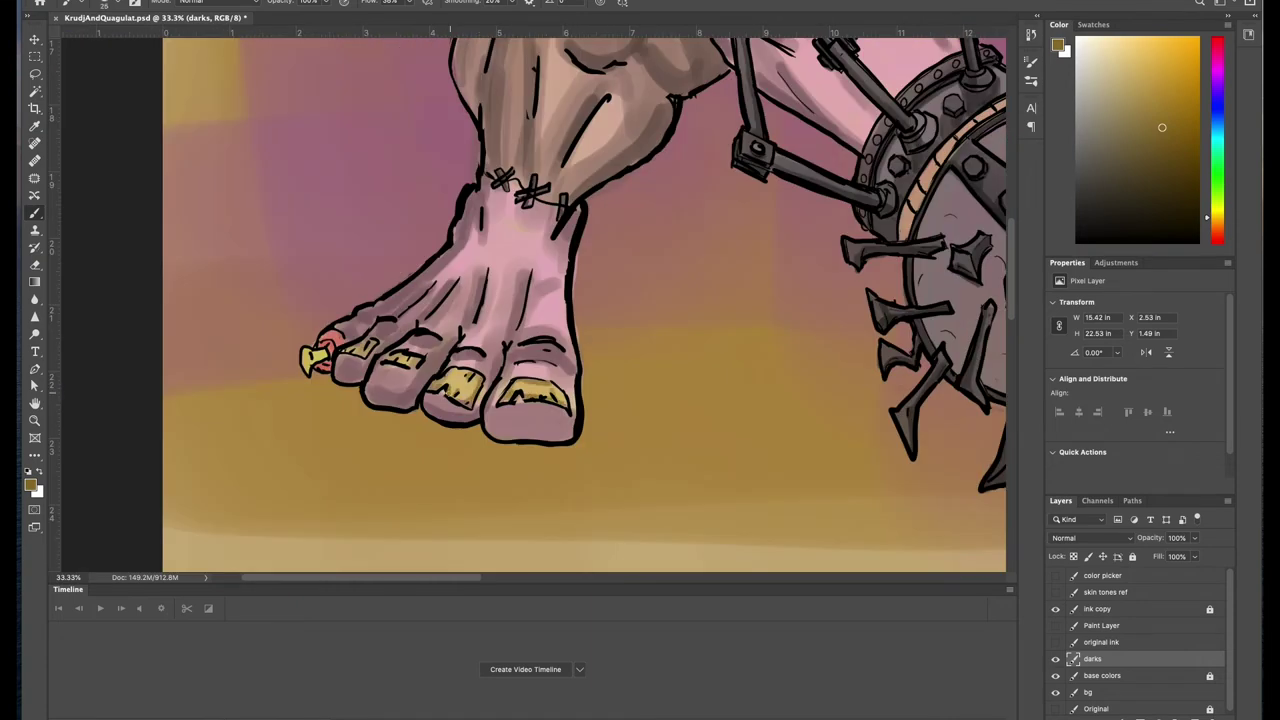
pyautogui.press('h')
pyautogui.moveTo(577, 498); pyautogui.dragTo(716, 354)
pyautogui.scroll(5, 532, 305)
pyautogui.hscroll(-5, 532, 305)
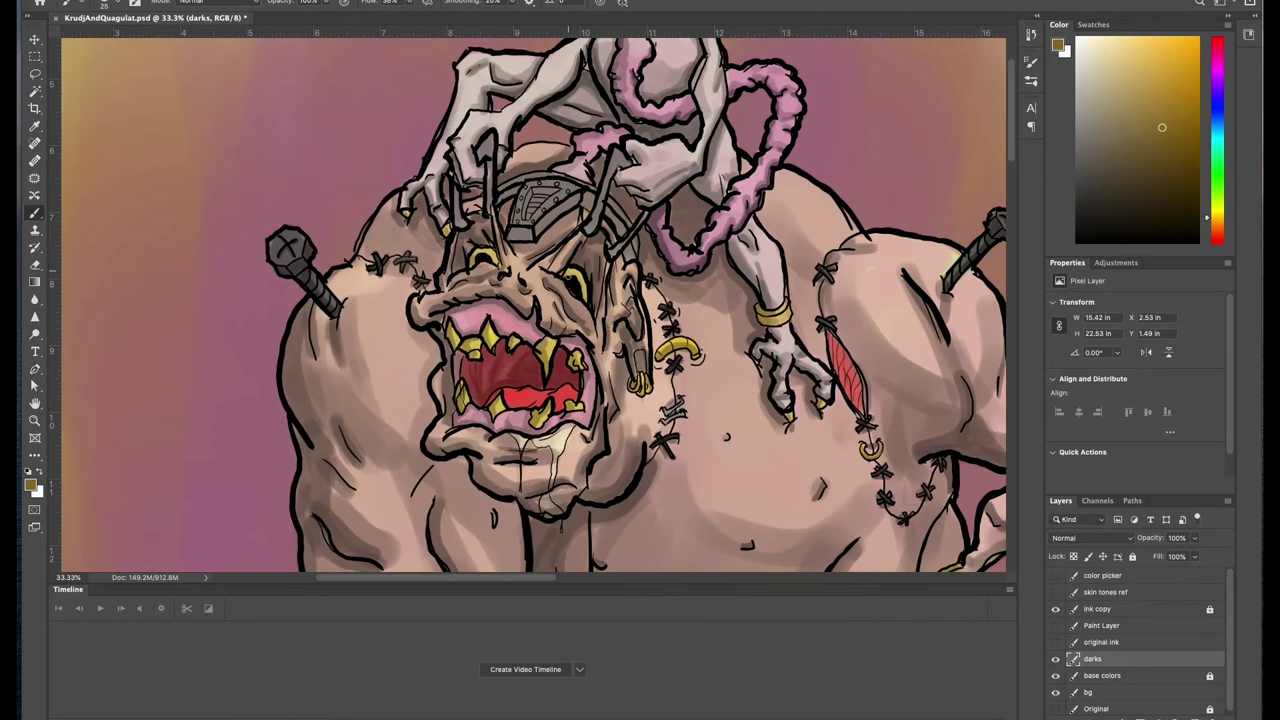
# Step: Sample a dark brown from the monster's head and deepen the shadows on its metal head plate and band
pyautogui.keyDown('alt'); pyautogui.click(515, 236); pyautogui.keyUp('alt')
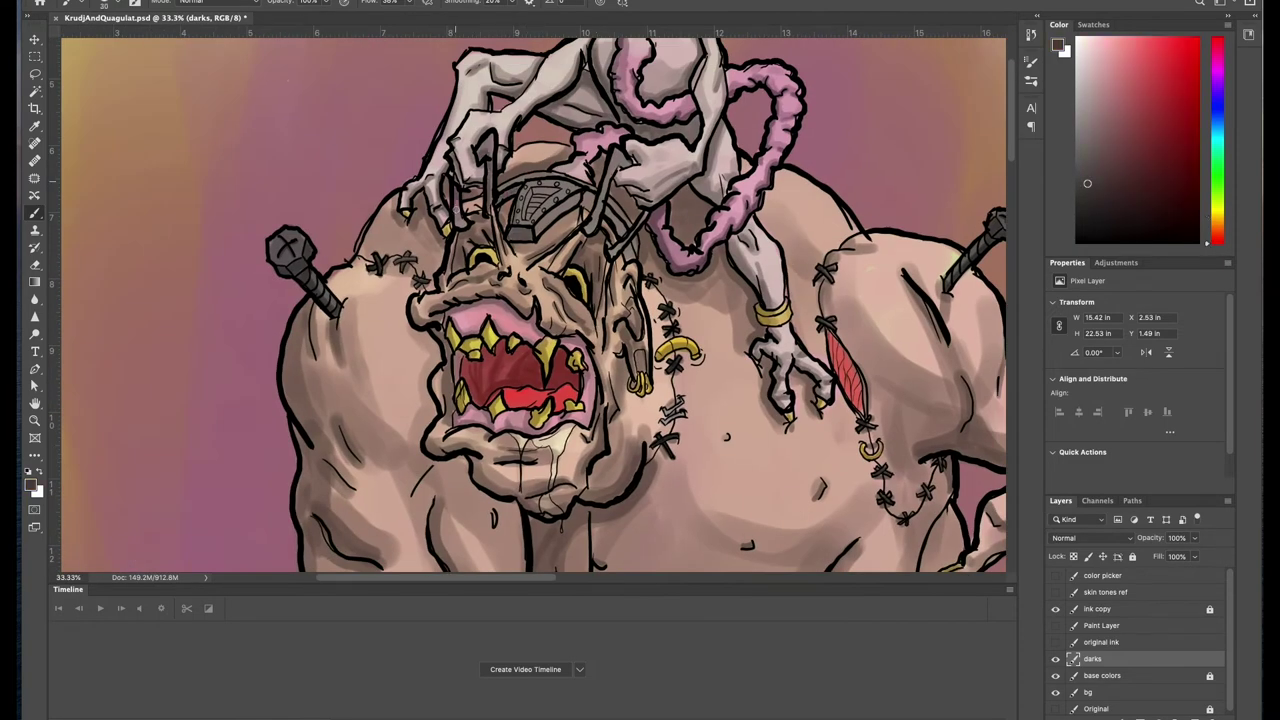
pyautogui.moveTo(613, 175)
pyautogui.mouseDown()
pyautogui.moveTo(637, 225)
pyautogui.moveTo(632, 258)
pyautogui.mouseUp()
pyautogui.moveTo(524, 214)
pyautogui.mouseDown()
pyautogui.moveTo(554, 190)
pyautogui.moveTo(574, 204)
pyautogui.mouseUp()
pyautogui.moveTo(500, 190)
pyautogui.mouseDown()
pyautogui.moveTo(536, 174)
pyautogui.moveTo(590, 196)
pyautogui.mouseUp()
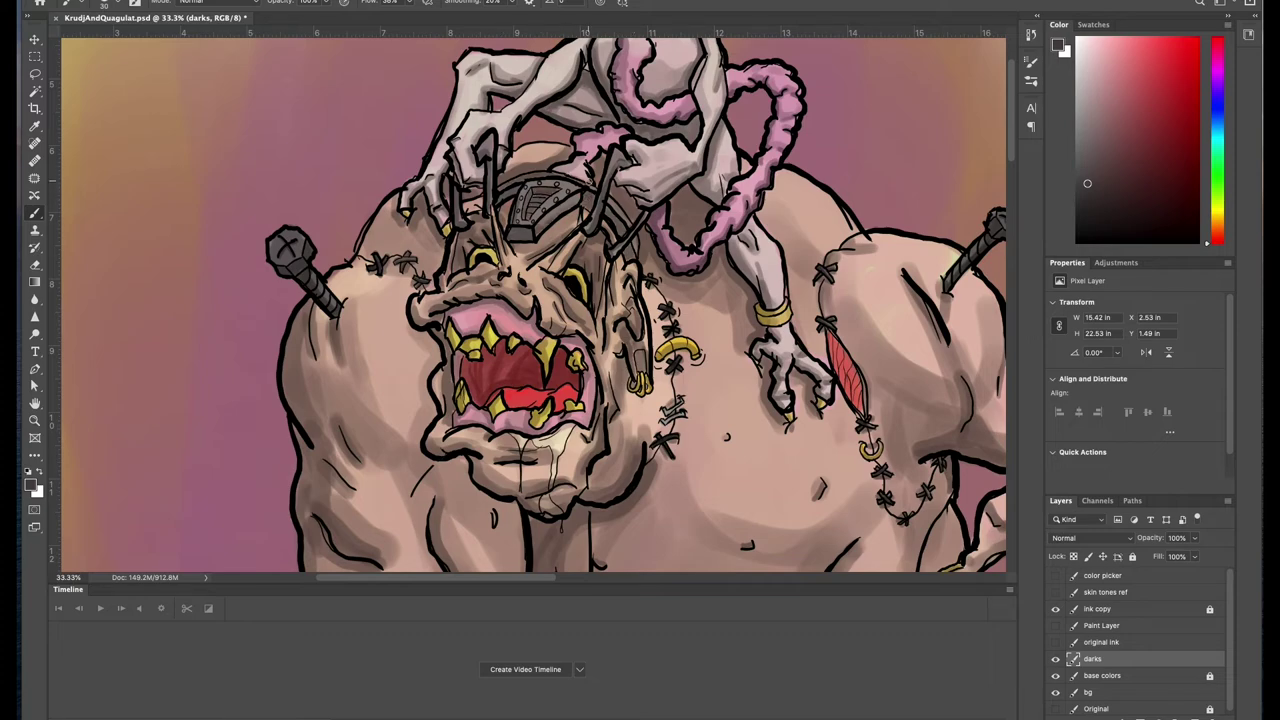
pyautogui.scroll(2, 528, 218)
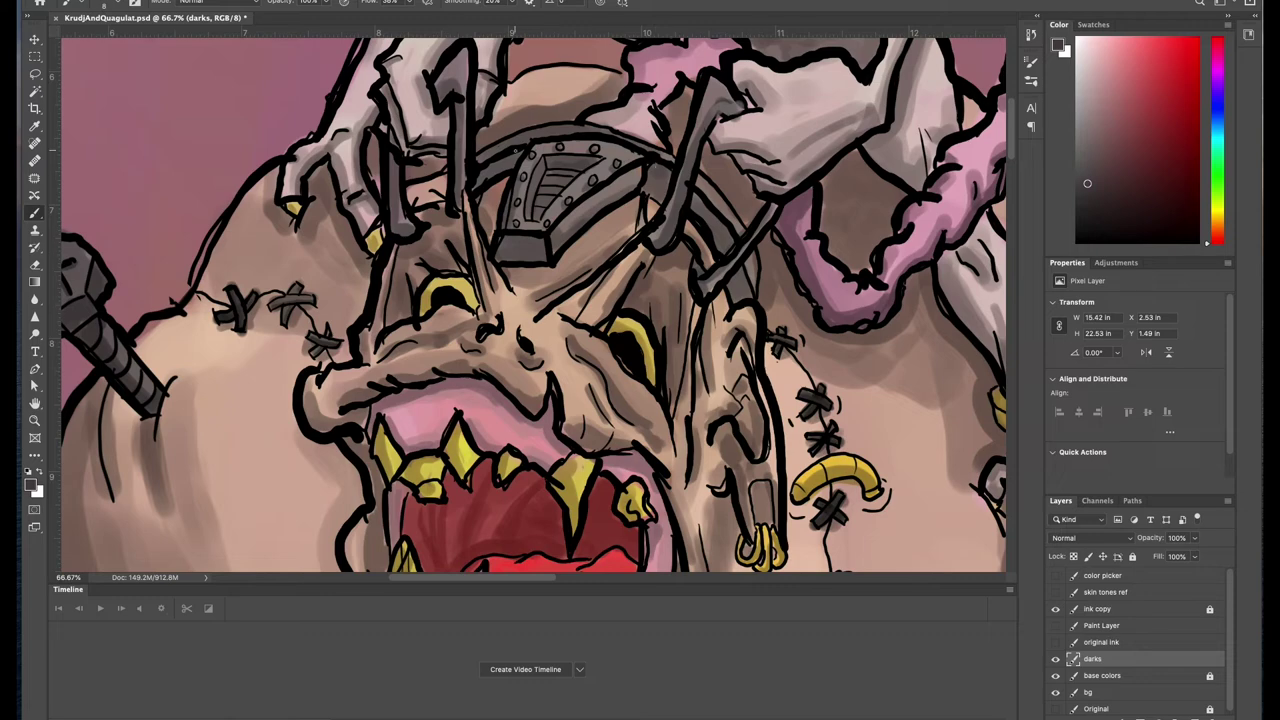
# Step: Sample a dark tone near the blade and paint shadows along the blade arm's riveted metal cuff
pyautogui.scroll(-5, 850, 372)
pyautogui.scroll(3, 843, 443)
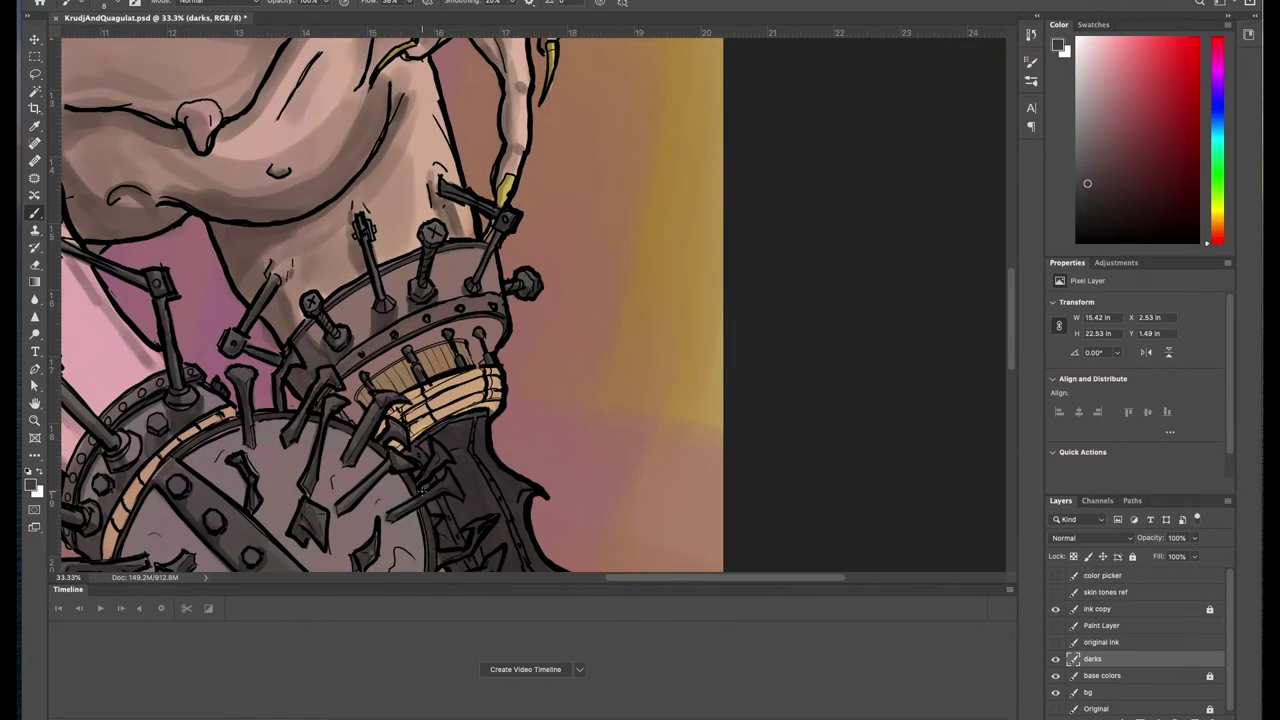
pyautogui.keyDown('alt'); pyautogui.click(422, 492); pyautogui.keyUp('alt')
pyautogui.moveTo(360, 376)
pyautogui.mouseDown()
pyautogui.moveTo(352, 420)
pyautogui.moveTo(420, 340)
pyautogui.moveTo(496, 322)
pyautogui.mouseUp()
pyautogui.moveTo(496, 322)
pyautogui.mouseDown()
pyautogui.moveTo(476, 360)
pyautogui.moveTo(456, 330)
pyautogui.moveTo(390, 362)
pyautogui.mouseUp()
pyautogui.scroll(-3, 396, 529)
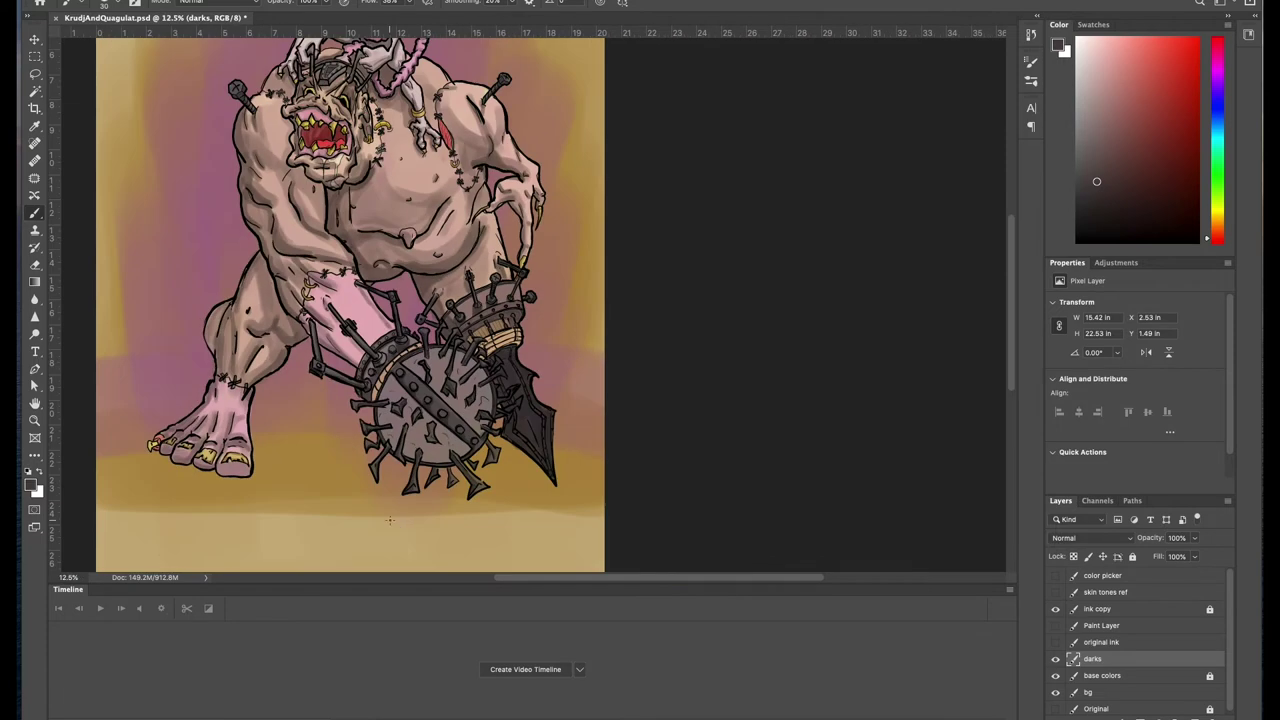
# Step: Deepen the blade arm's cuff with near-black beneath its riveted rim, around the small pins and toward the disc
pyautogui.scroll(4, 511, 281)
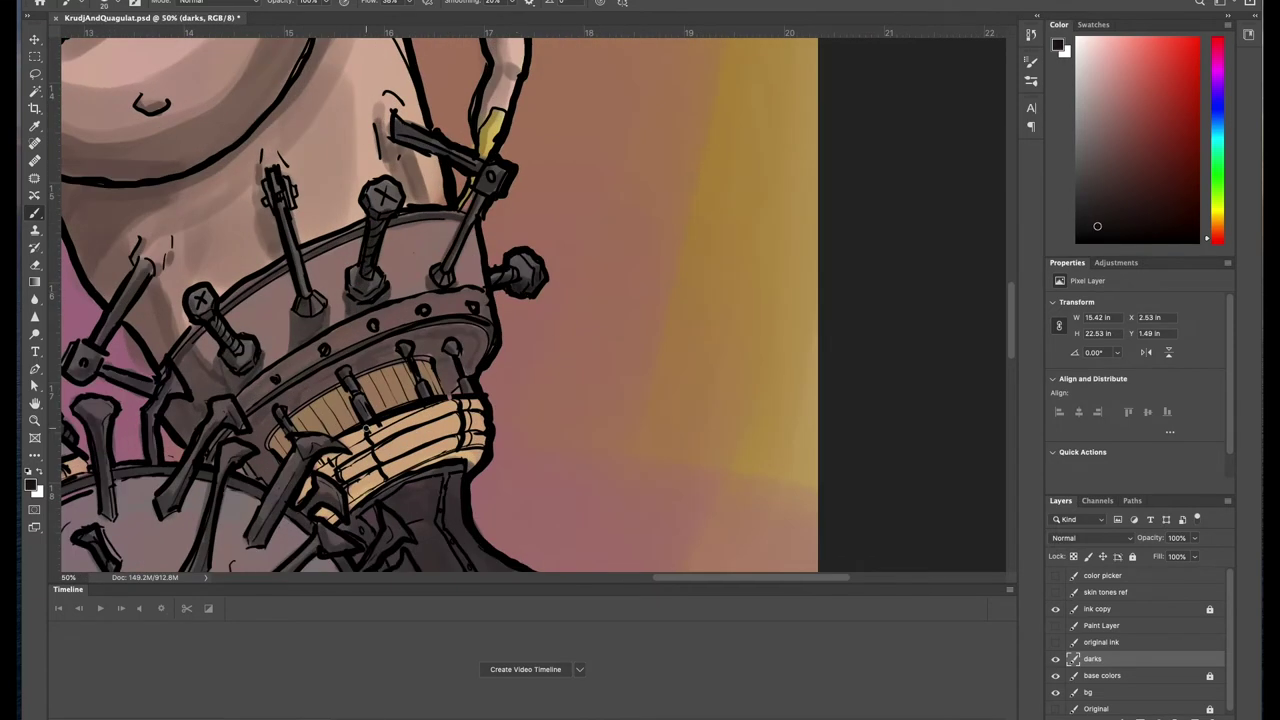
pyautogui.moveTo(449, 384)
pyautogui.mouseDown()
pyautogui.moveTo(334, 389)
pyautogui.moveTo(265, 466)
pyautogui.moveTo(261, 427)
pyautogui.moveTo(331, 369)
pyautogui.moveTo(300, 390)
pyautogui.mouseUp()
pyautogui.moveTo(420, 350); pyautogui.dragTo(445, 370)
pyautogui.moveTo(249, 445)
pyautogui.mouseDown()
pyautogui.moveTo(478, 340)
pyautogui.moveTo(430, 530)
pyautogui.moveTo(325, 320)
pyautogui.moveTo(380, 330)
pyautogui.moveTo(445, 255)
pyautogui.moveTo(622, 184)
pyautogui.mouseUp()
pyautogui.moveTo(420, 238); pyautogui.dragTo(630, 105)
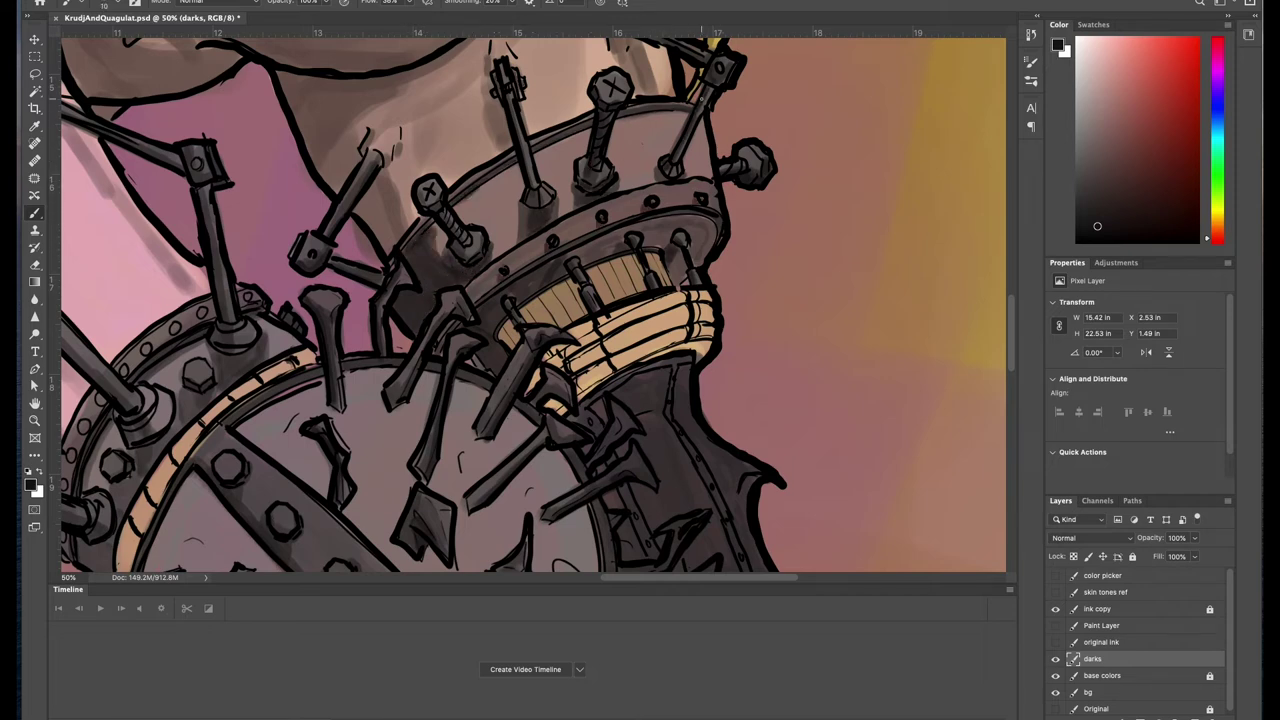
# Step: Add near-black shadows to the pink forearm's metal cuff and around the bases of its rods
pyautogui.moveTo(217, 303); pyautogui.dragTo(306, 323)
pyautogui.moveTo(156, 427)
pyautogui.mouseDown()
pyautogui.moveTo(120, 425)
pyautogui.moveTo(120, 232)
pyautogui.mouseUp()
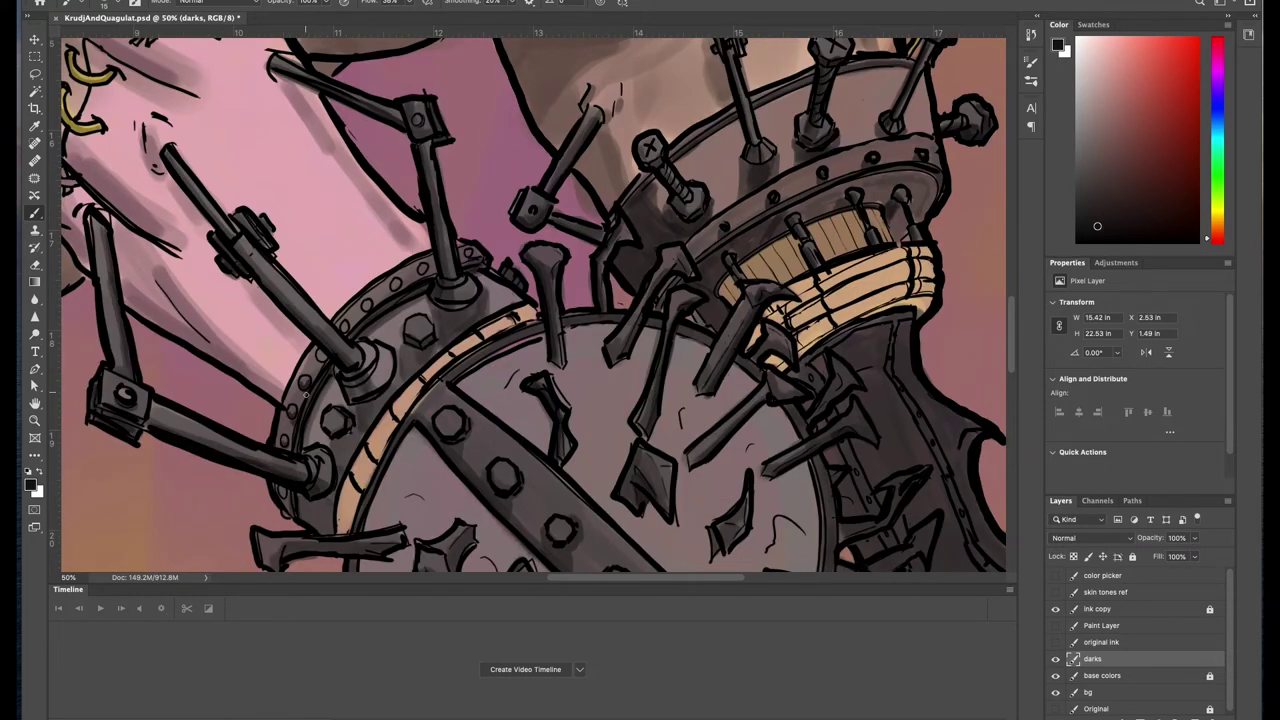
pyautogui.scroll(-2, 717, 446)
pyautogui.scroll(4, 720, 470)
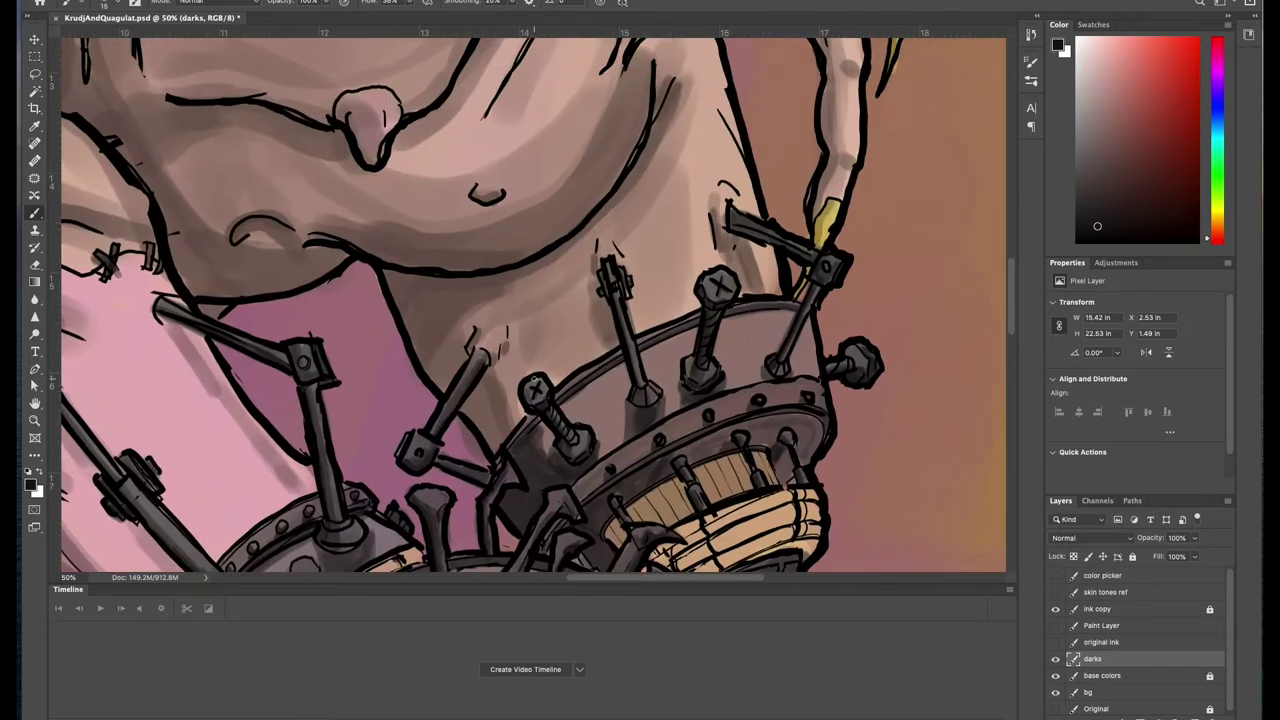
# Step: Paint mottled mauve-gray and dark shadows across the spiked disc's face, around its spikes and diagonal bar
pyautogui.scroll(-5, 520, 300)
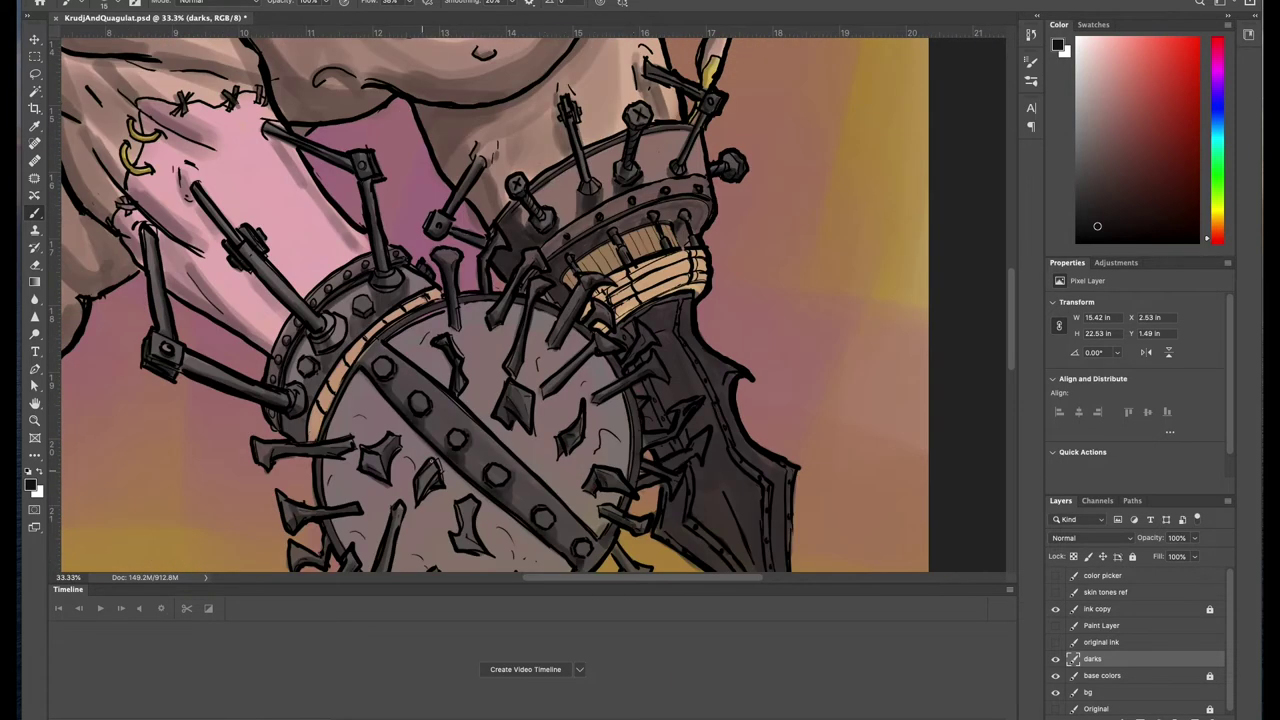
pyautogui.scroll(-2, 303, 521)
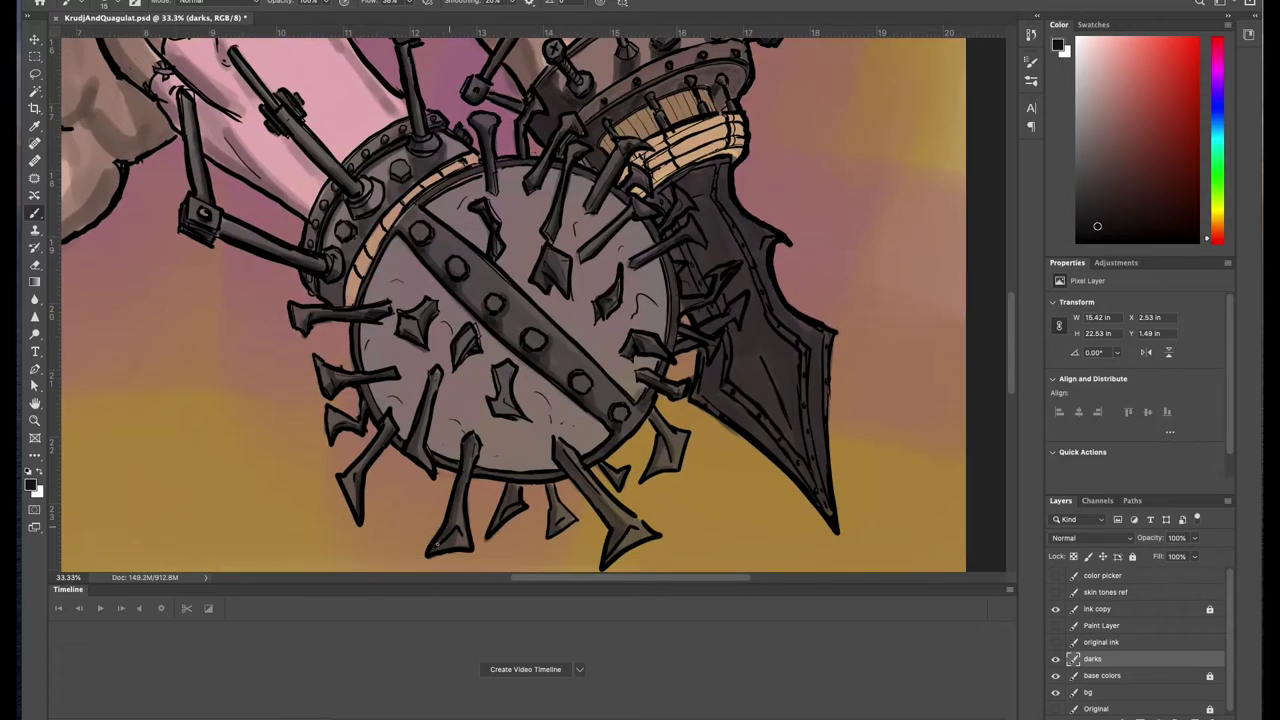
pyautogui.scroll(2, 630, 560)
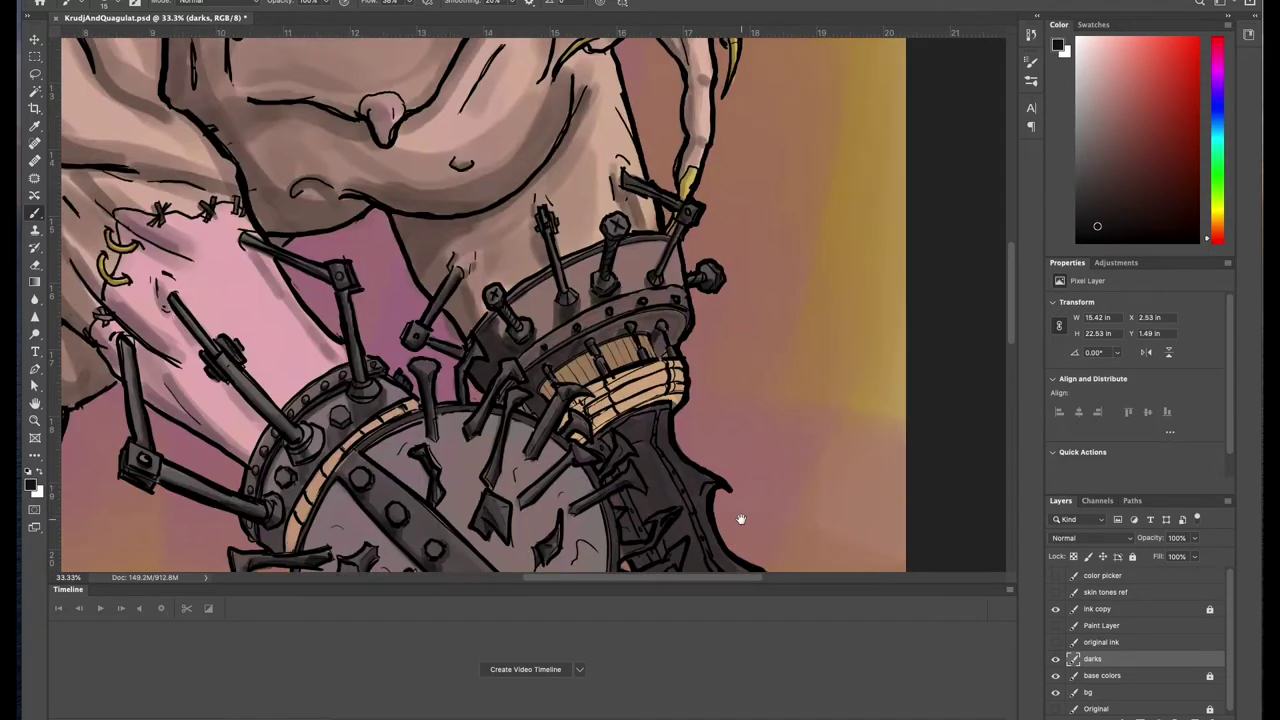
pyautogui.hscroll(-4, 600, 400)
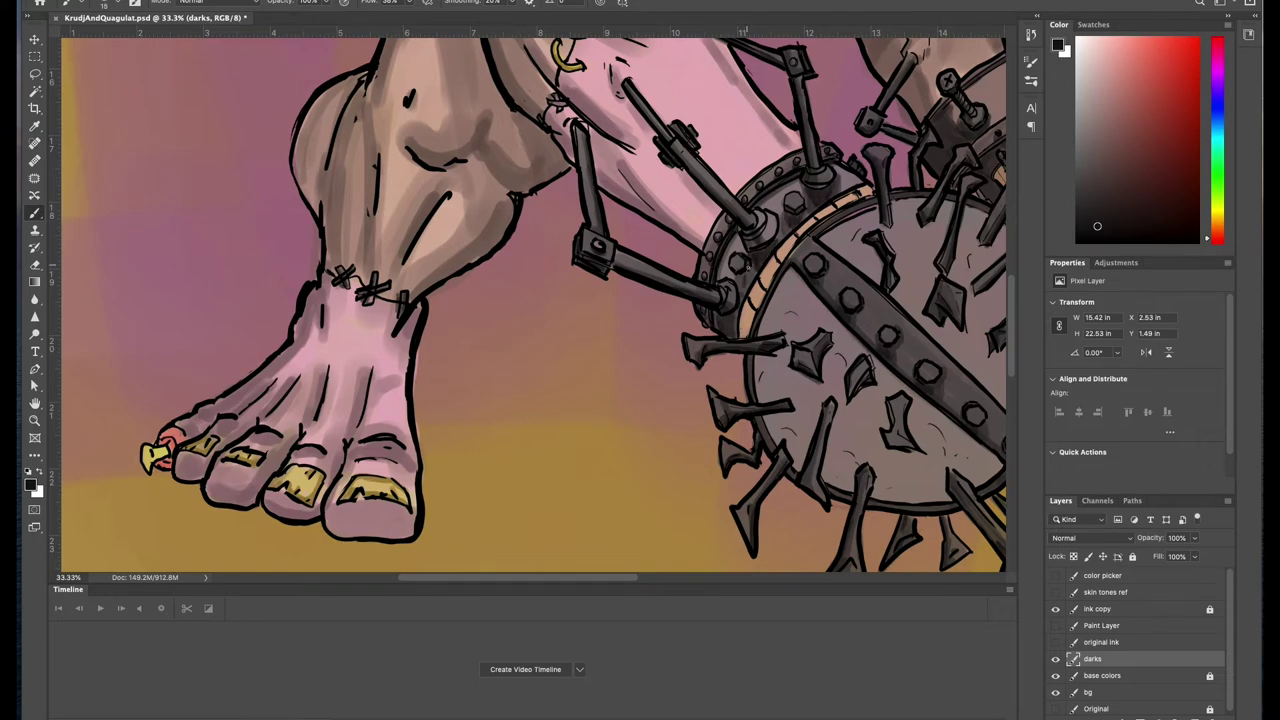
pyautogui.scroll(-5, 727, 320)
pyautogui.scroll(5, 537, 233)
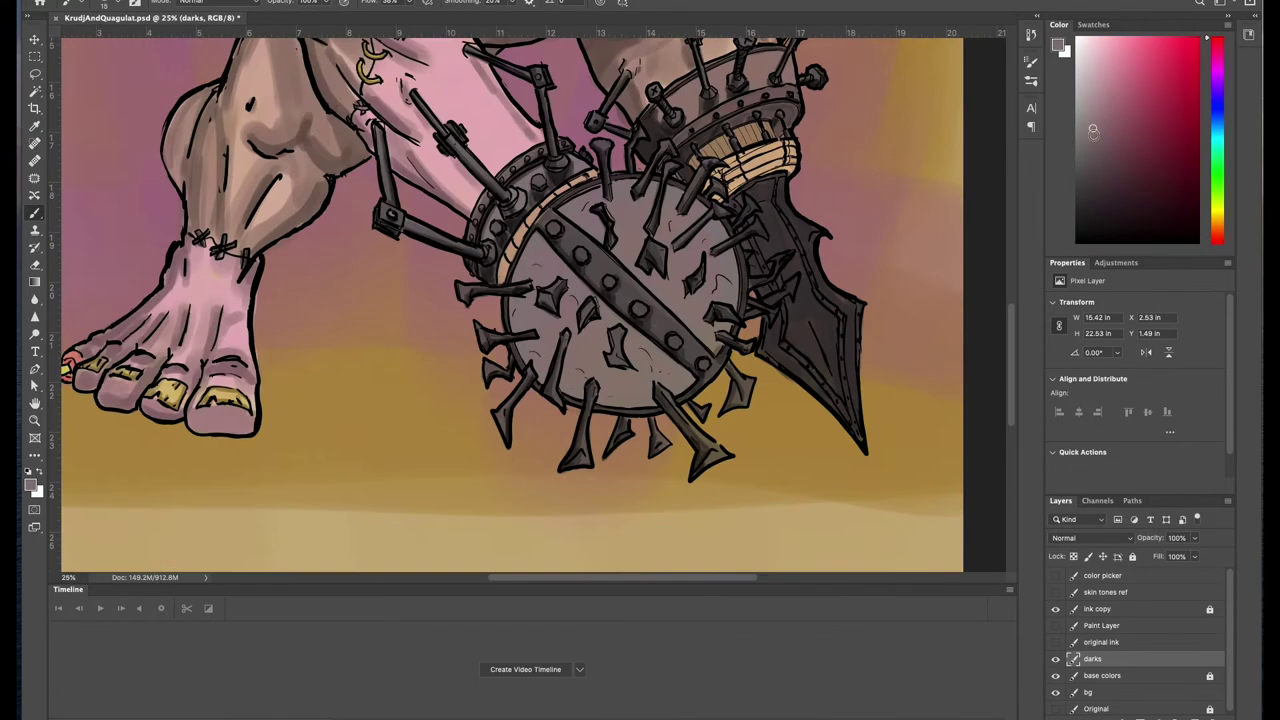
pyautogui.moveTo(536, 233)
pyautogui.mouseDown()
pyautogui.moveTo(683, 389)
pyautogui.moveTo(541, 381)
pyautogui.moveTo(670, 392)
pyautogui.mouseUp()
pyautogui.moveTo(522, 298); pyautogui.dragTo(530, 348)
pyautogui.moveTo(529, 258)
pyautogui.mouseDown()
pyautogui.moveTo(610, 344)
pyautogui.moveTo(641, 276)
pyautogui.moveTo(628, 200)
pyautogui.moveTo(700, 207)
pyautogui.moveTo(715, 340)
pyautogui.moveTo(600, 228)
pyautogui.moveTo(720, 285)
pyautogui.moveTo(641, 296)
pyautogui.moveTo(581, 372)
pyautogui.mouseUp()
pyautogui.moveTo(691, 281)
pyautogui.mouseDown()
pyautogui.moveTo(534, 267)
pyautogui.moveTo(549, 354)
pyautogui.moveTo(610, 396)
pyautogui.moveTo(671, 373)
pyautogui.moveTo(586, 423)
pyautogui.moveTo(678, 321)
pyautogui.moveTo(797, 245)
pyautogui.mouseUp()
pyautogui.keyDown('alt'); pyautogui.click(576, 350); pyautogui.keyUp('alt')
pyautogui.moveTo(535, 358)
pyautogui.mouseDown()
pyautogui.moveTo(630, 210)
pyautogui.moveTo(716, 272)
pyautogui.moveTo(700, 370)
pyautogui.moveTo(570, 307)
pyautogui.mouseUp()
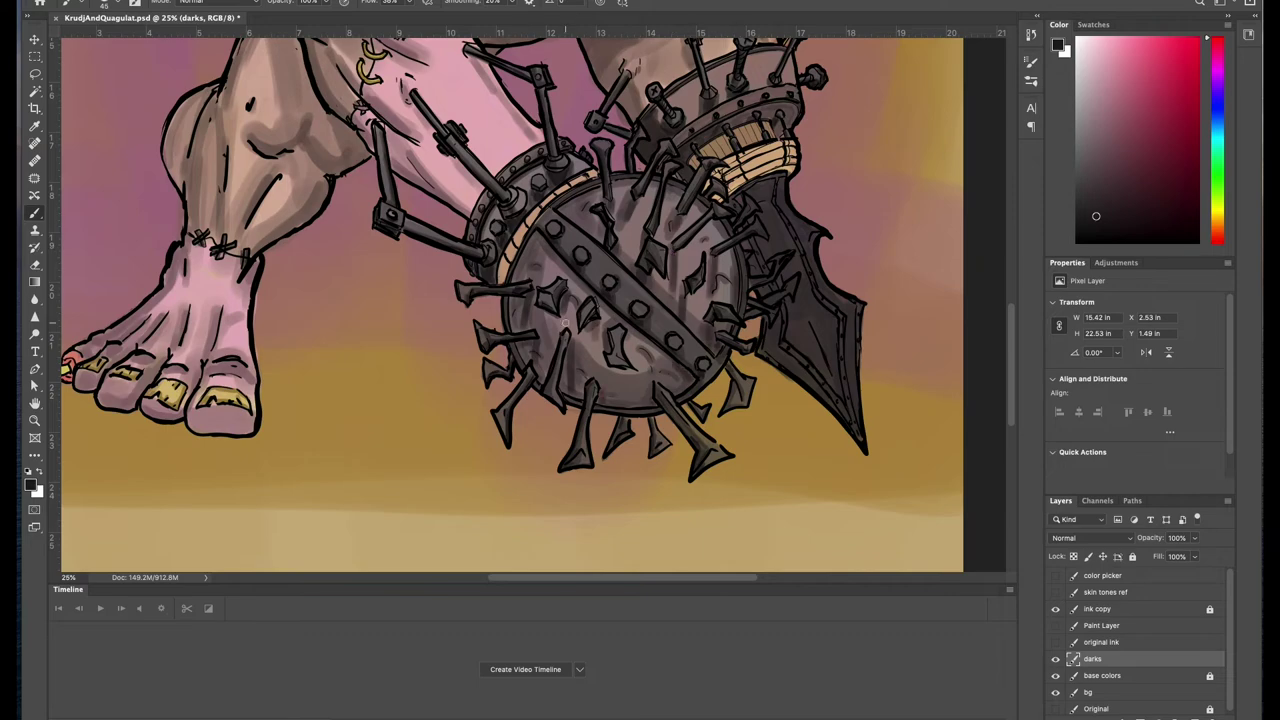
# Step: Sample a dark brown-gray and darken the surface of the blade arm's cuff between its bolts
pyautogui.scroll(-3, 584, 538)
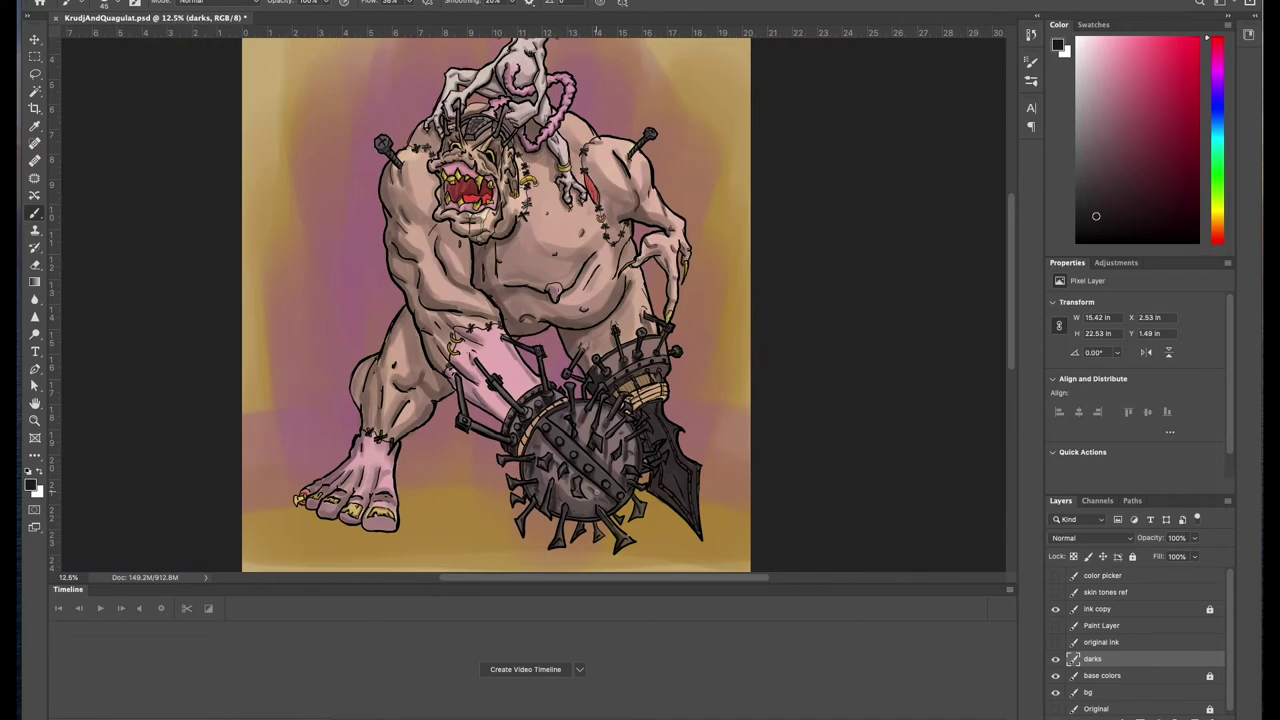
pyautogui.scroll(5, 670, 443)
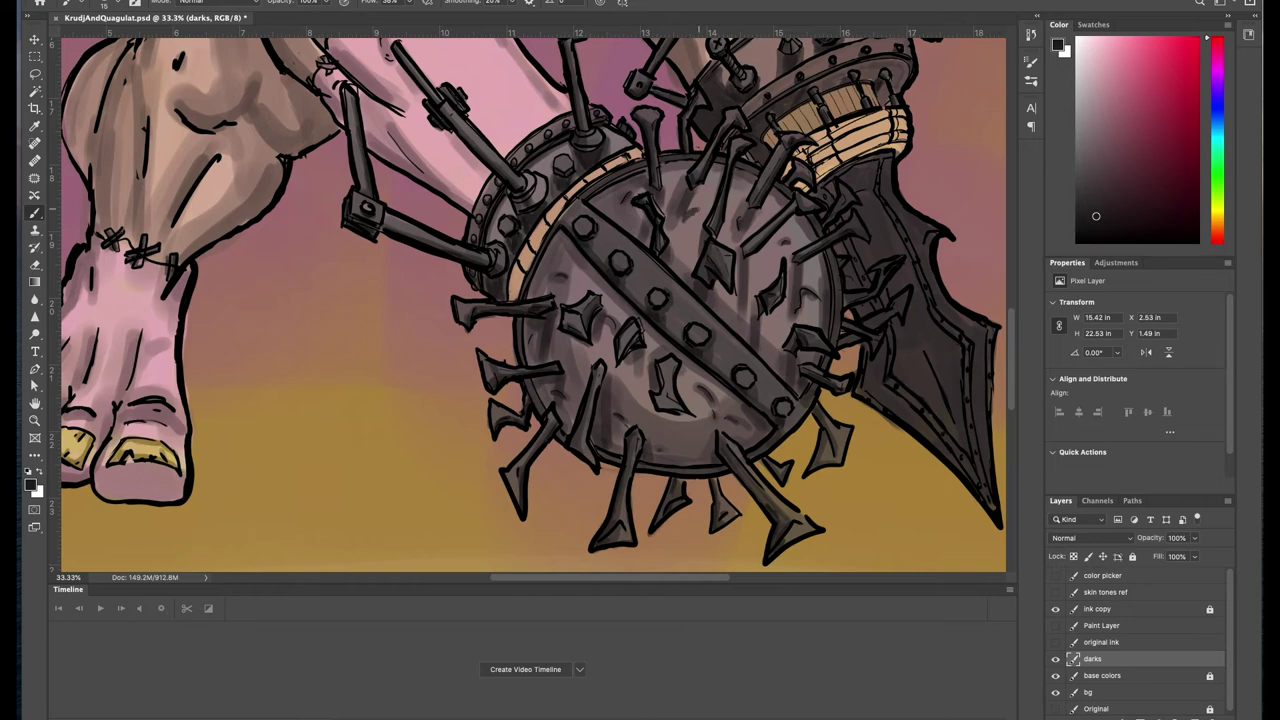
pyautogui.scroll(5, 717, 198)
pyautogui.keyDown('alt'); pyautogui.click(600, 388); pyautogui.keyUp('alt')
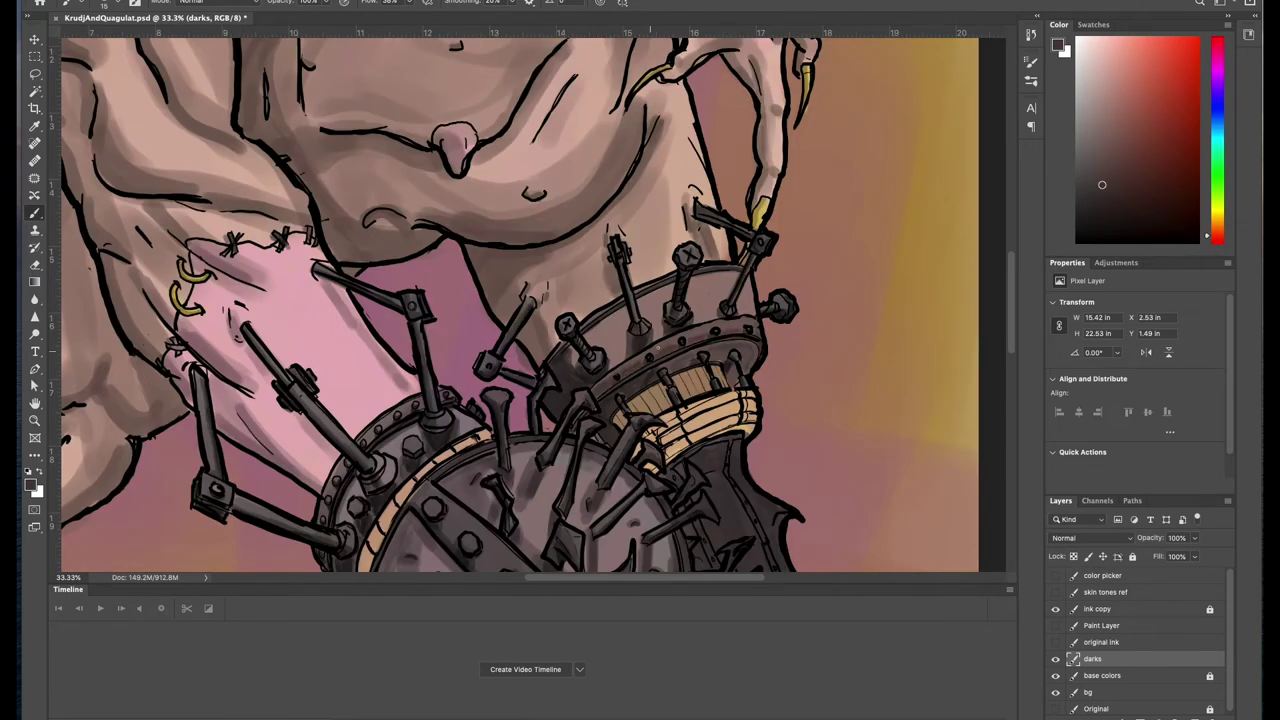
pyautogui.moveTo(620, 312)
pyautogui.mouseDown()
pyautogui.moveTo(598, 350)
pyautogui.moveTo(622, 318)
pyautogui.moveTo(610, 364)
pyautogui.moveTo(571, 352)
pyautogui.moveTo(620, 345)
pyautogui.moveTo(737, 289)
pyautogui.moveTo(650, 300)
pyautogui.mouseUp()
# Step: Sample a dark tone and darken the body of the blade down to its tip
pyautogui.press('h')
pyautogui.keyDown('alt'); pyautogui.click(454, 342); pyautogui.keyUp('alt')
pyautogui.moveTo(466, 340)
pyautogui.mouseDown()
pyautogui.moveTo(412, 360)
pyautogui.moveTo(465, 516)
pyautogui.moveTo(455, 540)
pyautogui.mouseUp()
pyautogui.moveTo(455, 540)
pyautogui.mouseDown()
pyautogui.moveTo(415, 340)
pyautogui.moveTo(470, 380)
pyautogui.moveTo(444, 200)
pyautogui.moveTo(490, 320)
pyautogui.moveTo(440, 165)
pyautogui.moveTo(517, 219)
pyautogui.moveTo(560, 330)
pyautogui.moveTo(600, 560)
pyautogui.mouseUp()
# Step: Sample a yellow and paint the studded trim along the blade's edges with it
pyautogui.keyDown('alt'); pyautogui.click(228, 80); pyautogui.keyUp('alt')
pyautogui.moveTo(300, 500); pyautogui.dragTo(280, 150)
pyautogui.moveTo(434, 246)
pyautogui.mouseDown()
pyautogui.moveTo(404, 250)
pyautogui.moveTo(368, 287)
pyautogui.moveTo(410, 378)
pyautogui.moveTo(496, 425)
pyautogui.moveTo(520, 558)
pyautogui.moveTo(498, 458)
pyautogui.mouseUp()
pyautogui.moveTo(512, 445); pyautogui.dragTo(453, 360)
pyautogui.moveTo(406, 314); pyautogui.dragTo(516, 446)
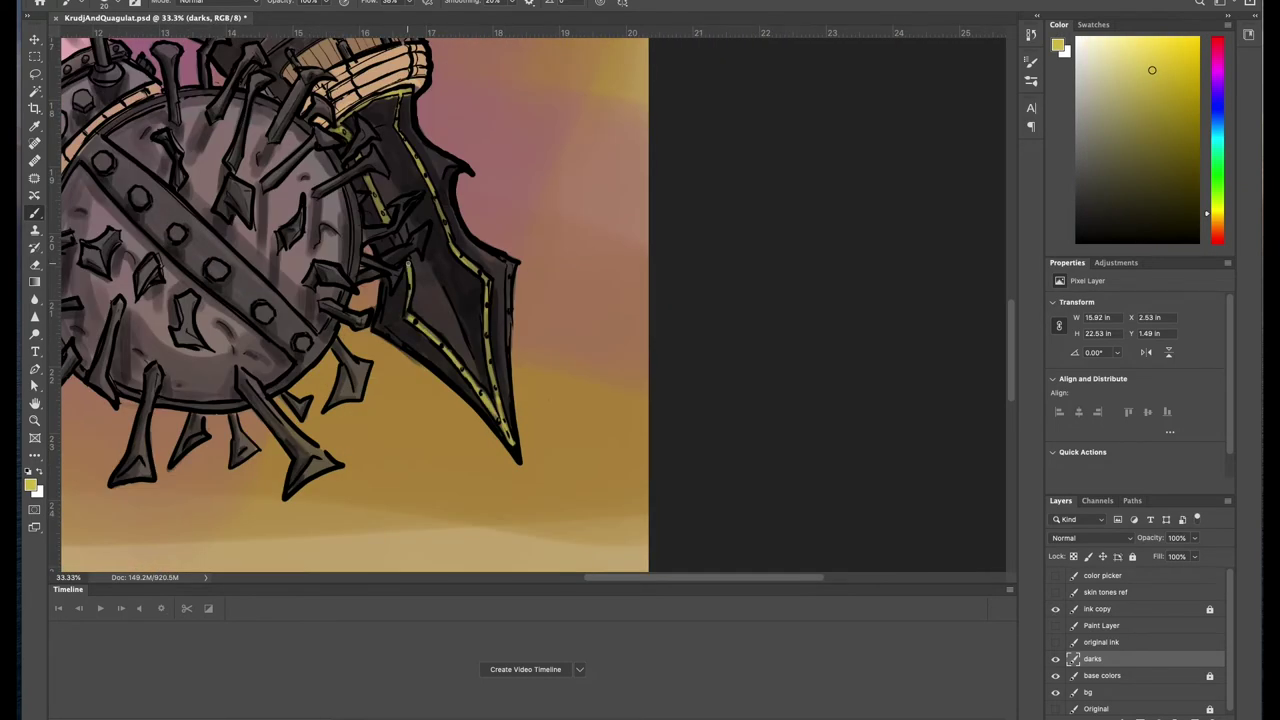
pyautogui.moveTo(508, 263); pyautogui.dragTo(509, 350)
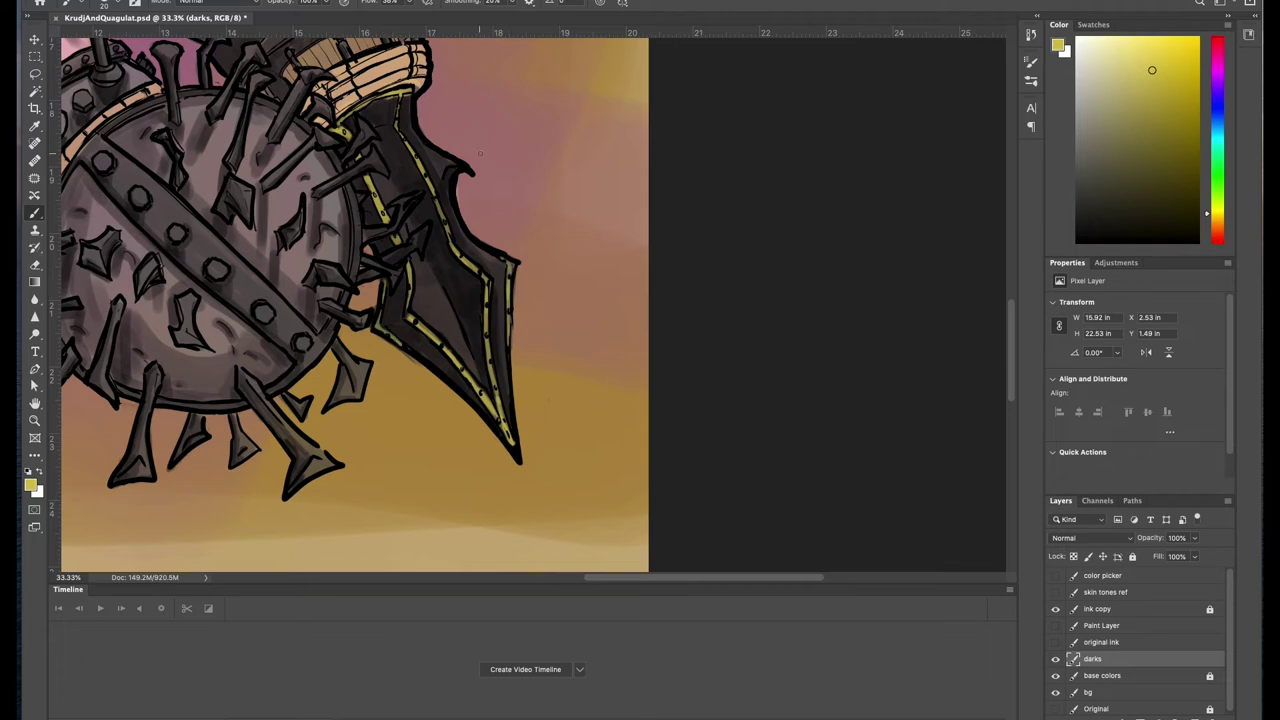
# Step: Shade the blade's yellow trim with darker gold and olive tones
pyautogui.hotkey('ctrl', '0')
pyautogui.scroll(2, 519, 411)
pyautogui.keyDown('alt'); pyautogui.click(540, 430); pyautogui.keyUp('alt')
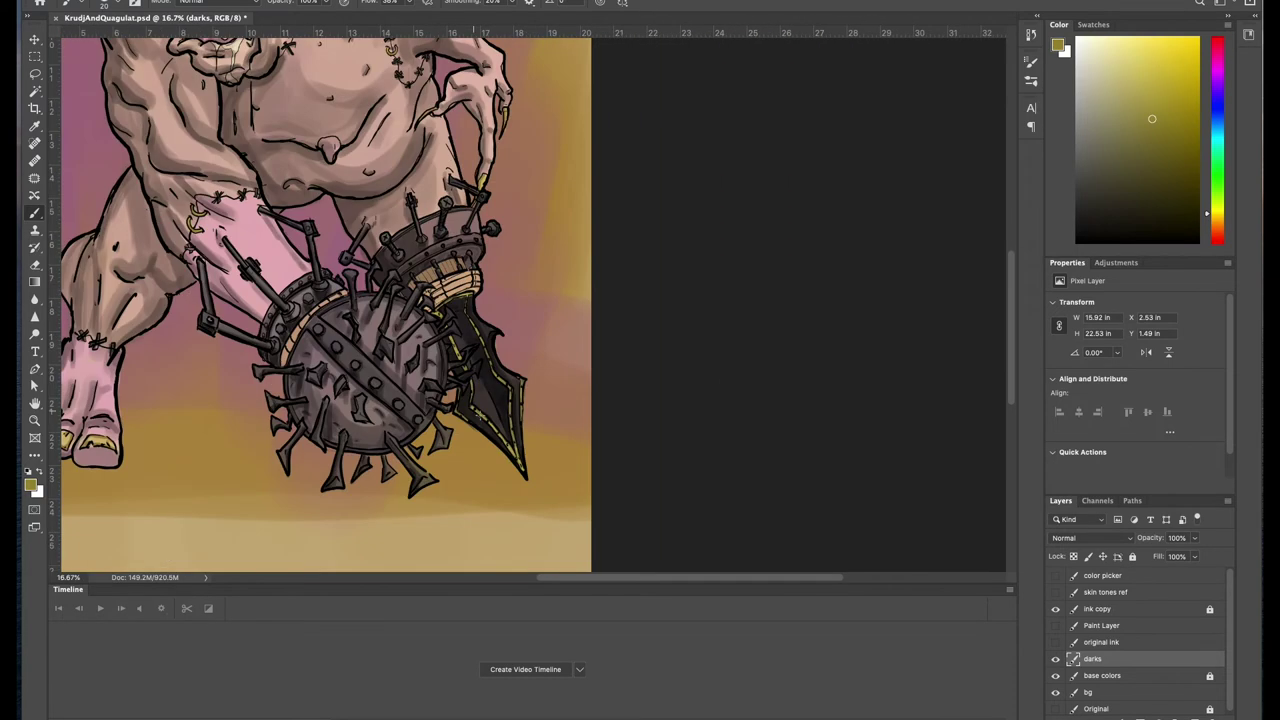
pyautogui.keyDown('alt'); pyautogui.click(505, 440); pyautogui.keyUp('alt')
pyautogui.hotkey('ctrl', '0')
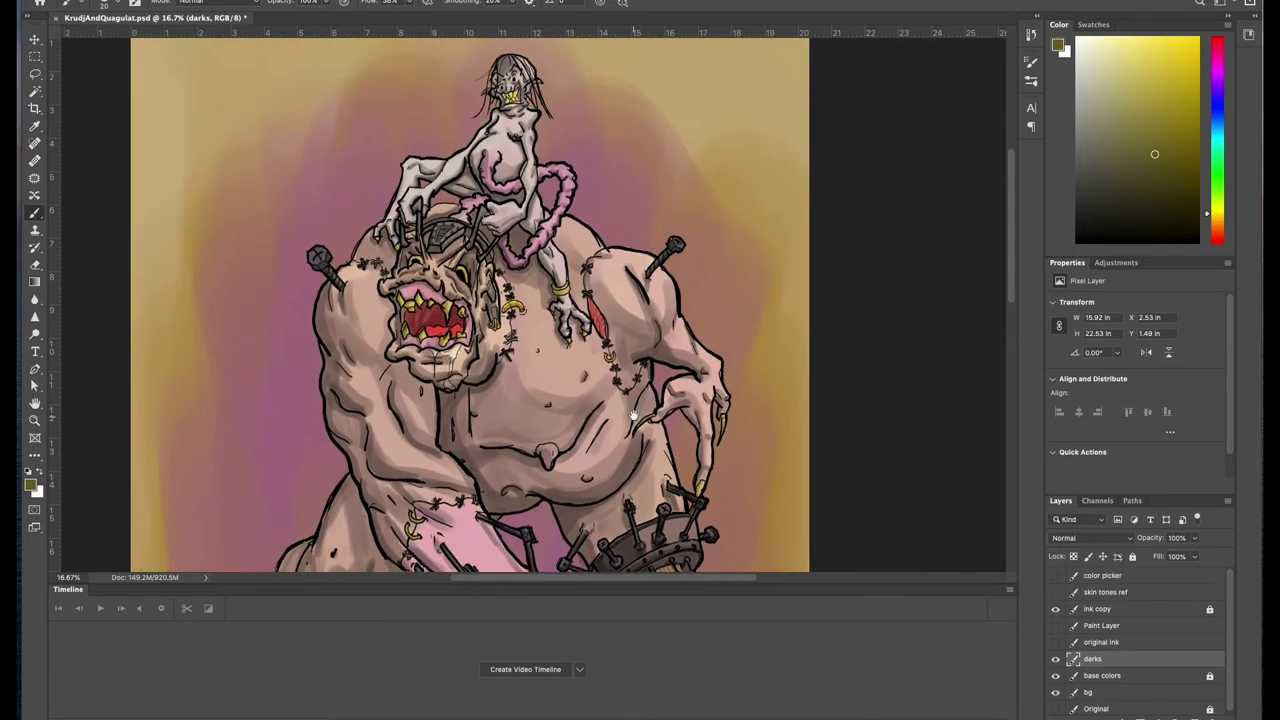
# Step: Sample a dark brown and deepen the body shadows under the belly and along the large arm and back leg
pyautogui.scroll(2, 400, 300)
pyautogui.keyDown('alt'); pyautogui.click(330, 250); pyautogui.keyUp('alt')
pyautogui.press('[')
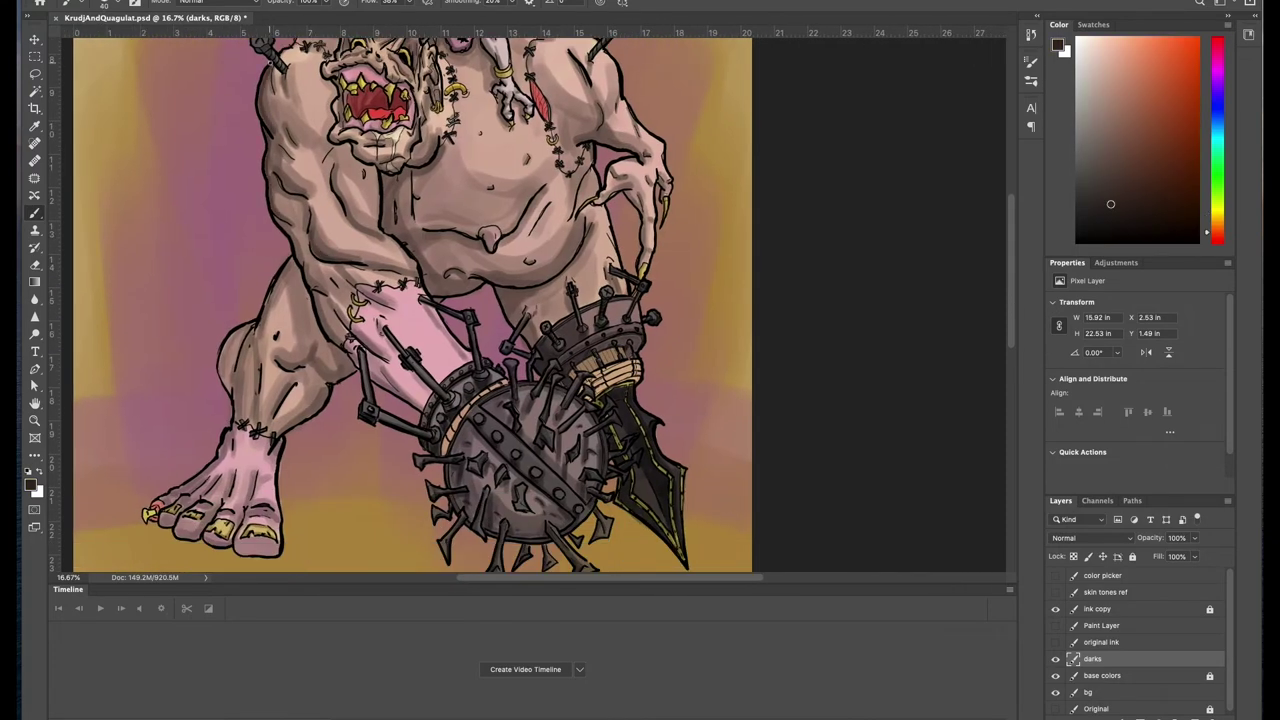
pyautogui.moveTo(436, 283)
pyautogui.mouseDown()
pyautogui.moveTo(459, 290)
pyautogui.moveTo(580, 245)
pyautogui.mouseUp()
pyautogui.moveTo(360, 288)
pyautogui.mouseDown()
pyautogui.moveTo(240, 350)
pyautogui.moveTo(340, 376)
pyautogui.moveTo(300, 360)
pyautogui.moveTo(287, 271)
pyautogui.moveTo(310, 330)
pyautogui.moveTo(280, 300)
pyautogui.moveTo(230, 400)
pyautogui.mouseUp()
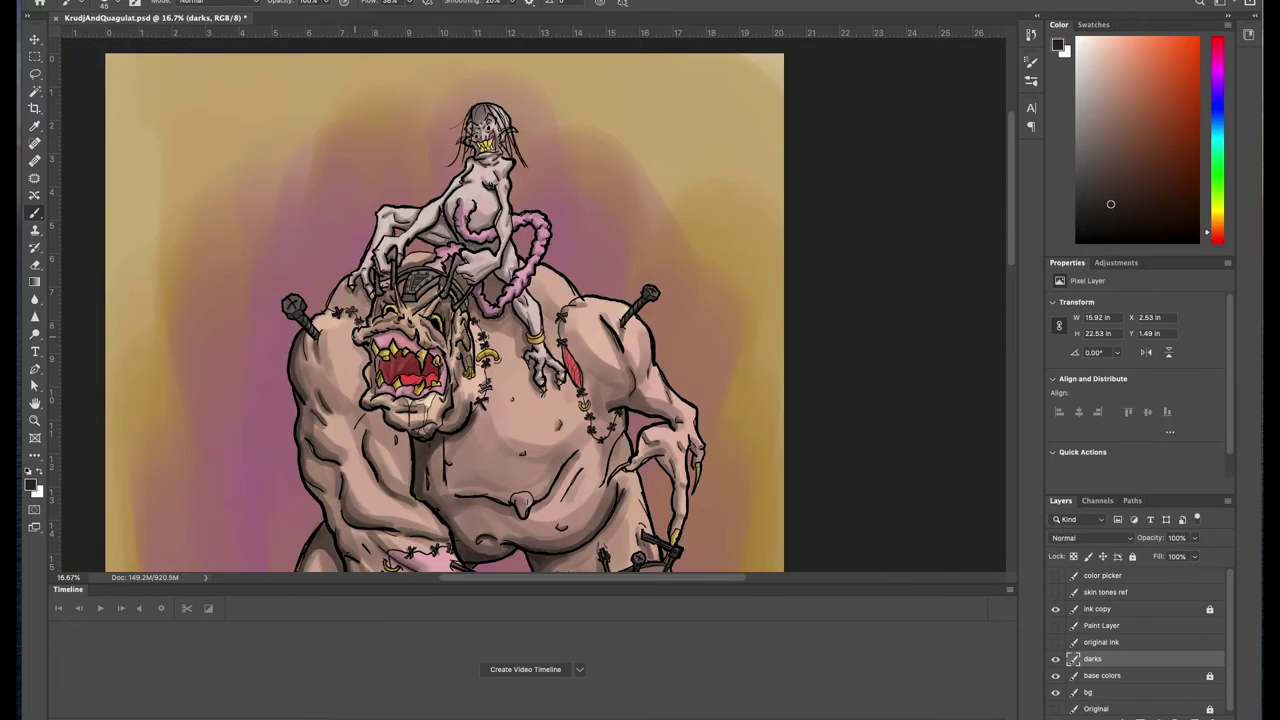
# Step: Deepen the dark brown shadows on the monster's face around the ear, cheek, mouth edge and brow
pyautogui.moveTo(355, 150); pyautogui.dragTo(387, 415)
pyautogui.scroll(2, 488, 368)
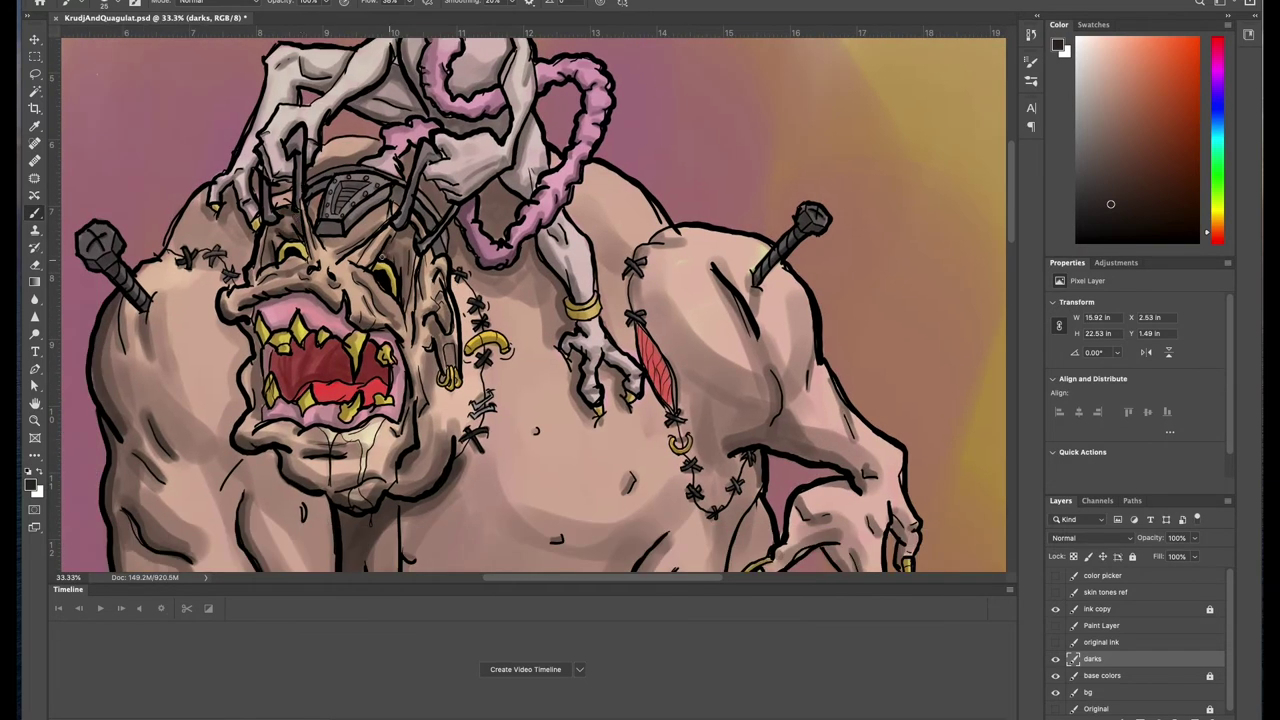
pyautogui.moveTo(442, 340); pyautogui.dragTo(443, 290)
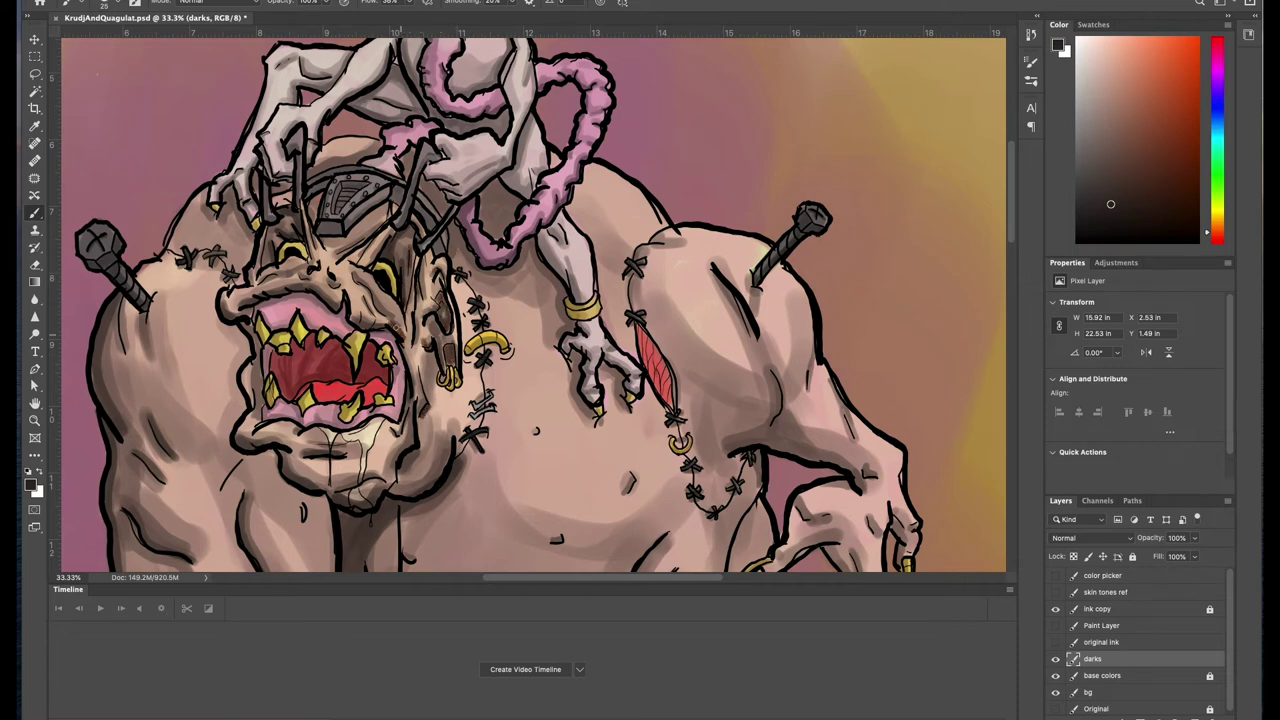
pyautogui.moveTo(416, 336); pyautogui.dragTo(416, 310)
pyautogui.moveTo(262, 410); pyautogui.dragTo(252, 324)
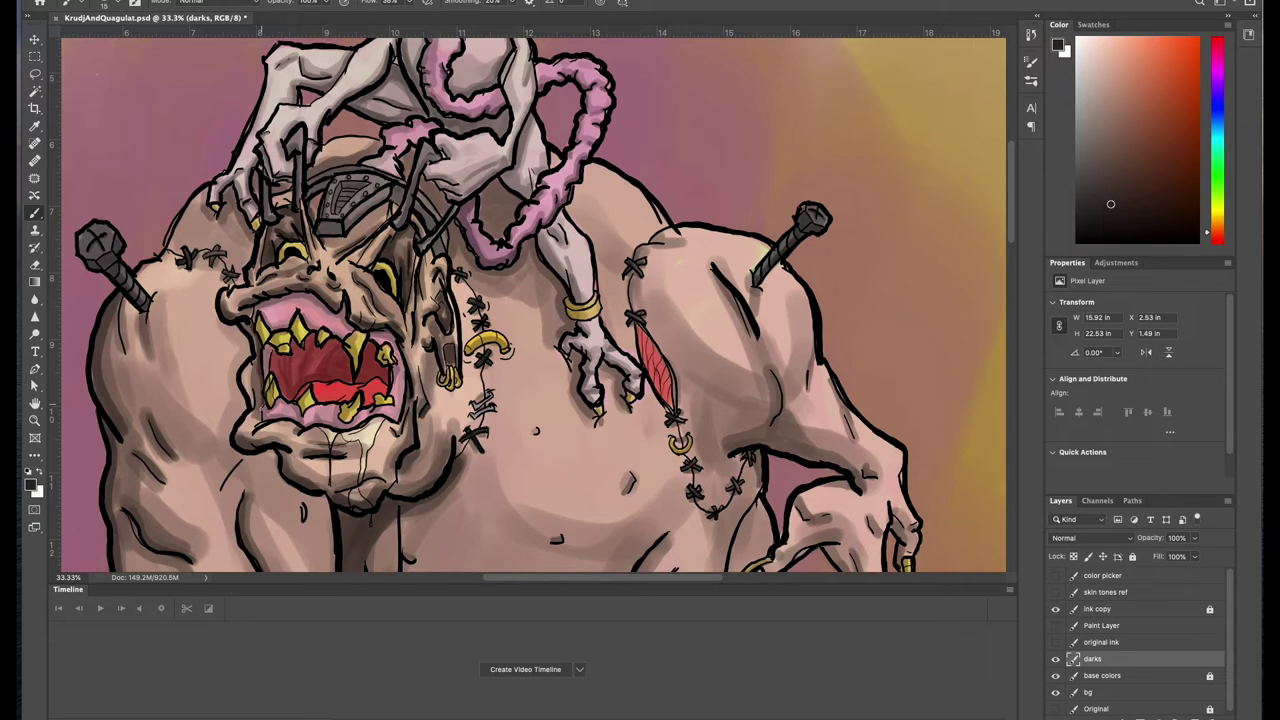
pyautogui.moveTo(386, 206); pyautogui.dragTo(326, 240)
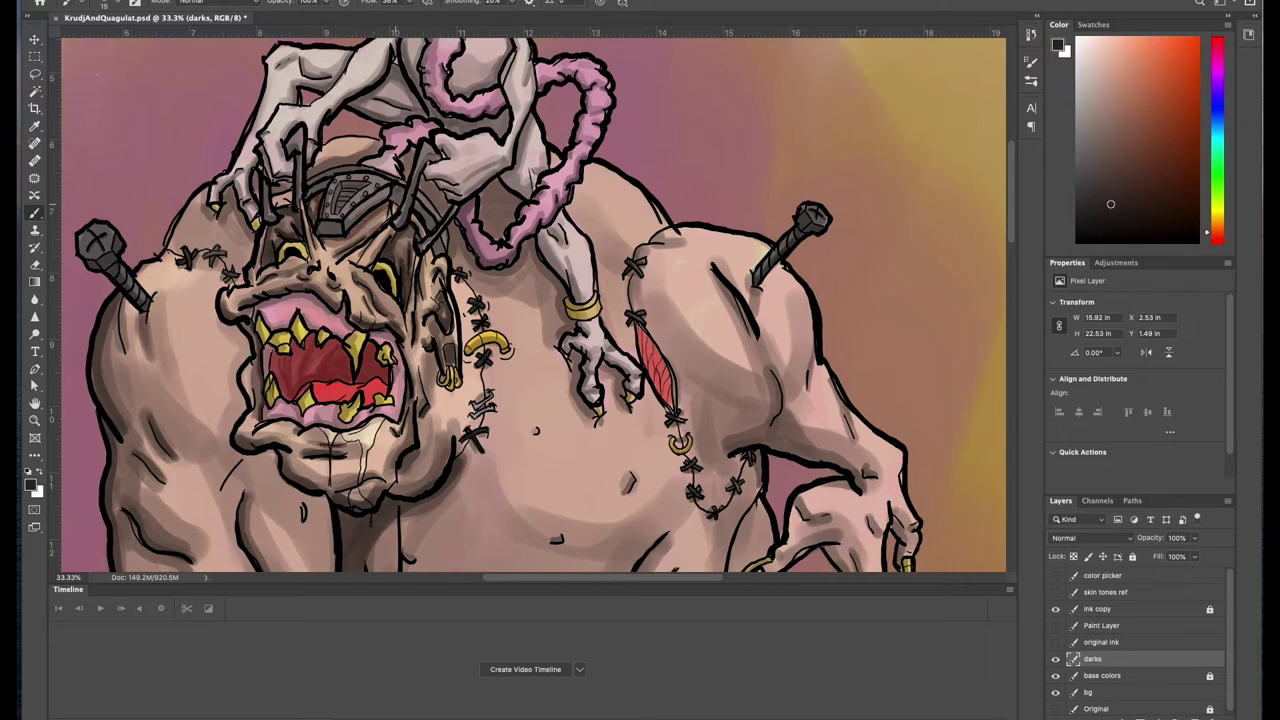
pyautogui.scroll(-5, 499, 460)
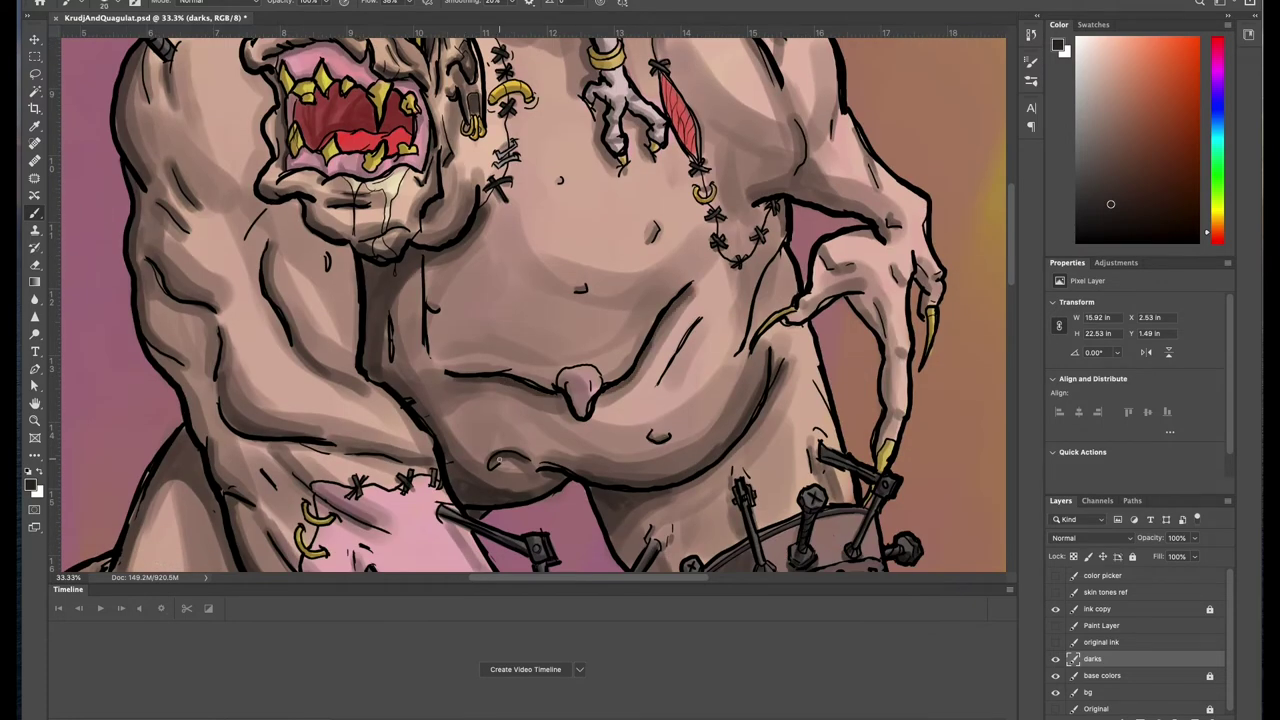
# Step: Deepen the dark shadows across the monster's chest, shoulder and clawed arm
pyautogui.scroll(4, 530, 300)
pyautogui.hscroll(4, 530, 300)
pyautogui.moveTo(640, 355); pyautogui.dragTo(657, 245)
pyautogui.moveTo(604, 318); pyautogui.dragTo(764, 345)
pyautogui.moveTo(733, 285); pyautogui.dragTo(726, 356)
pyautogui.moveTo(780, 400)
pyautogui.mouseDown()
pyautogui.moveTo(655, 438)
pyautogui.moveTo(744, 568)
pyautogui.moveTo(640, 380)
pyautogui.moveTo(600, 470)
pyautogui.mouseUp()
pyautogui.scroll(-5, 450, 510)
pyautogui.hotkey('ctrl', '-')
pyautogui.hotkey('ctrl', '-')
pyautogui.hotkey('ctrl', '-')
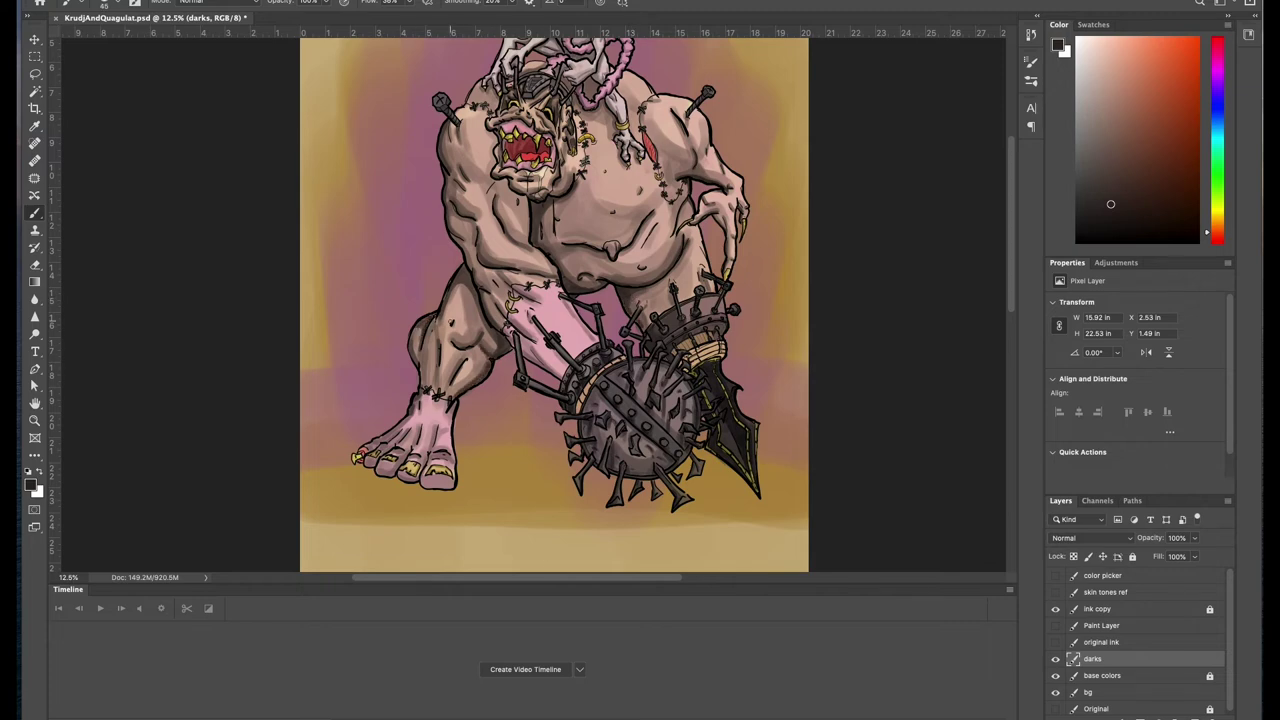
# Step: Darken the shadows on the small rider's forehead and face
pyautogui.scroll(5, 530, 300)
pyautogui.hscroll(4, 530, 300)
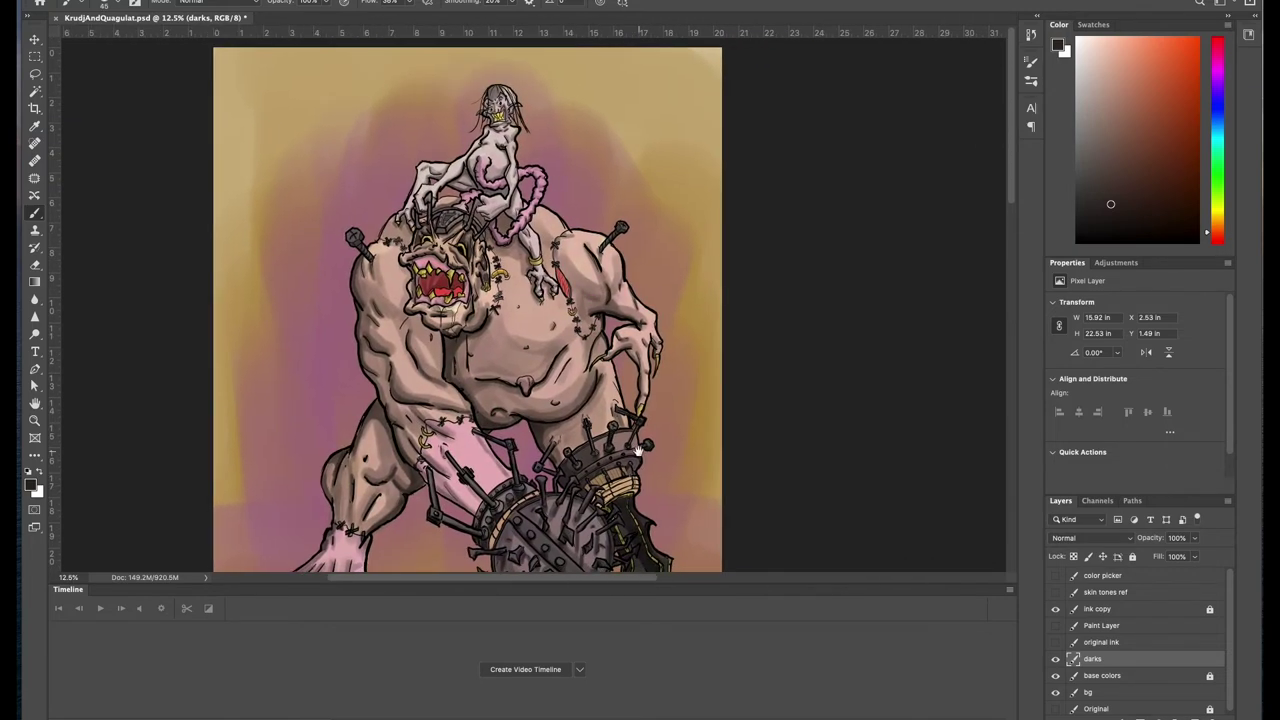
pyautogui.hotkey('ctrl', '+')
pyautogui.hotkey('ctrl', '+')
pyautogui.hotkey('ctrl', '+')
pyautogui.scroll(5, 530, 300)
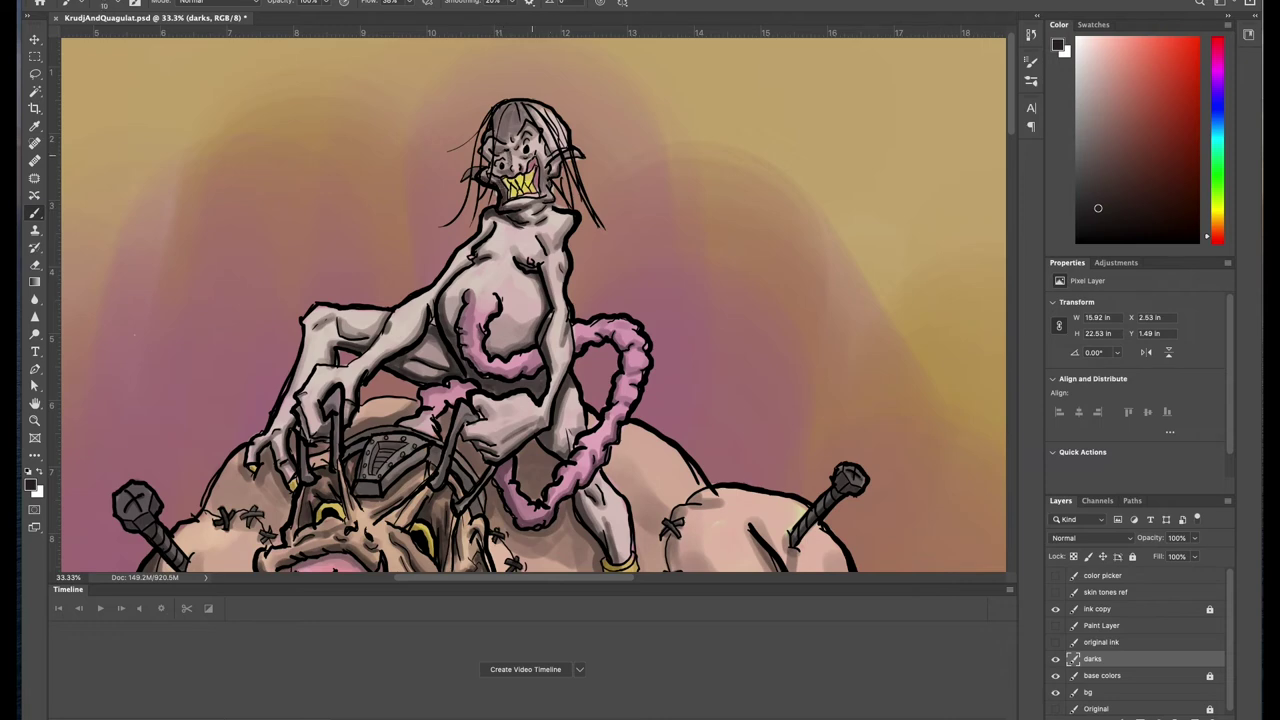
pyautogui.moveTo(516, 129)
pyautogui.mouseDown()
pyautogui.moveTo(506, 118)
pyautogui.moveTo(496, 132)
pyautogui.mouseUp()
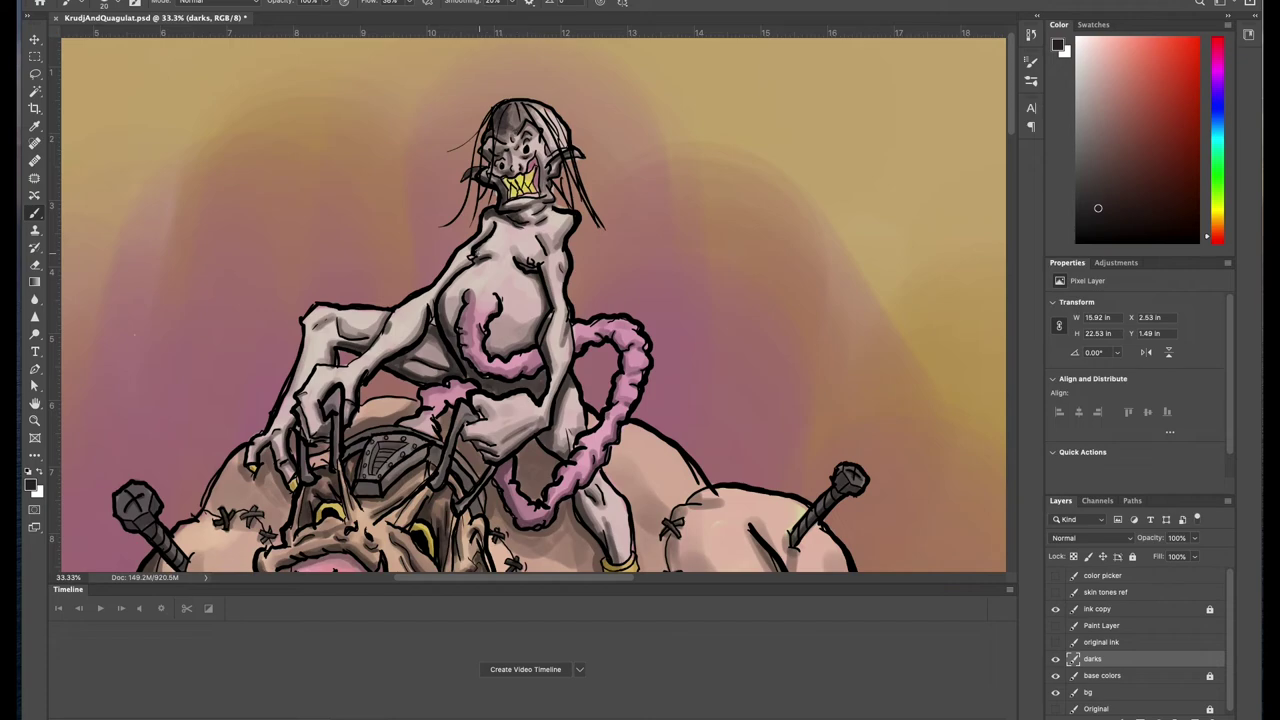
pyautogui.scroll(-3, 684, 291)
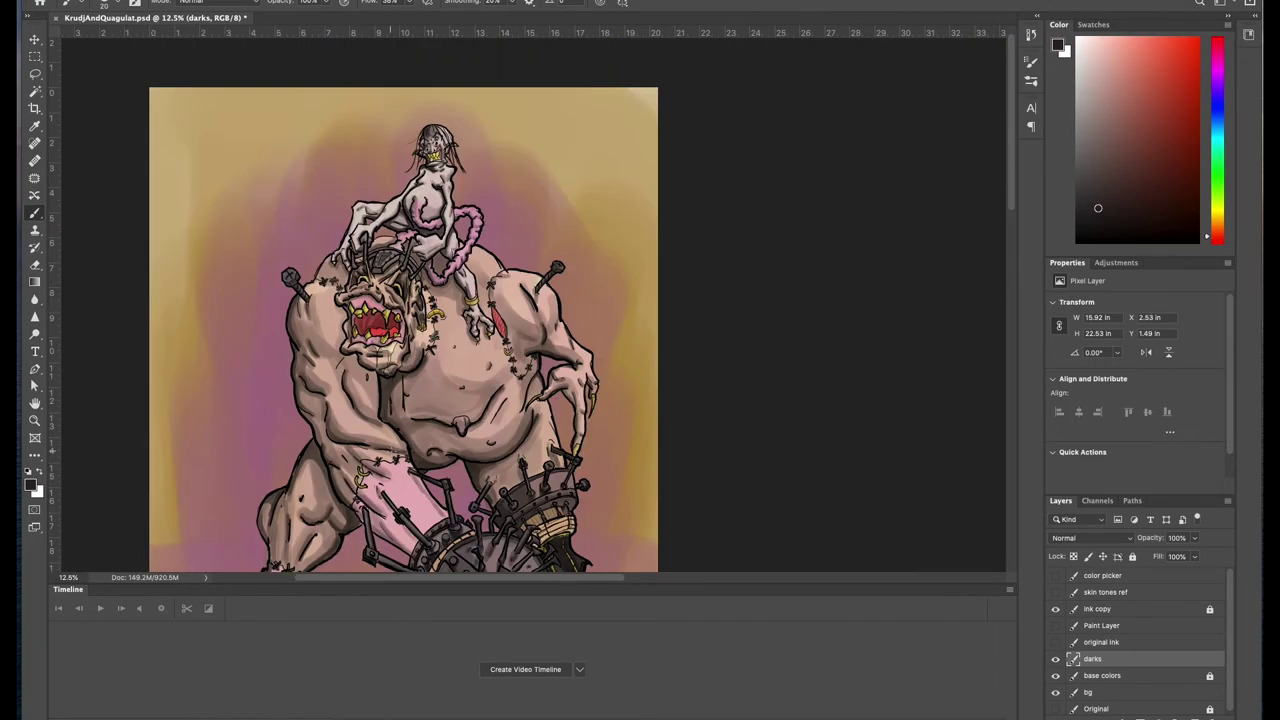
# Step: Sample a dark reddish grey and shade around the pink intestine and along the grafted pink forearm
pyautogui.scroll(5, 338, 283)
pyautogui.keyDown('alt'); pyautogui.click(400, 214); pyautogui.keyUp('alt')
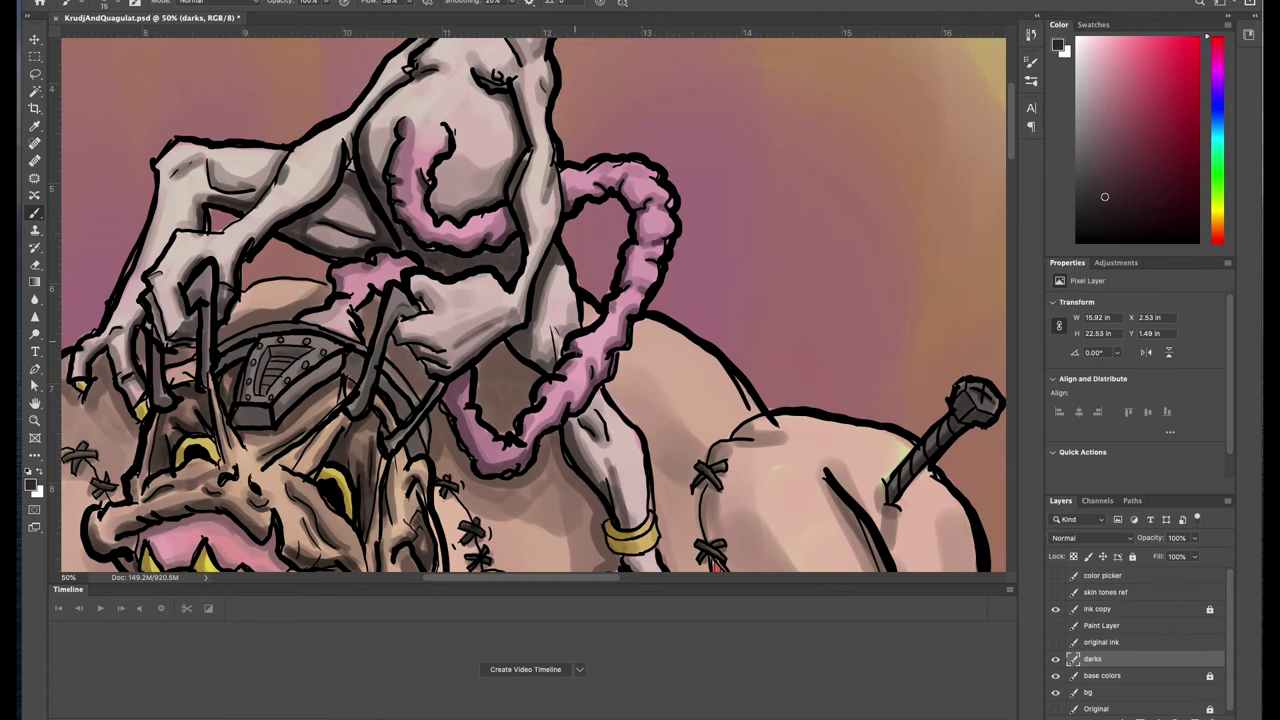
pyautogui.moveTo(452, 396)
pyautogui.mouseDown()
pyautogui.moveTo(500, 474)
pyautogui.moveTo(550, 360)
pyautogui.mouseUp()
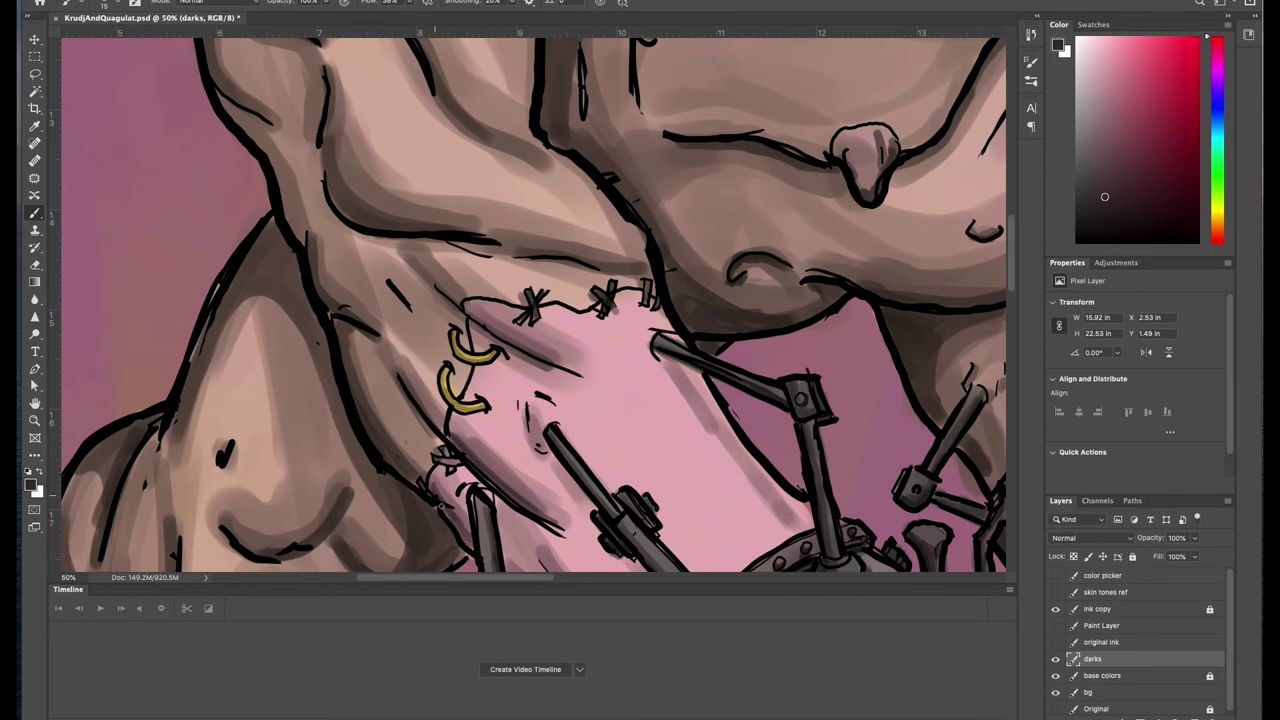
pyautogui.moveTo(510, 355); pyautogui.dragTo(390, 175)
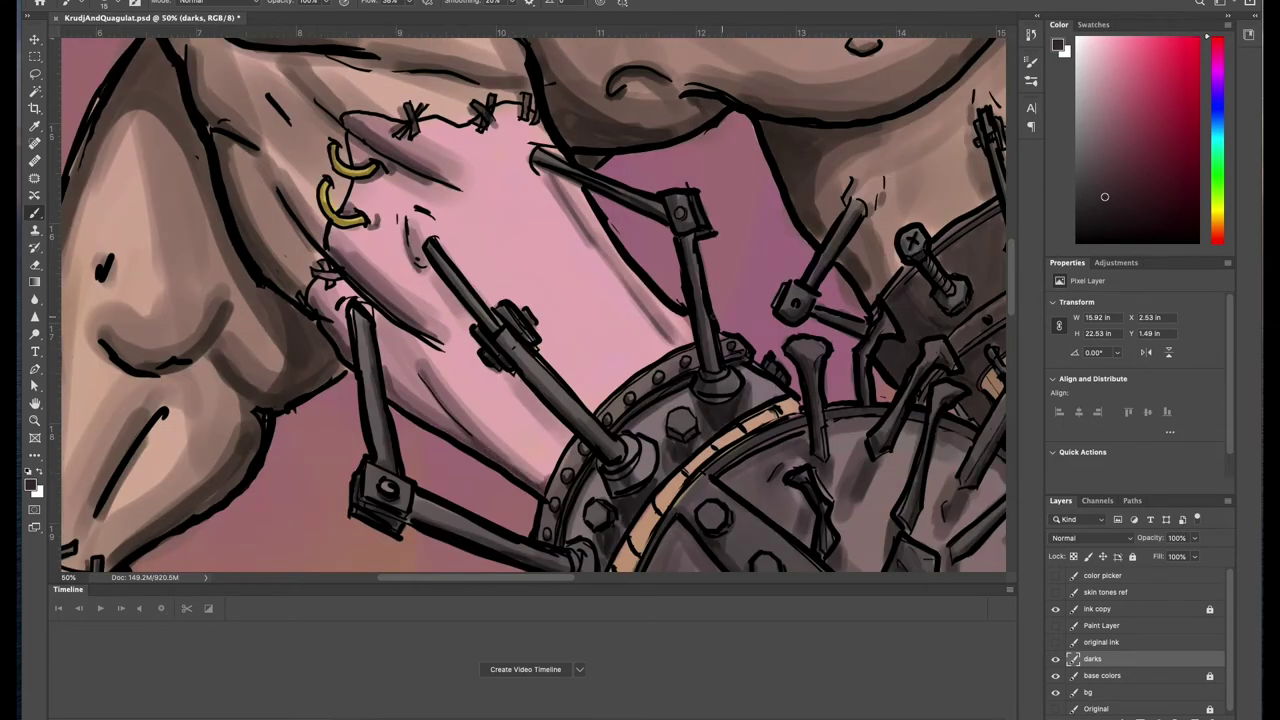
pyautogui.hotkey('ctrl', '-')
pyautogui.moveTo(300, 429); pyautogui.dragTo(450, 370)
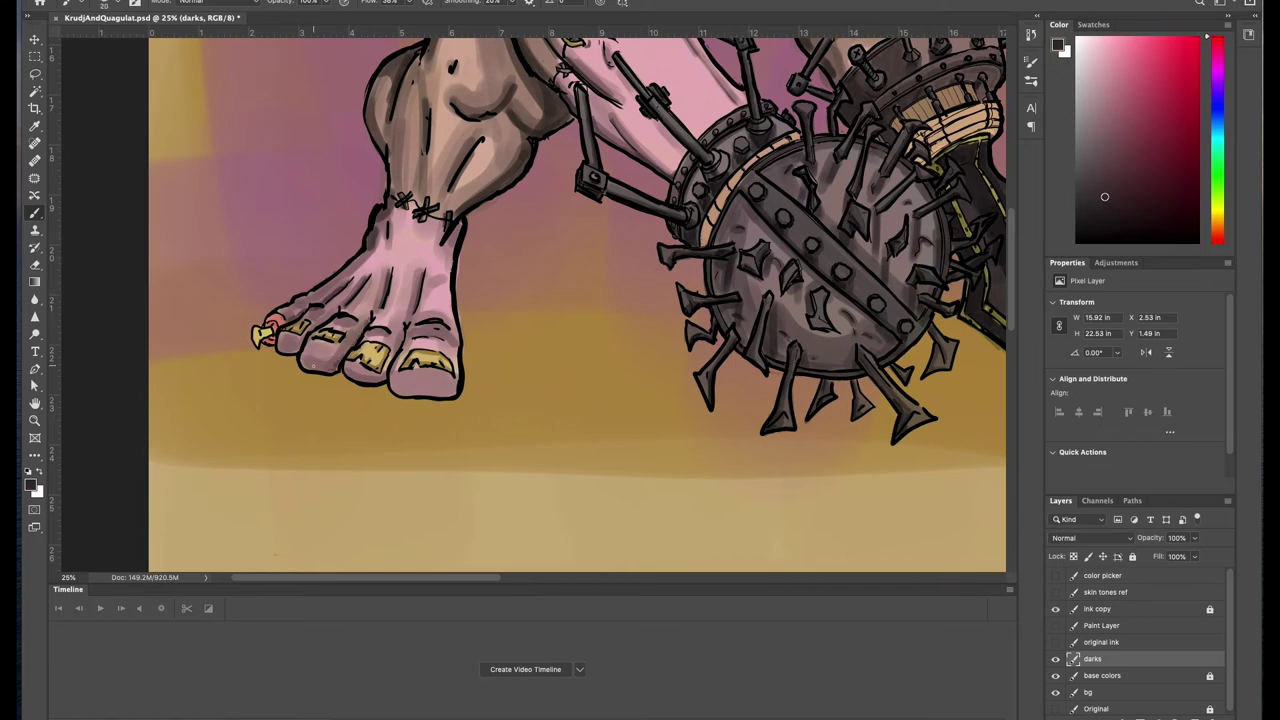
# Step: Enlarge the brush and shade the pink foot and its toes with the dark tone
pyautogui.press(']')
pyautogui.press(']')
pyautogui.press(']')
pyautogui.press(']')
pyautogui.moveTo(458, 246); pyautogui.dragTo(404, 208)
pyautogui.hotkey('ctrl', '-')
pyautogui.hotkey('ctrl', '-')
pyautogui.hotkey('ctrl', '-')
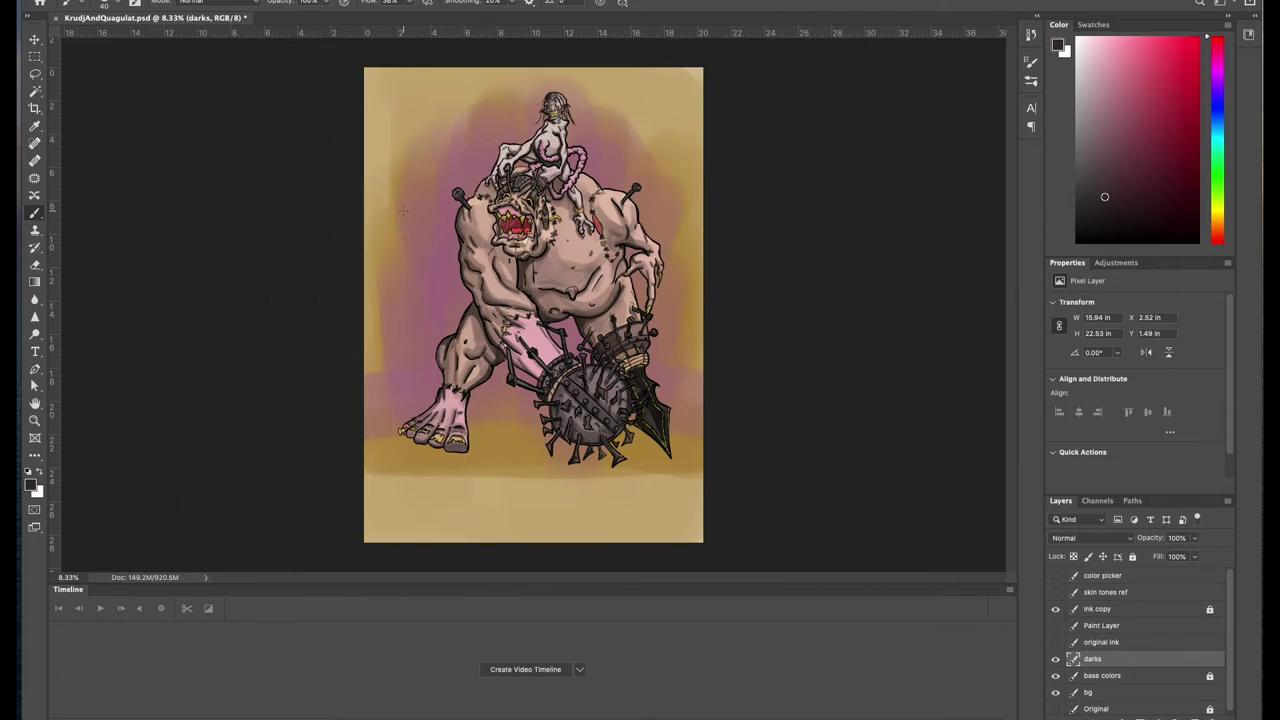
# Step: Create a new layer named "highlights" directly above the darks layer
pyautogui.hotkey('ctrl', 'shift', 'alt', 'n')
pyautogui.doubleClick(1100, 658)
pyautogui.write('highlights')
pyautogui.press('Return')
# Step: Sample a pale peach and paint highlights on the monster's shoulders and upper body
pyautogui.hotkey('ctrl', '+')
pyautogui.hotkey('ctrl', '+')
pyautogui.hotkey('ctrl', '+')
pyautogui.keyDown('alt'); pyautogui.click(558, 472); pyautogui.keyUp('alt')
pyautogui.moveTo(596, 280)
pyautogui.mouseDown()
pyautogui.moveTo(655, 272)
pyautogui.moveTo(690, 312)
pyautogui.moveTo(755, 445)
pyautogui.moveTo(745, 568)
pyautogui.mouseUp()
pyautogui.moveTo(531, 219); pyautogui.dragTo(584, 262)
pyautogui.moveTo(206, 296); pyautogui.dragTo(250, 278)
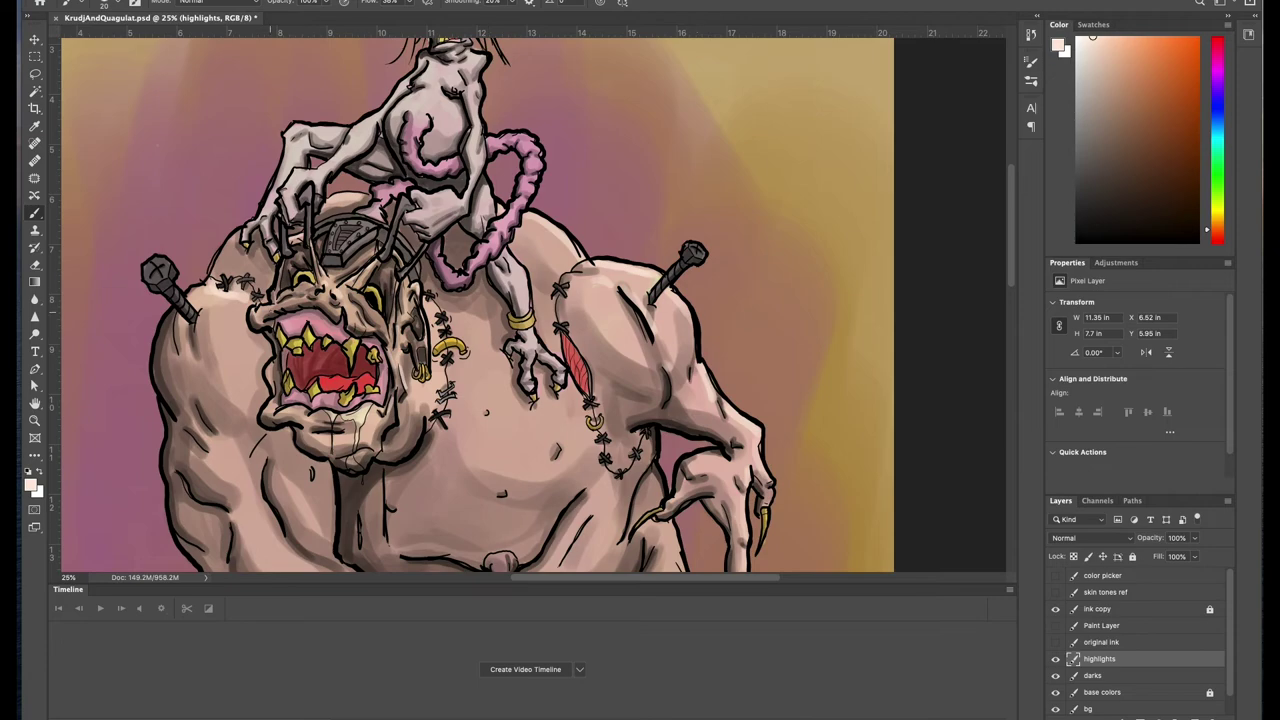
# Step: Paint pale peach highlights down the clawed arm and along the large arm's muscles
pyautogui.scroll(-5, 486, 411)
pyautogui.hotkey('ctrl', '+')
pyautogui.moveTo(578, 305); pyautogui.dragTo(572, 220)
pyautogui.hotkey('ctrl', '-')
pyautogui.moveTo(282, 130); pyautogui.dragTo(294, 270)
pyautogui.moveTo(284, 356); pyautogui.dragTo(335, 505)
pyautogui.hotkey('ctrl', '-')
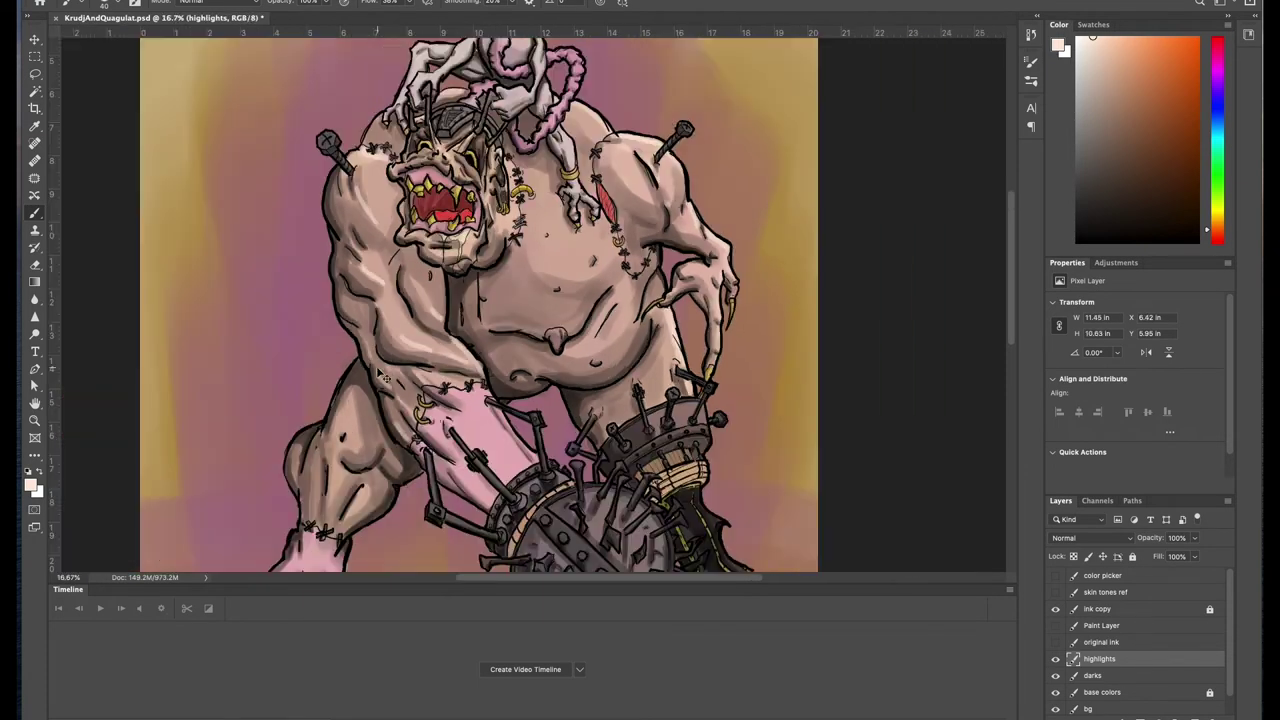
# Step: Add pale peach highlights to the bent leg's muscles and the belly folds
pyautogui.scroll(-2, 385, 377)
pyautogui.hscroll(-2, 385, 377)
pyautogui.moveTo(410, 360); pyautogui.dragTo(387, 445)
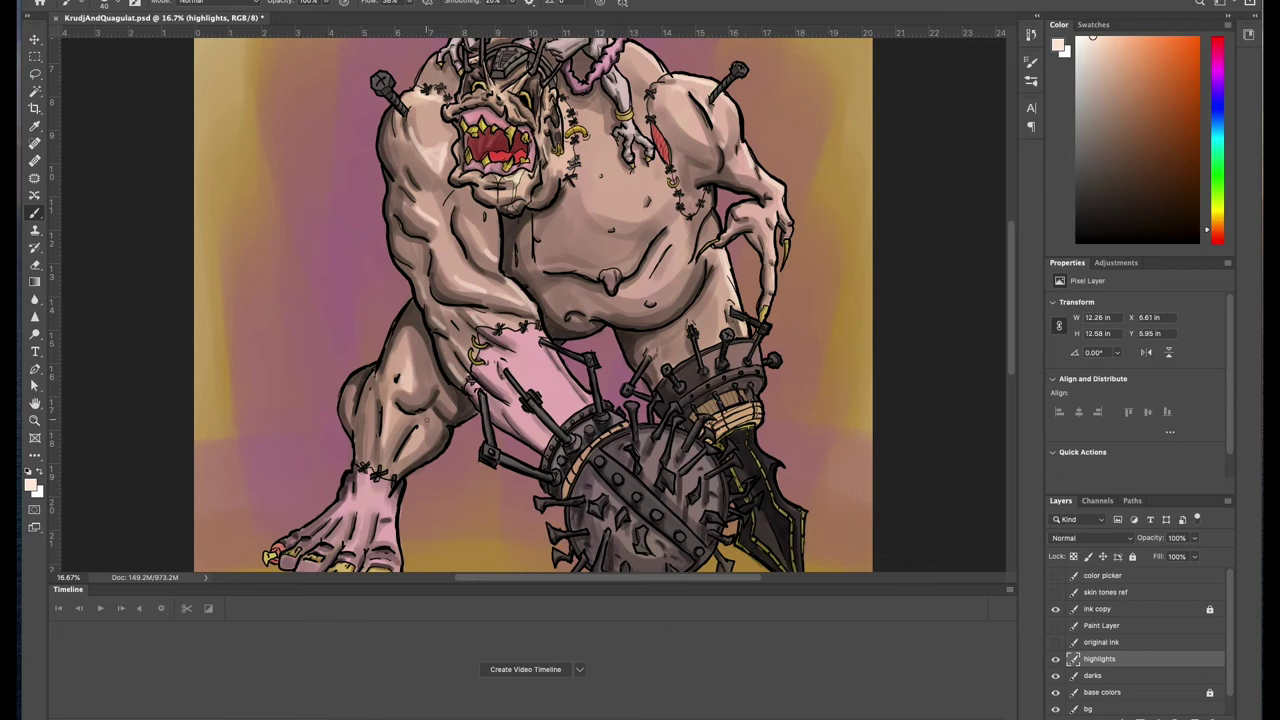
pyautogui.hotkey('ctrl', 'z')
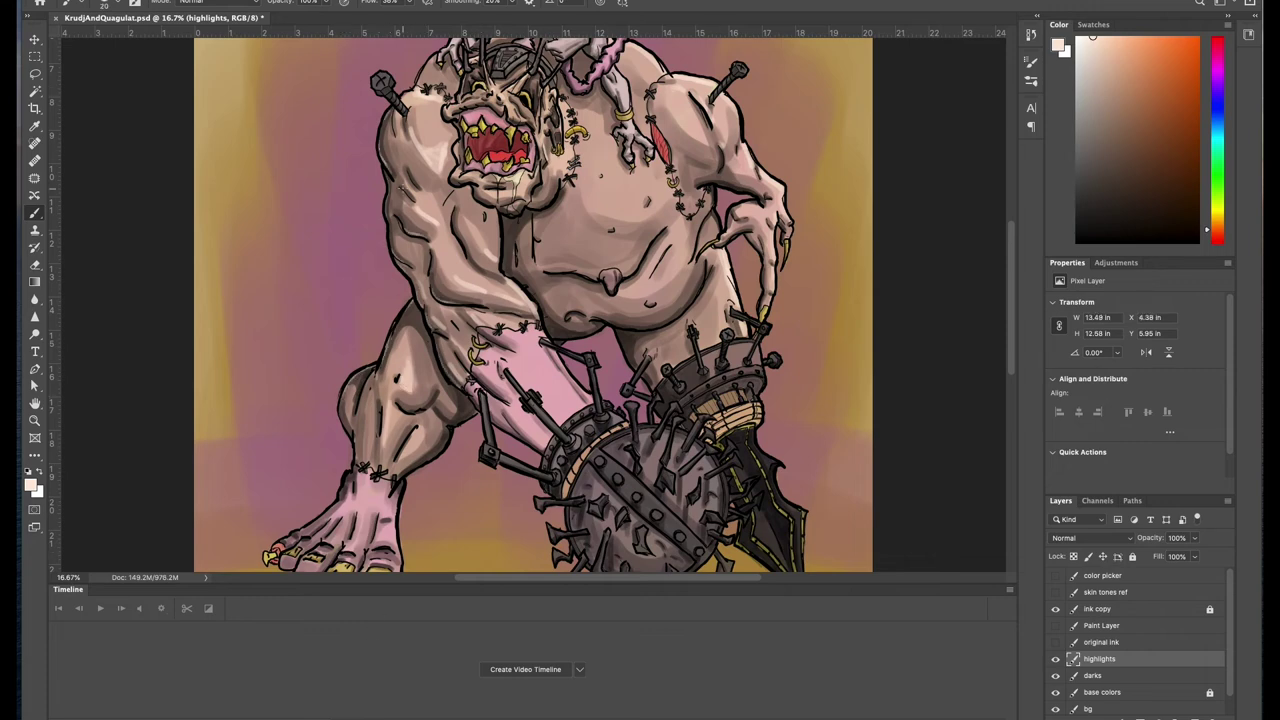
pyautogui.moveTo(700, 284); pyautogui.dragTo(658, 324)
pyautogui.moveTo(548, 272); pyautogui.dragTo(564, 270)
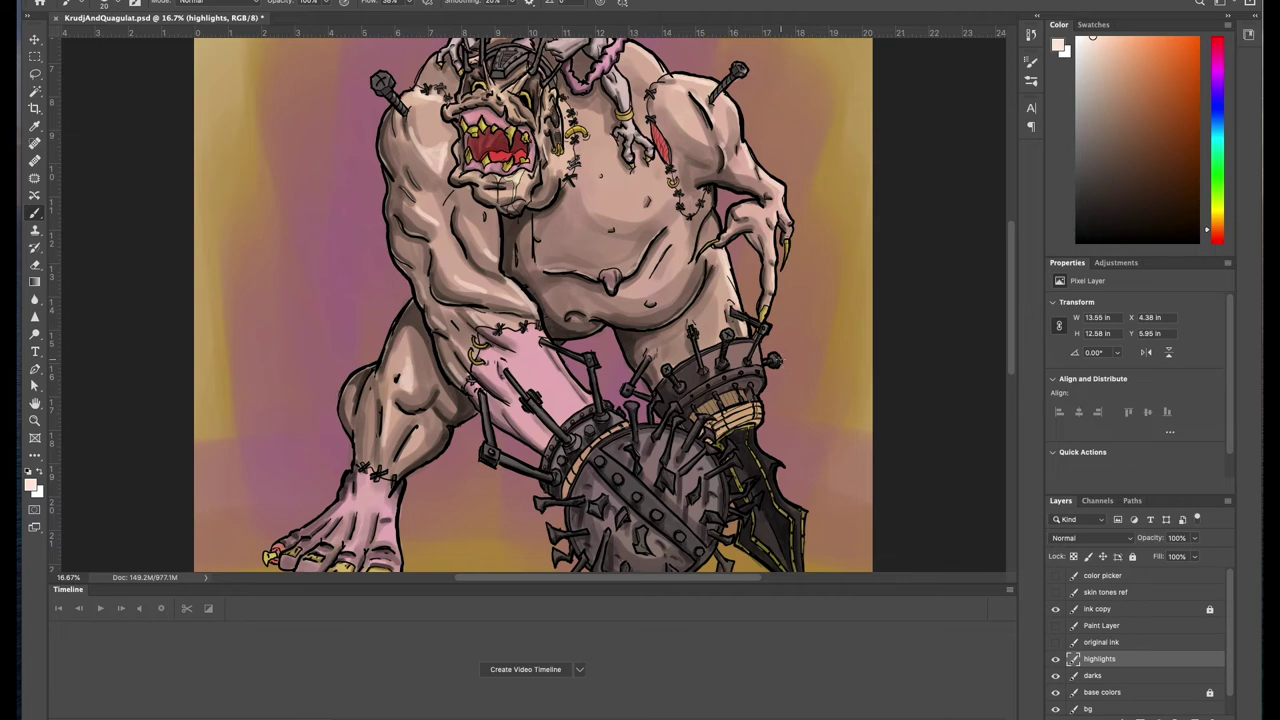
# Step: Highlight the leg's skin beside the spiked cuff and the edges of the pink forearm
pyautogui.moveTo(752, 350); pyautogui.dragTo(761, 388)
pyautogui.moveTo(556, 358); pyautogui.dragTo(590, 398)
pyautogui.moveTo(484, 330); pyautogui.dragTo(514, 348)
pyautogui.moveTo(492, 418); pyautogui.dragTo(540, 450)
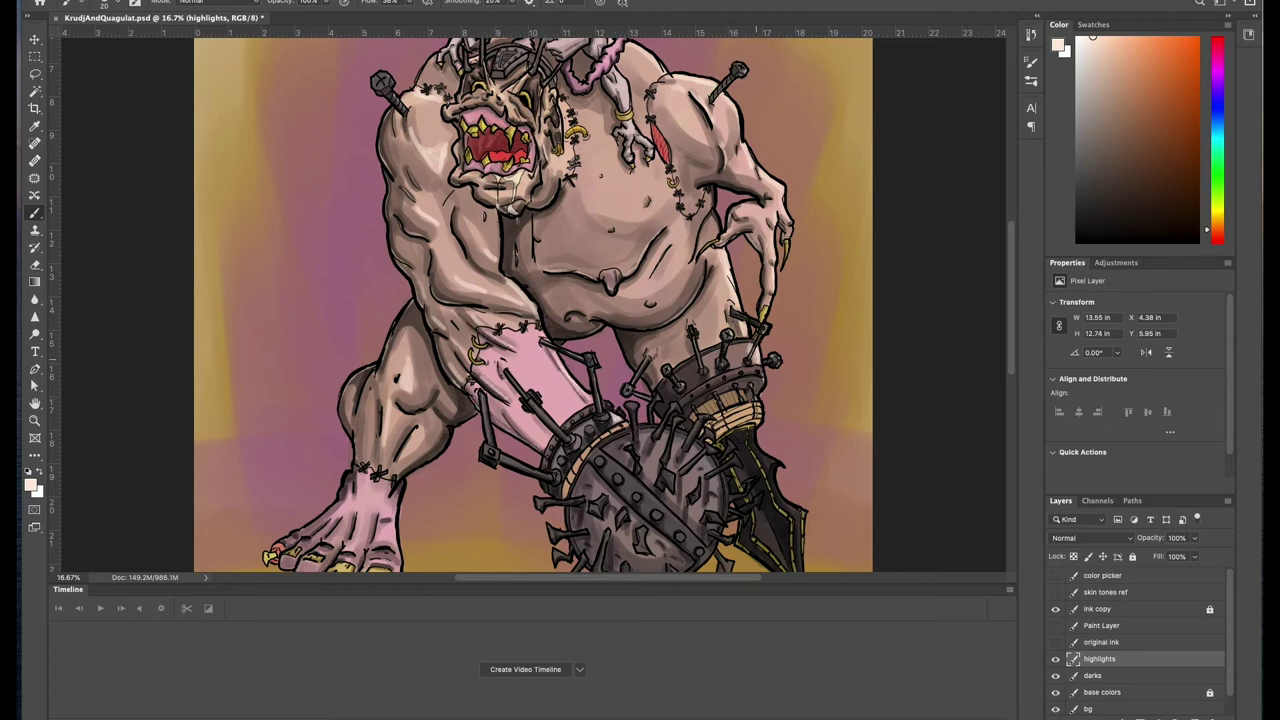
# Step: Paint light accents on the metal rods, bolted cuff and spiked disc
pyautogui.moveTo(496, 466)
pyautogui.mouseDown()
pyautogui.moveTo(522, 450)
pyautogui.moveTo(490, 404)
pyautogui.mouseUp()
pyautogui.moveTo(512, 392); pyautogui.dragTo(522, 378)
pyautogui.moveTo(538, 436); pyautogui.dragTo(566, 408)
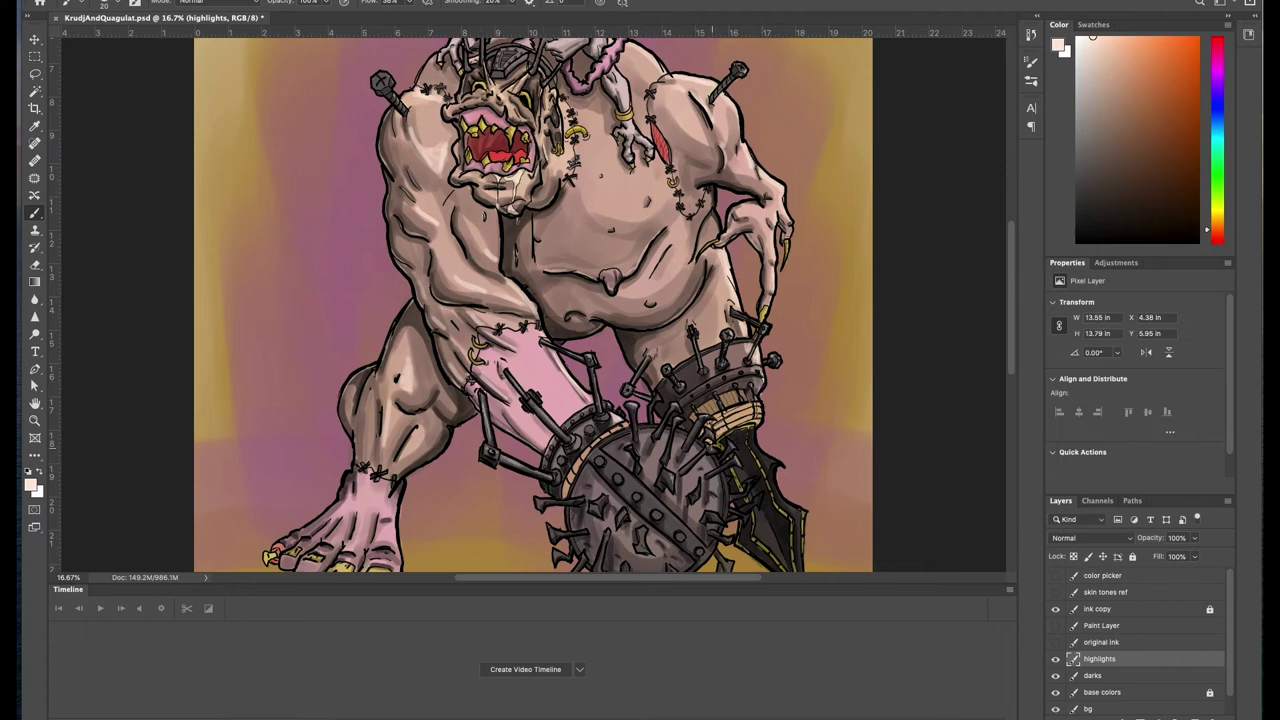
pyautogui.moveTo(552, 534); pyautogui.dragTo(588, 532)
pyautogui.scroll(-5, 666, 256)
pyautogui.hscroll(3, 666, 256)
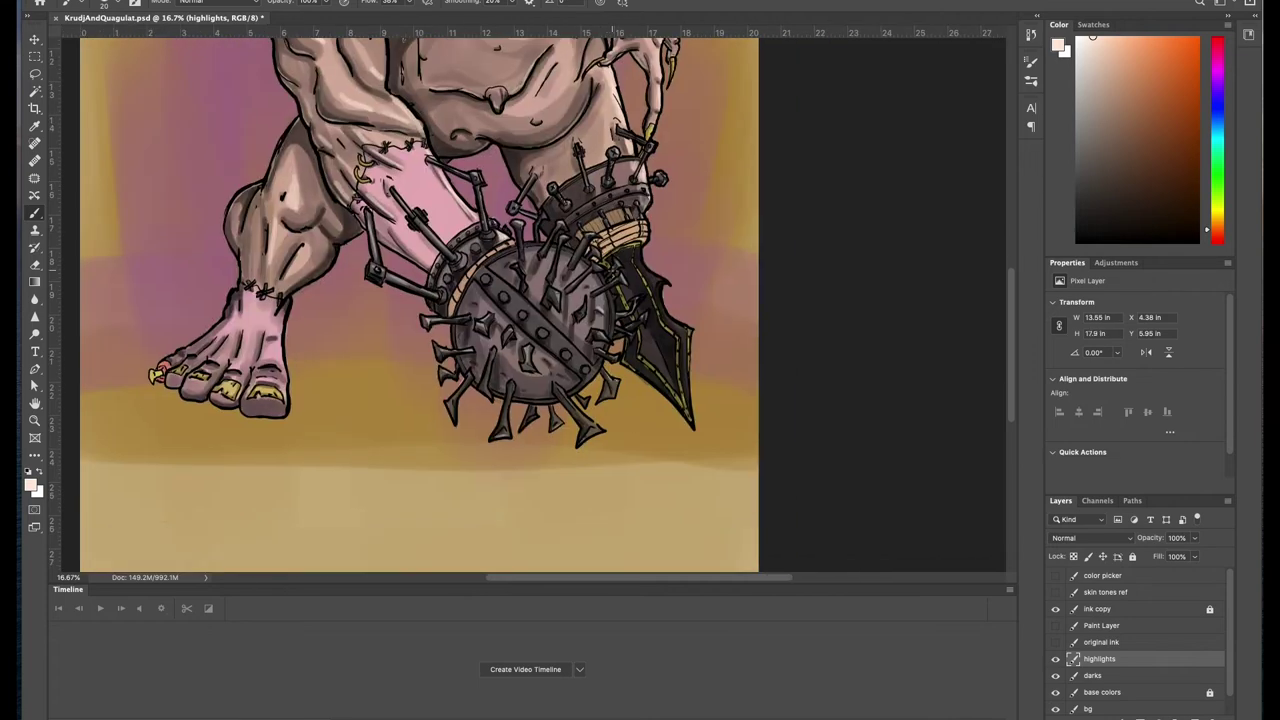
pyautogui.moveTo(588, 364); pyautogui.dragTo(486, 274)
# Step: Brush pale highlights onto the pink foot, its toes and the lower leg
pyautogui.moveTo(282, 360); pyautogui.dragTo(202, 334)
pyautogui.moveTo(280, 334)
pyautogui.mouseDown()
pyautogui.moveTo(286, 390)
pyautogui.moveTo(162, 380)
pyautogui.mouseUp()
pyautogui.moveTo(354, 235); pyautogui.dragTo(300, 286)
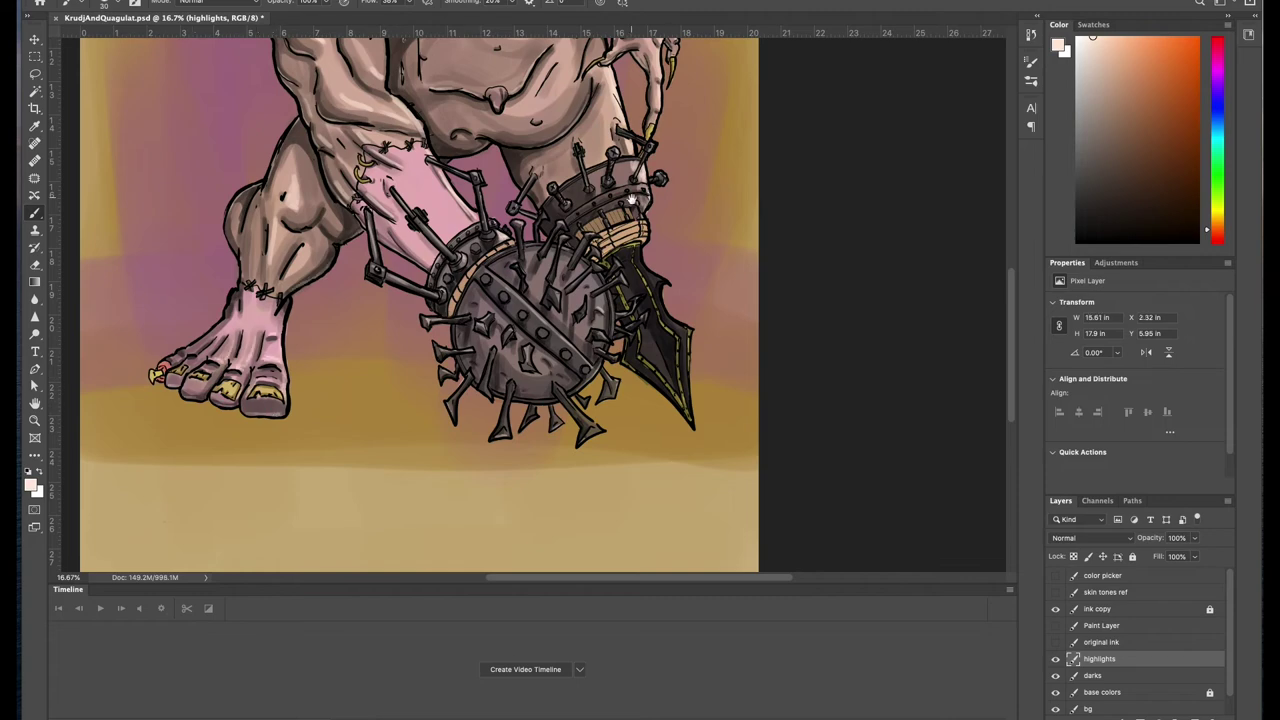
# Step: Sample a near-white tone and highlight the rider's limbs, torso and hair
pyautogui.scroll(5, 632, 200)
pyautogui.scroll(3, 480, 170)
pyautogui.moveTo(418, 106); pyautogui.dragTo(444, 100)
pyautogui.hotkey('ctrl', '=')
pyautogui.hotkey('ctrl', '=')
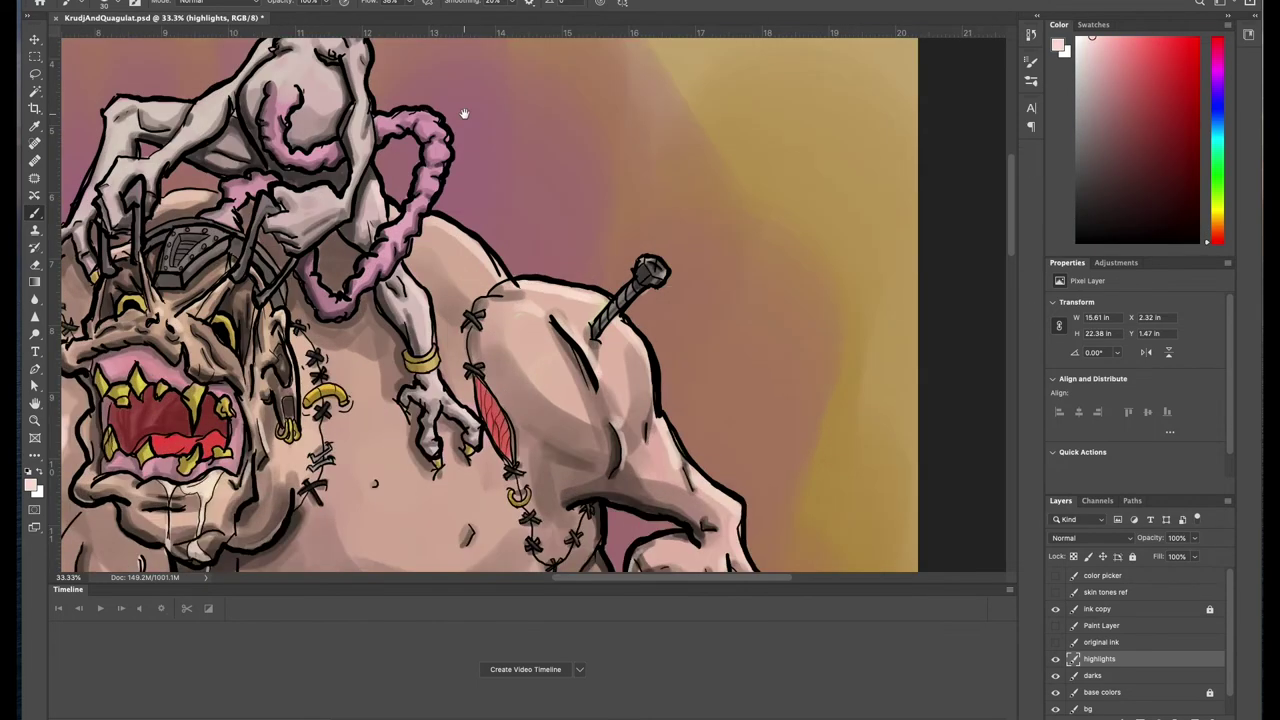
pyautogui.scroll(4, 527, 306)
pyautogui.keyDown('alt'); pyautogui.click(237, 312); pyautogui.keyUp('alt')
pyautogui.moveTo(205, 312)
pyautogui.mouseDown()
pyautogui.moveTo(140, 316)
pyautogui.moveTo(125, 405)
pyautogui.mouseUp()
pyautogui.moveTo(390, 340)
pyautogui.mouseDown()
pyautogui.moveTo(392, 400)
pyautogui.moveTo(386, 270)
pyautogui.mouseUp()
pyautogui.moveTo(318, 244); pyautogui.dragTo(368, 256)
pyautogui.moveTo(350, 108); pyautogui.dragTo(396, 146)
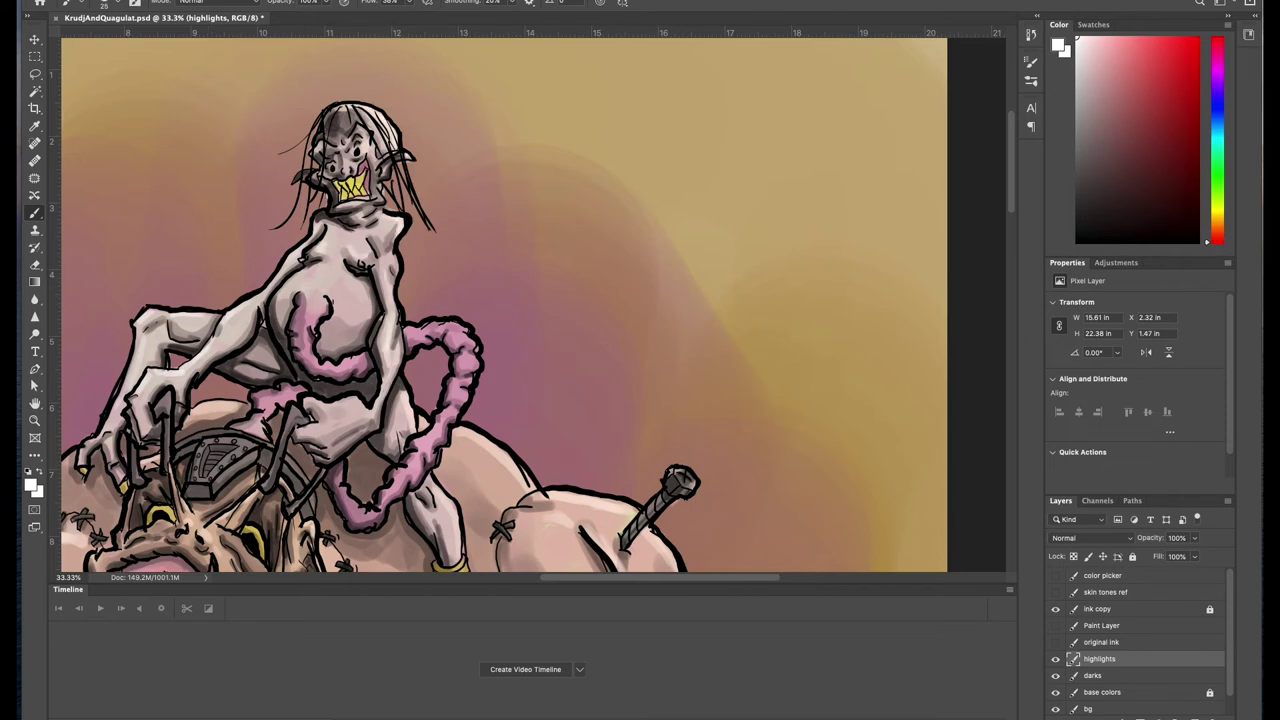
# Step: Paint white highlights along the whole length of the pink coiled intestine
pyautogui.moveTo(480, 320); pyautogui.dragTo(468, 386)
pyautogui.moveTo(464, 326); pyautogui.dragTo(406, 328)
pyautogui.moveTo(456, 392); pyautogui.dragTo(446, 444)
pyautogui.moveTo(446, 444)
pyautogui.mouseDown()
pyautogui.moveTo(416, 440)
pyautogui.moveTo(388, 498)
pyautogui.moveTo(342, 512)
pyautogui.mouseUp()
pyautogui.moveTo(466, 360); pyautogui.dragTo(452, 394)
pyautogui.moveTo(462, 330); pyautogui.dragTo(428, 332)
pyautogui.moveTo(356, 364); pyautogui.dragTo(314, 368)
pyautogui.moveTo(326, 298); pyautogui.dragTo(312, 338)
pyautogui.moveTo(296, 394); pyautogui.dragTo(264, 404)
# Step: Choose a saturated blue and tint the coiled intestine with it
pyautogui.moveTo(660, 472); pyautogui.dragTo(747, 442)
pyautogui.click(1198, 50)
pyautogui.moveTo(1207, 242); pyautogui.dragTo(1207, 105)
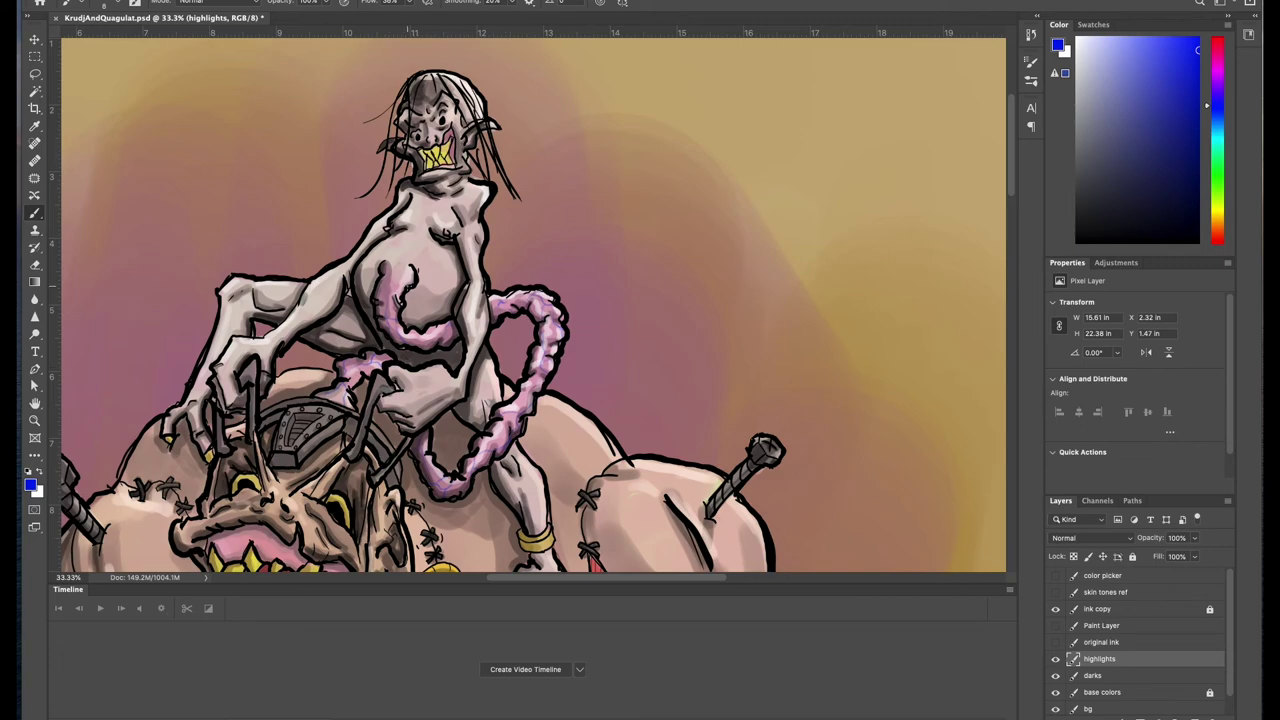
# Step: Sample an off-white from the rider's shoulder and add small highlights to its forehead and face
pyautogui.scroll(-10, 534, 300)
pyautogui.scroll(10, 534, 300)
pyautogui.press('super+equal')
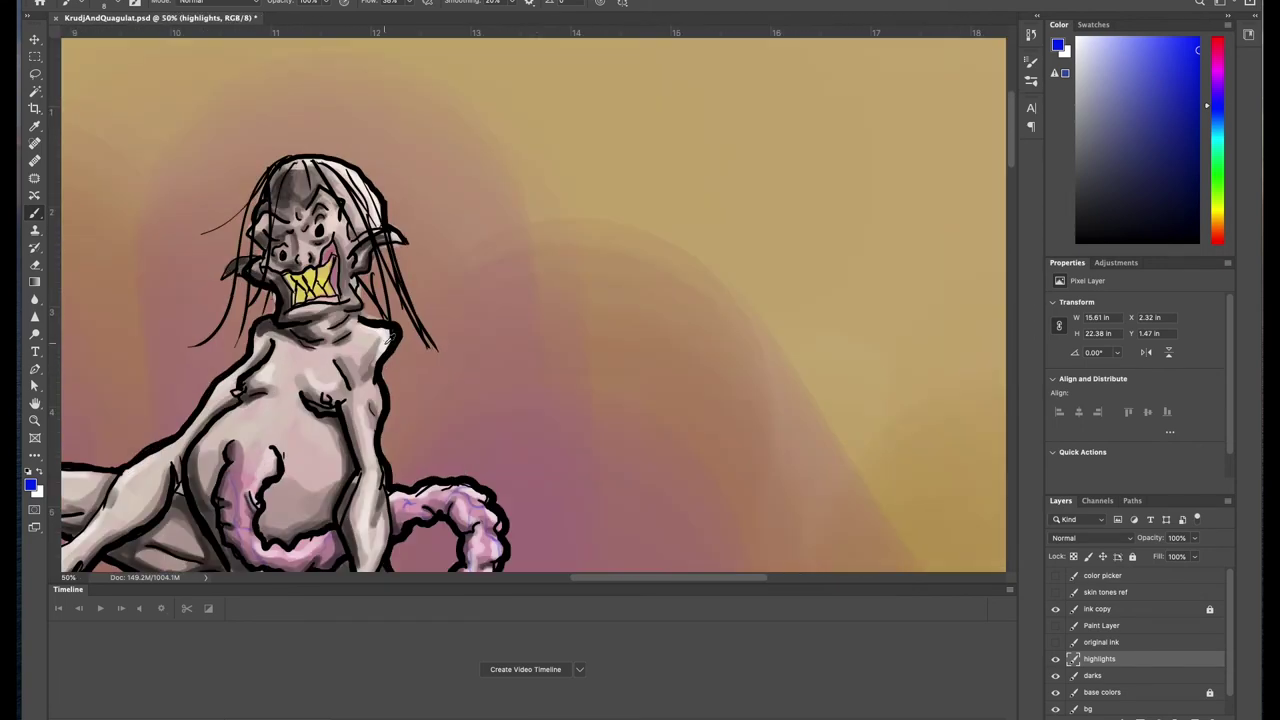
pyautogui.keyDown('alt'); pyautogui.click(388, 338); pyautogui.keyUp('alt')
pyautogui.moveTo(340, 236)
pyautogui.mouseDown()
pyautogui.moveTo(362, 196)
pyautogui.moveTo(338, 190)
pyautogui.mouseUp()
pyautogui.moveTo(284, 202); pyautogui.dragTo(275, 212)
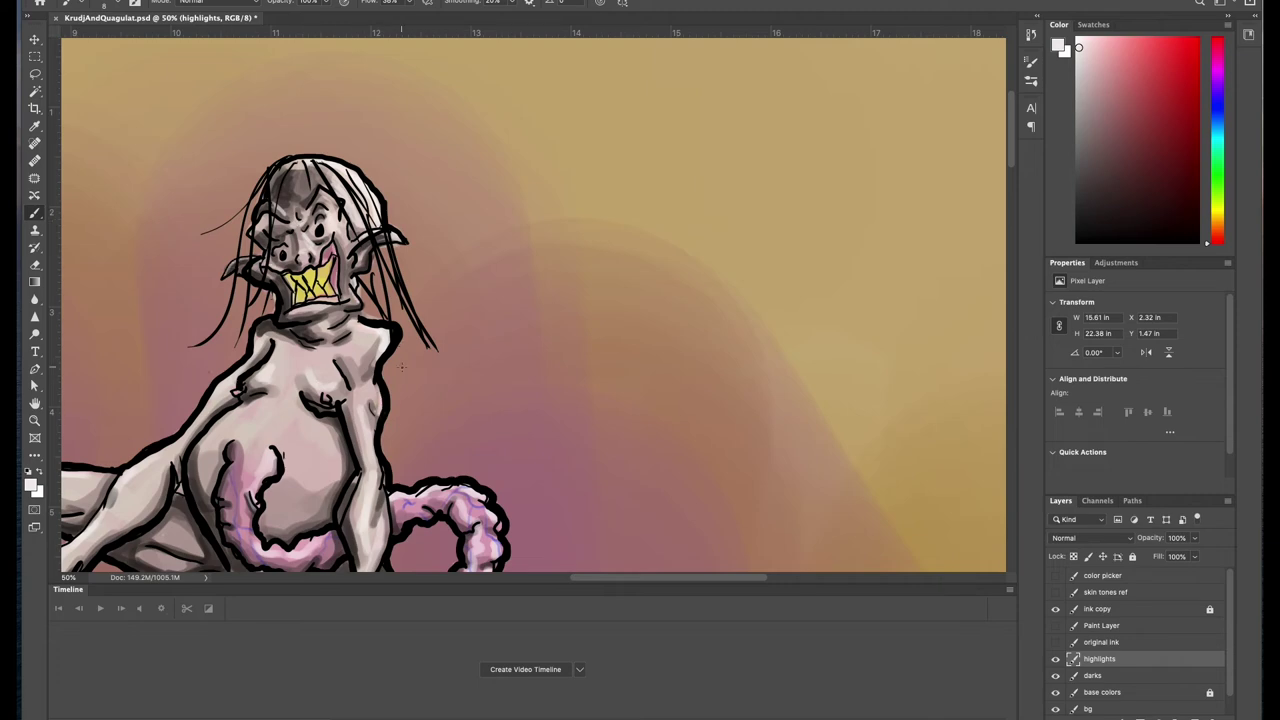
# Step: Use a pale yellow to highlight the teeth, gold rings and the blade's yellow trim
pyautogui.keyDown('alt'); pyautogui.click(315, 282); pyautogui.keyUp('alt')
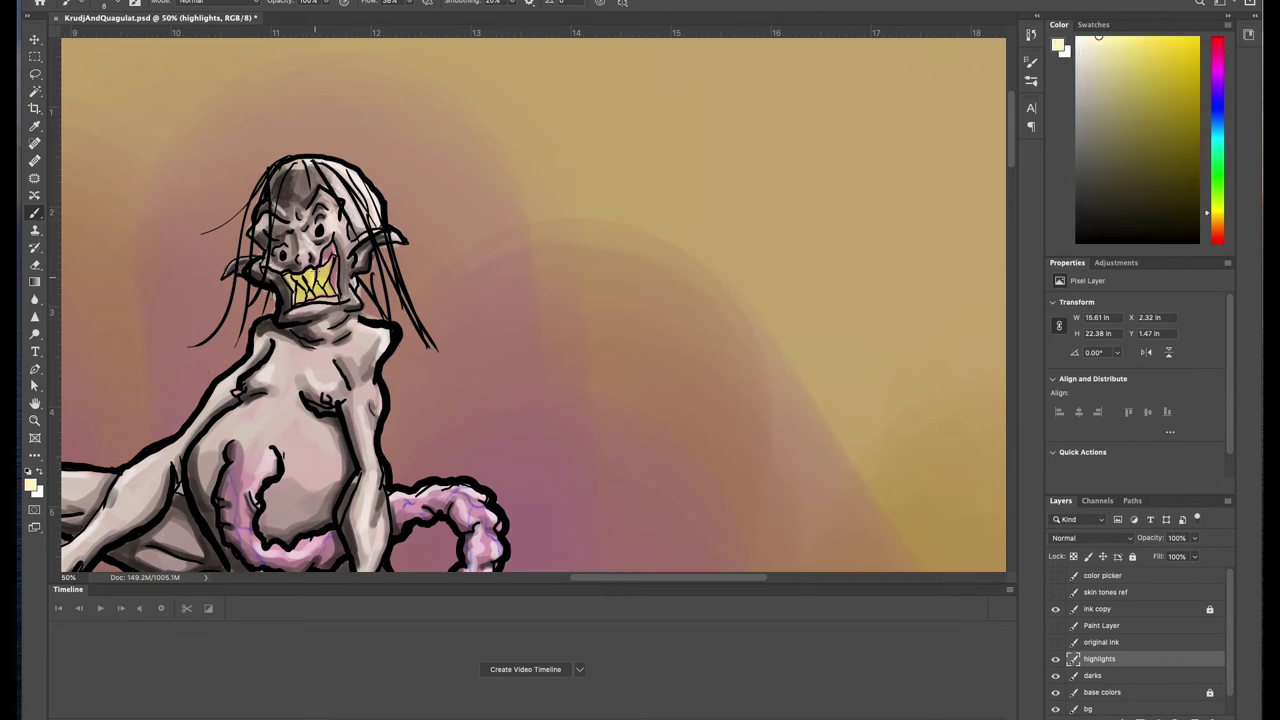
pyautogui.scroll(-5, 647, 473)
pyautogui.hscroll(-3, 647, 473)
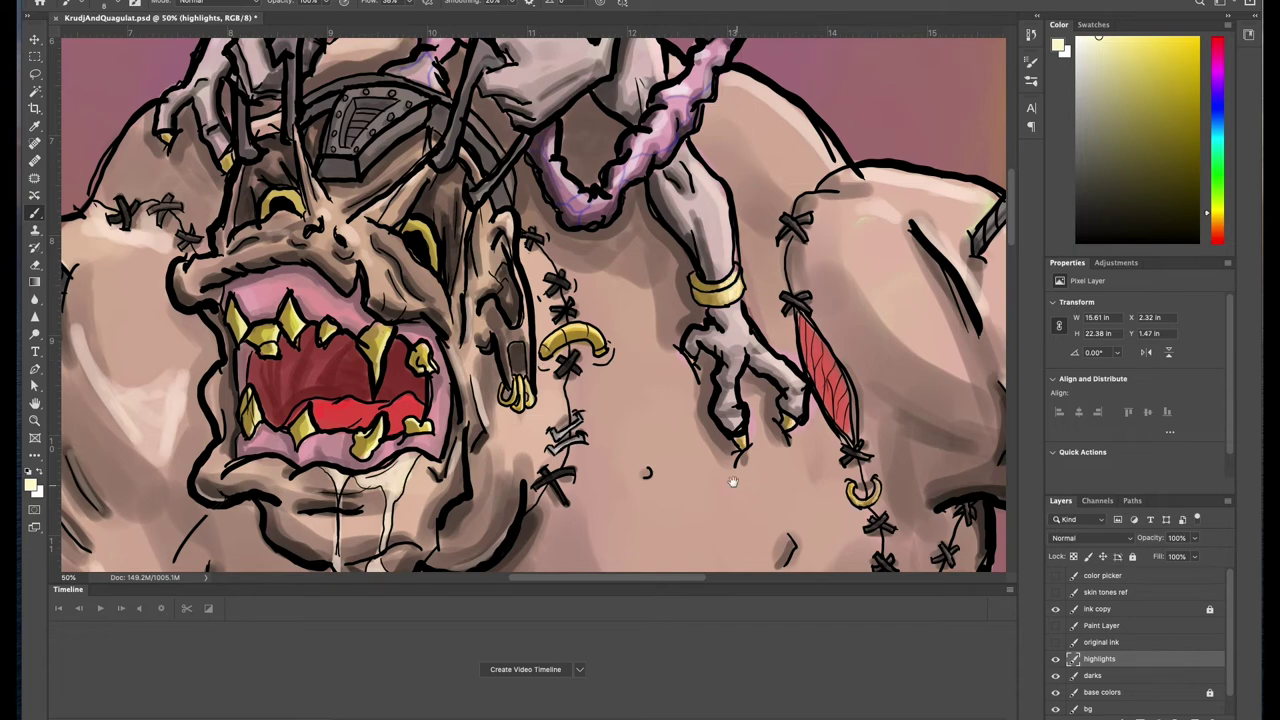
pyautogui.hotkey('ctrl', '-')
pyautogui.hotkey('ctrl', '-')
pyautogui.hotkey('ctrl', '-')
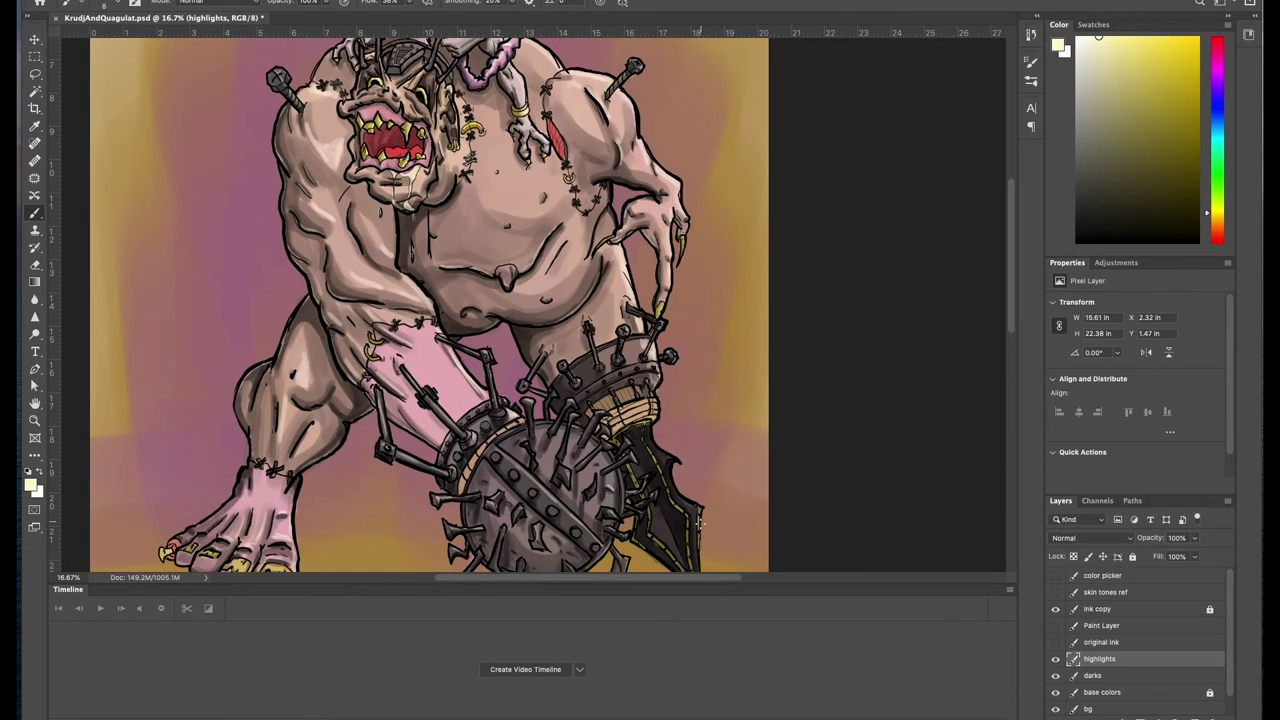
pyautogui.scroll(-5, 706, 463)
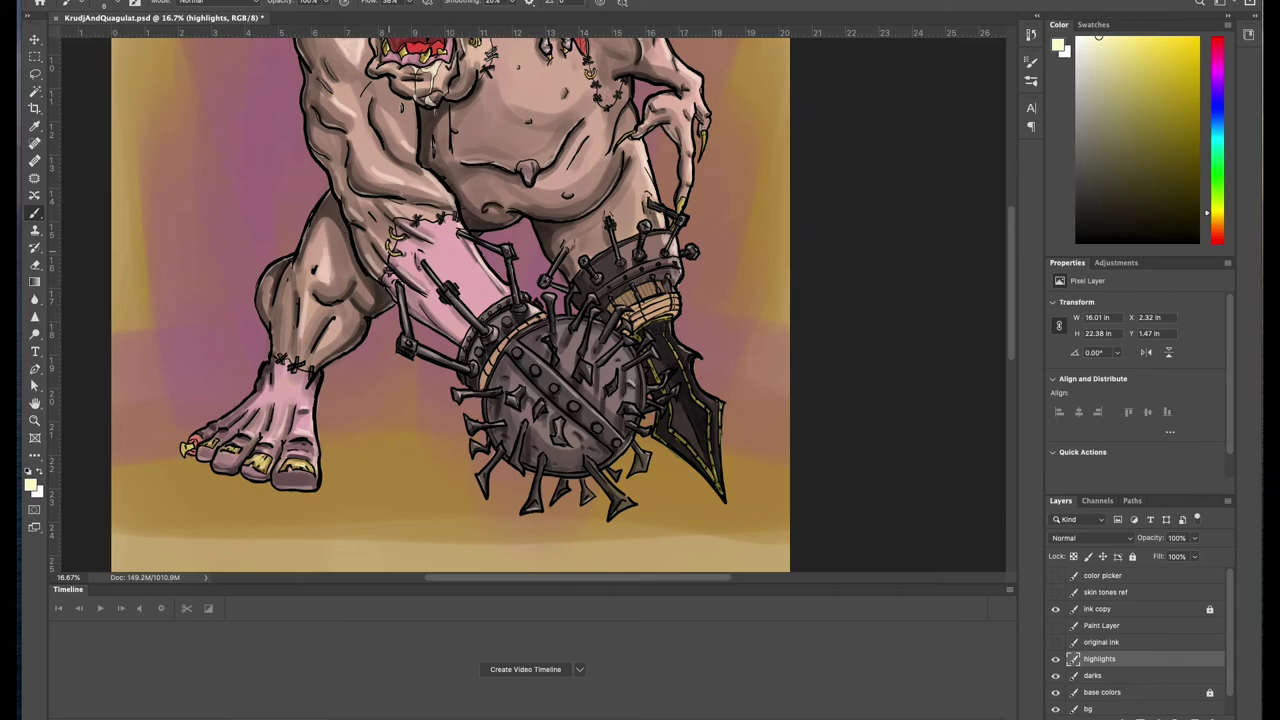
pyautogui.moveTo(714, 295); pyautogui.dragTo(725, 515)
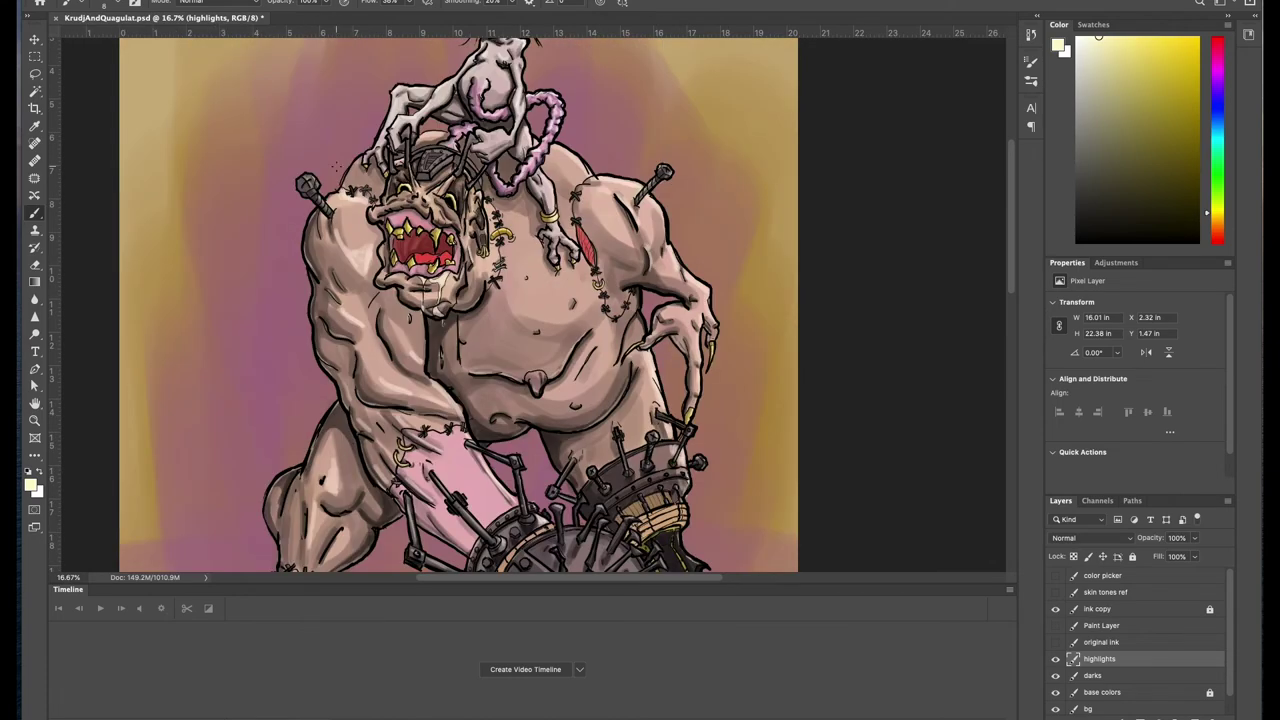
# Step: On the darks layer, shade the rider's yellow teeth with dark gold and the gums with mauve
pyautogui.scroll(-4, 686, 334)
pyautogui.scroll(8, 700, 306)
pyautogui.click(1092, 675)
pyautogui.click(1158, 105)
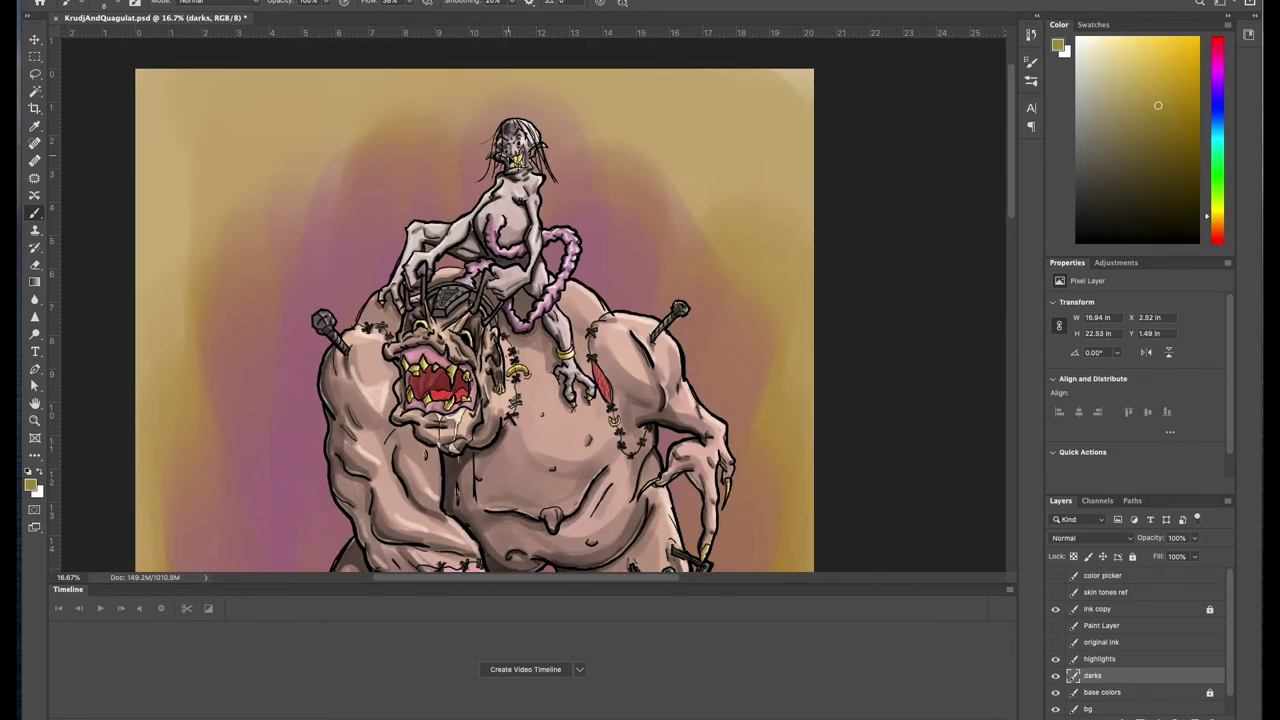
pyautogui.scroll(4, 520, 107)
pyautogui.keyDown('alt'); pyautogui.click(484, 336); pyautogui.keyUp('alt')
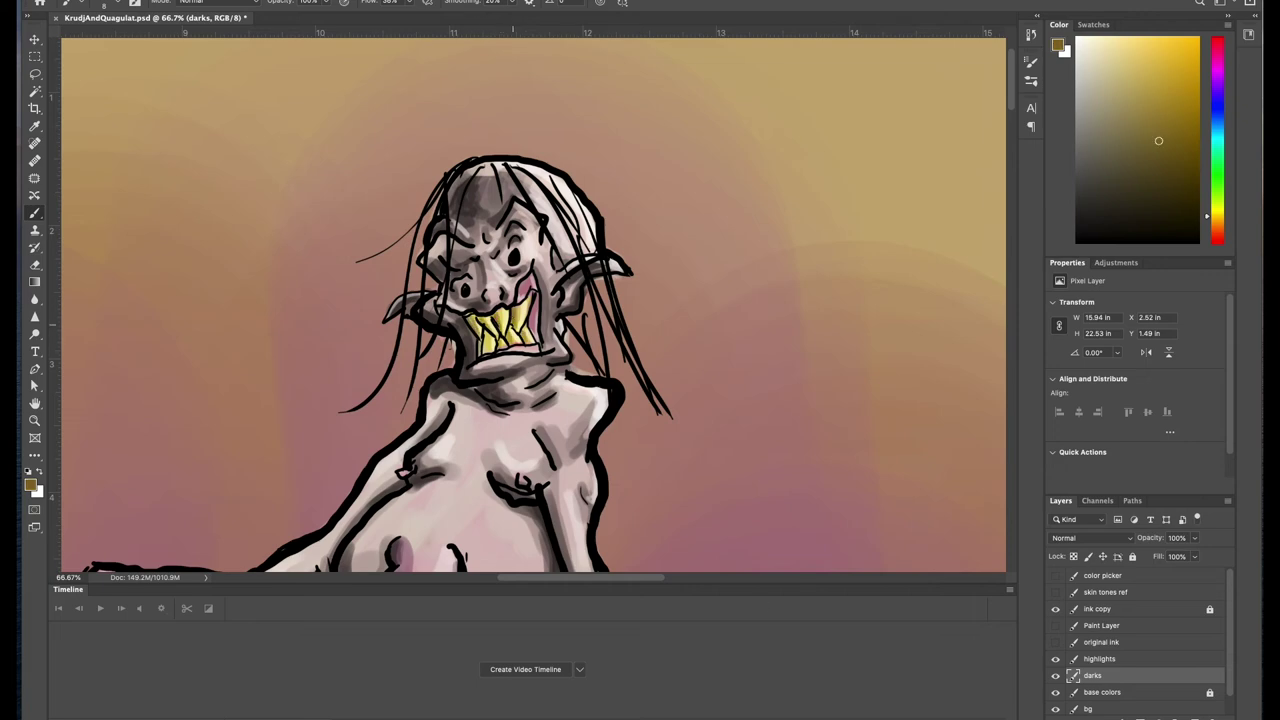
pyautogui.scroll(-5, 484, 336)
pyautogui.scroll(3, 712, 304)
# Step: Return to the highlights layer and paint white accents on the rider's brow, nose and cheek
pyautogui.click(1099, 658)
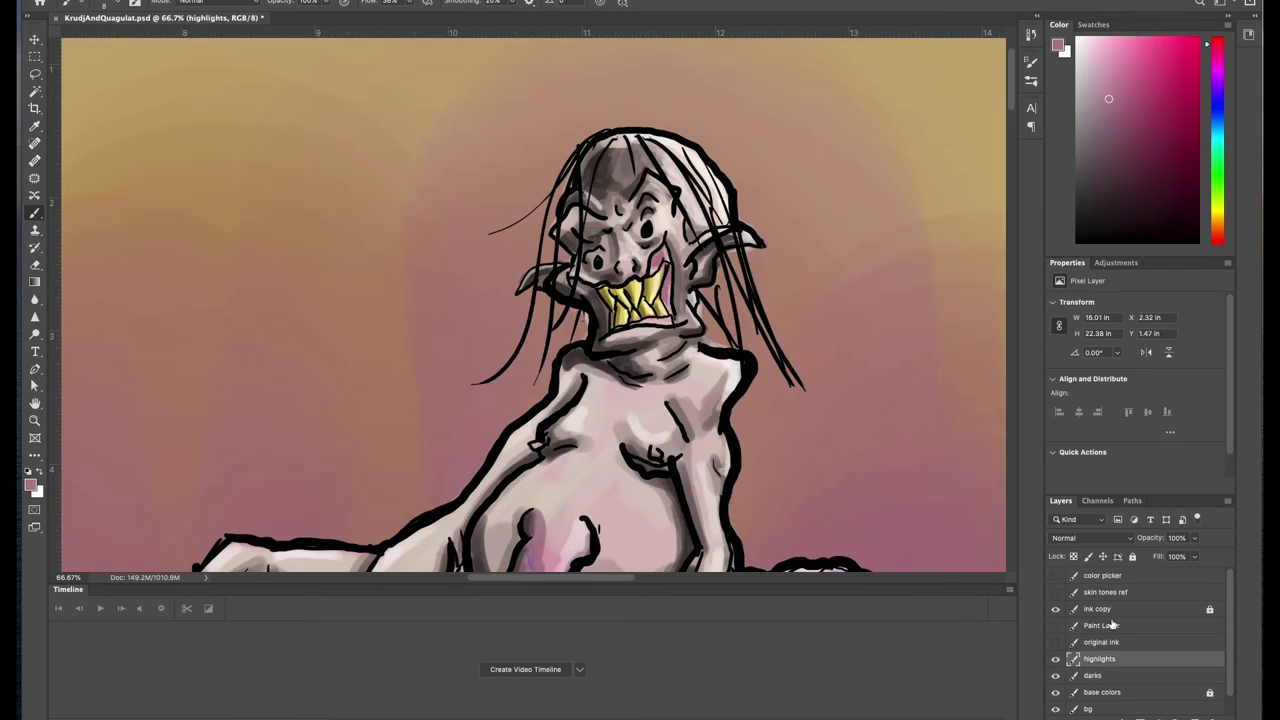
pyautogui.press('x')
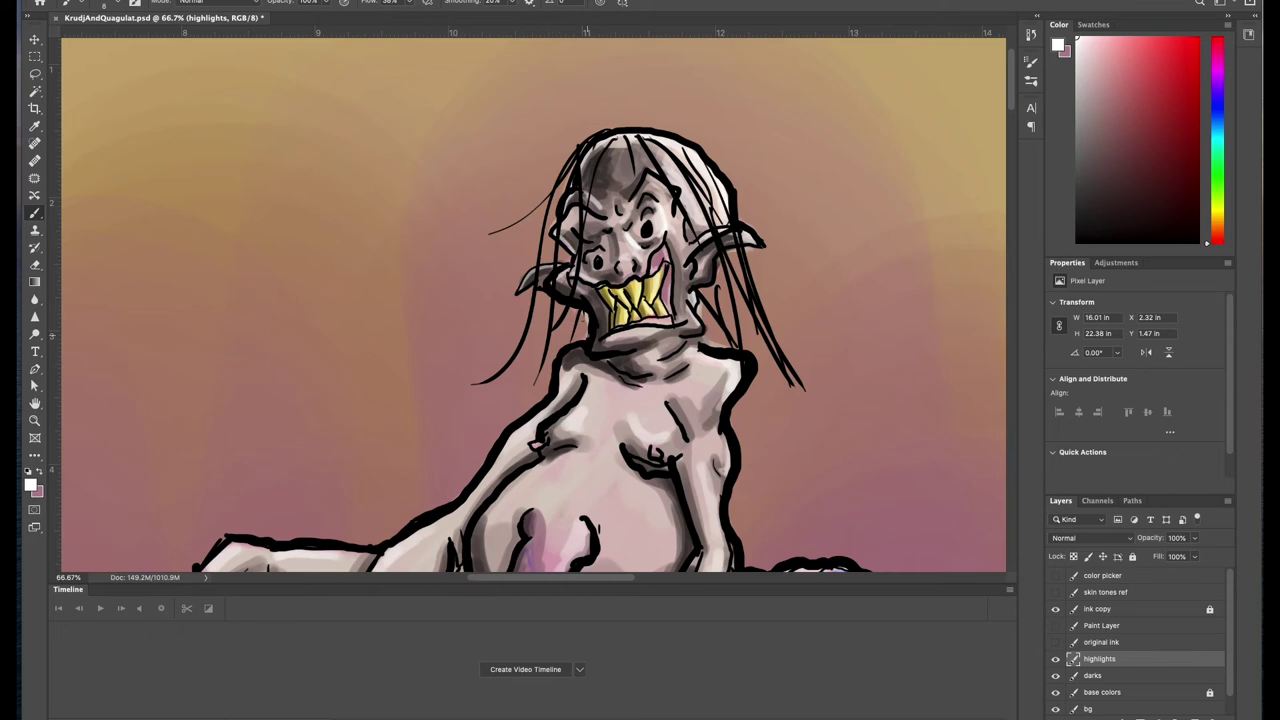
pyautogui.moveTo(670, 200); pyautogui.dragTo(648, 210)
pyautogui.moveTo(646, 262); pyautogui.dragTo(608, 282)
pyautogui.moveTo(682, 256); pyautogui.dragTo(682, 296)
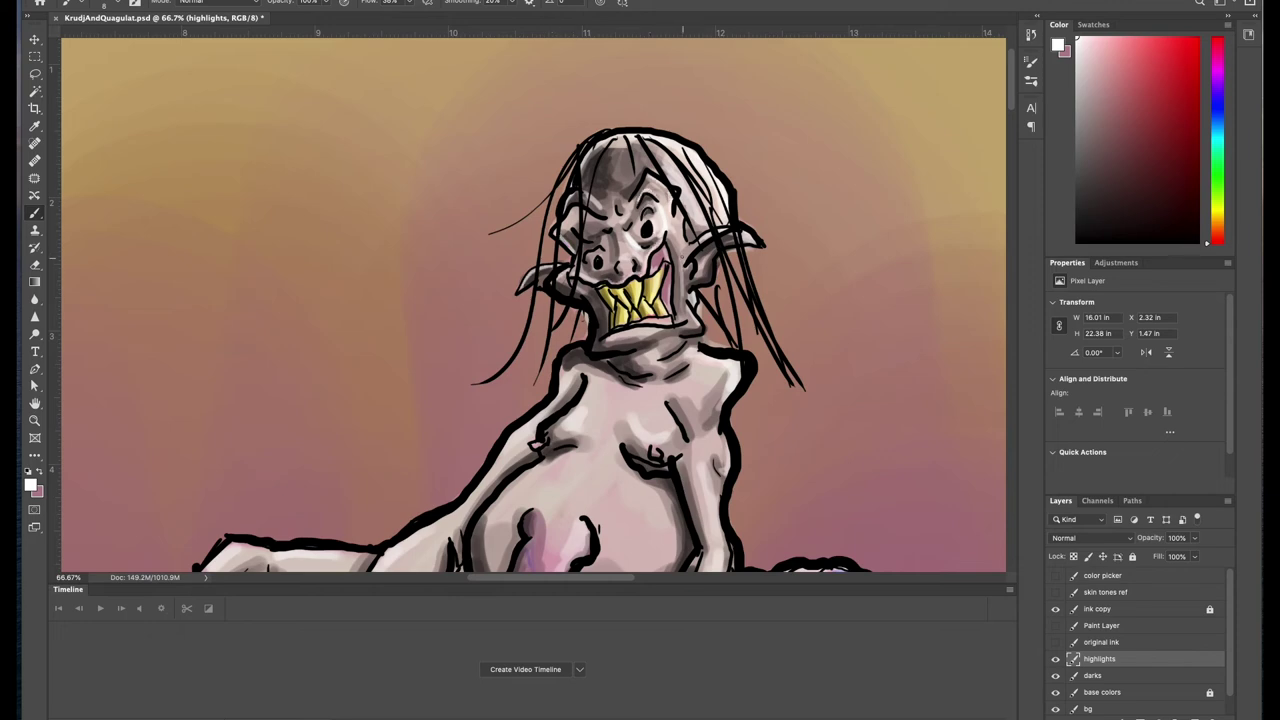
pyautogui.hotkey('ctrl', '0')
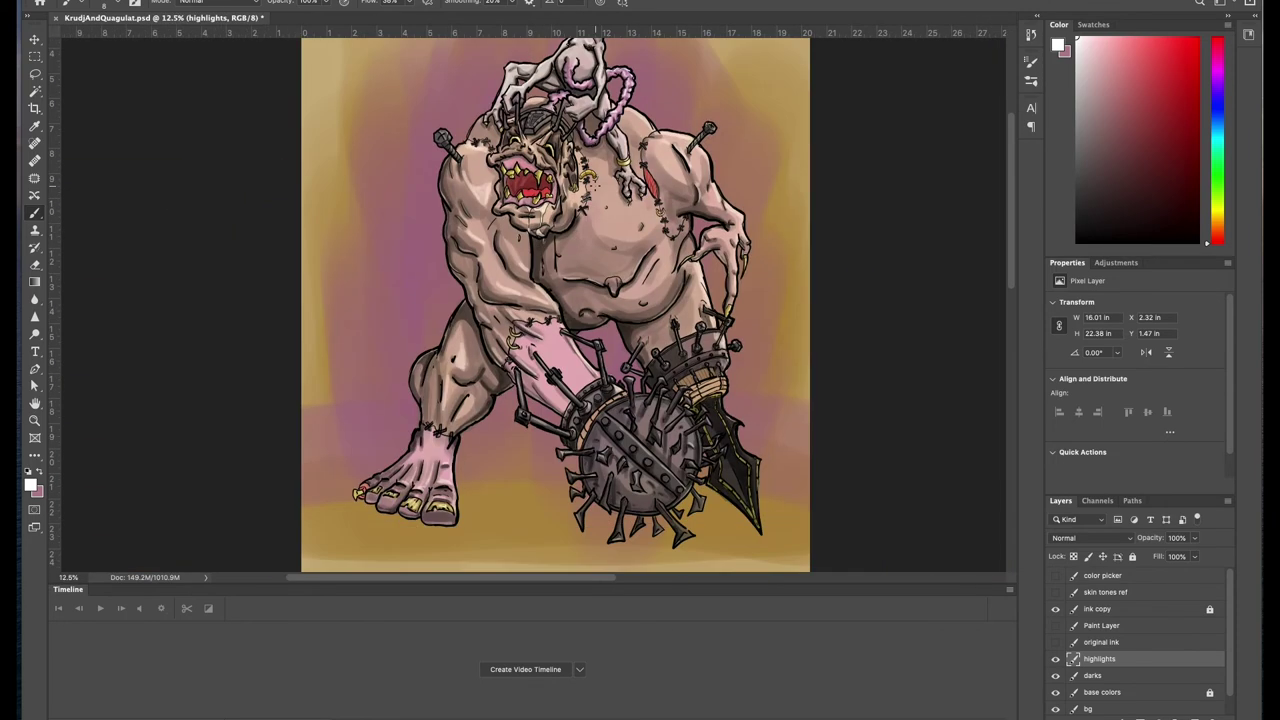
# Step: On the darks layer, shade the spiked metal cuff above the blade with a tone sampled from it
pyautogui.scroll(4, 785, 423)
pyautogui.keyDown('alt'); pyautogui.click(470, 300); pyautogui.keyUp('alt')
pyautogui.hotkey('alt', '[')
pyautogui.moveTo(500, 306); pyautogui.dragTo(456, 326)
pyautogui.moveTo(530, 290); pyautogui.dragTo(462, 340)
pyautogui.moveTo(378, 350); pyautogui.dragTo(408, 388)
pyautogui.moveTo(410, 330); pyautogui.dragTo(398, 344)
pyautogui.moveTo(428, 264); pyautogui.dragTo(355, 320)
pyautogui.moveTo(462, 238); pyautogui.dragTo(450, 276)
# Step: Resample darker tones and deepen the shadows across the cuff's rim, bolts and brown slatted section
pyautogui.keyDown('alt'); pyautogui.click(470, 262); pyautogui.keyUp('alt')
pyautogui.moveTo(366, 296)
pyautogui.mouseDown()
pyautogui.moveTo(350, 324)
pyautogui.moveTo(414, 390)
pyautogui.mouseUp()
pyautogui.moveTo(398, 270); pyautogui.dragTo(392, 300)
pyautogui.moveTo(460, 242)
pyautogui.mouseDown()
pyautogui.moveTo(438, 278)
pyautogui.moveTo(450, 310)
pyautogui.mouseUp()
pyautogui.moveTo(520, 318); pyautogui.dragTo(468, 346)
pyautogui.moveTo(560, 320); pyautogui.dragTo(492, 336)
pyautogui.moveTo(468, 350); pyautogui.dragTo(443, 359)
pyautogui.keyDown('alt'); pyautogui.click(440, 352); pyautogui.keyUp('alt')
pyautogui.moveTo(498, 292); pyautogui.dragTo(452, 308)
pyautogui.moveTo(450, 360); pyautogui.dragTo(412, 388)
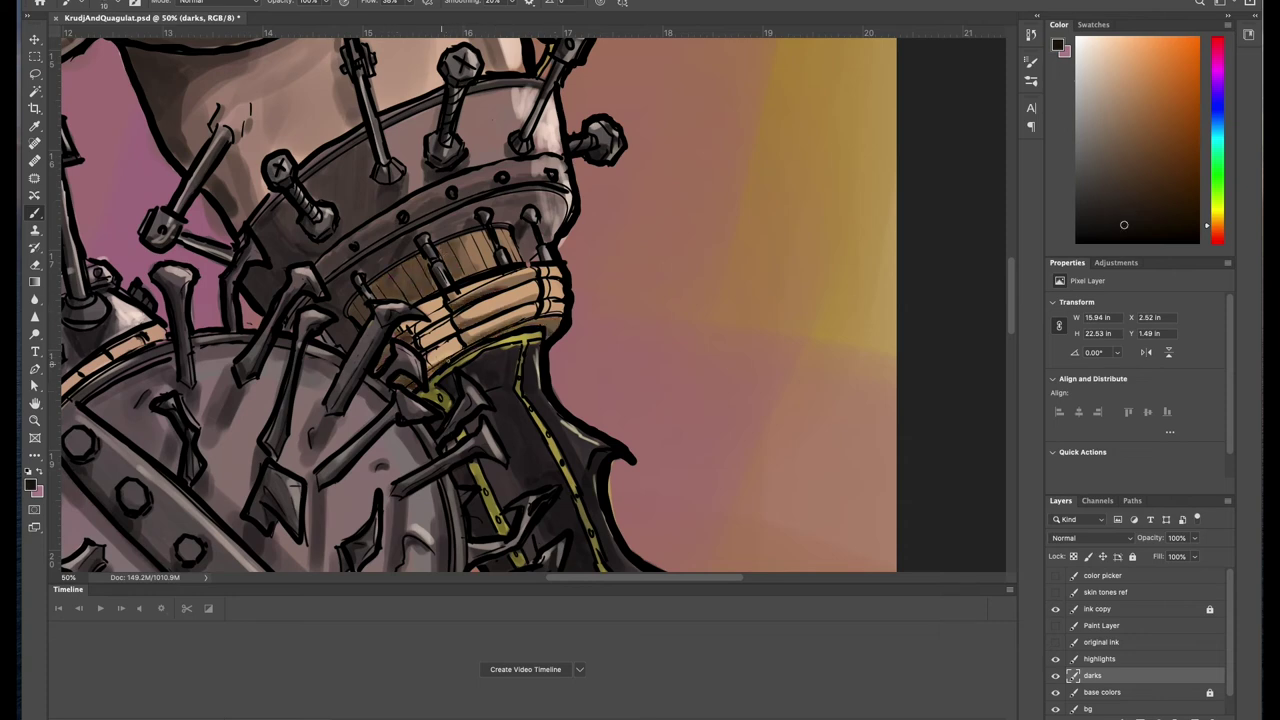
# Step: Shade the ends and undersides of the tan bands wrapped between the metal cuff and the blade
pyautogui.moveTo(562, 318); pyautogui.dragTo(484, 332)
pyautogui.keyDown('alt'); pyautogui.click(575, 300); pyautogui.keyUp('alt')
pyautogui.moveTo(560, 270); pyautogui.dragTo(550, 310)
pyautogui.moveTo(460, 340); pyautogui.dragTo(404, 346)
pyautogui.keyDown('alt'); pyautogui.click(443, 352); pyautogui.keyUp('alt')
pyautogui.moveTo(450, 332); pyautogui.dragTo(412, 316)
pyautogui.moveTo(566, 294); pyautogui.dragTo(520, 336)
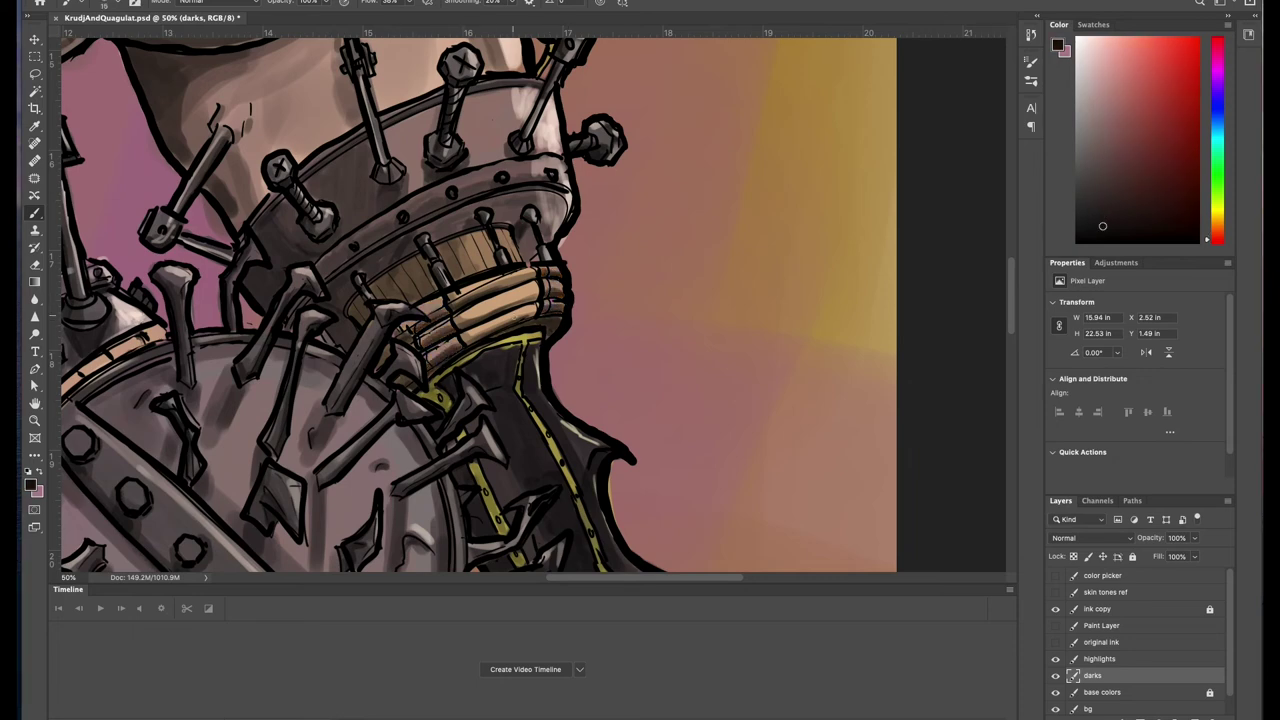
pyautogui.keyDown('alt'); pyautogui.click(508, 292); pyautogui.keyUp('alt')
pyautogui.moveTo(532, 284); pyautogui.dragTo(484, 302)
pyautogui.moveTo(510, 296); pyautogui.dragTo(470, 310)
# Step: Darken the upper and inner faces of the blade with black on the darks layer
pyautogui.hotkey('alt', ']')
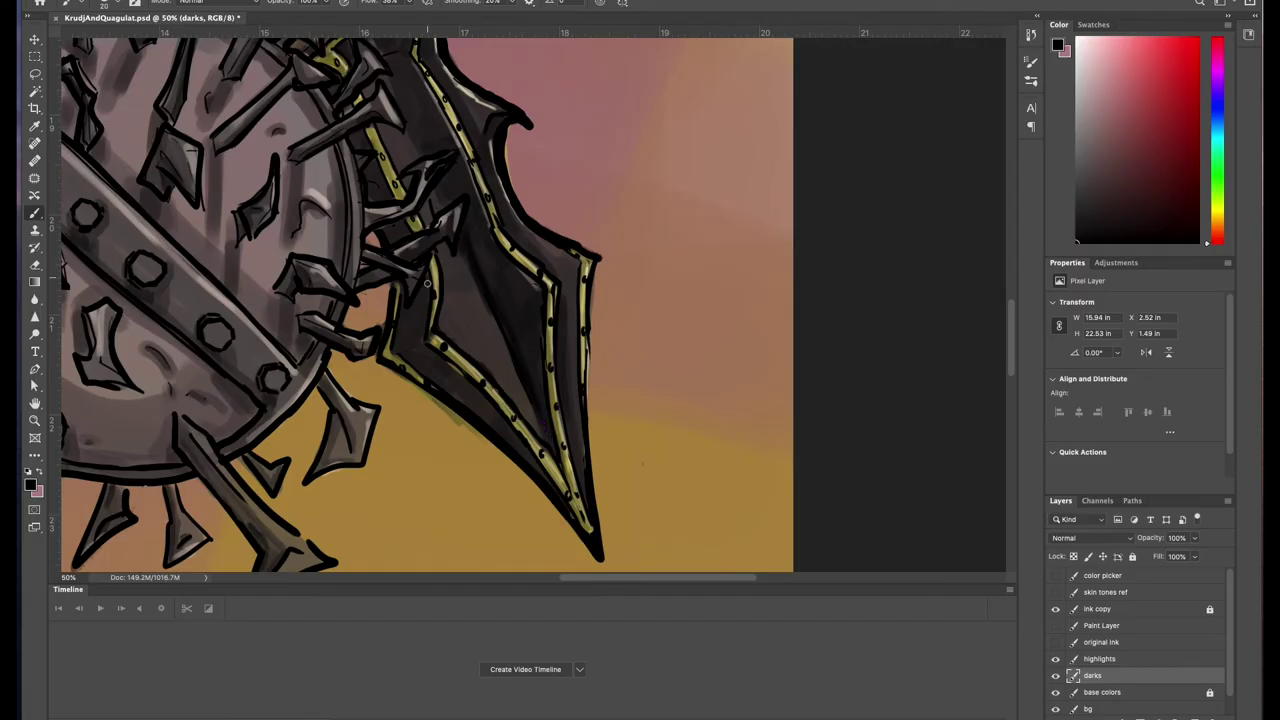
pyautogui.moveTo(427, 283); pyautogui.dragTo(500, 420)
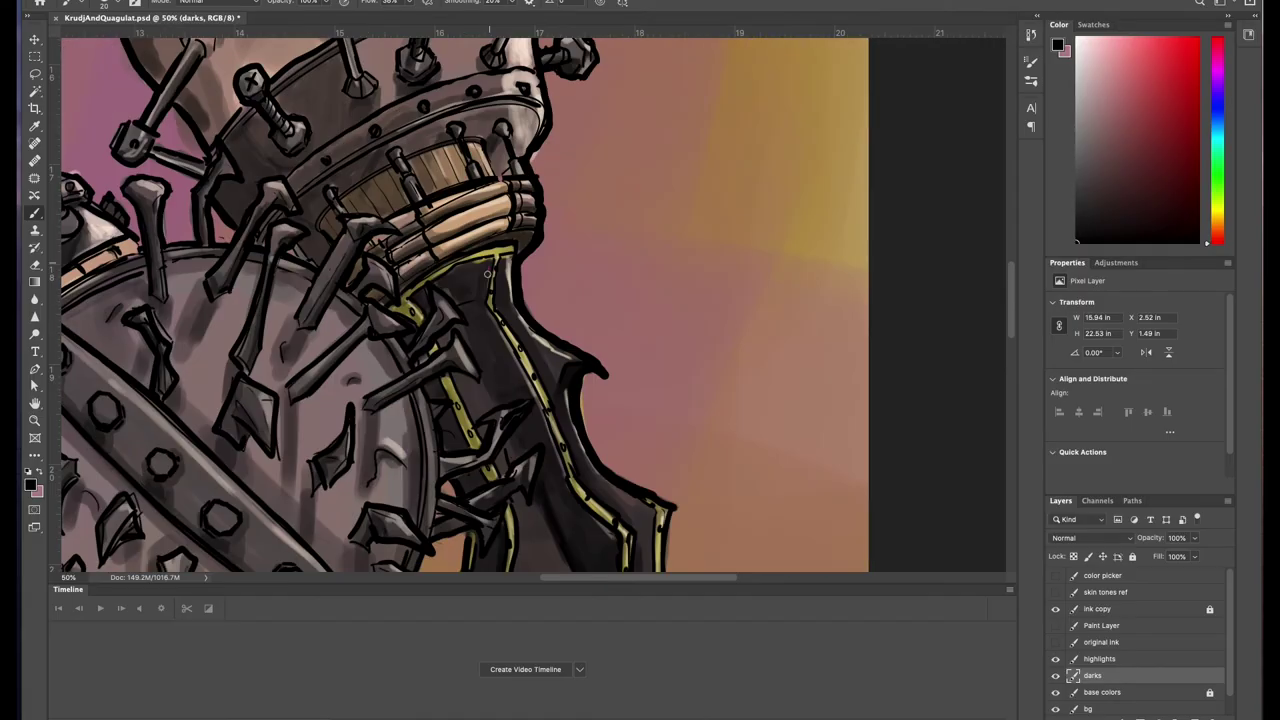
pyautogui.moveTo(462, 312)
pyautogui.mouseDown()
pyautogui.moveTo(440, 286)
pyautogui.moveTo(480, 428)
pyautogui.mouseUp()
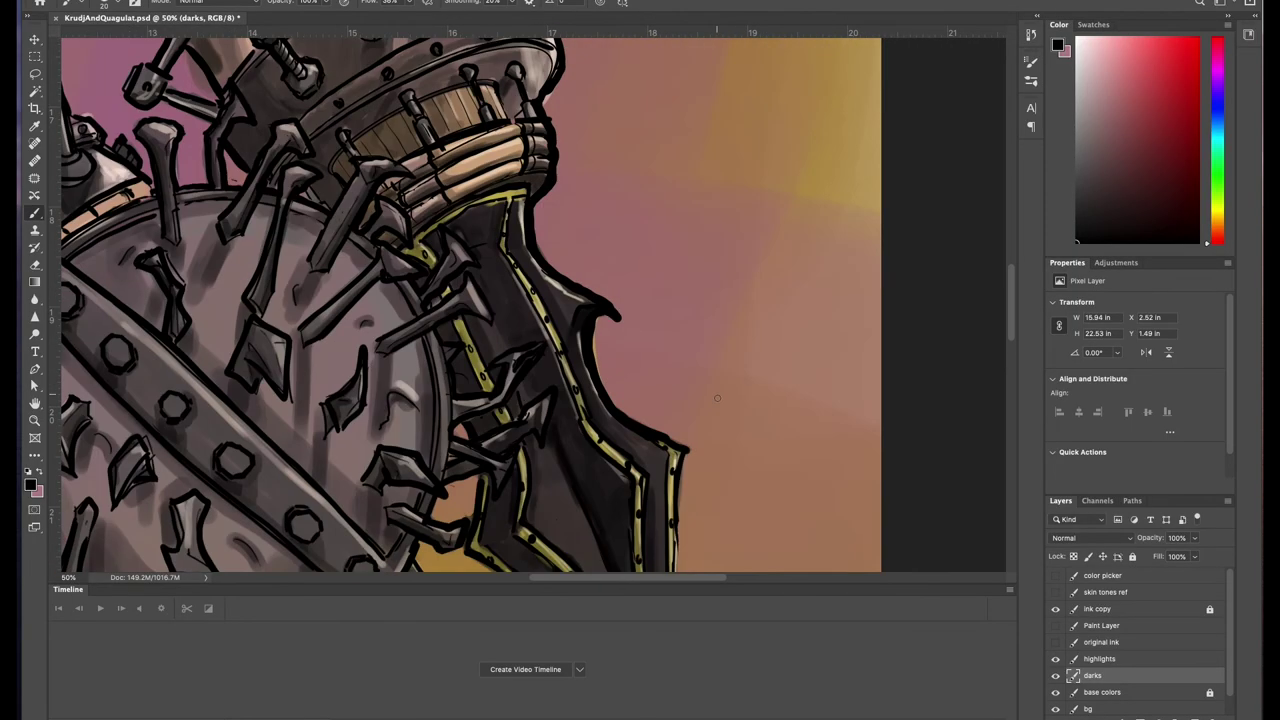
pyautogui.hotkey('alt', ']')
pyautogui.keyDown('alt'); pyautogui.click(549, 539); pyautogui.keyUp('alt')
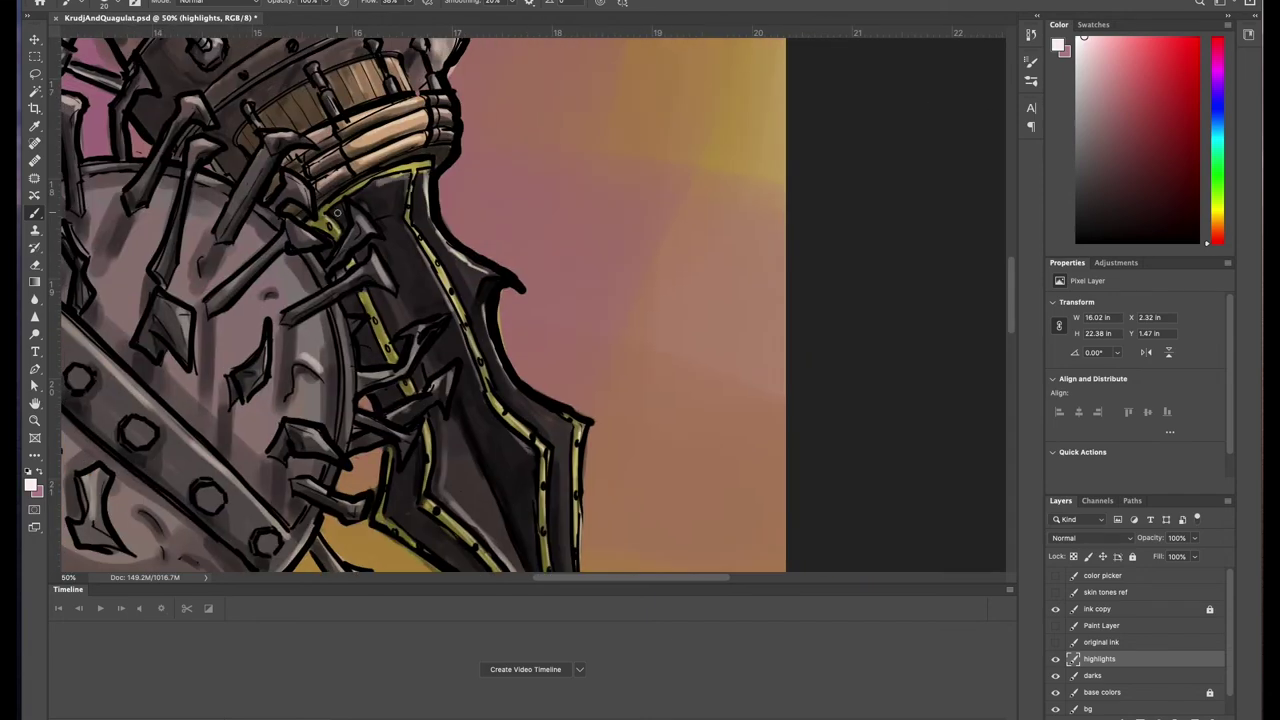
pyautogui.hotkey('ctrl', '-')
pyautogui.hotkey('ctrl', '-')
pyautogui.hotkey('ctrl', '-')
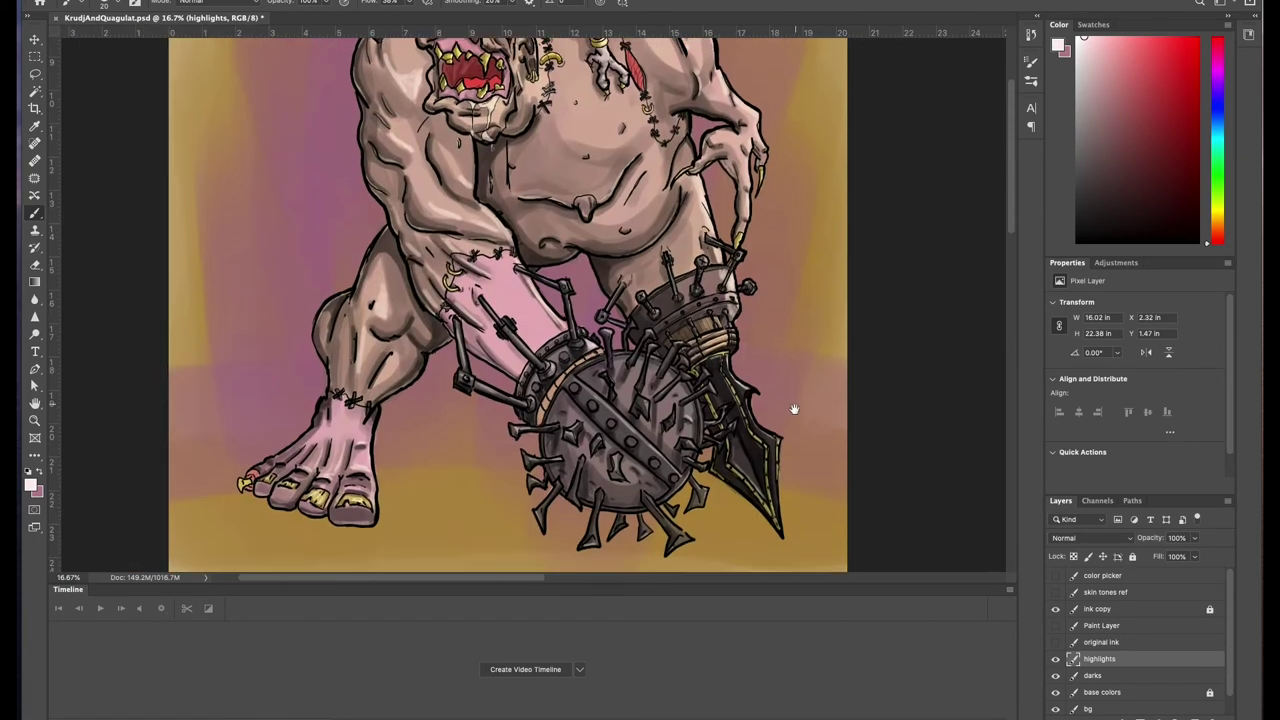
pyautogui.scroll(4, 490, 300)
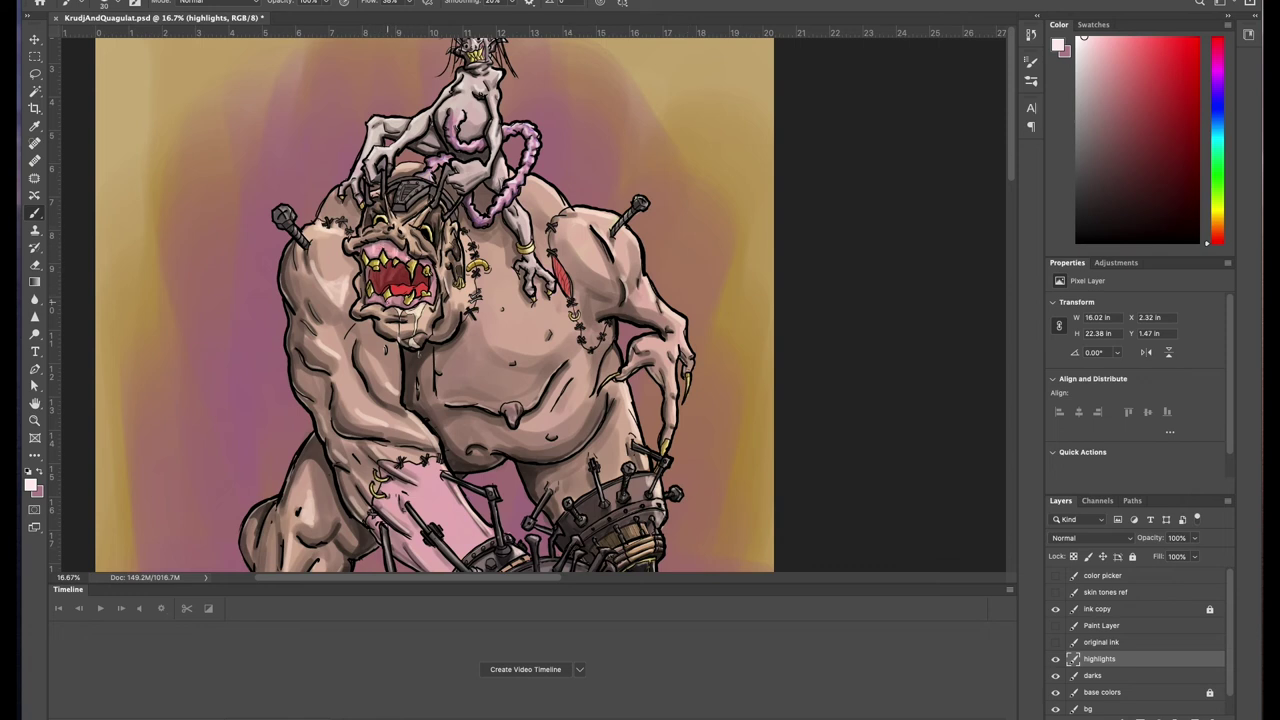
# Step: Pick a very dark red paint color on the darks layer and crop the canvas to about 20.34 × 24.38 in
pyautogui.hotkey('alt', '[')
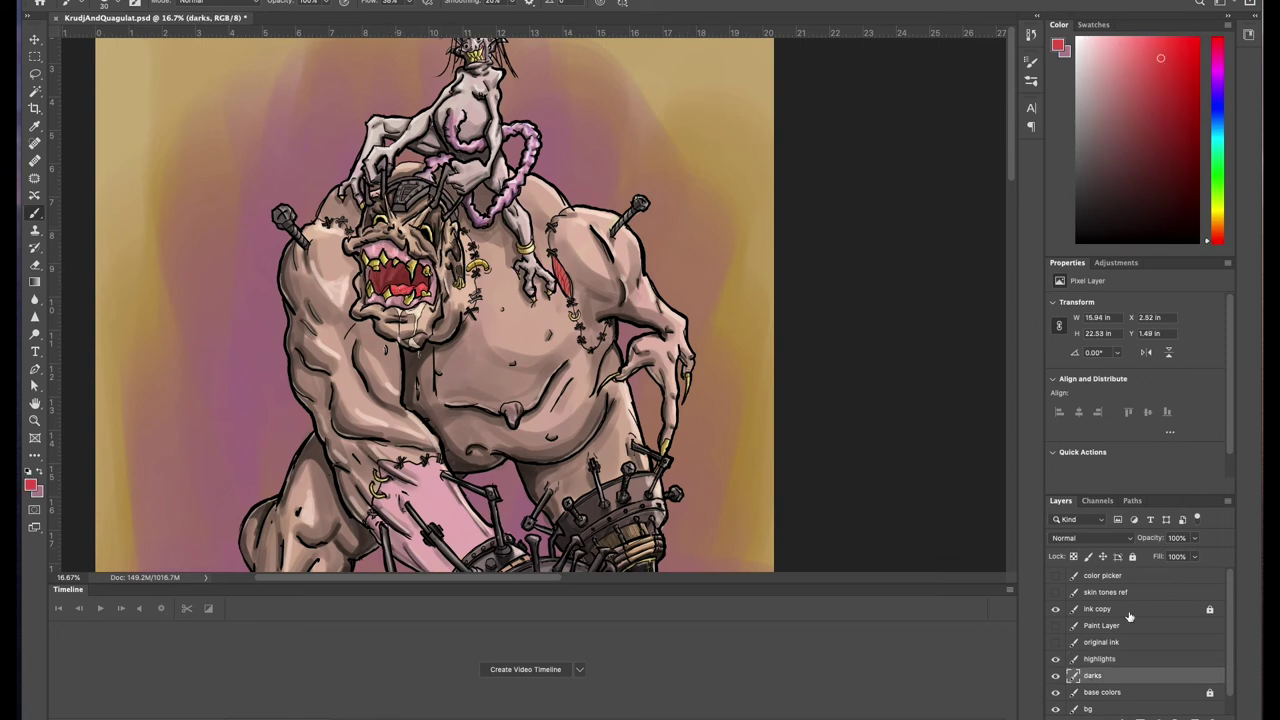
pyautogui.click(1158, 208)
pyautogui.hotkey('ctrl', '0')
pyautogui.press('c')
pyautogui.press('Return')
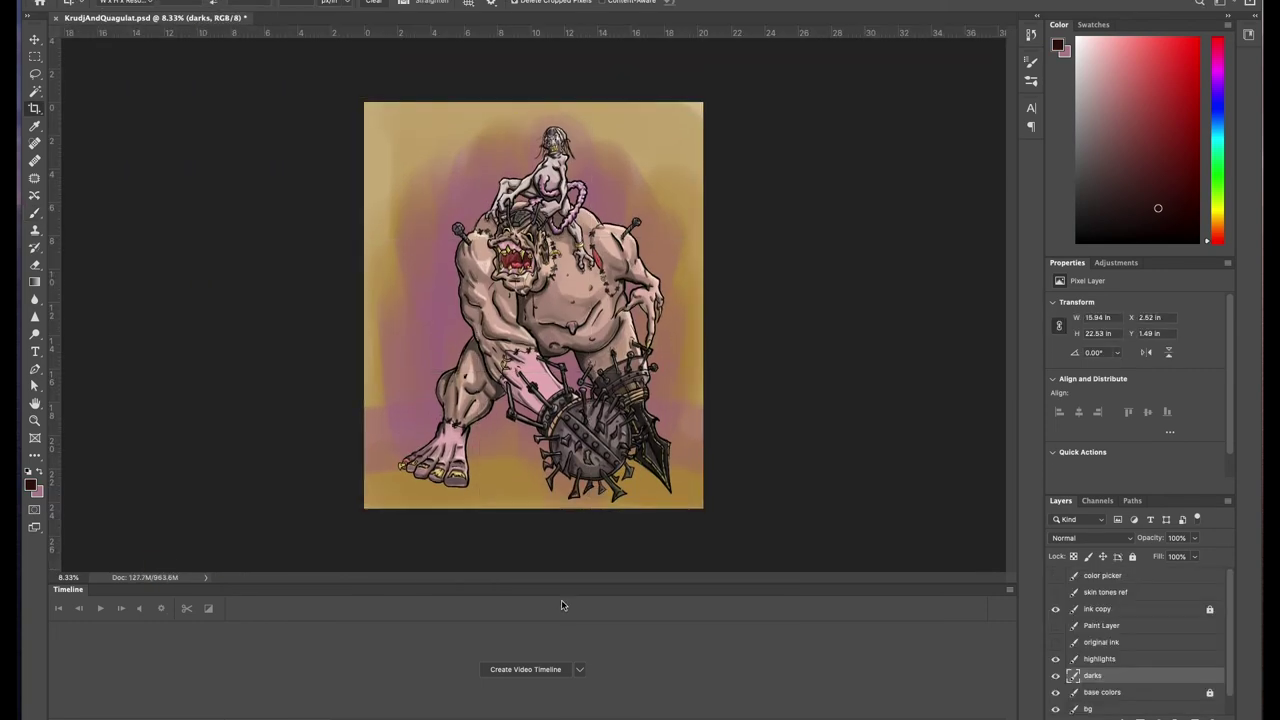
# Step: Name the new layer between base colors and bg "shadows"
pyautogui.doubleClick(1093, 706)
pyautogui.write('shadows')
pyautogui.press('Return')
# Step: Paint broad dark red-brown shadows over the ground around the monster's foot and weapons on the shadows layer
pyautogui.press('b')
pyautogui.moveTo(478, 500)
pyautogui.mouseDown()
pyautogui.moveTo(491, 471)
pyautogui.moveTo(400, 450)
pyautogui.moveTo(622, 385)
pyautogui.moveTo(349, 400)
pyautogui.moveTo(354, 183)
pyautogui.moveTo(370, 120)
pyautogui.mouseUp()
pyautogui.hotkey('ctrl', 'z')
pyautogui.moveTo(665, 465); pyautogui.dragTo(700, 505)
pyautogui.moveTo(476, 458)
pyautogui.mouseDown()
pyautogui.moveTo(400, 478)
pyautogui.moveTo(540, 465)
pyautogui.moveTo(690, 490)
pyautogui.moveTo(415, 499)
pyautogui.mouseUp()
# Step: Lower the brush opacity to 33%, darken the background around the picture's edges, and restore full opacity
pyautogui.press('3')
pyautogui.press('3')
pyautogui.moveTo(395, 440)
pyautogui.mouseDown()
pyautogui.moveTo(400, 286)
pyautogui.moveTo(690, 150)
pyautogui.mouseUp()
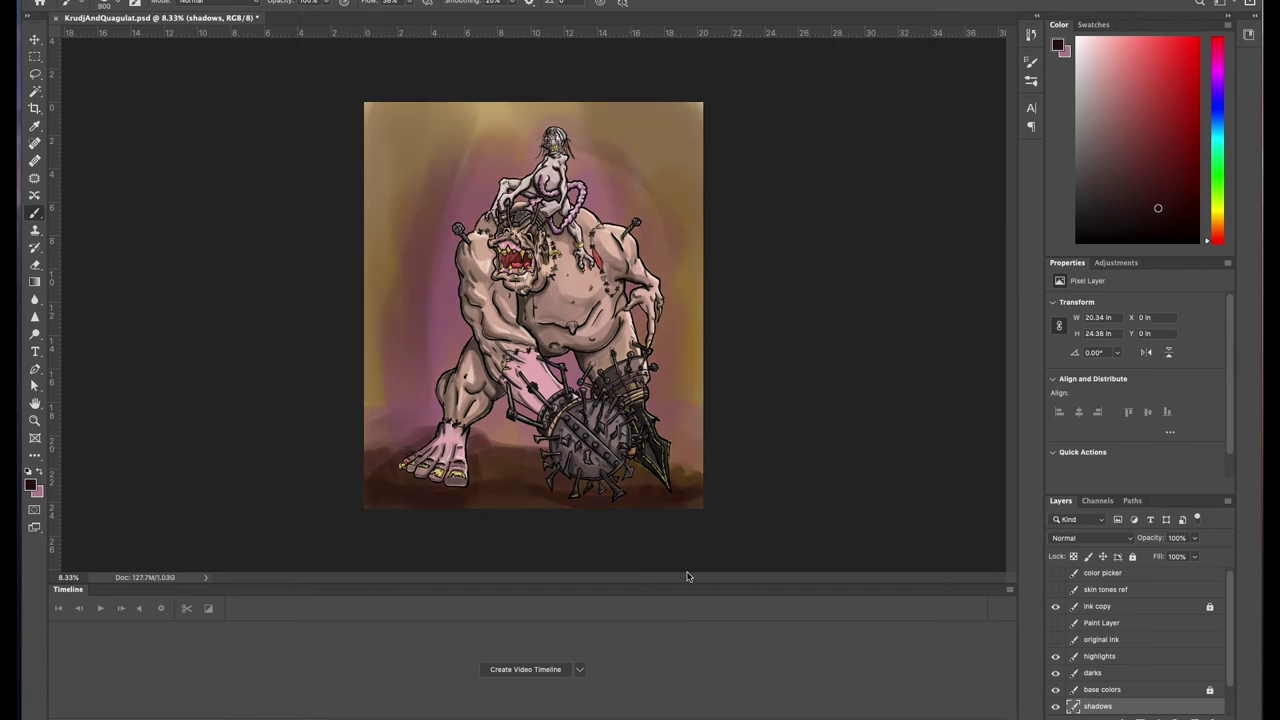
pyautogui.press('0')
pyautogui.scroll(-1, 1140, 640)
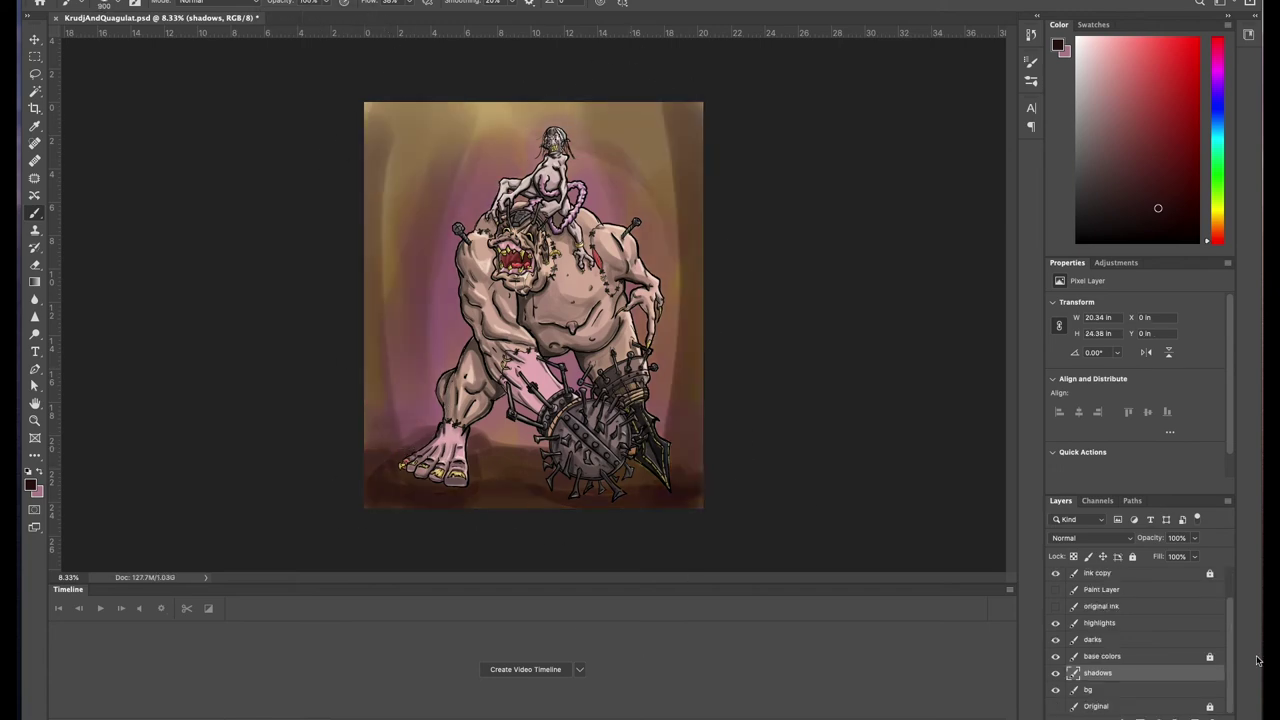
# Step: On the darks layer, shade the metal plate and rods on the monster's head with sampled dark greys, and save the document
pyautogui.scroll(4, 539, 113)
pyautogui.hotkey('alt', ']')
pyautogui.hotkey('alt', ']')
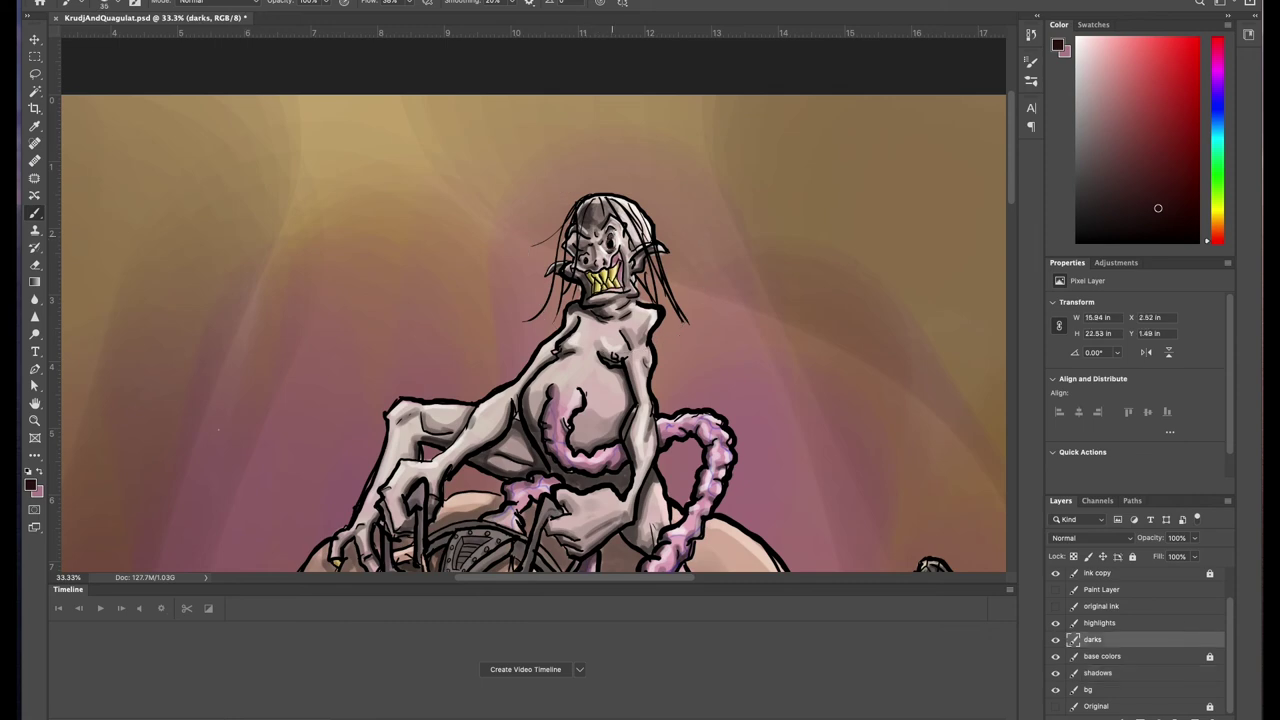
pyautogui.scroll(-2, 218, 430)
pyautogui.scroll(3, 148, 119)
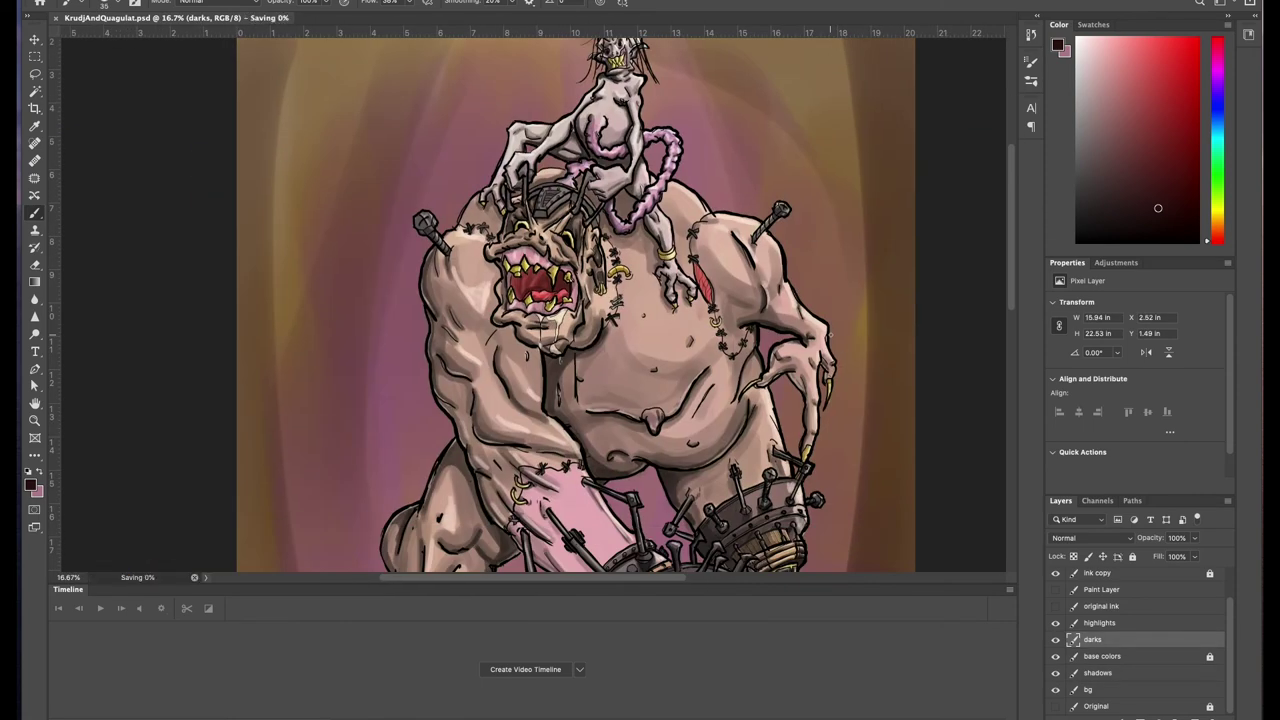
pyautogui.moveTo(500, 312)
pyautogui.mouseDown()
pyautogui.moveTo(488, 356)
pyautogui.moveTo(500, 356)
pyautogui.mouseUp()
pyautogui.moveTo(545, 284); pyautogui.dragTo(507, 313)
pyautogui.keyDown('alt'); pyautogui.click(534, 300); pyautogui.keyUp('alt')
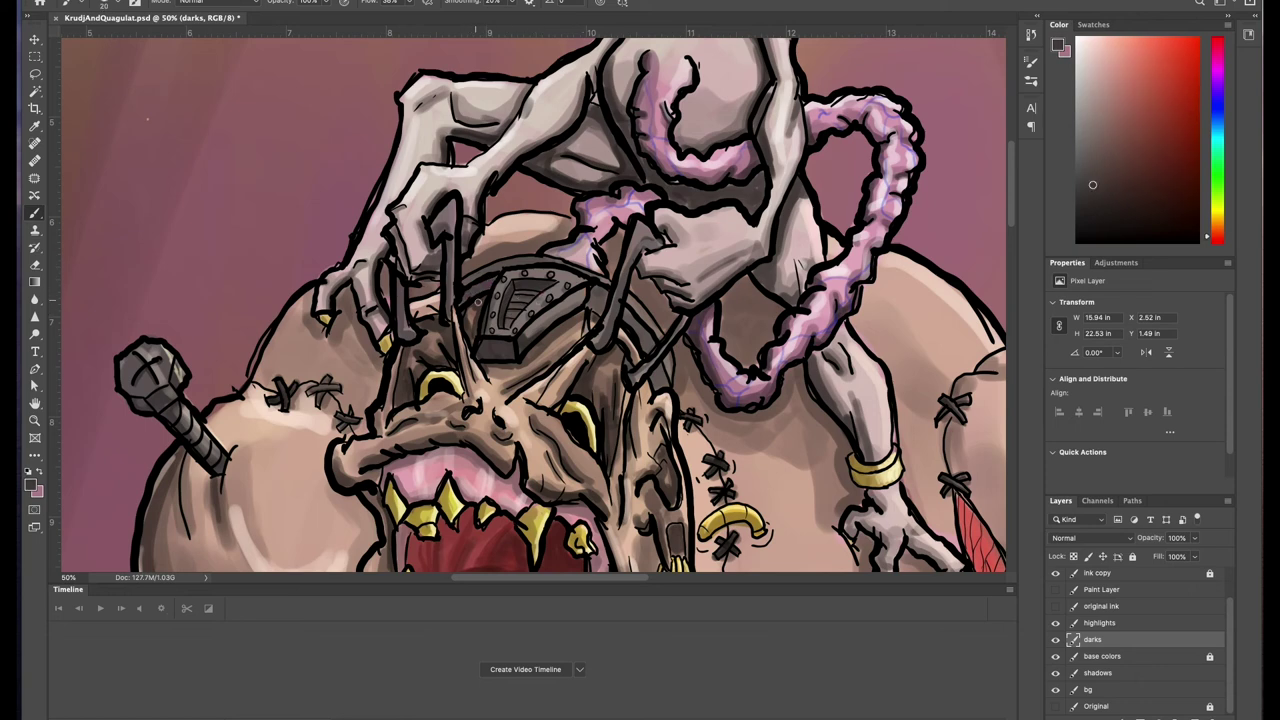
pyautogui.keyDown('alt'); pyautogui.click(628, 323); pyautogui.keyUp('alt')
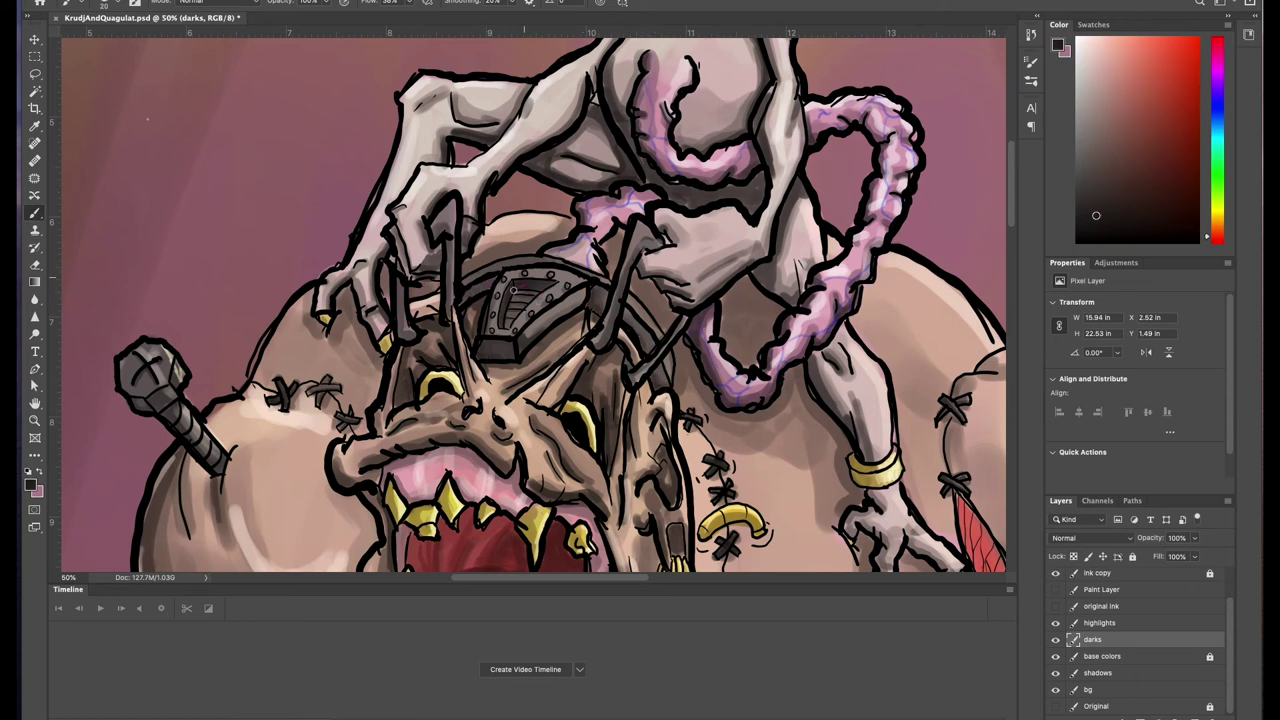
pyautogui.moveTo(492, 280); pyautogui.dragTo(448, 310)
pyautogui.moveTo(408, 282); pyautogui.dragTo(400, 338)
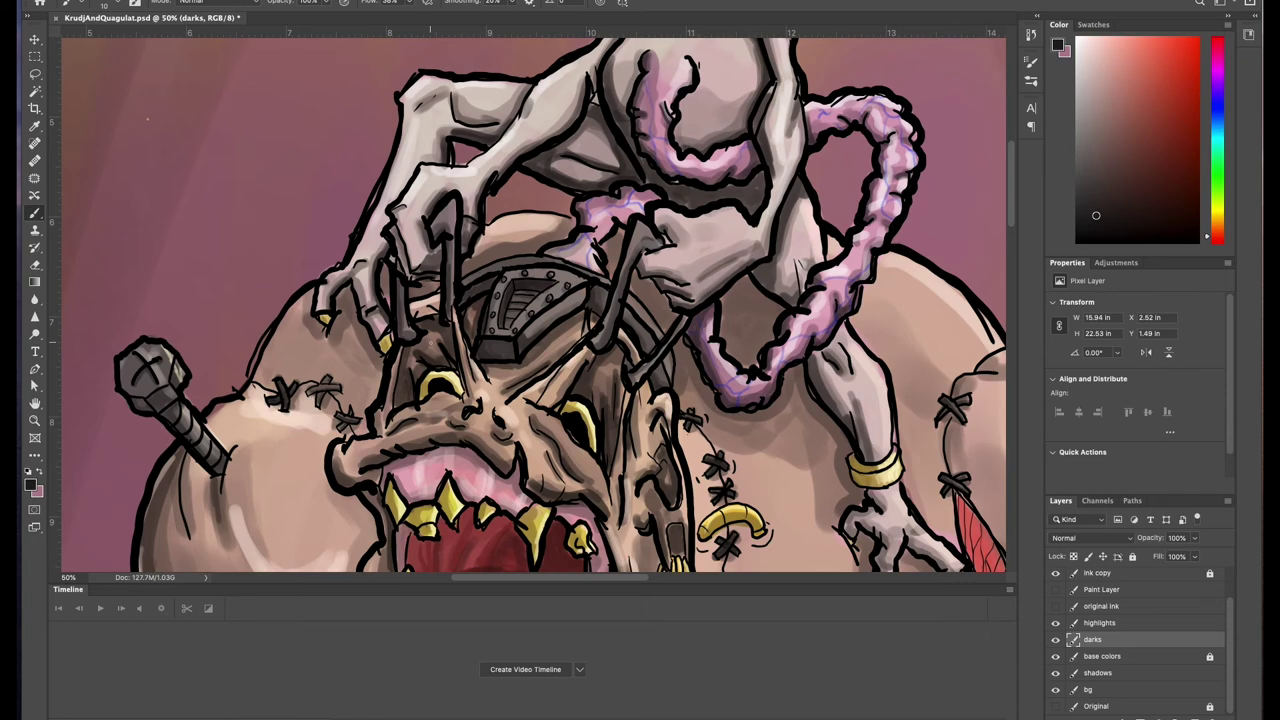
pyautogui.hotkey('ctrl', '0')
pyautogui.hotkey('ctrl', 's')
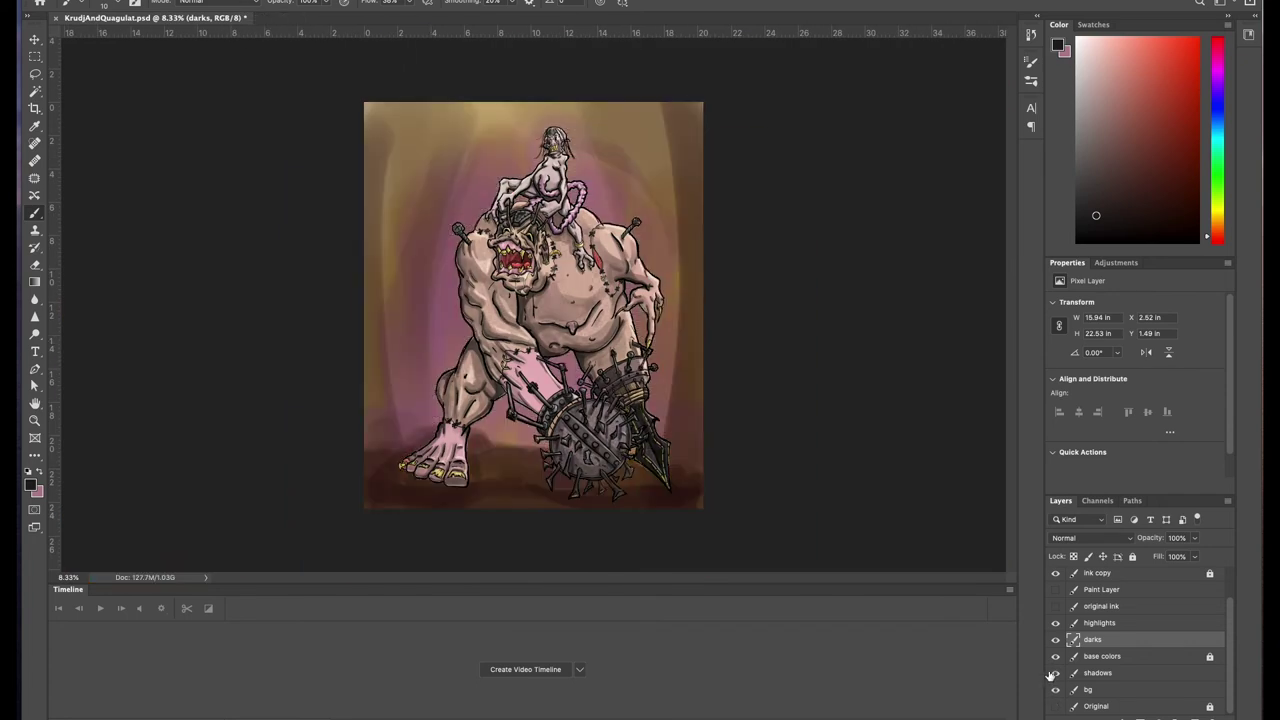
# Step: On the shadows layer, paint black contact shadows on the ground beneath the foot and the spiked ball
pyautogui.hotkey('alt', '[')
pyautogui.hotkey('alt', '[')
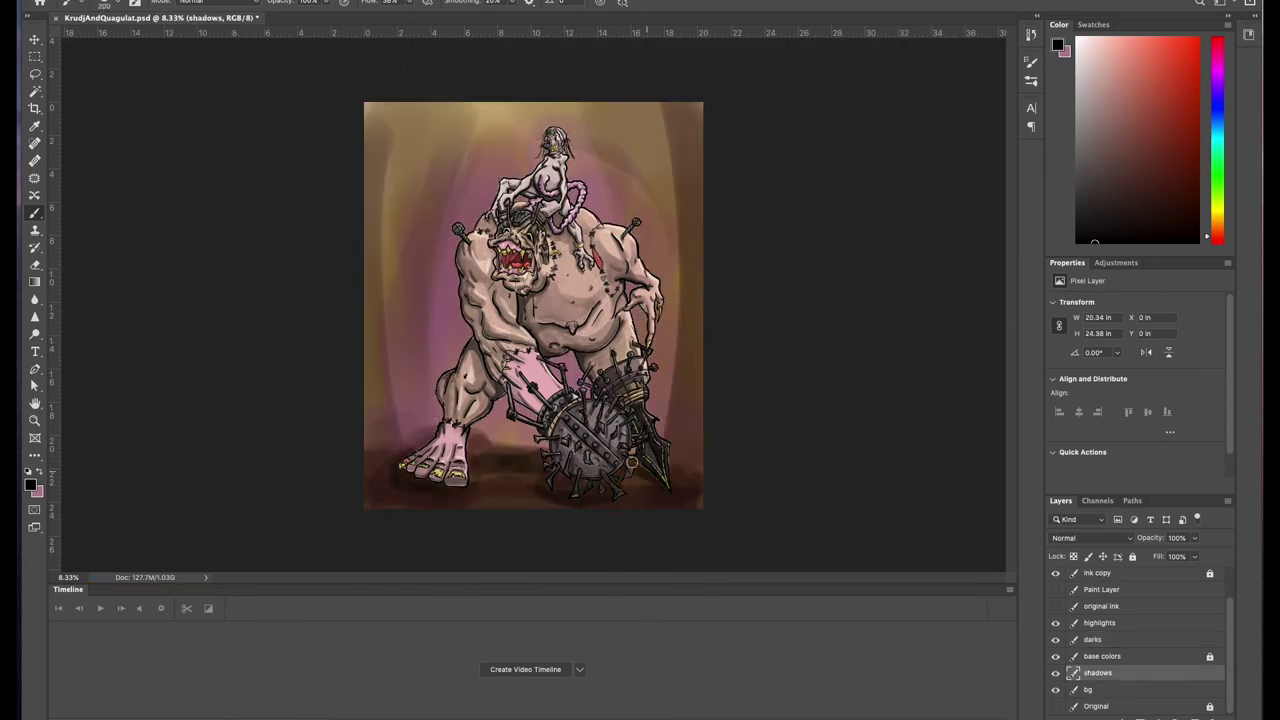
pyautogui.moveTo(418, 448); pyautogui.dragTo(400, 490)
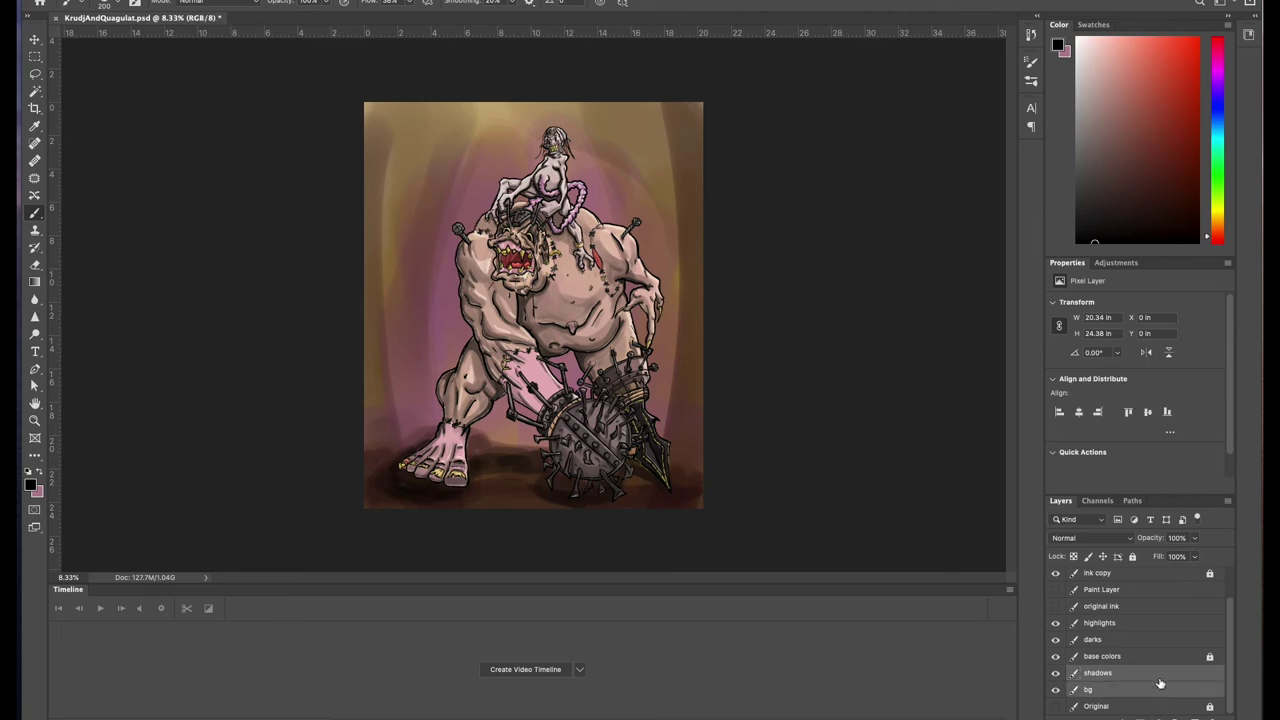
# Step: Merge the shadows layer into bg and shift the background's hue to green with a slight lightness reduction
pyautogui.click(180, 2)
pyautogui.click(380, 40)
pyautogui.moveTo(858, 318)
pyautogui.mouseDown()
pyautogui.moveTo(890, 318)
pyautogui.moveTo(873, 346)
pyautogui.moveTo(883, 318)
pyautogui.moveTo(905, 318)
pyautogui.mouseUp()
pyautogui.moveTo(920, 379)
pyautogui.mouseDown()
pyautogui.moveTo(950, 379)
pyautogui.moveTo(915, 379)
pyautogui.mouseUp()
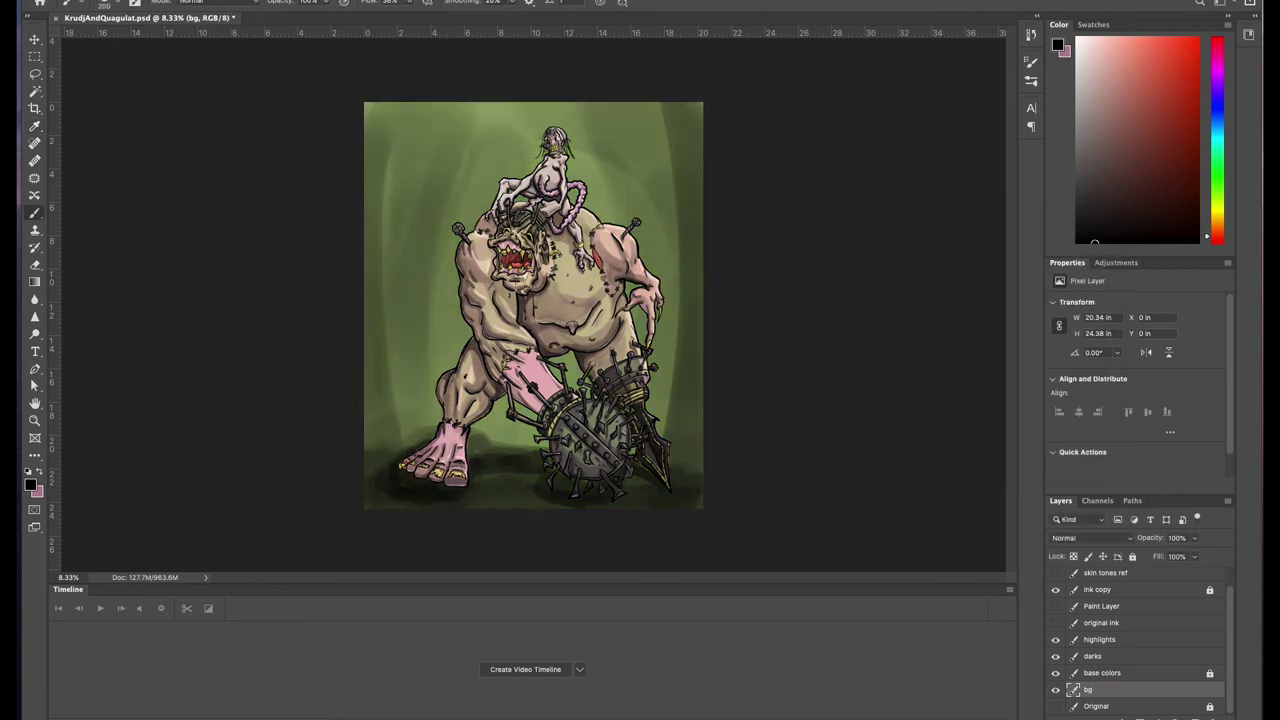
# Step: Pick a bright yellow and paint thin grass blades around the weapon's tip on the bg layer
pyautogui.click(1196, 38)
pyautogui.moveTo(1217, 236); pyautogui.dragTo(1217, 207)
pyautogui.moveTo(678, 458); pyautogui.dragTo(672, 490)
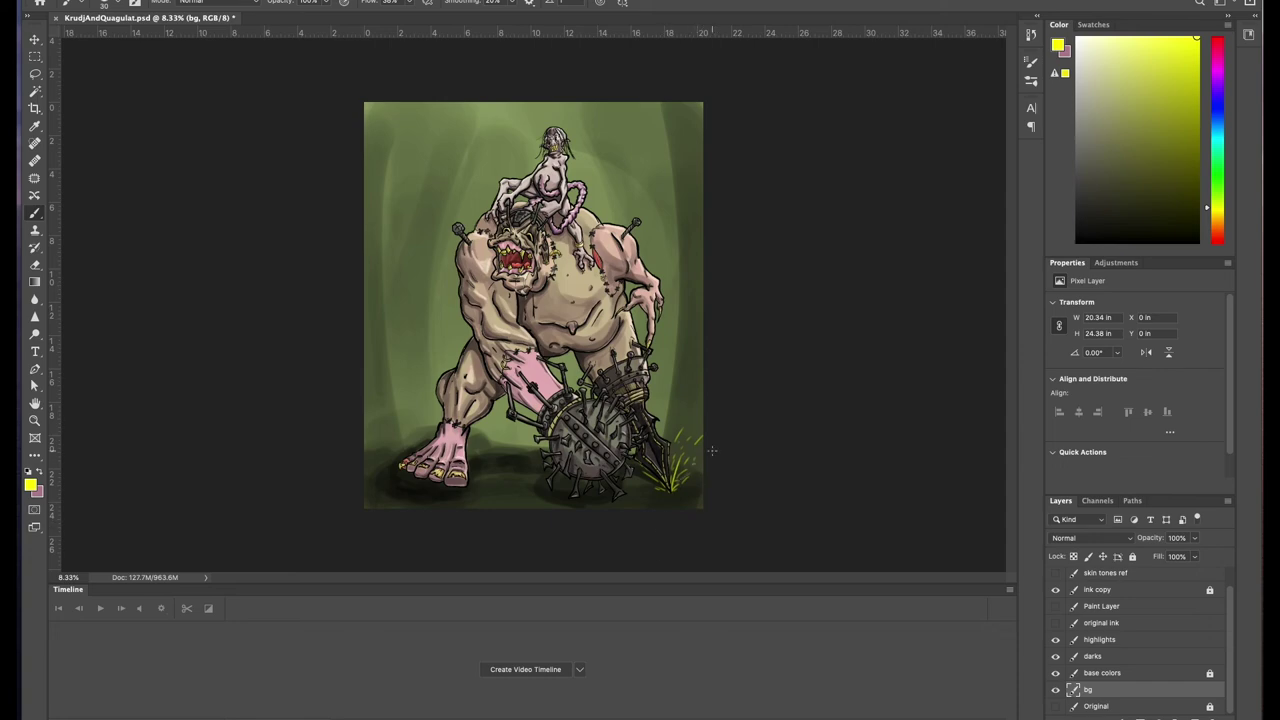
# Step: Shade the open wound on the monster's shoulder with a darker red on the darks layer
pyautogui.scroll(5, 712, 451)
pyautogui.click(1149, 146)
pyautogui.click(1092, 656)
pyautogui.moveTo(704, 308); pyautogui.dragTo(726, 390)
pyautogui.moveTo(680, 268); pyautogui.dragTo(724, 356)
pyautogui.moveTo(698, 298)
pyautogui.mouseDown()
pyautogui.moveTo(686, 330)
pyautogui.moveTo(710, 368)
pyautogui.mouseUp()
# Step: Add near-white accents to the shoulder wound on the highlights layer
pyautogui.click(1099, 639)
pyautogui.click(1094, 40)
pyautogui.moveTo(682, 282); pyautogui.dragTo(692, 322)
pyautogui.moveTo(699, 344); pyautogui.dragTo(705, 364)
# Step: Paint thin white streaks inside the monster's mouth on the highlights layer
pyautogui.click(1092, 656)
pyautogui.click(1102, 198)
pyautogui.hscroll(-5, 530, 300)
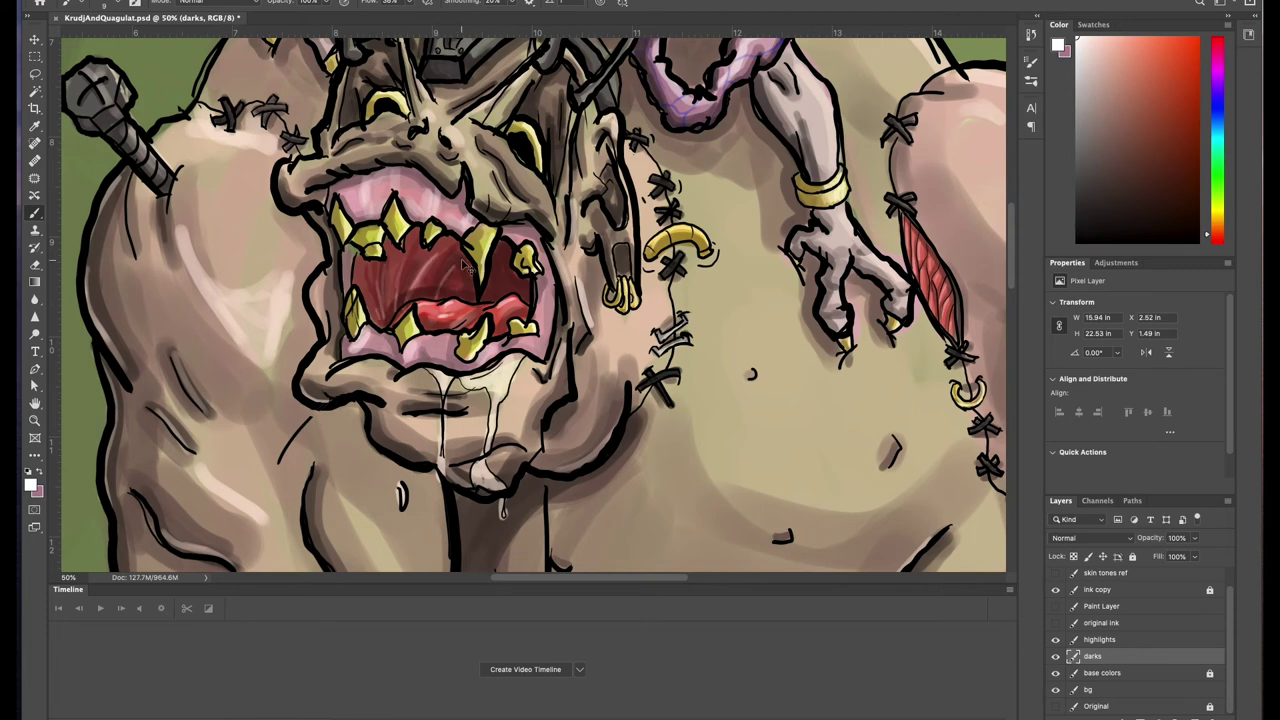
pyautogui.hotkey('ctrl', '0')
pyautogui.hotkey('alt', ']')
pyautogui.hotkey('ctrl', '+')
pyautogui.hotkey('ctrl', '+')
pyautogui.moveTo(360, 246); pyautogui.dragTo(352, 306)
pyautogui.moveTo(330, 256); pyautogui.dragTo(312, 300)
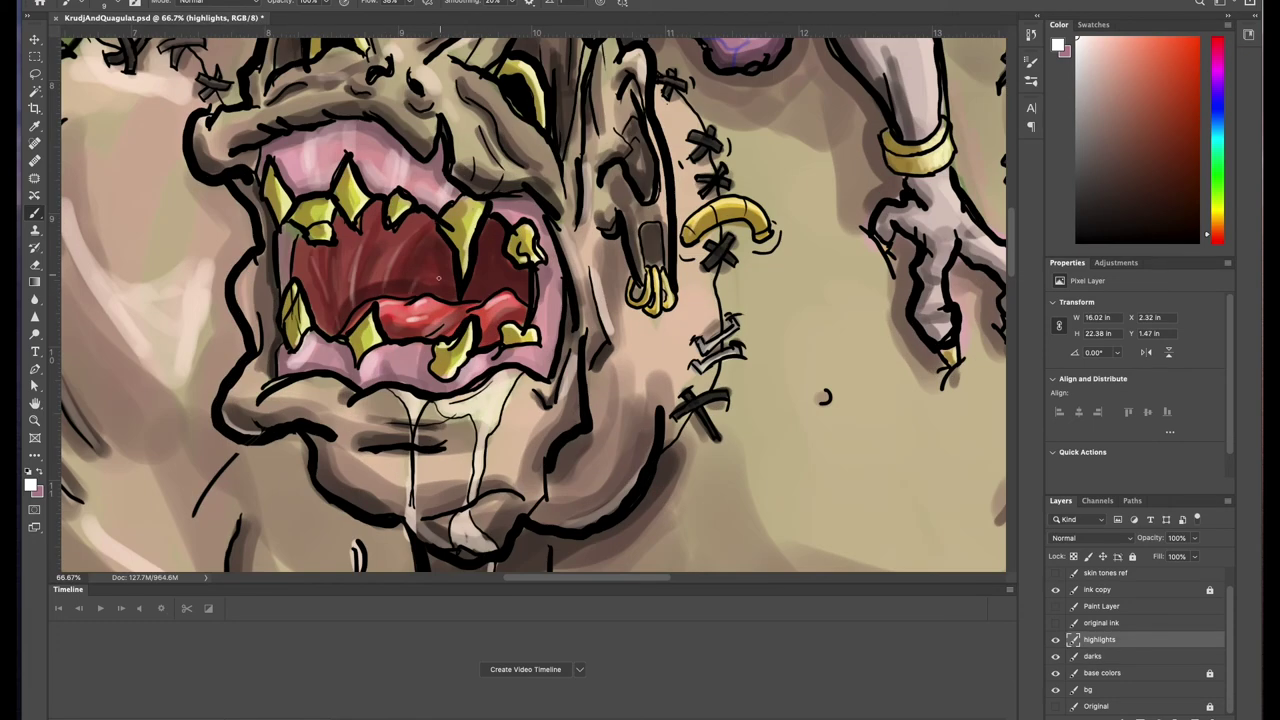
# Step: Add small white highlights to the monster's lower gums
pyautogui.hotkey('ctrl', '0')
pyautogui.hotkey('ctrl', '+')
pyautogui.hotkey('ctrl', '+')
pyautogui.moveTo(386, 350); pyautogui.dragTo(420, 346)
pyautogui.moveTo(514, 350); pyautogui.dragTo(540, 348)
pyautogui.hotkey('ctrl', '0')
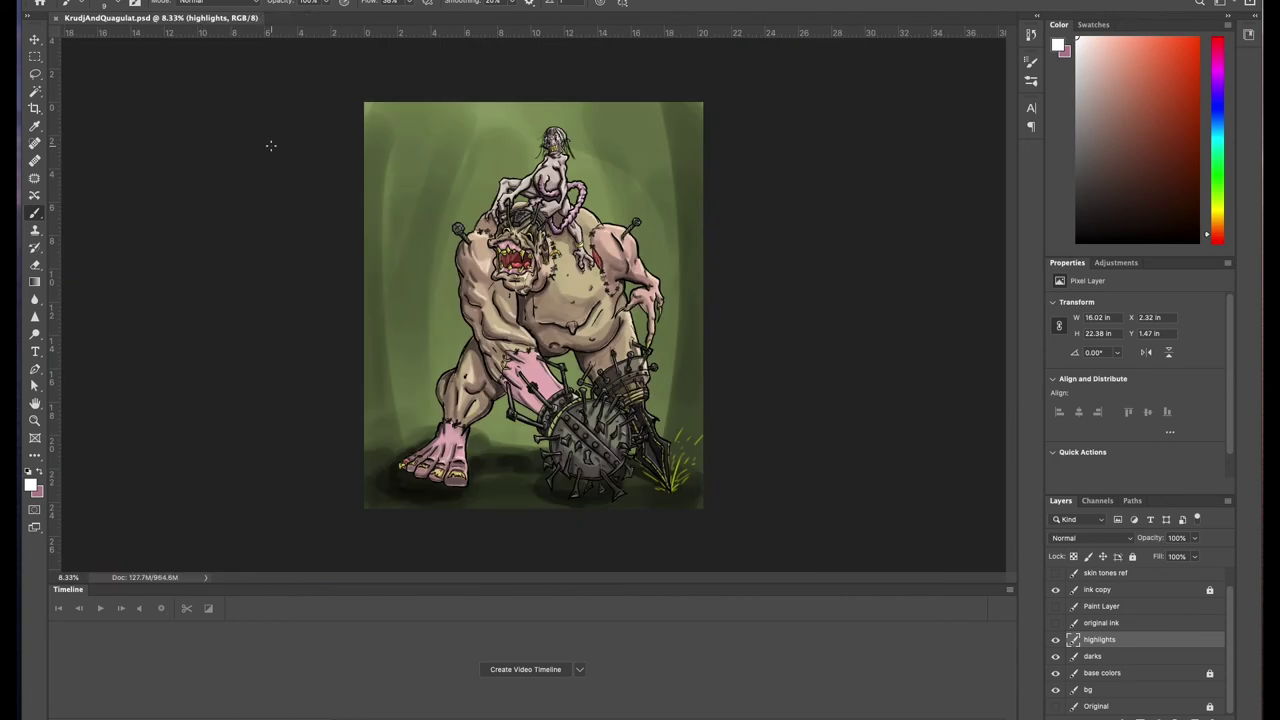
# Step: Add a new empty layer directly above the ink copy layer
pyautogui.hotkey('ctrl', '+')
pyautogui.hotkey('ctrl', '+')
pyautogui.hotkey('ctrl', '+')
pyautogui.hotkey('ctrl', '+')
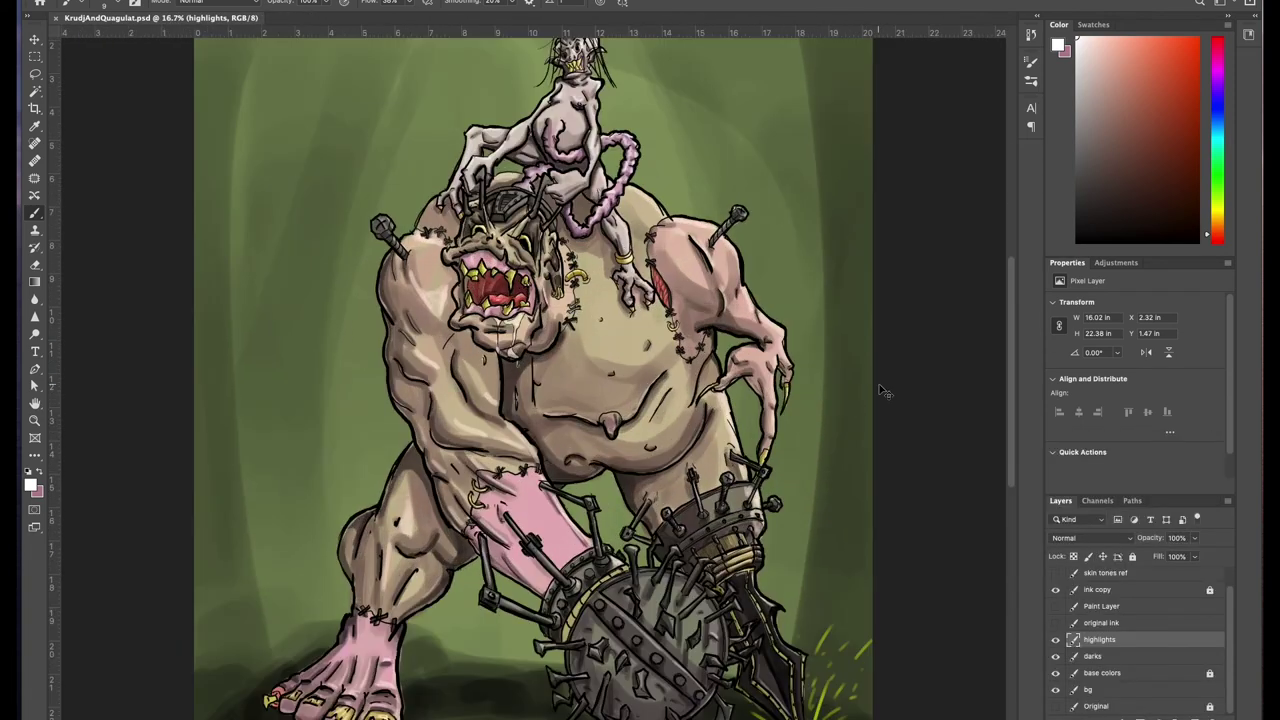
pyautogui.click(1100, 589)
pyautogui.hotkey('ctrl', 'shift', 'alt', 'n')
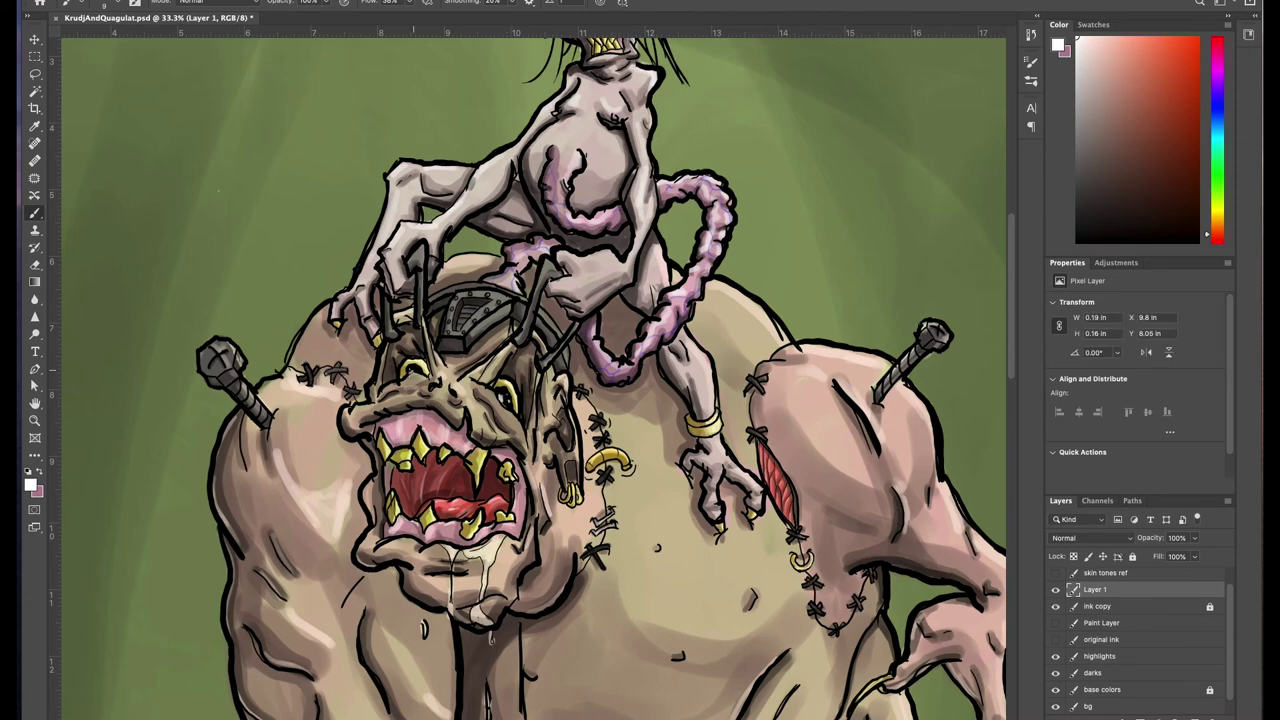
# Step: On the new layer, touch up over the inks with sampled background green and white, including the drool drips below the chin
pyautogui.scroll(3, 530, 380)
pyautogui.keyDown('alt'); pyautogui.click(714, 286); pyautogui.keyUp('alt')
pyautogui.scroll(-5, 714, 286)
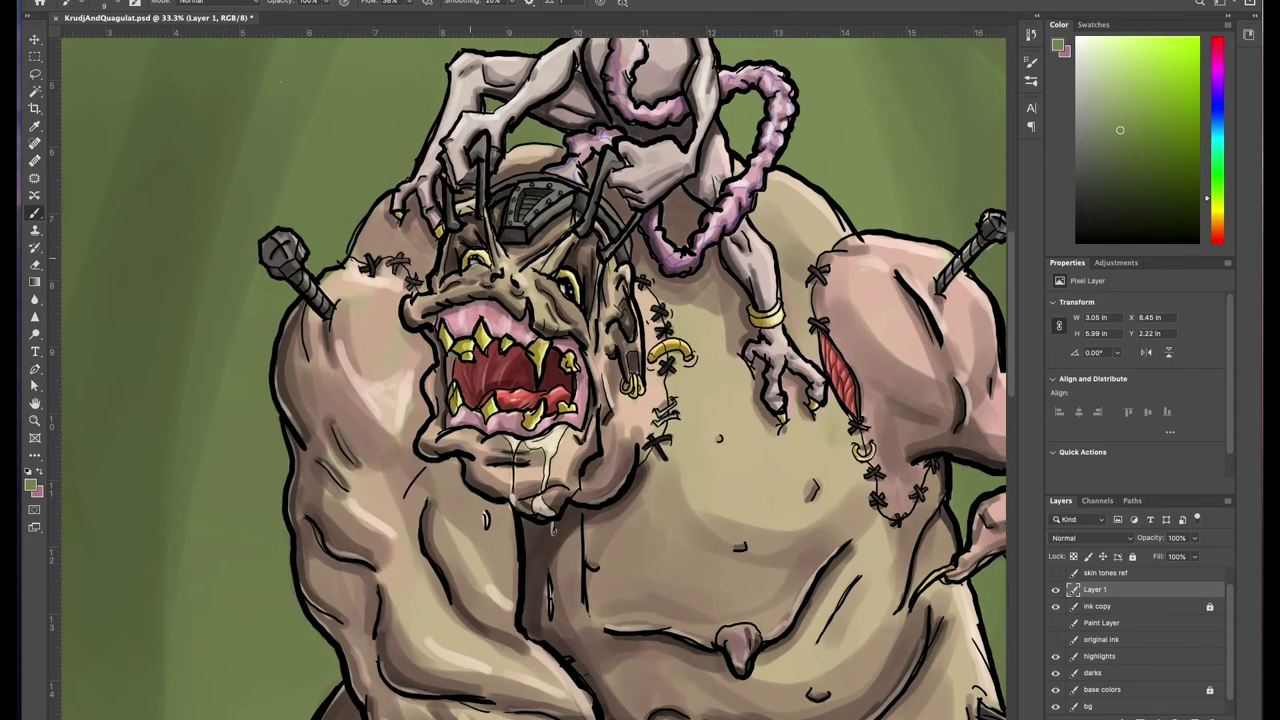
pyautogui.keyDown('alt'); pyautogui.click(558, 437); pyautogui.keyUp('alt')
pyautogui.scroll(3, 558, 437)
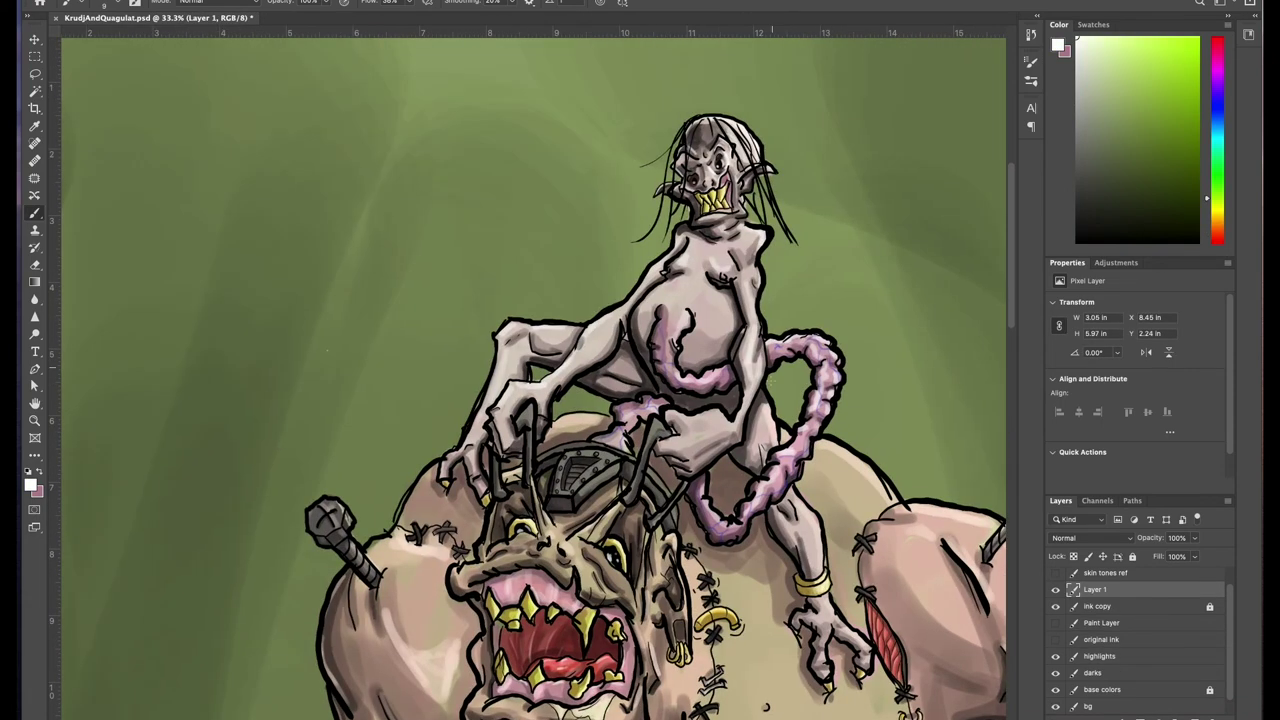
pyautogui.scroll(-5, 549, 308)
pyautogui.moveTo(504, 360); pyautogui.dragTo(504, 390)
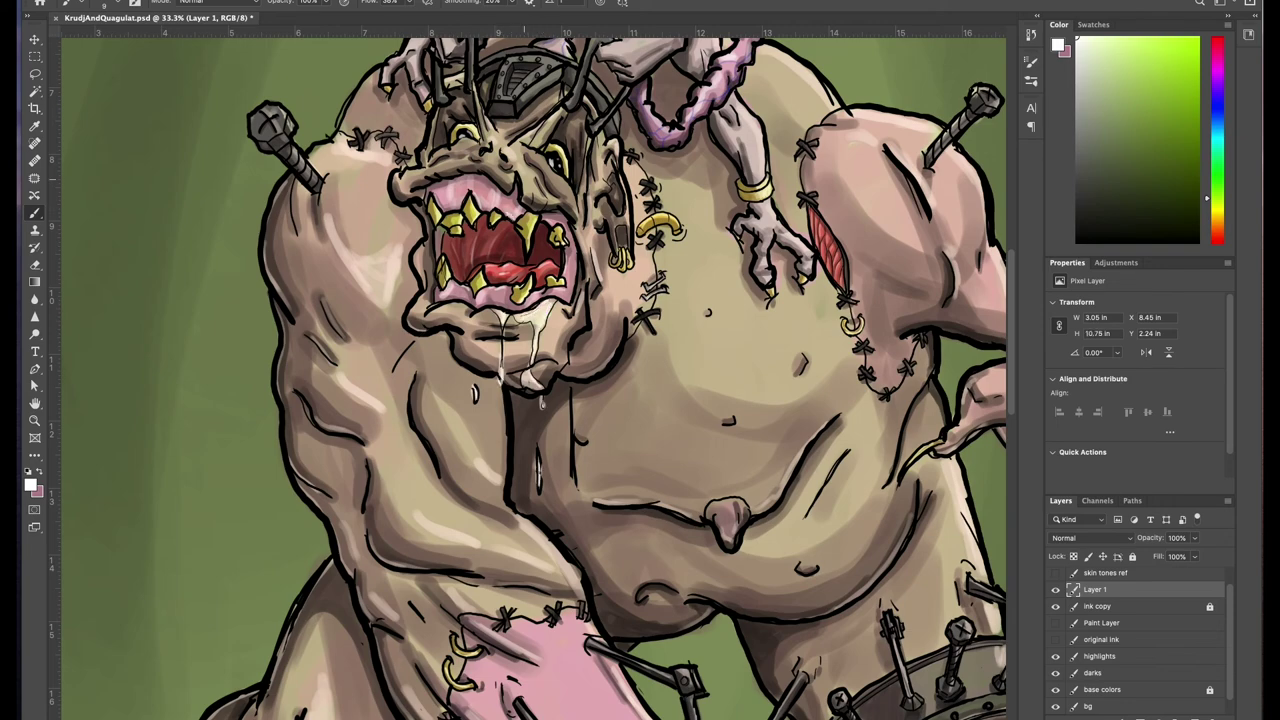
# Step: View the whole illustration and save the document
pyautogui.hotkey('ctrl', '-')
pyautogui.hotkey('ctrl', '-')
pyautogui.hotkey('ctrl', '-')
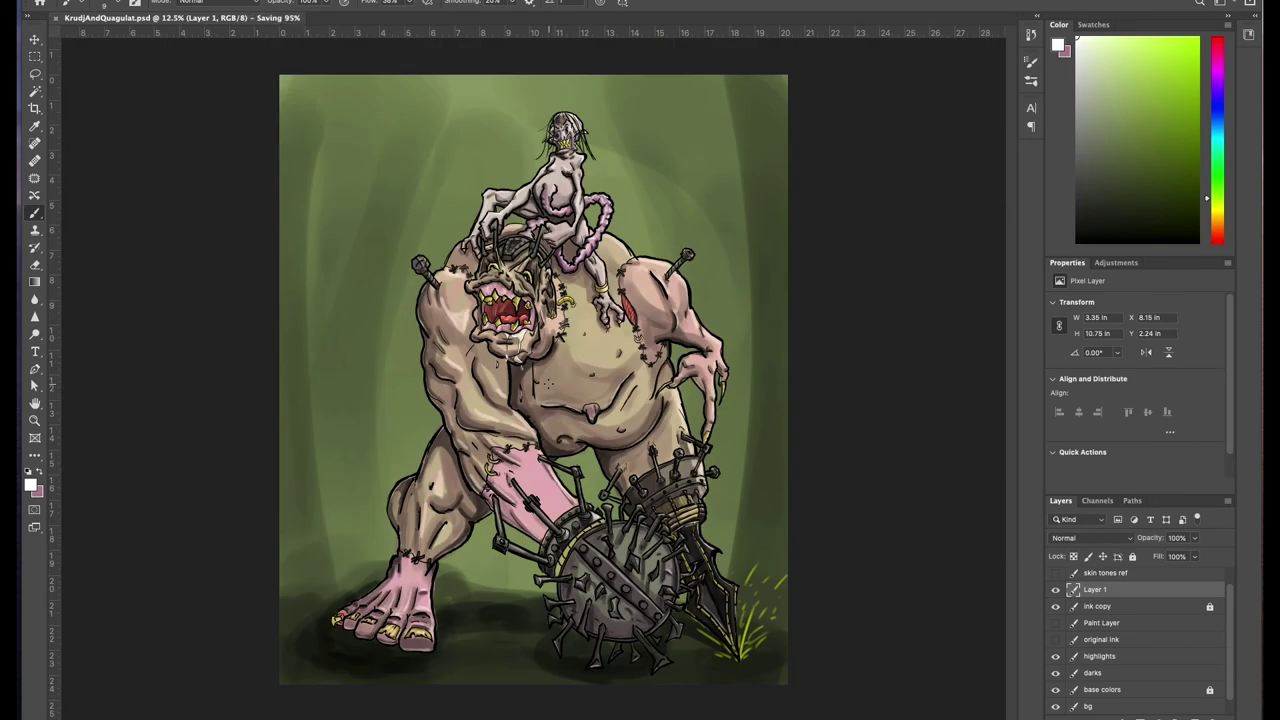
pyautogui.hotkey('ctrl', 's')
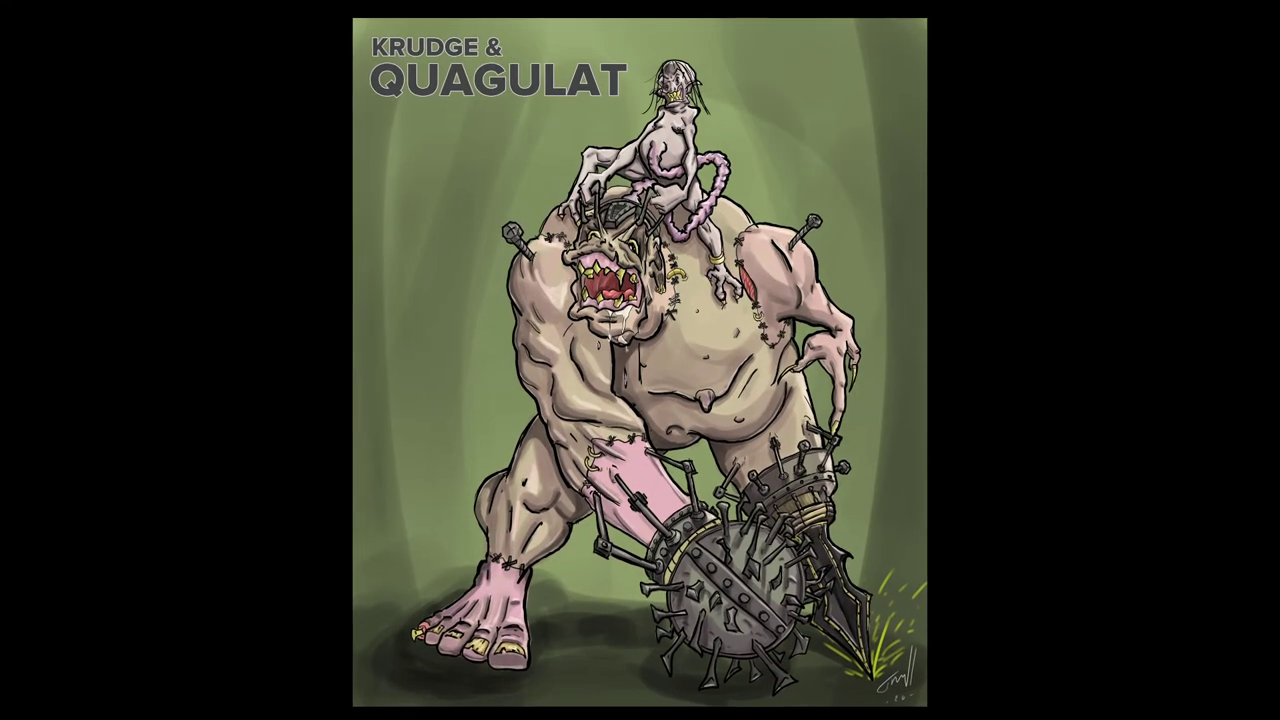